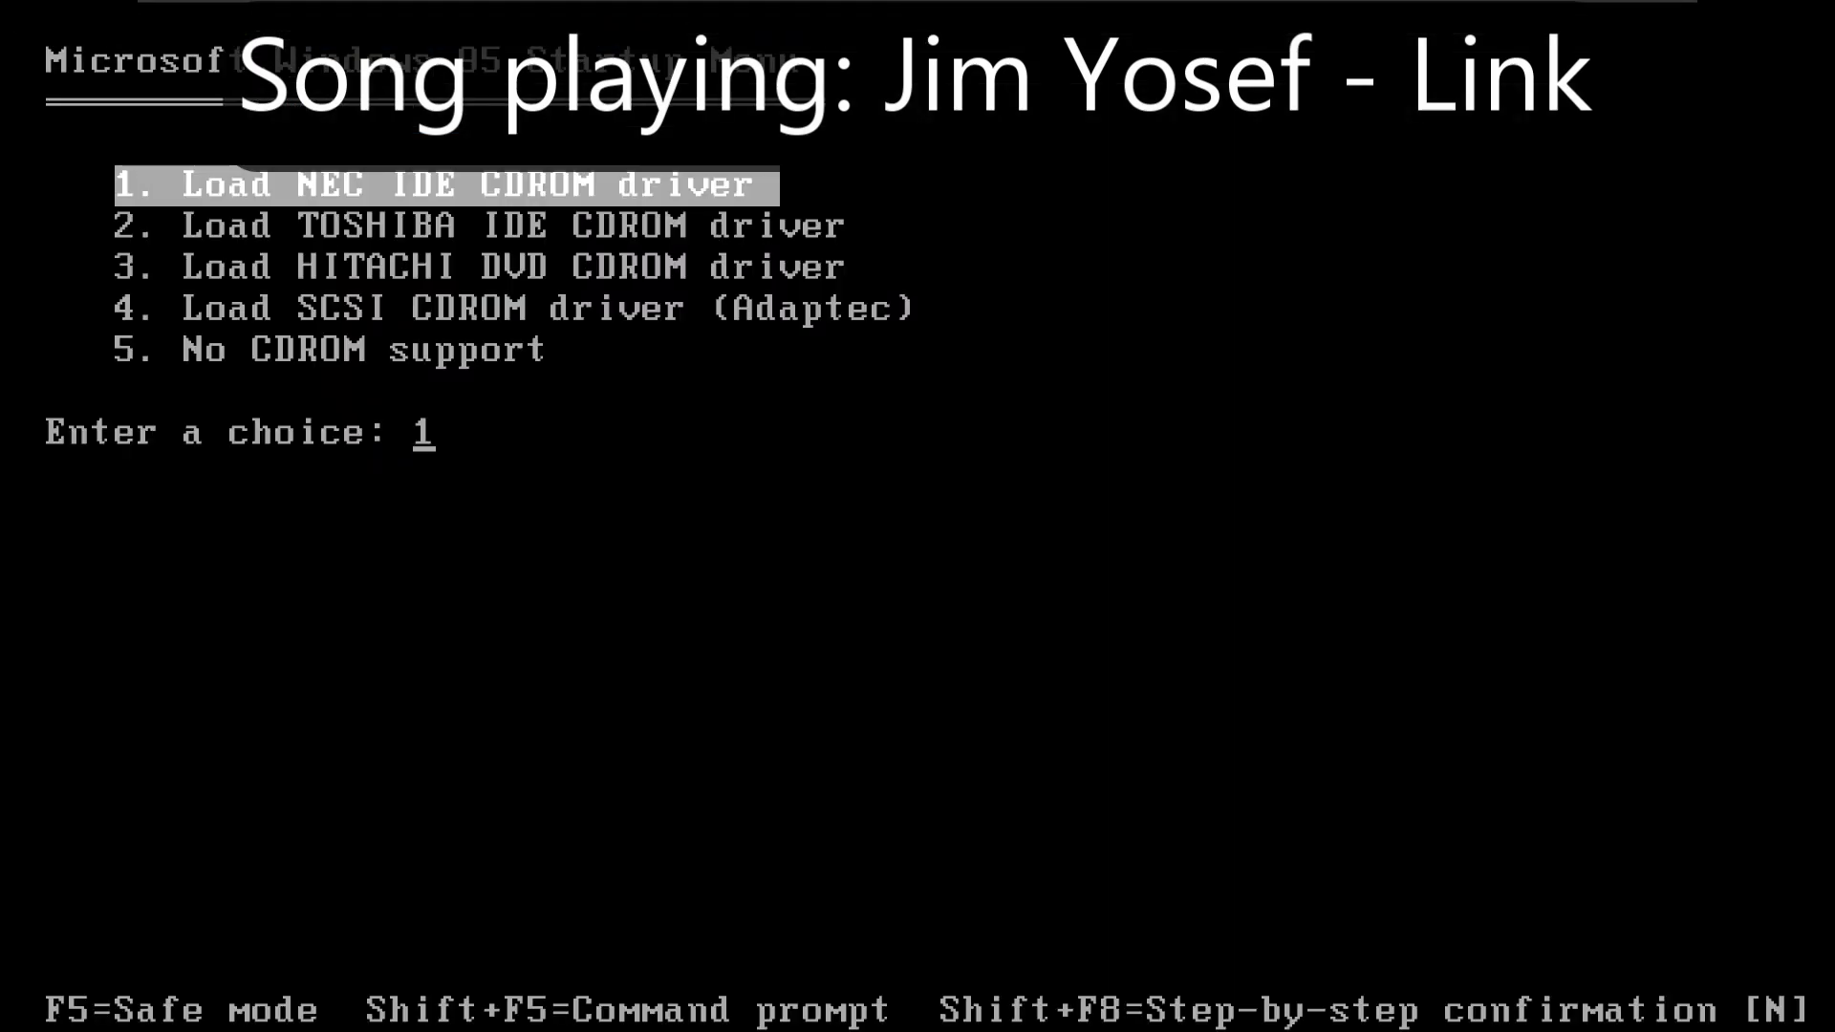
# - Load the NEC IDE CD-ROM driver and list the files on drive C
pyautogui.press('Return')
pyautogui.write('c:')
pyautogui.press('Return')
pyautogui.write('dir')
pyautogui.press('Return')
# - Switch to CD drive D and launch Windows 95 Setup with setup.exe
pyautogui.write('d:')
pyautogui.press('Return')
pyautogui.write('dir setup.exe')
pyautogui.press('Return')
pyautogui.press('Return')
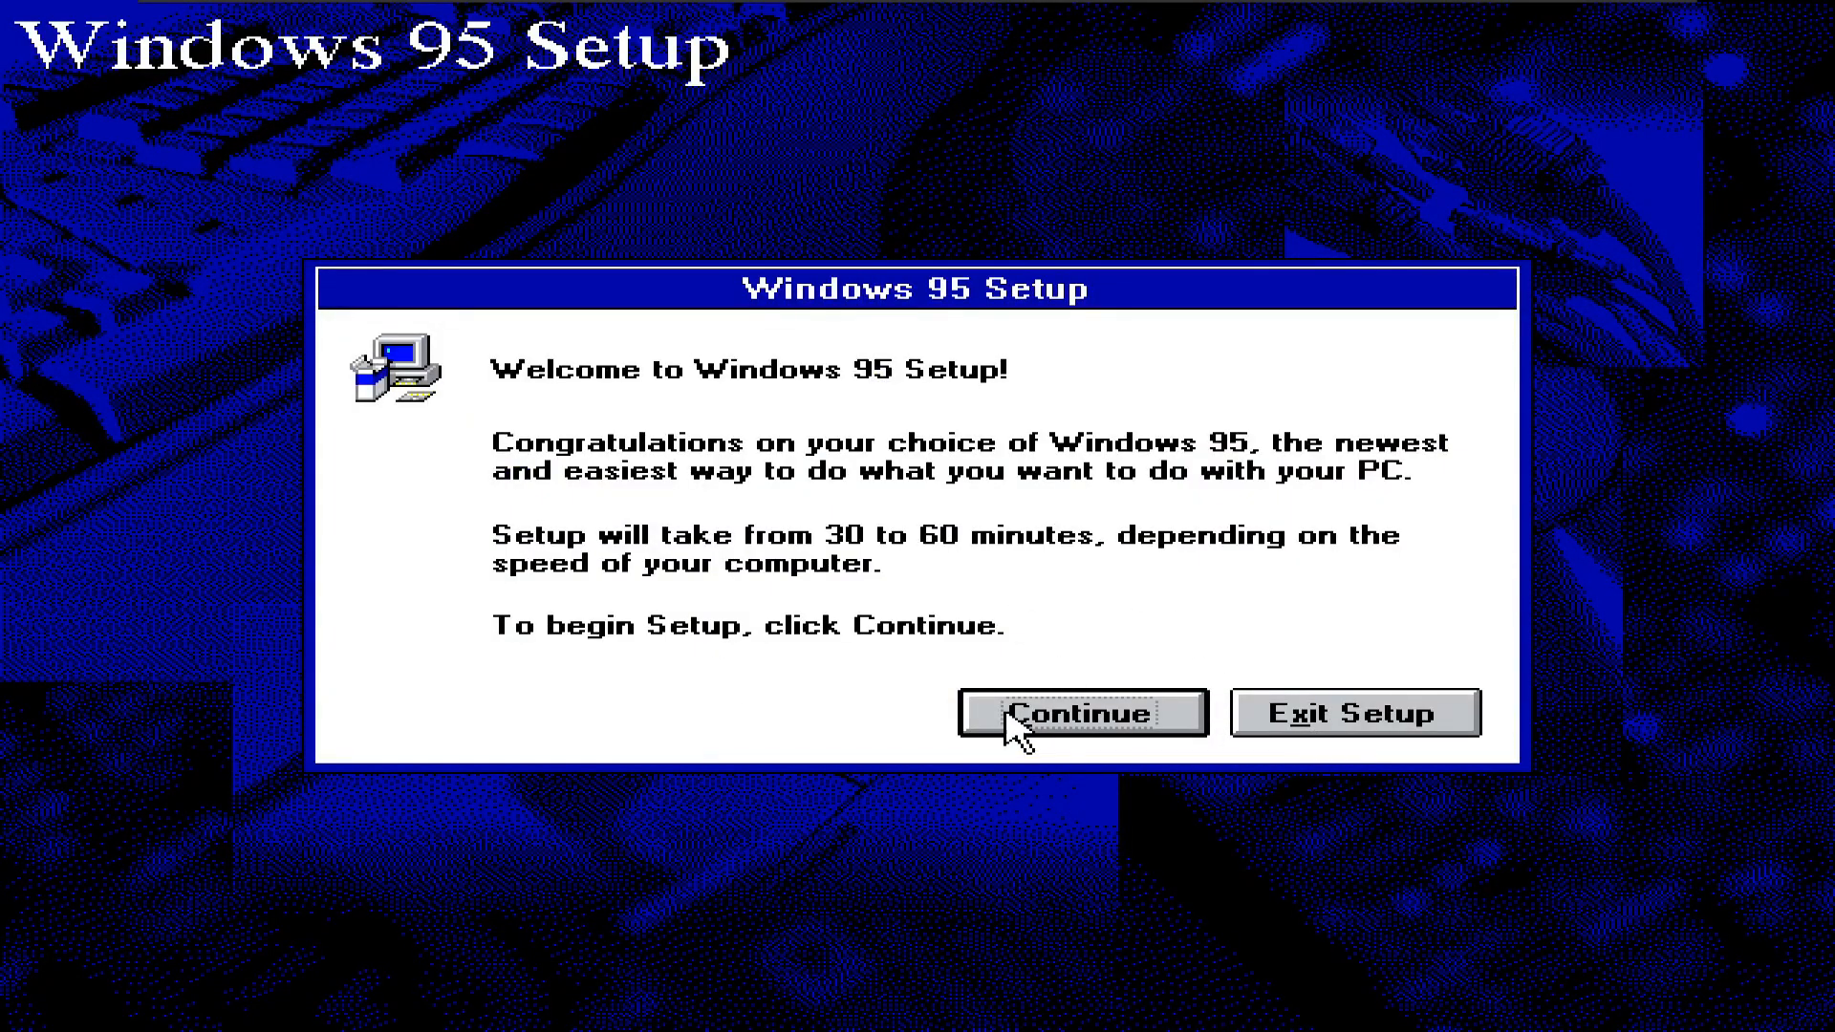
# - Accept the Windows 95 licence and choose a Custom installation
pyautogui.click(1015, 726)
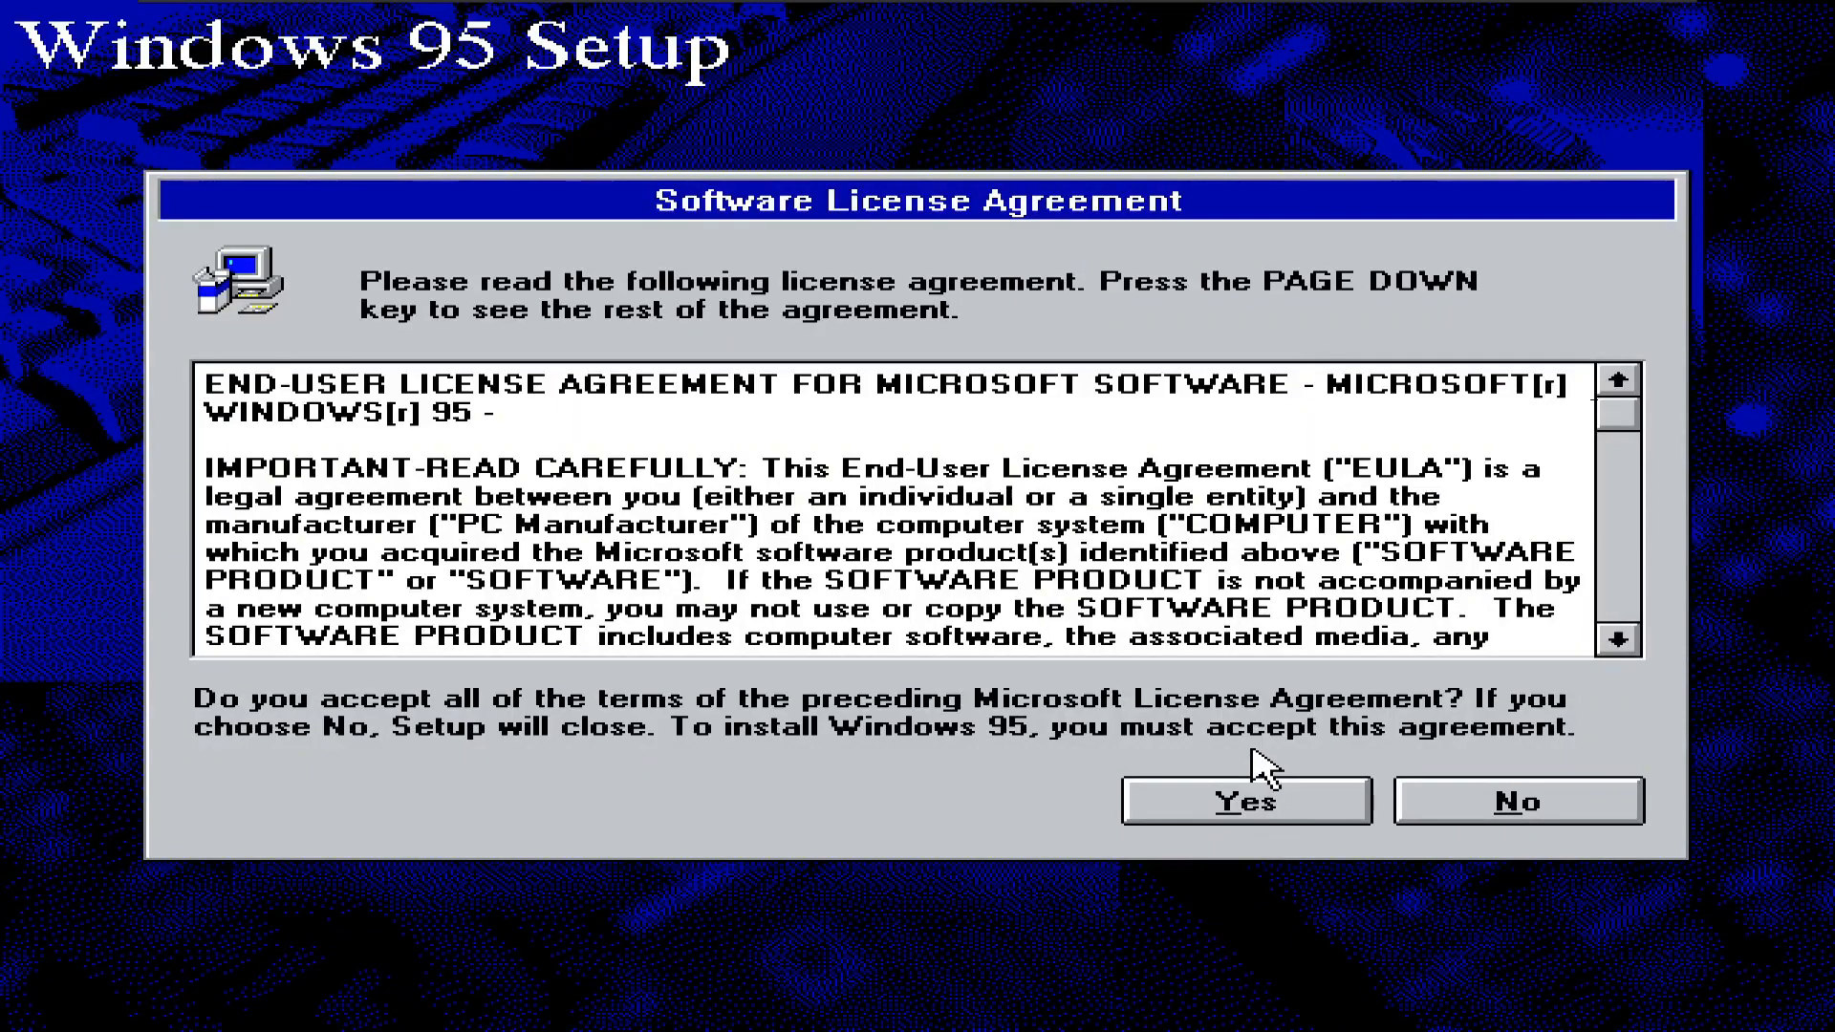
pyautogui.click(1244, 818)
pyautogui.click(1252, 846)
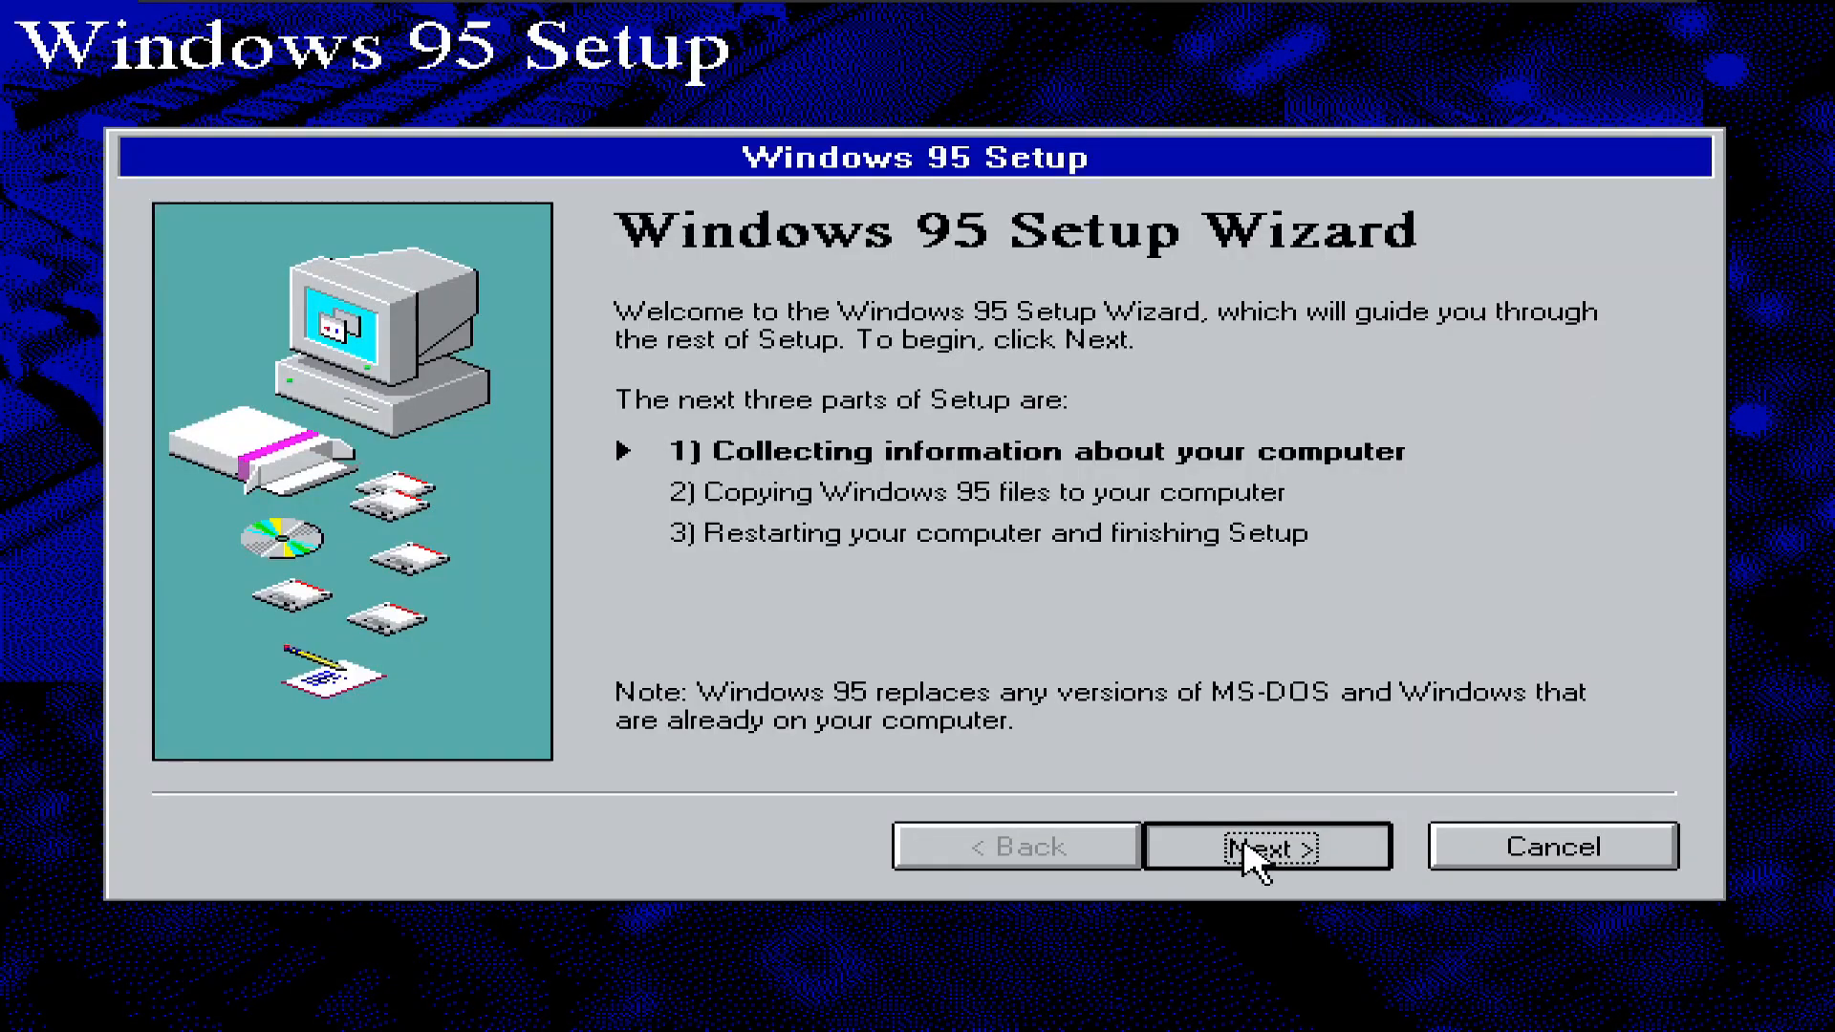
pyautogui.click(765, 666)
pyautogui.click(1263, 848)
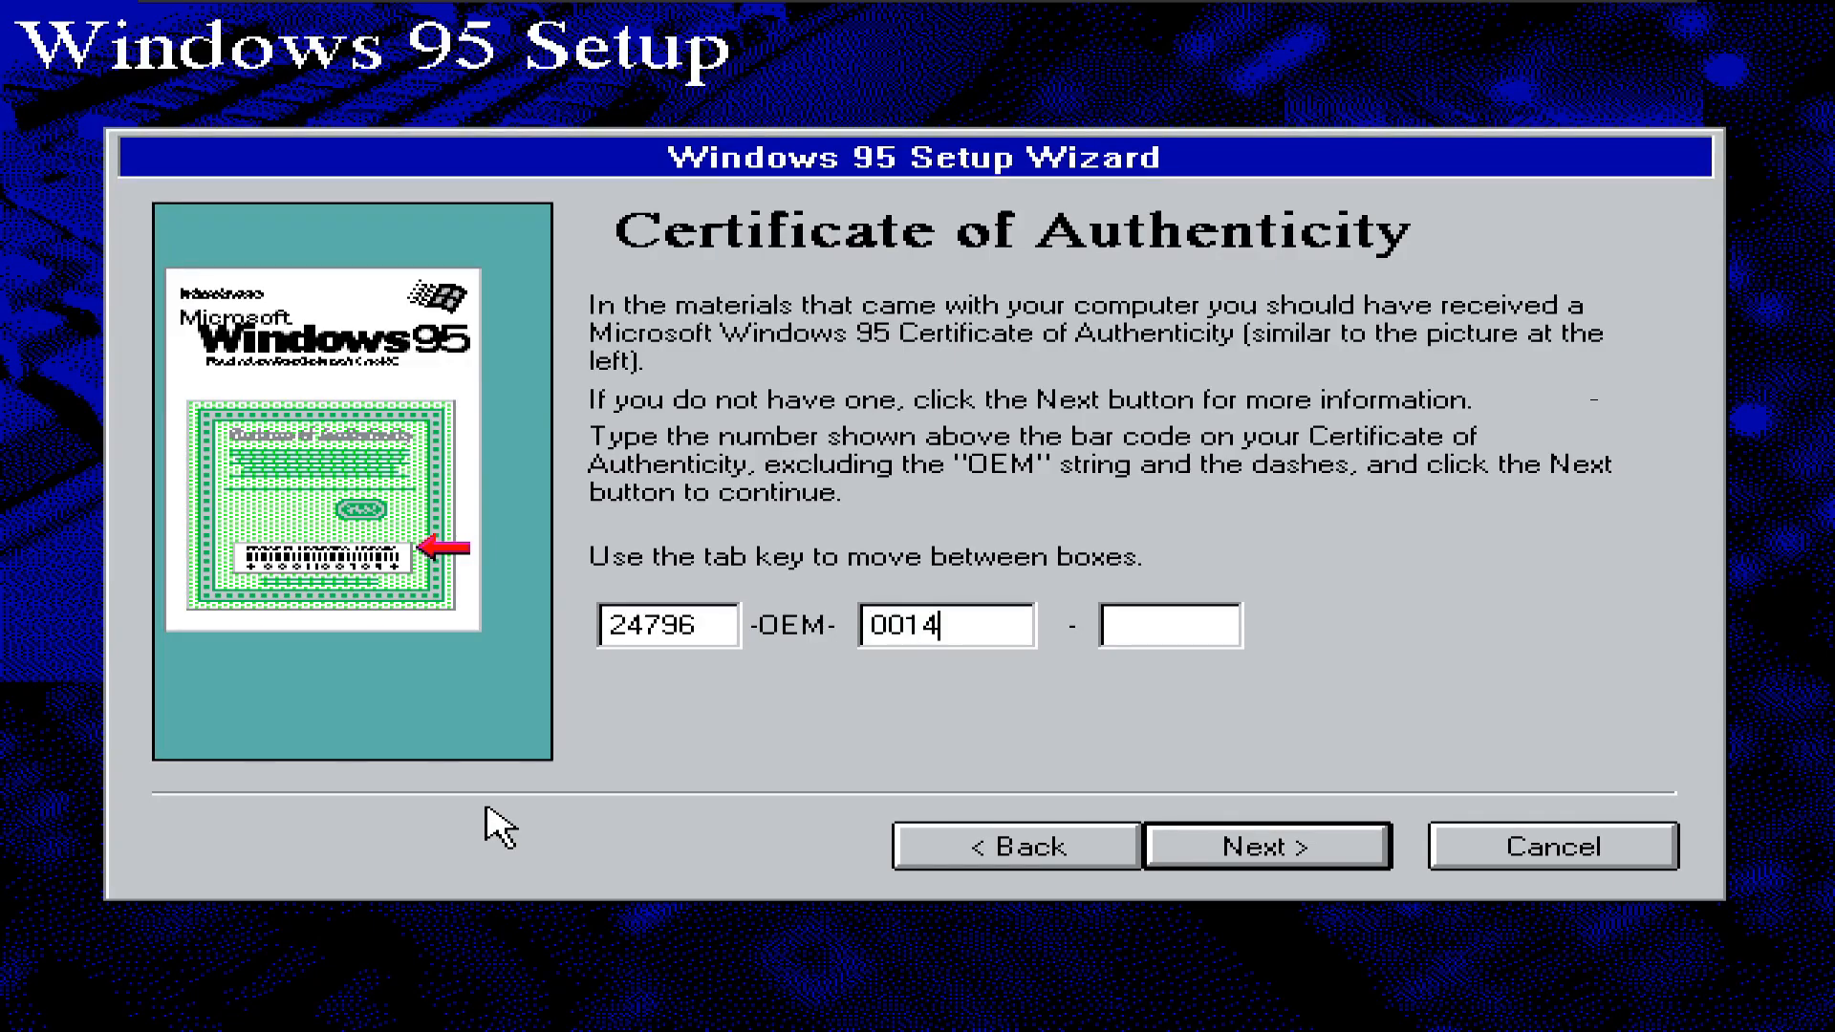
pyautogui.write('657')
pyautogui.press('Return')
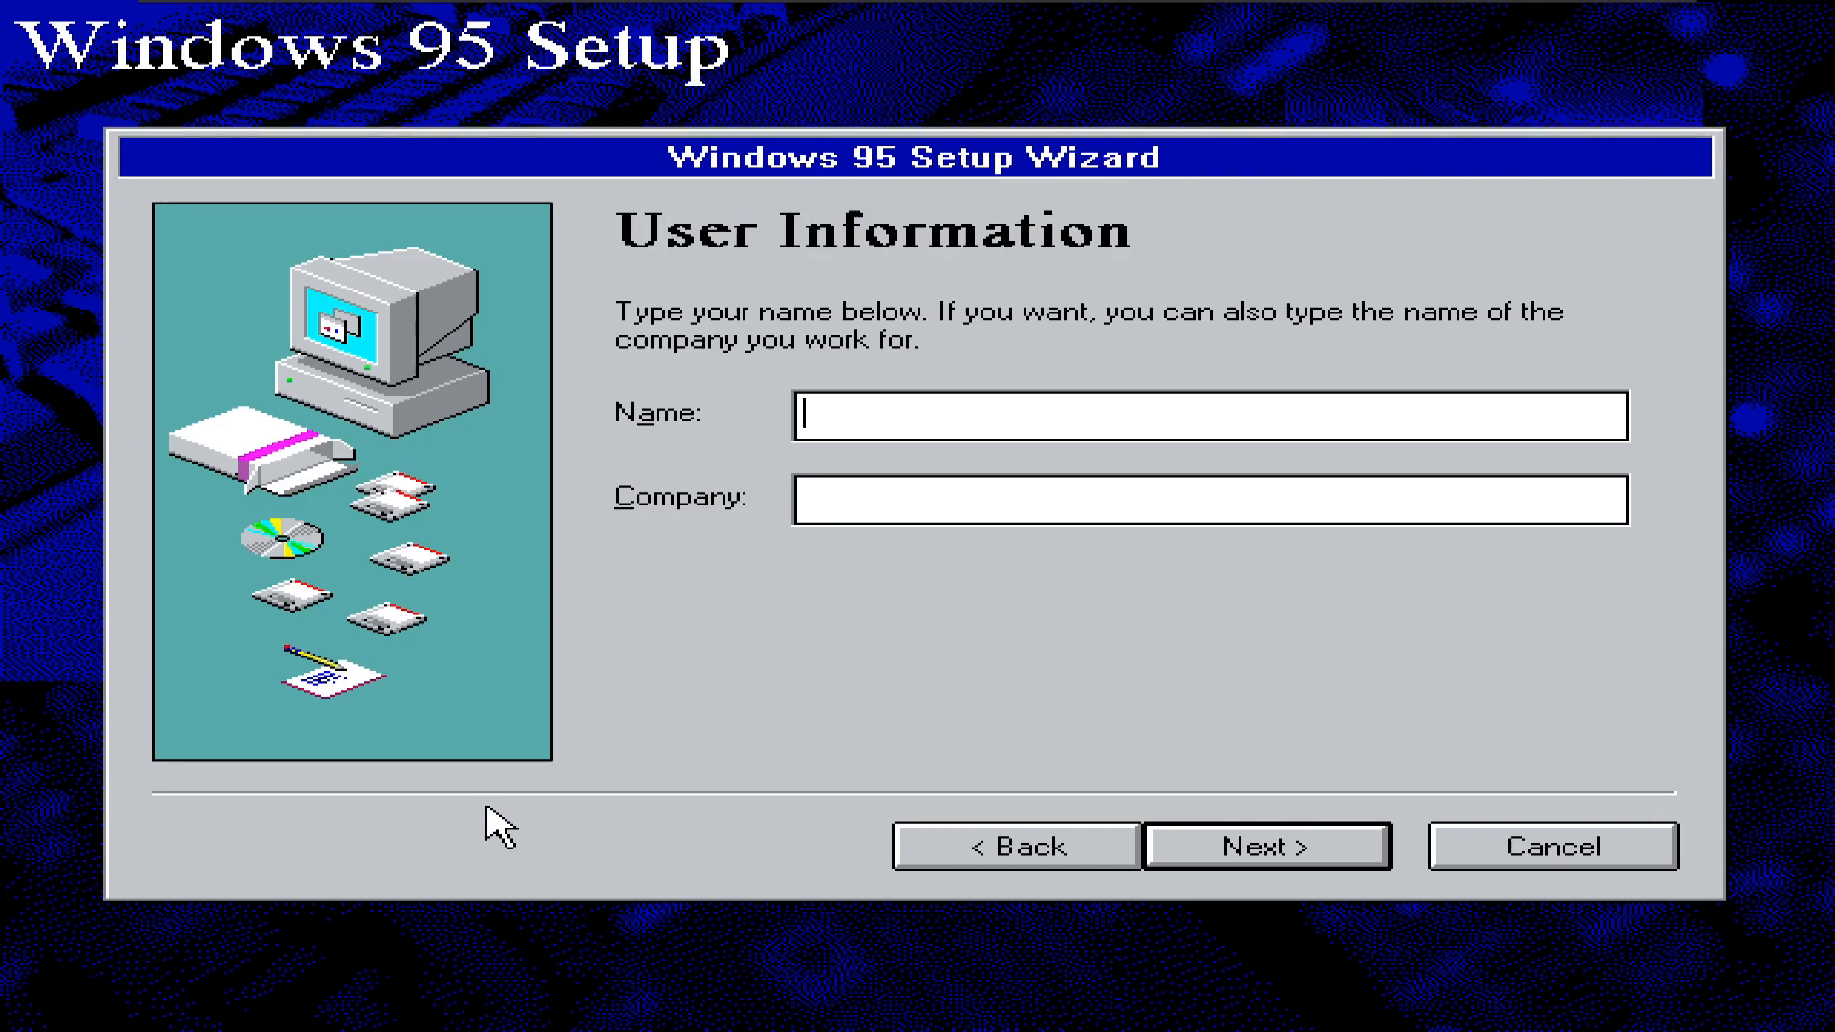
pyautogui.write('Tech Team Aspect')
pyautogui.press('Return')
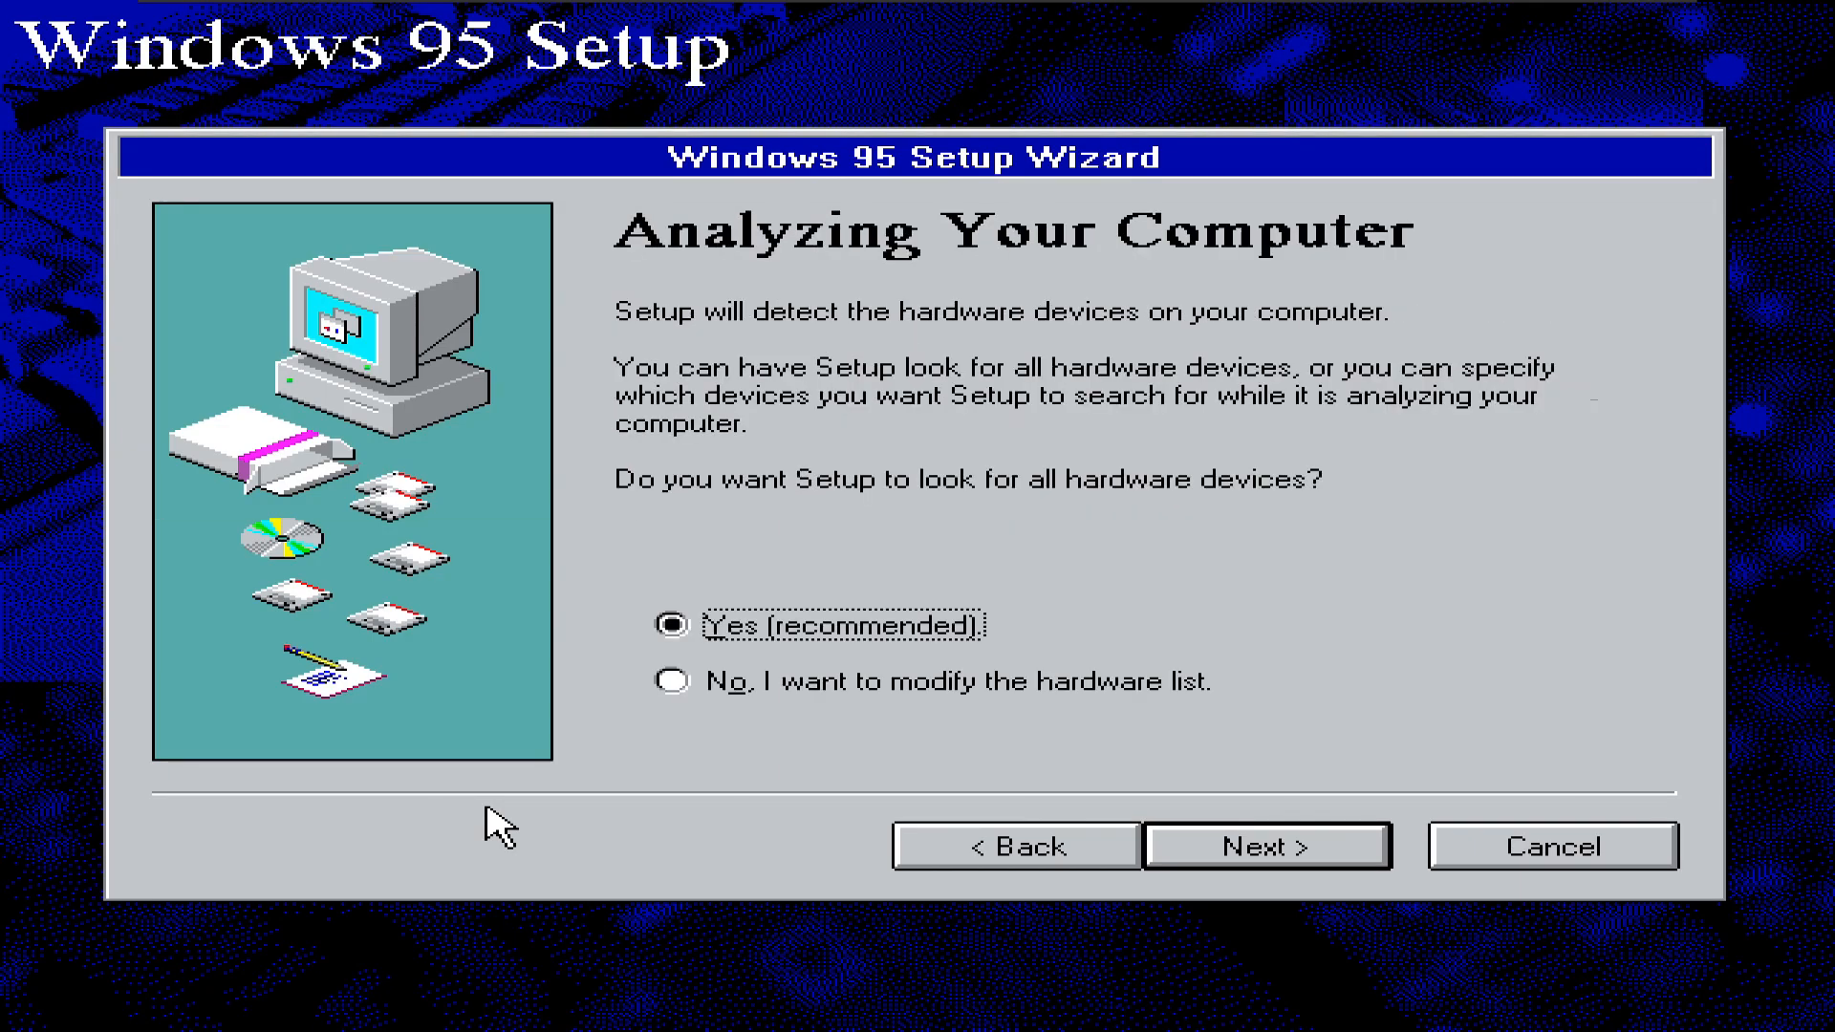
# - Keep automatic detection, add sound, MIDI or video capture card, and run the hardware analysis
pyautogui.click(1221, 856)
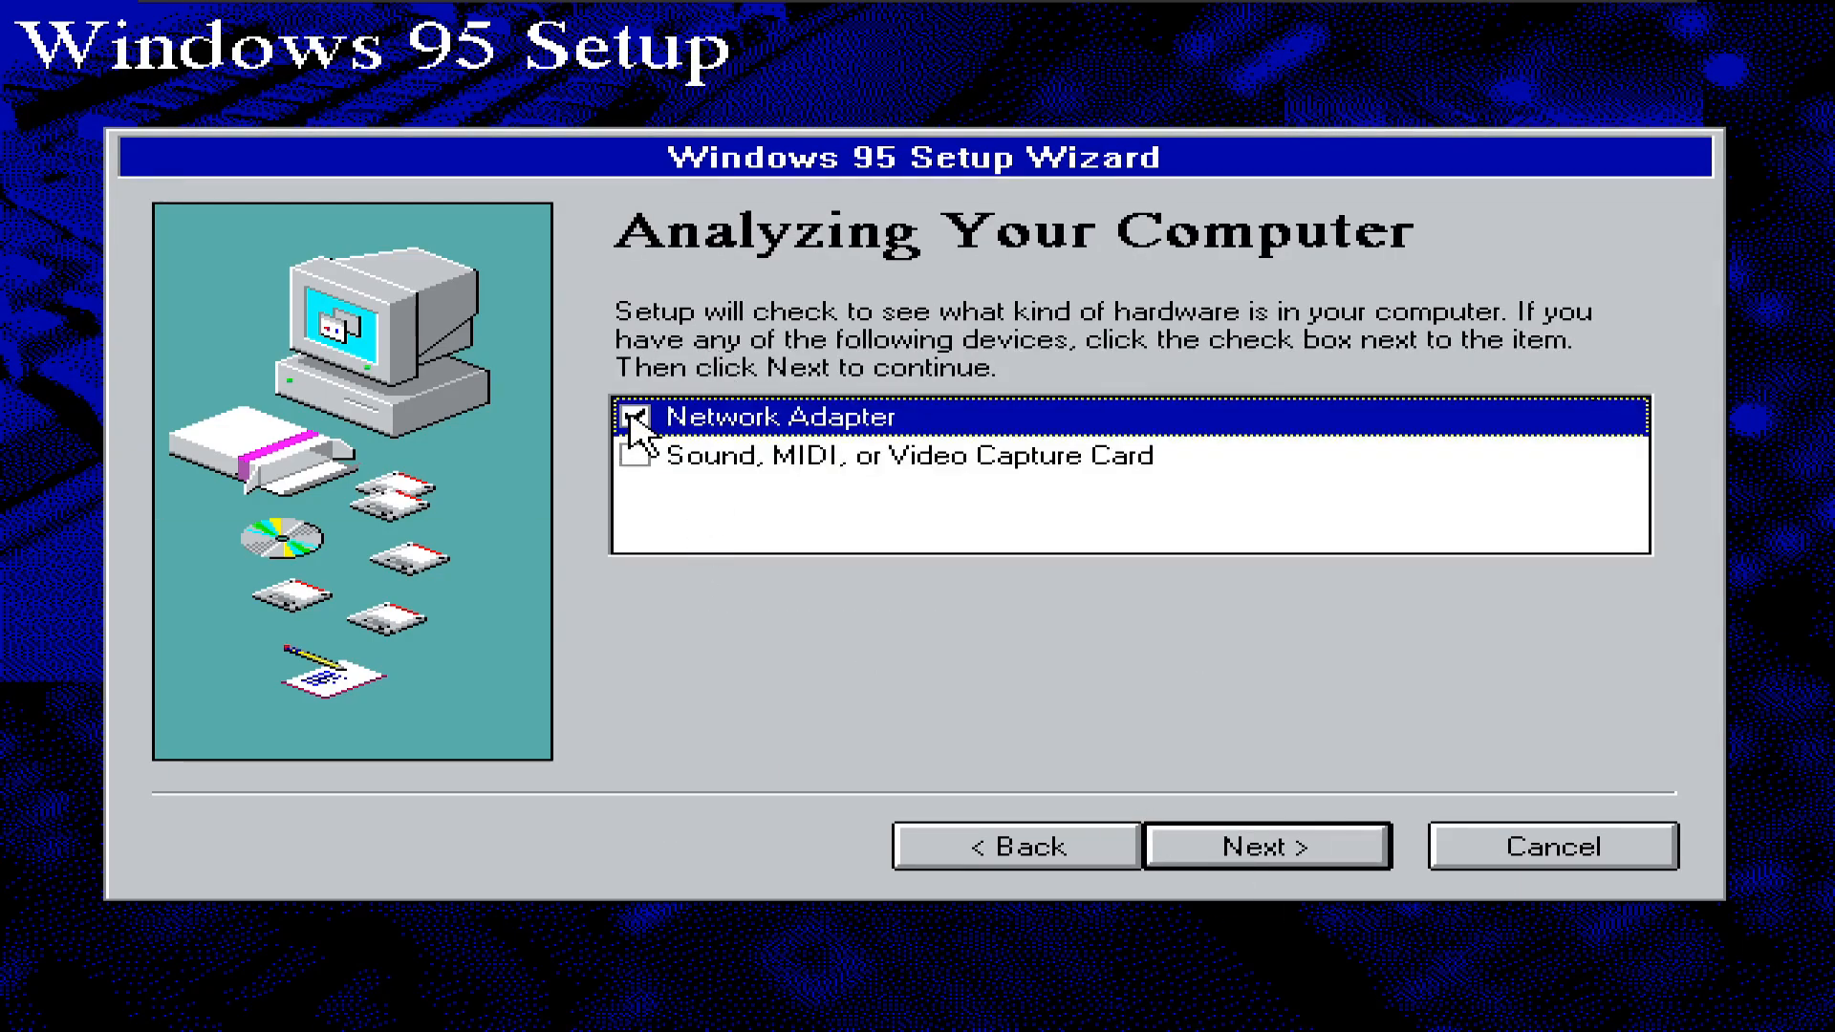
pyautogui.click(634, 456)
pyautogui.click(1252, 867)
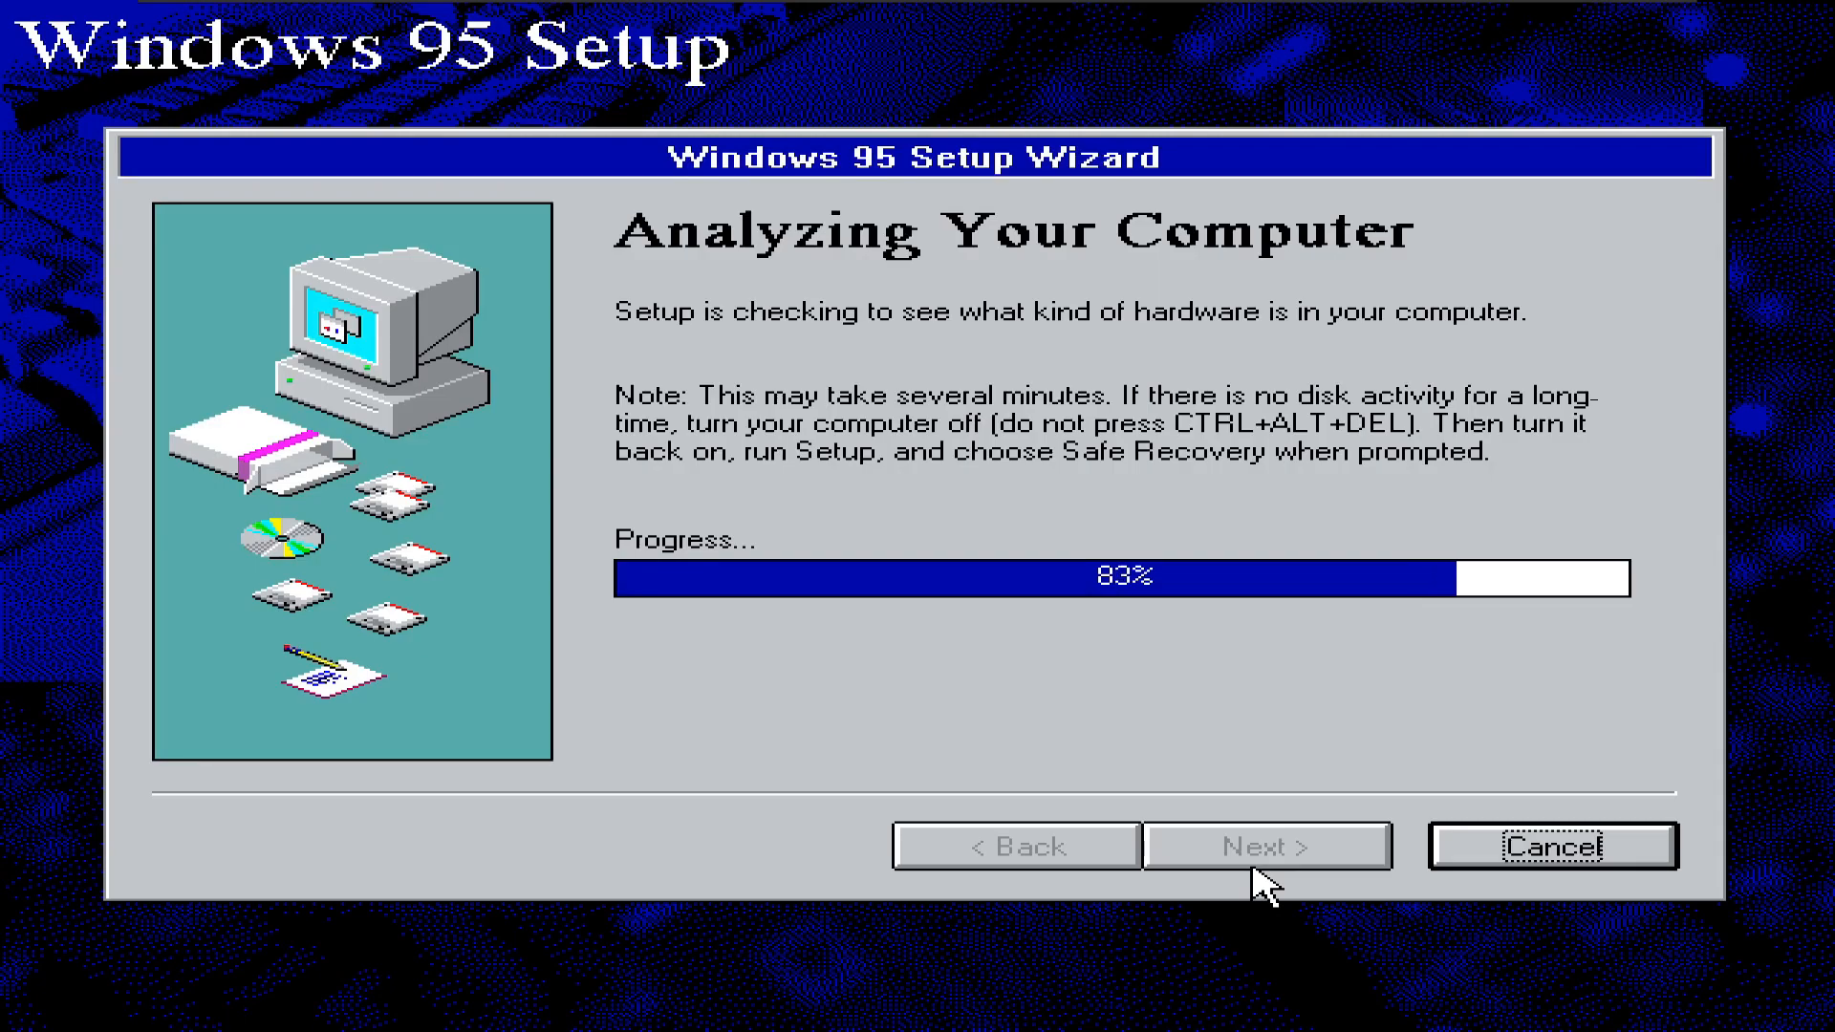
pyautogui.moveTo(972, 162)
pyautogui.mouseDown()
pyautogui.moveTo(1191, 286)
pyautogui.moveTo(983, 164)
pyautogui.mouseUp()
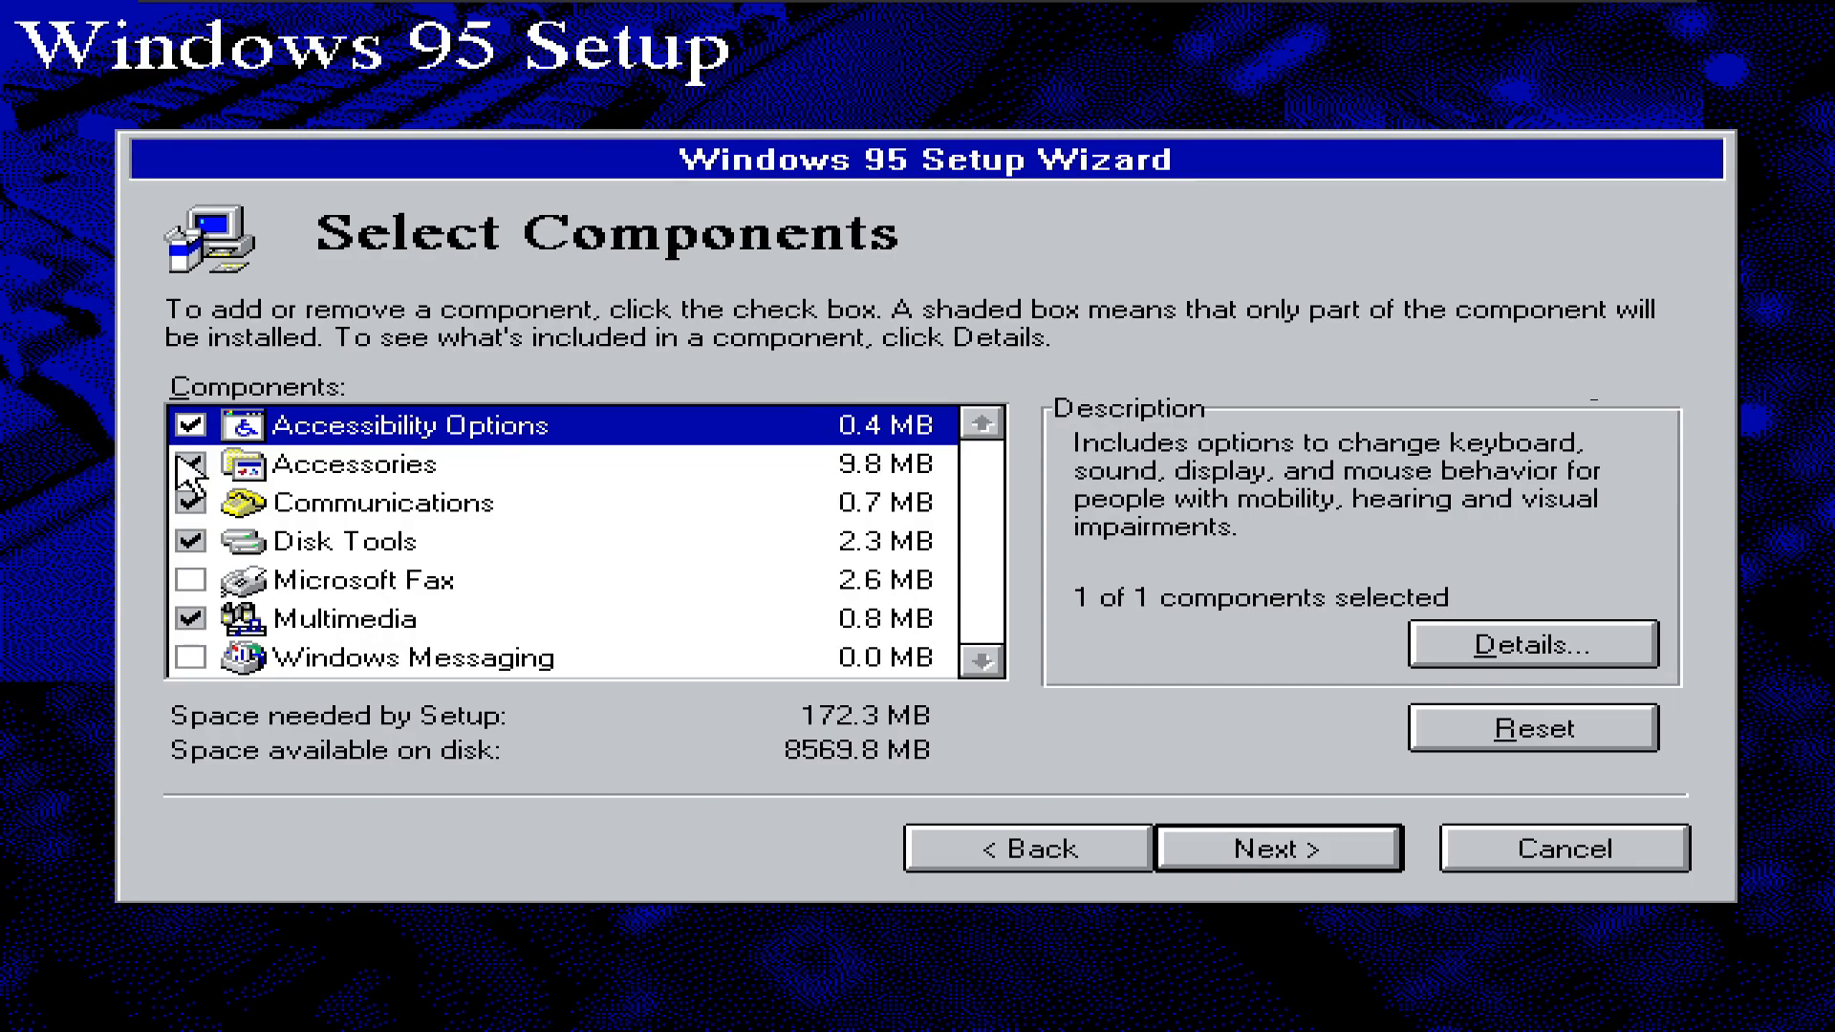
# - Fully include Accessibility Options, Accessories, Communications and Disk Tools
pyautogui.doubleClick(191, 423)
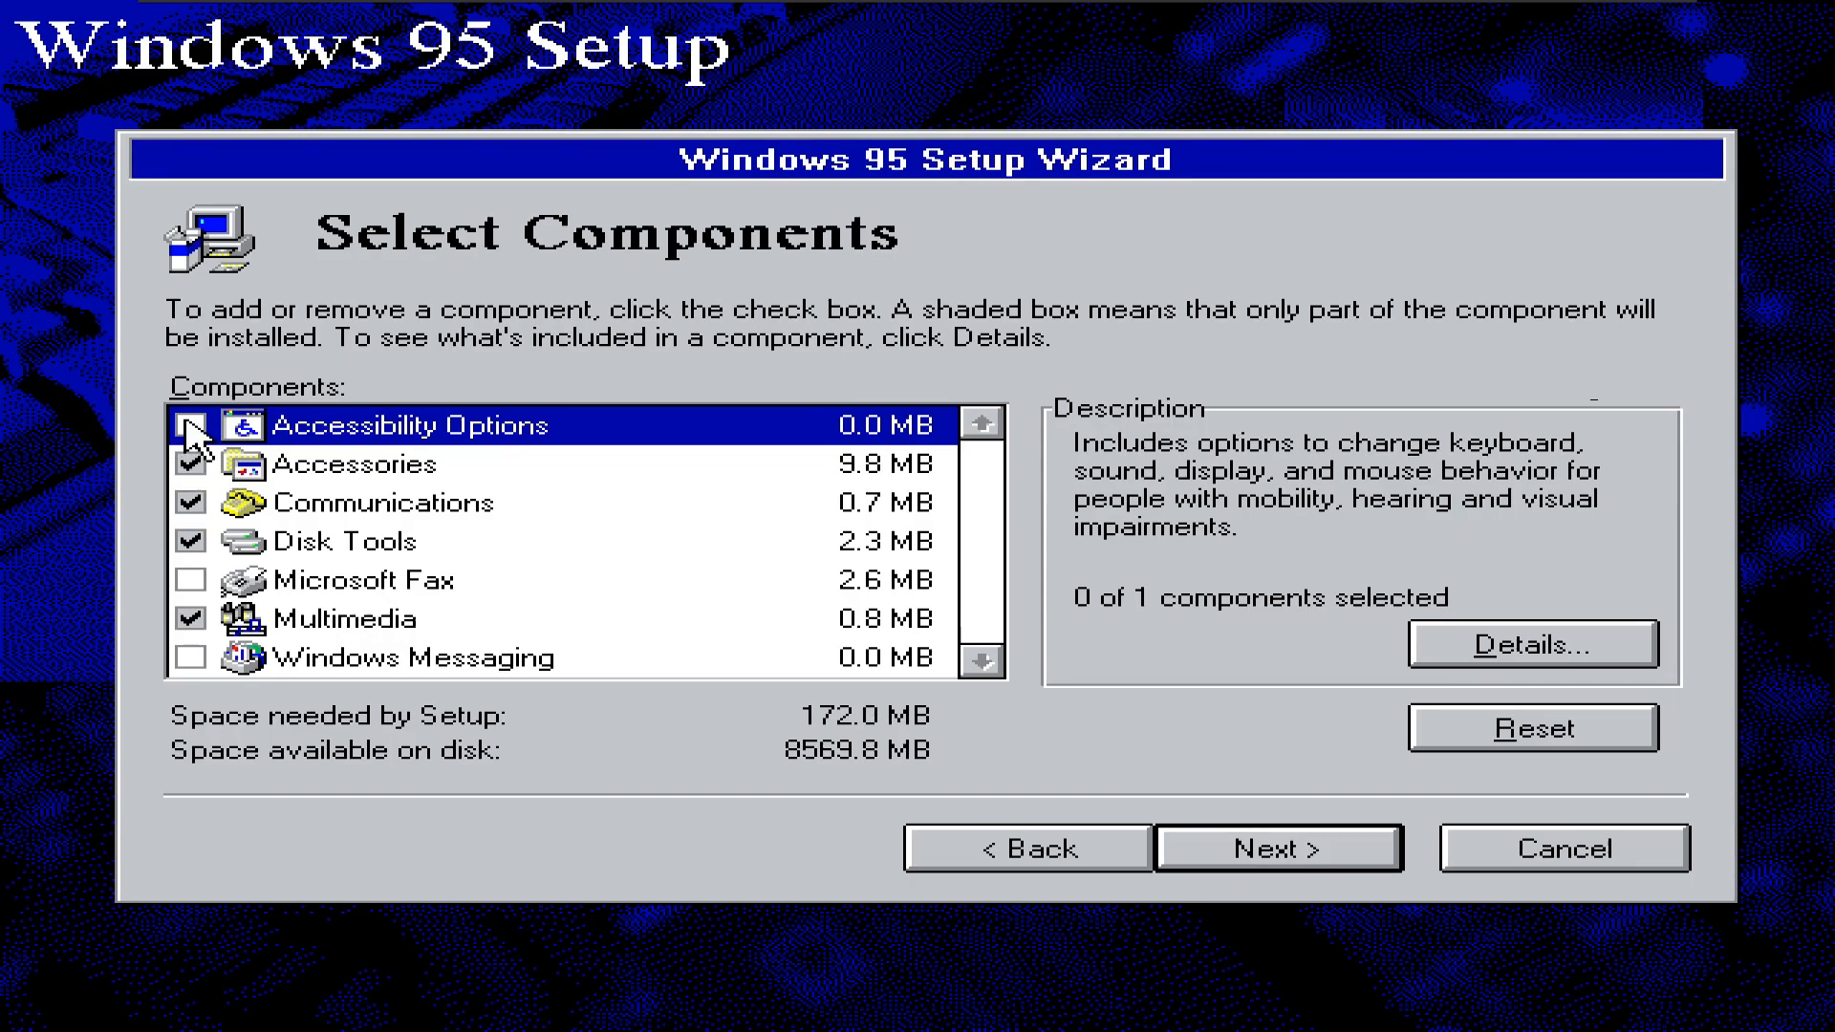
pyautogui.click(231, 437)
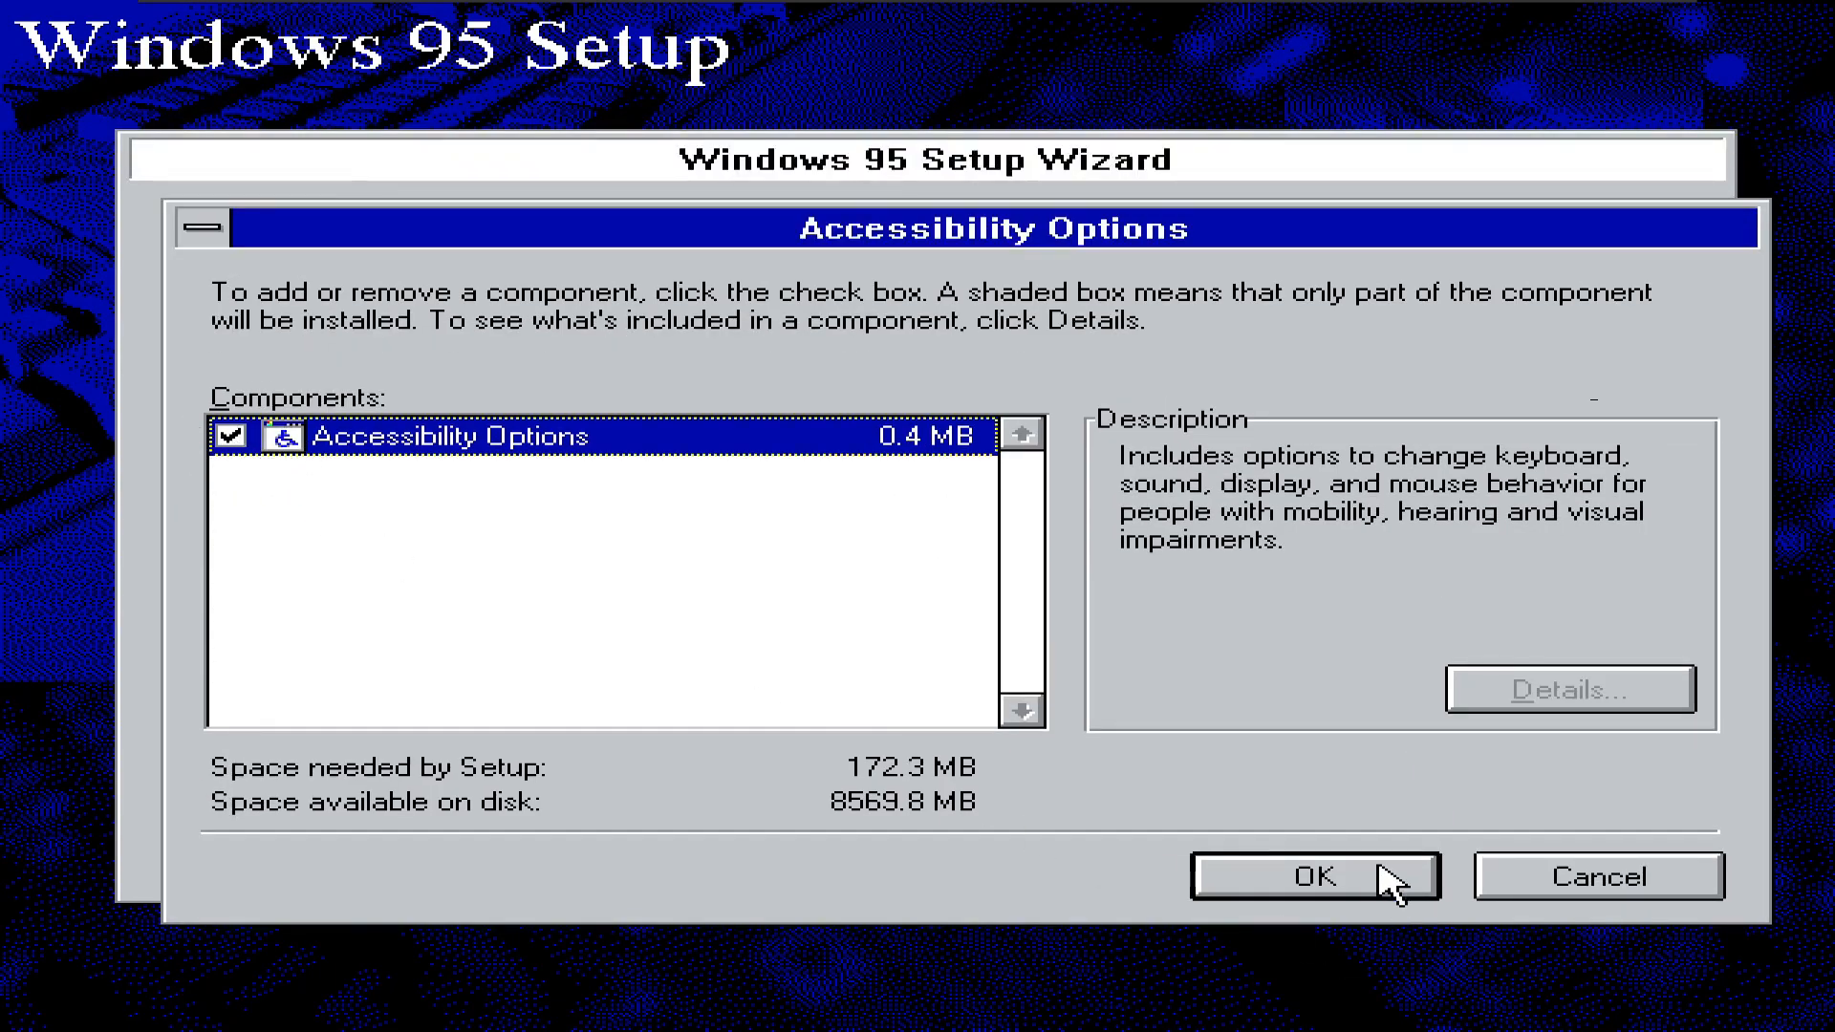
pyautogui.click(1396, 876)
pyautogui.doubleClick(198, 468)
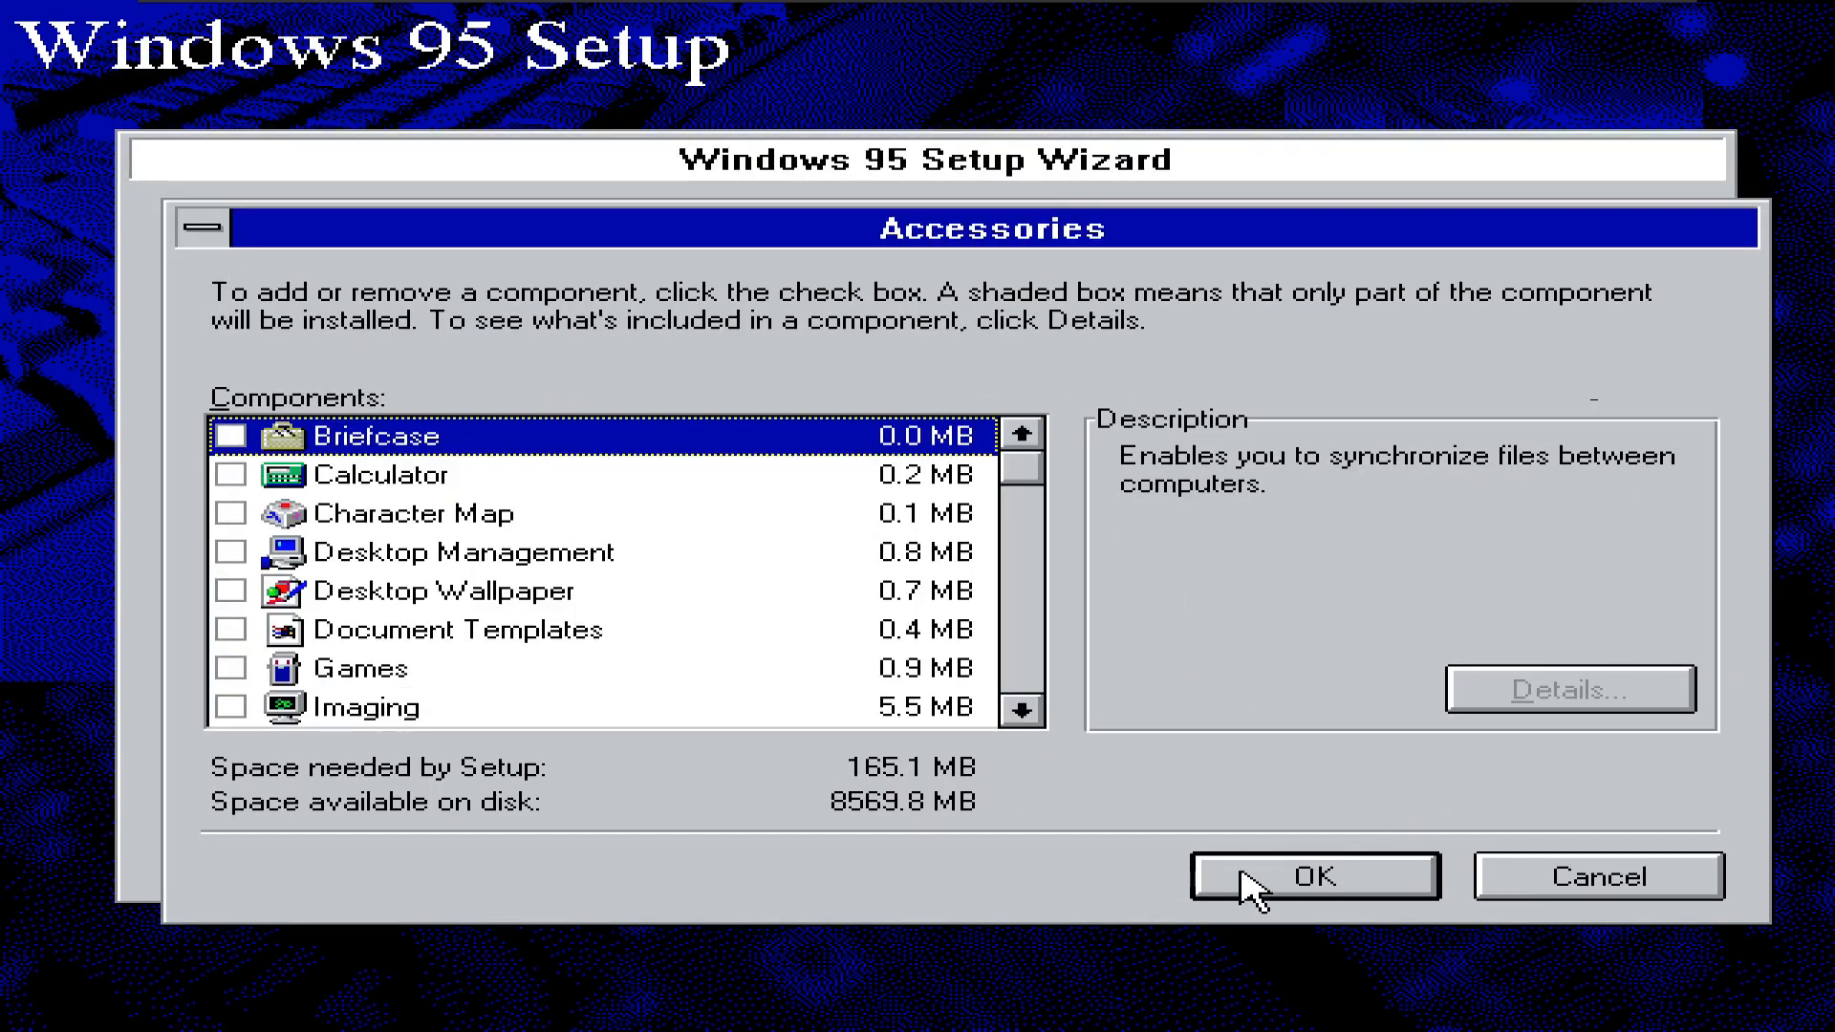
pyautogui.click(1280, 879)
pyautogui.click(191, 464)
pyautogui.click(187, 503)
pyautogui.doubleClick(189, 542)
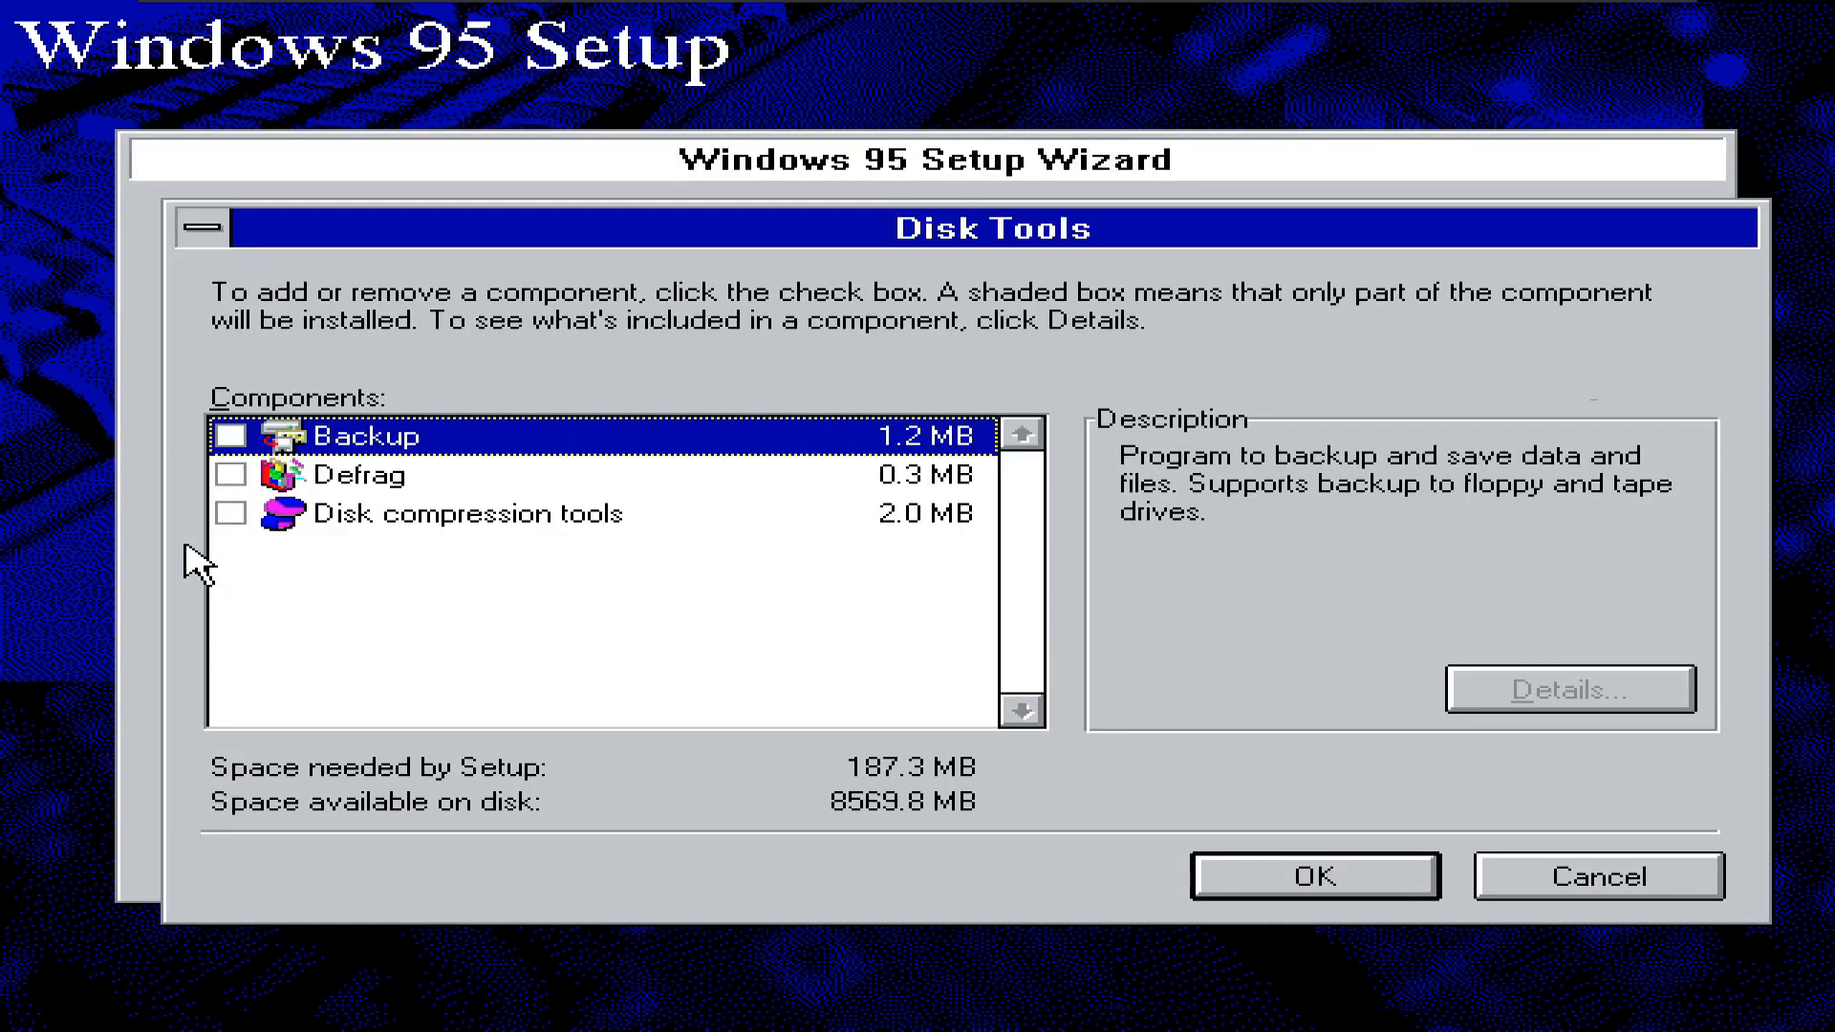
pyautogui.click(1660, 893)
pyautogui.click(190, 541)
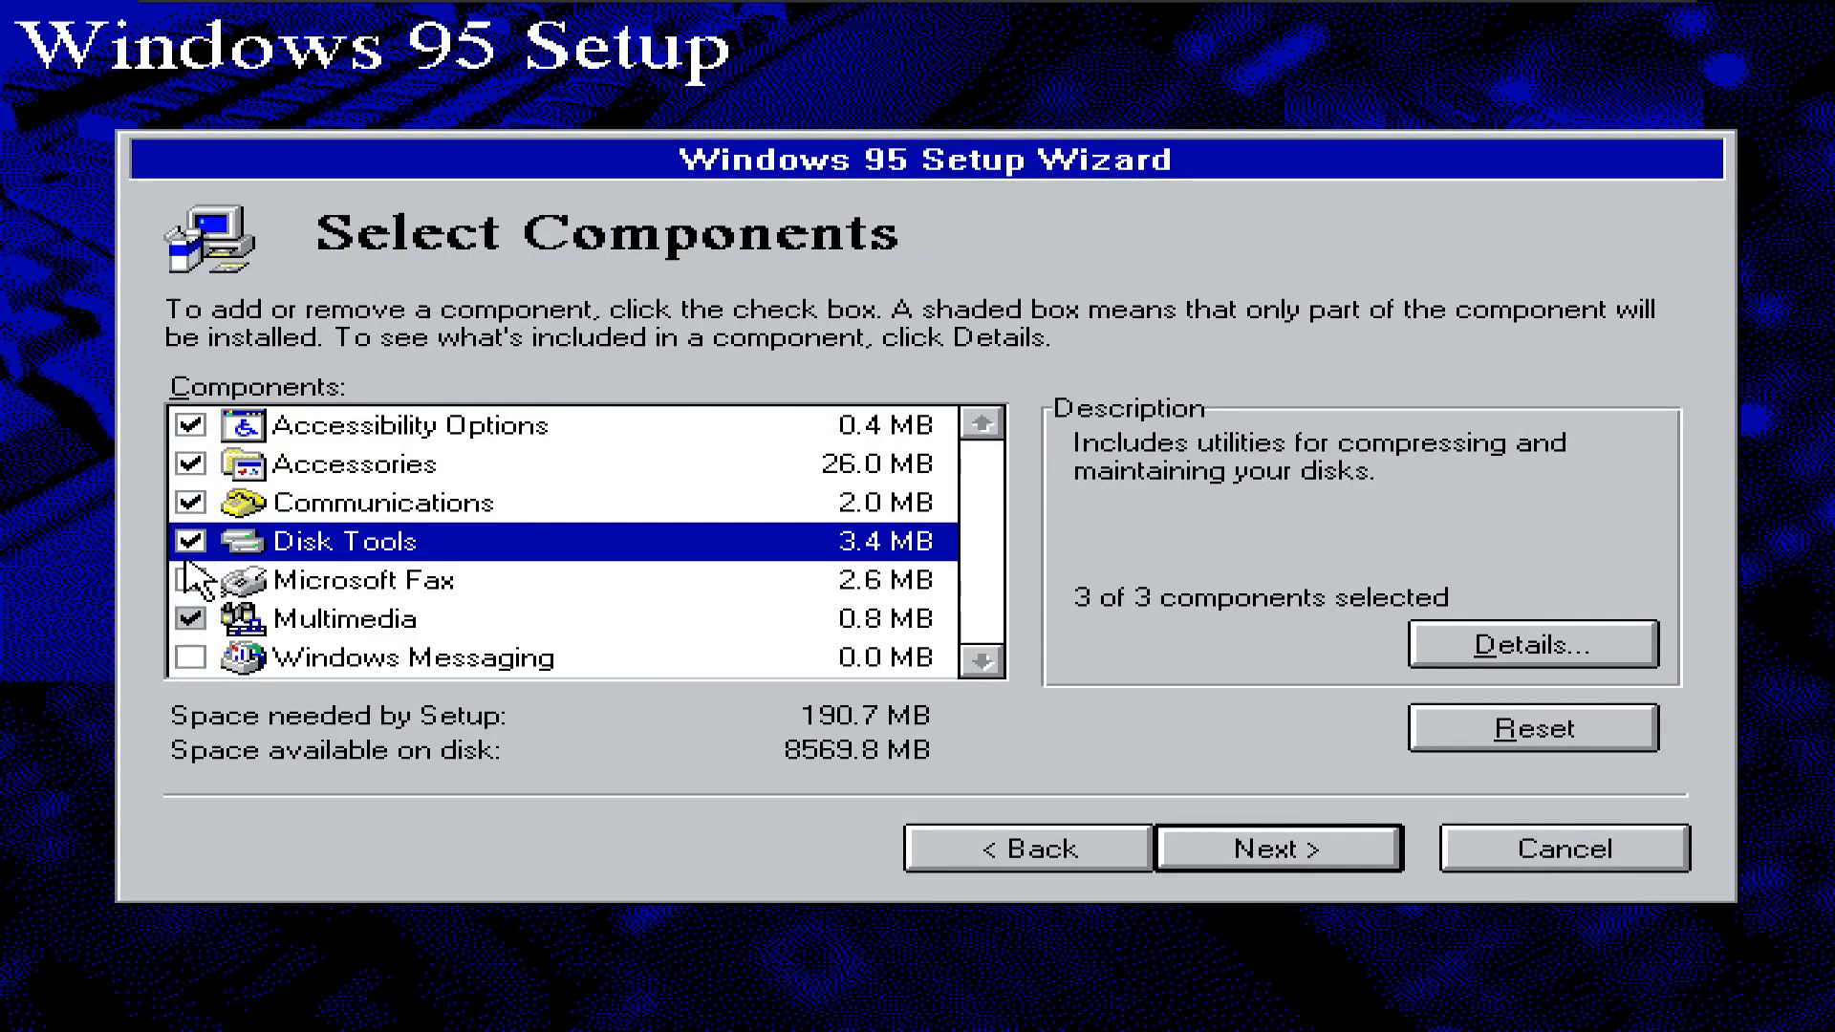
# - Add Microsoft Fax and Windows Messaging fully, keeping Multimedia included
pyautogui.click(190, 579)
pyautogui.click(755, 707)
pyautogui.click(191, 619)
pyautogui.click(191, 621)
pyautogui.click(193, 658)
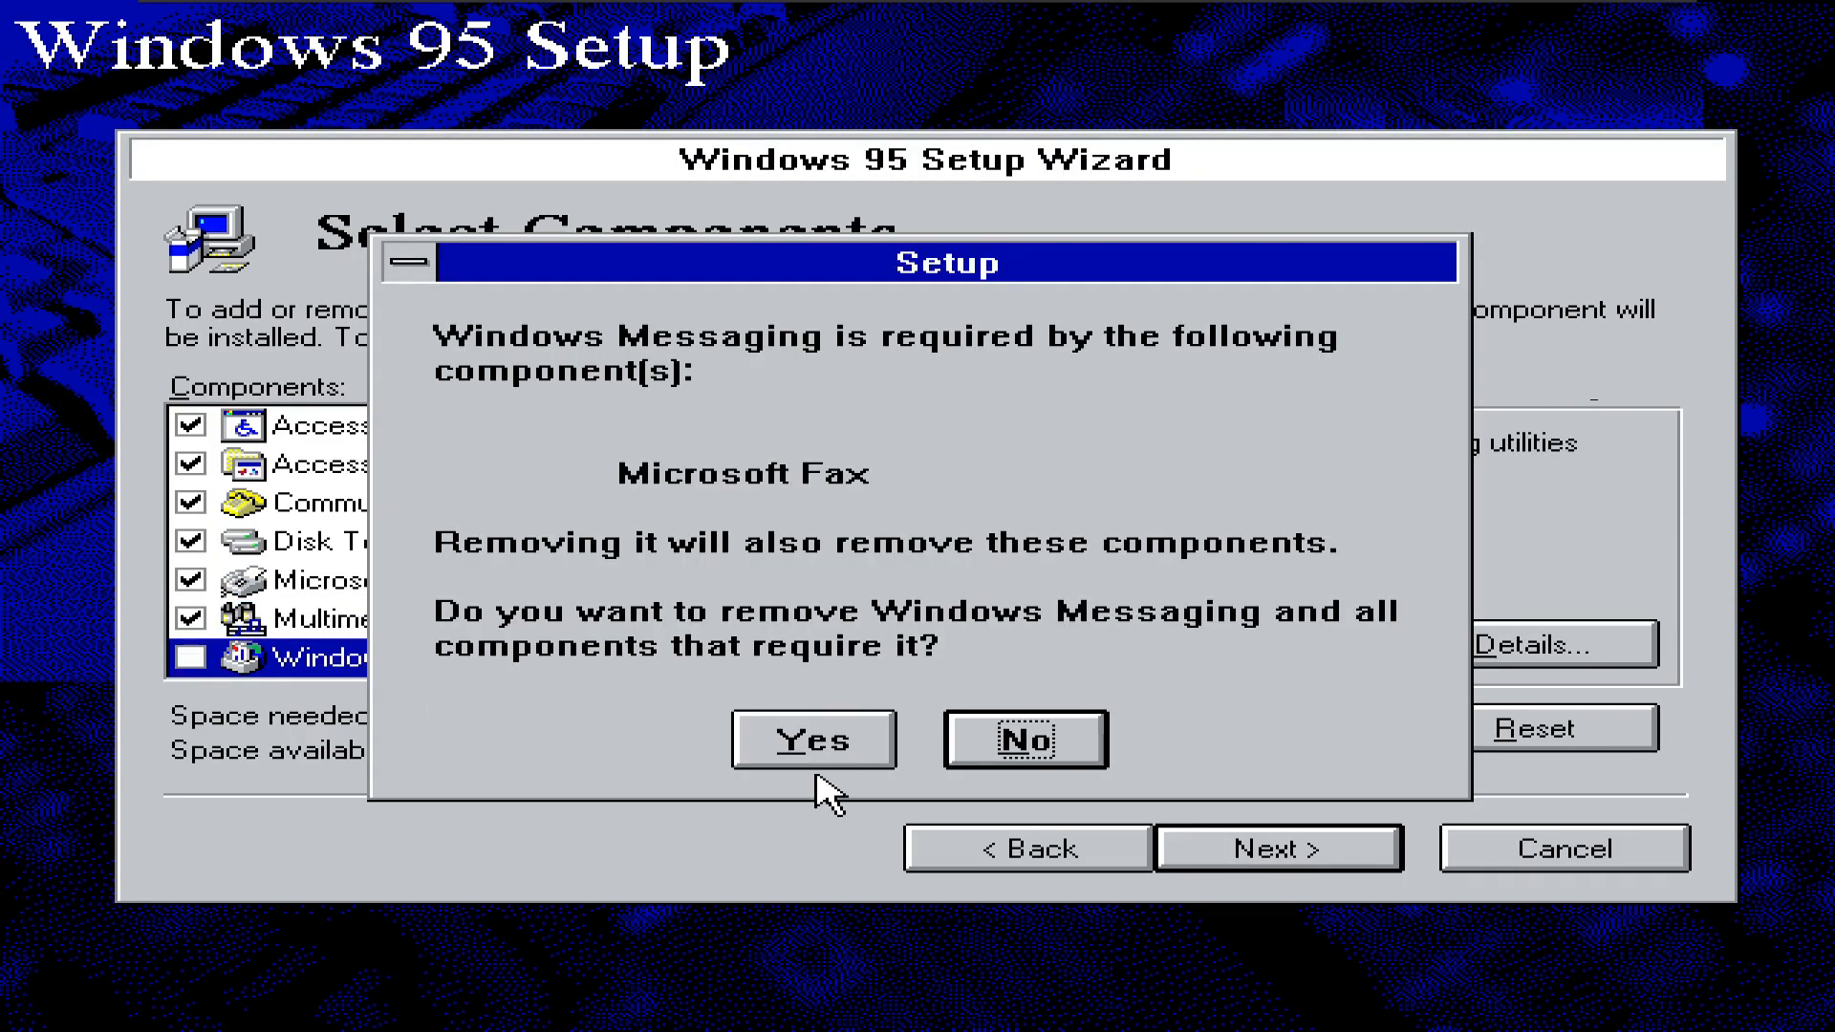
pyautogui.click(743, 737)
pyautogui.click(193, 658)
pyautogui.click(191, 580)
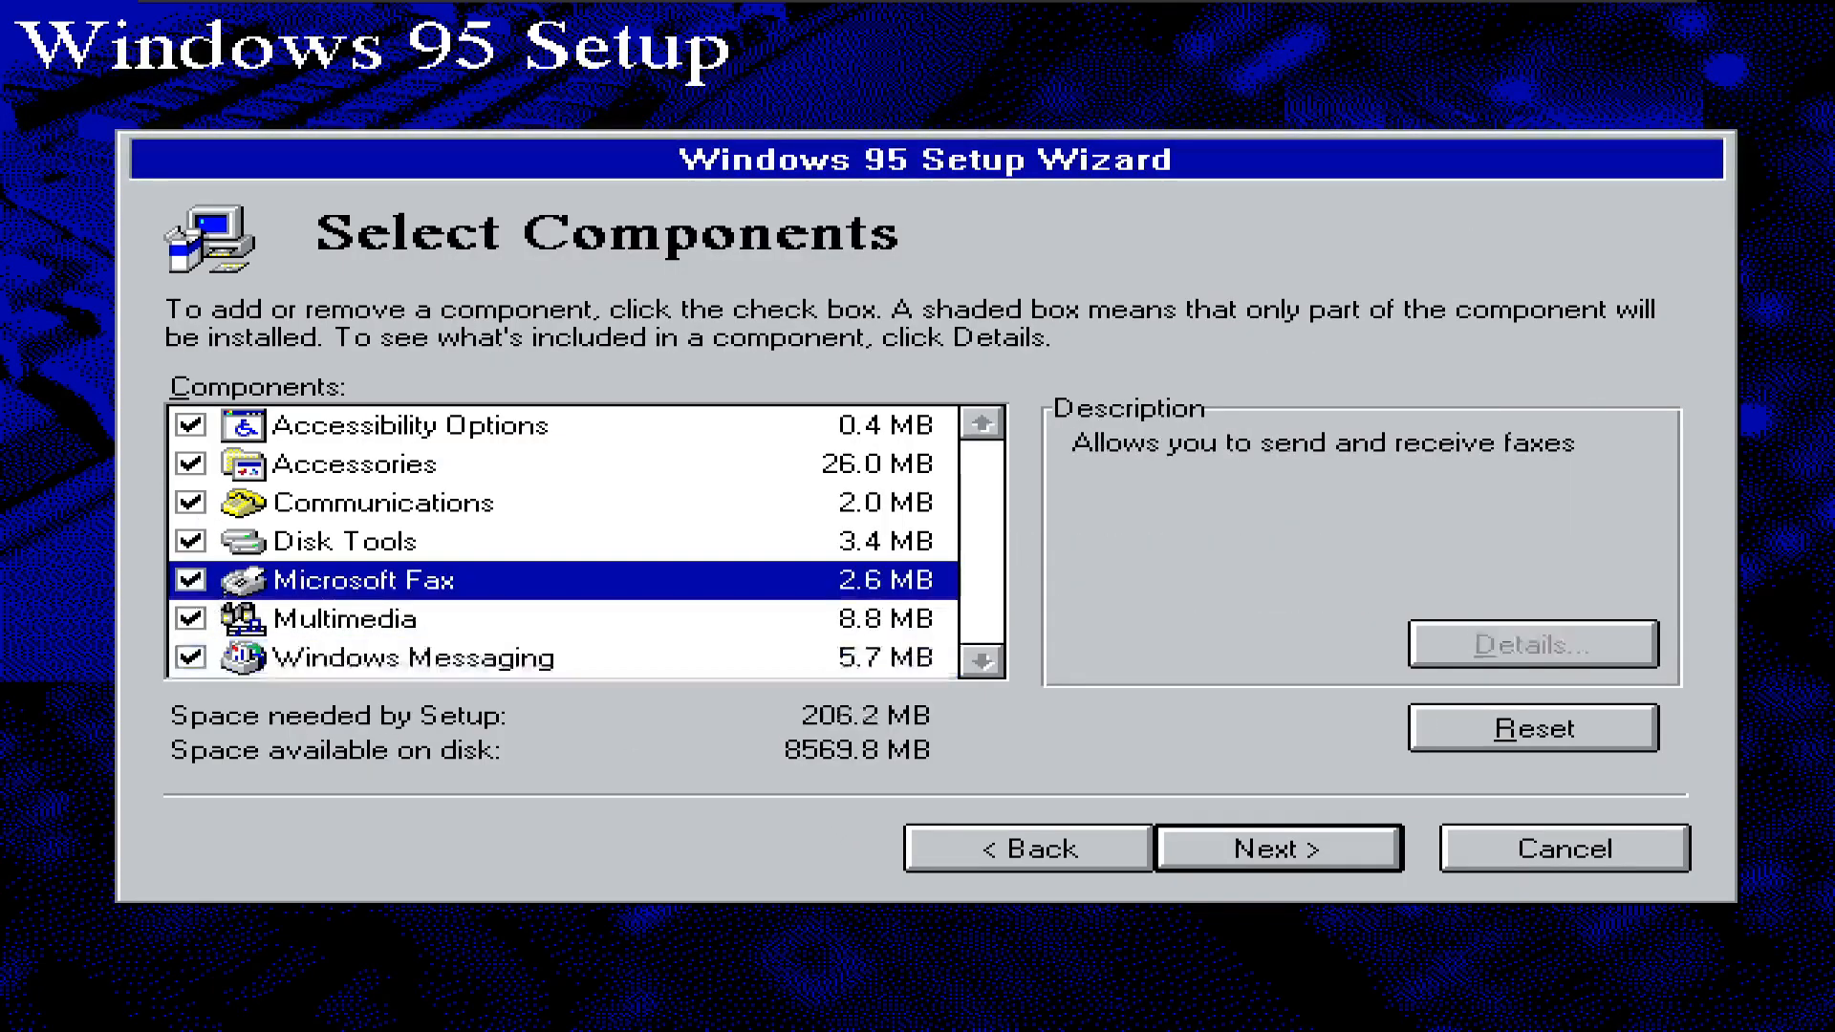
# - Accept the network components and set the workgroup to WORKGROUP with description Win
pyautogui.click(1319, 855)
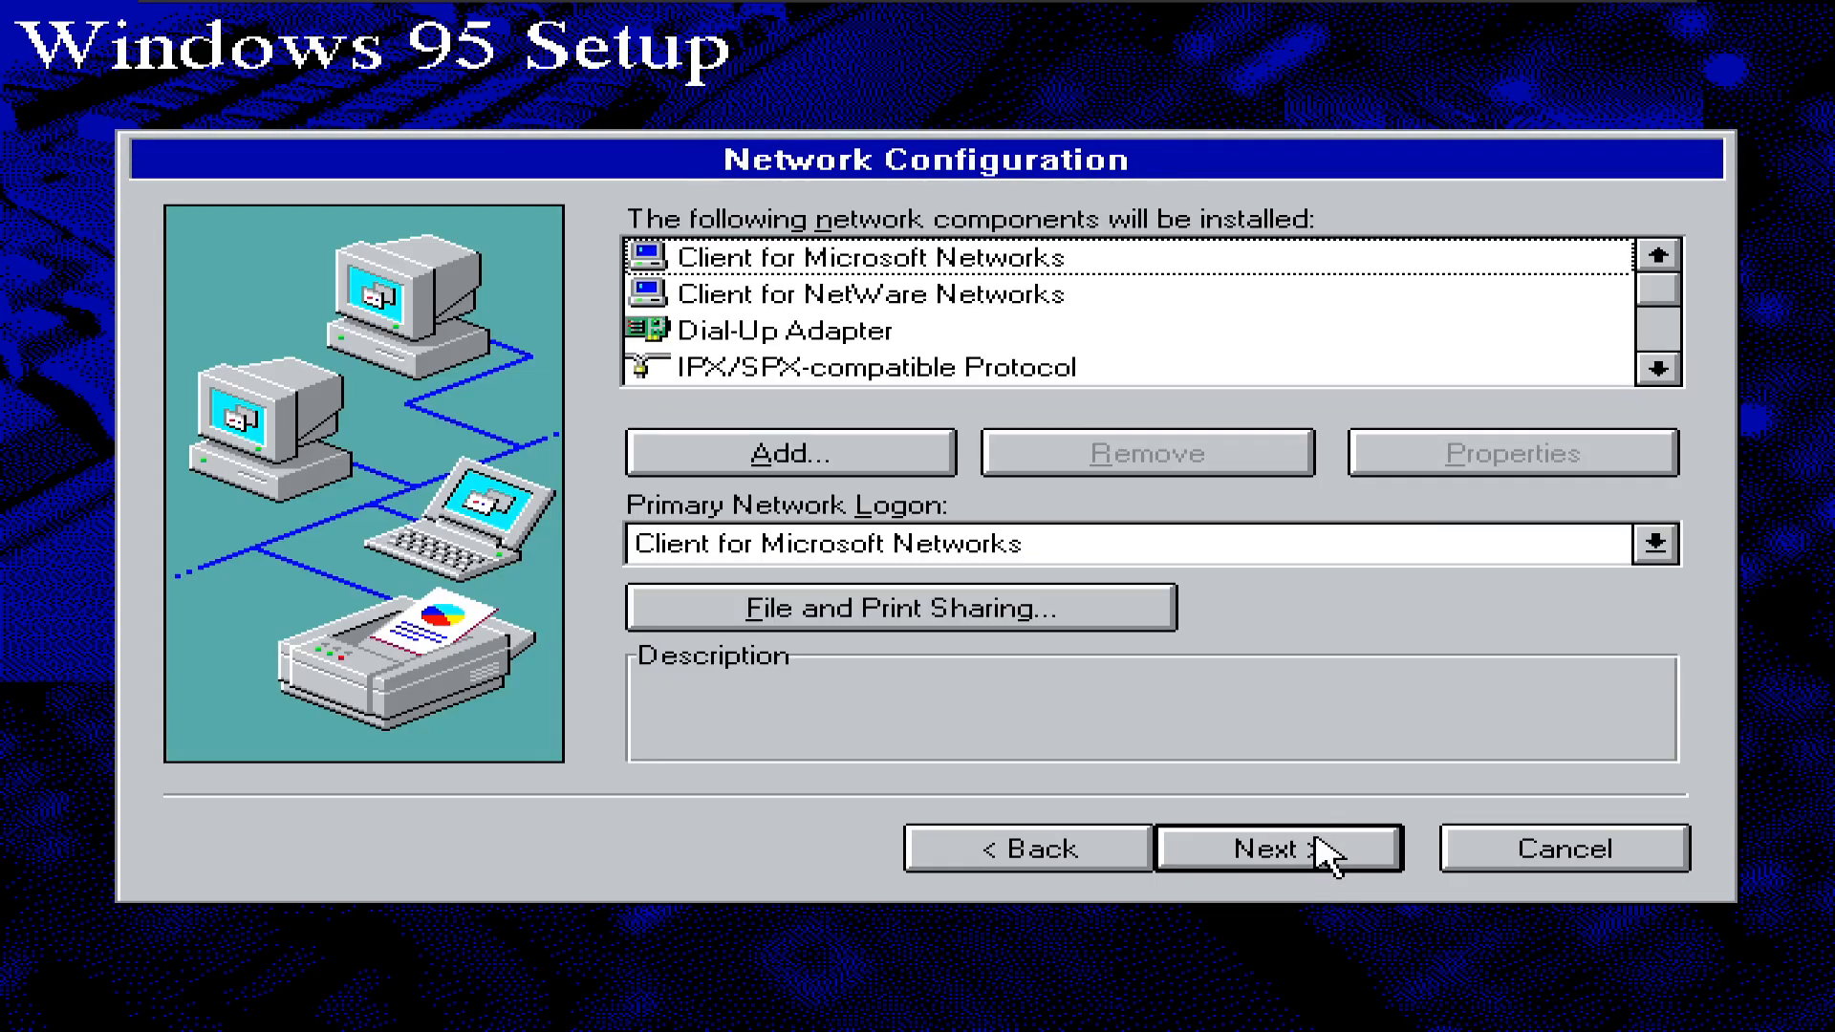
pyautogui.click(1321, 862)
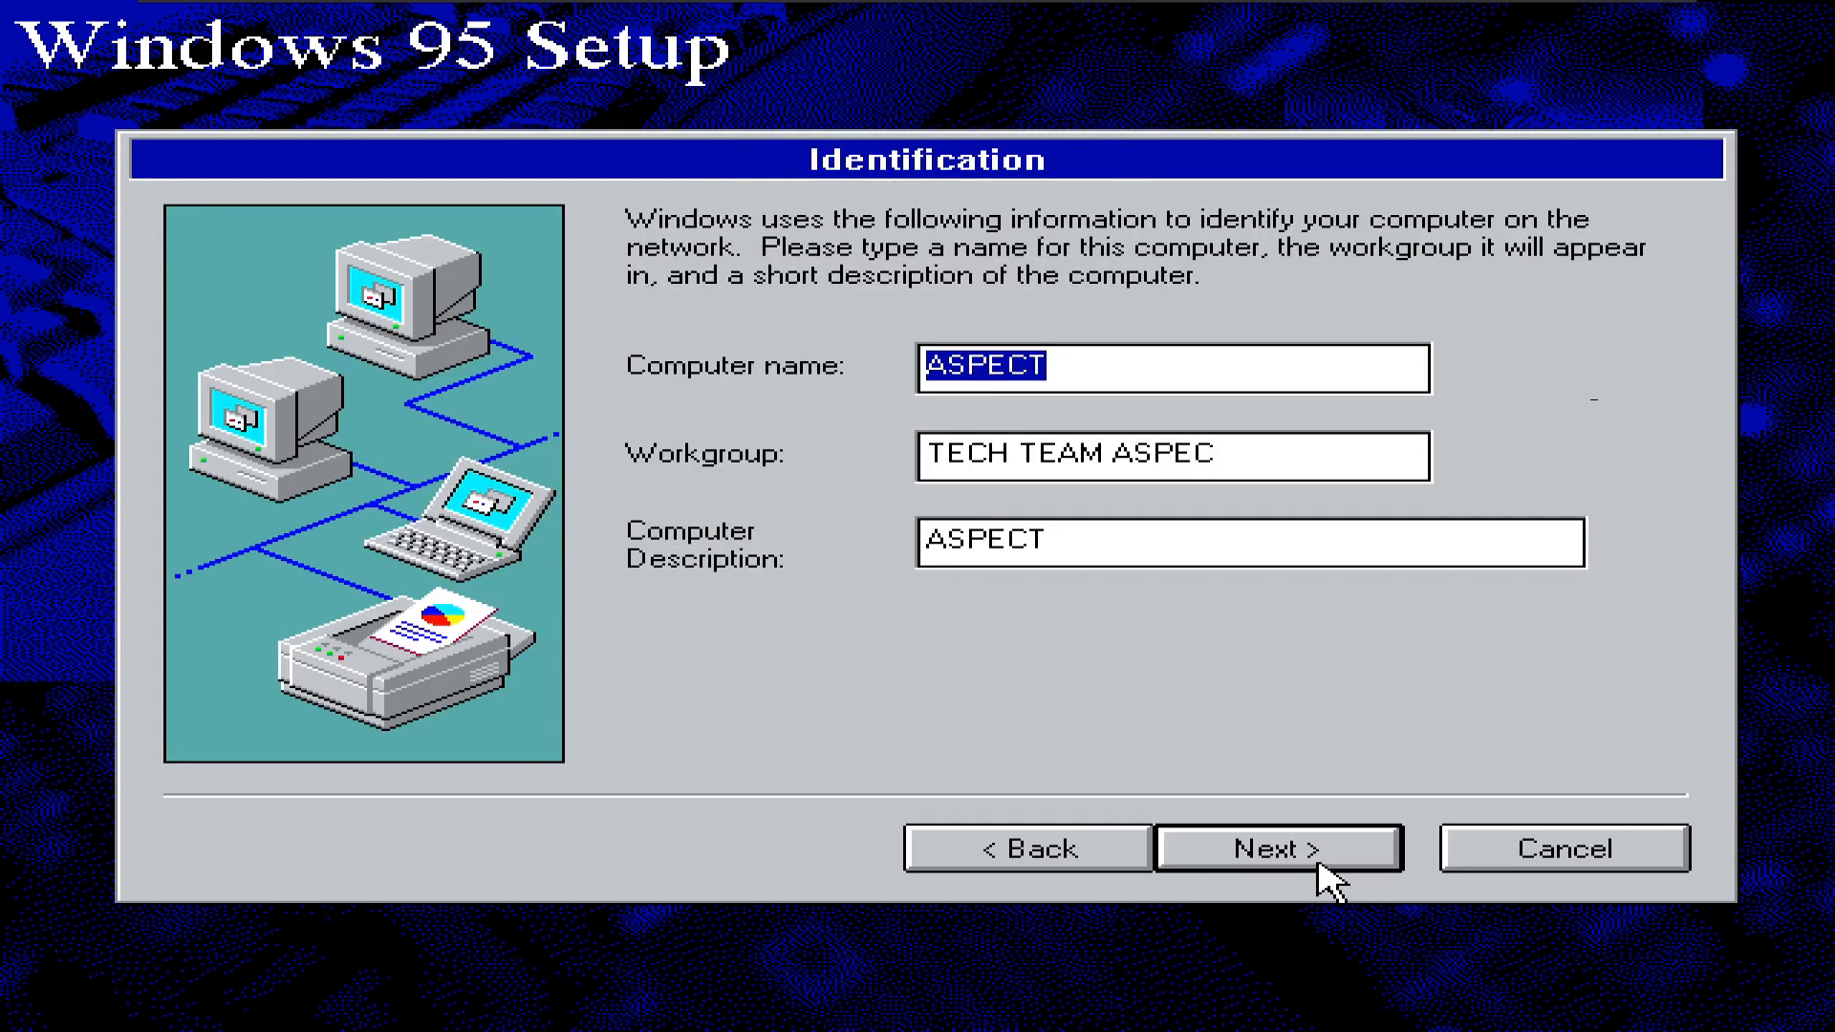
pyautogui.click(1277, 453)
pyautogui.press('BackSpace')
pyautogui.press('BackSpace')
pyautogui.press('BackSpace')
pyautogui.press('BackSpace')
pyautogui.press('BackSpace')
pyautogui.press('BackSpace')
pyautogui.press('BackSpace')
pyautogui.press('BackSpace')
pyautogui.press('BackSpace')
pyautogui.press('BackSpace')
pyautogui.press('BackSpace')
pyautogui.write('WORKGROUND')
pyautogui.press('BackSpace')
pyautogui.press('BackSpace')
pyautogui.write('P')
pyautogui.press('Tab')
pyautogui.write('Win')
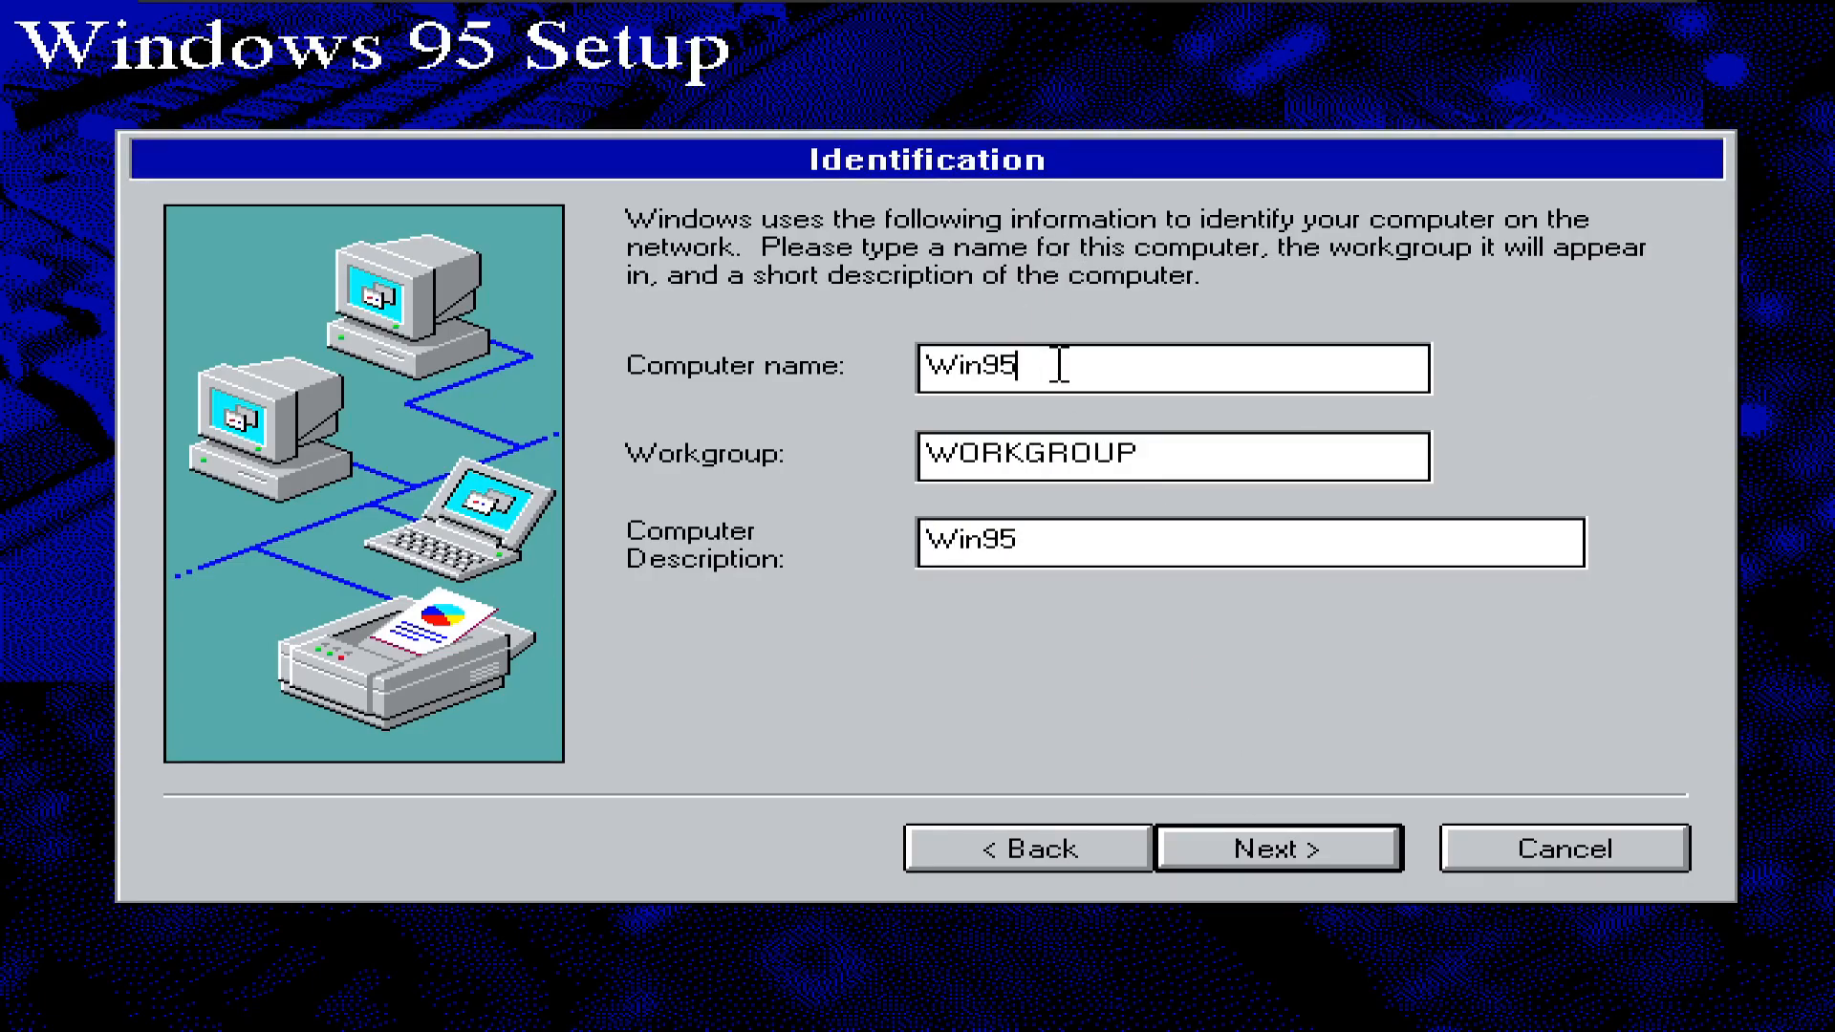
pyautogui.click(1257, 849)
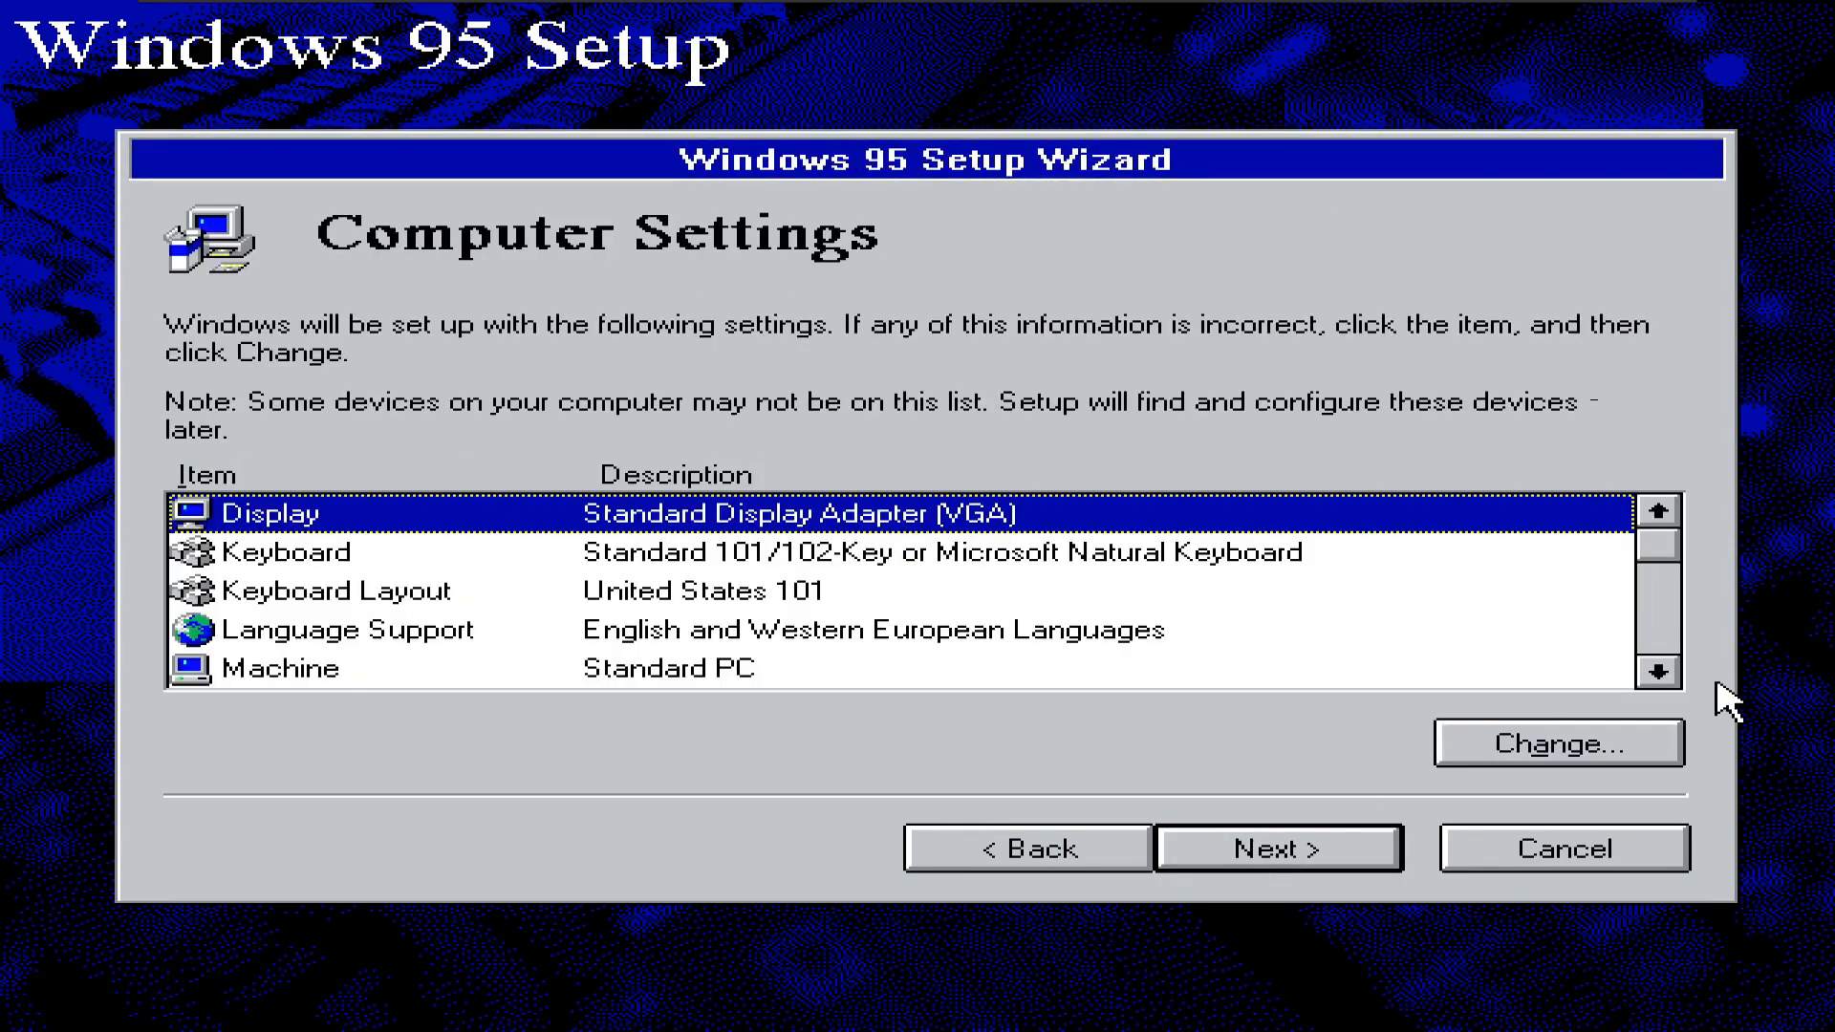
# - Accept the computer settings, skip the startup disk, and start copying files
pyautogui.click(1657, 672)
pyautogui.click(1658, 672)
pyautogui.click(1658, 671)
pyautogui.click(1658, 672)
pyautogui.click(1657, 671)
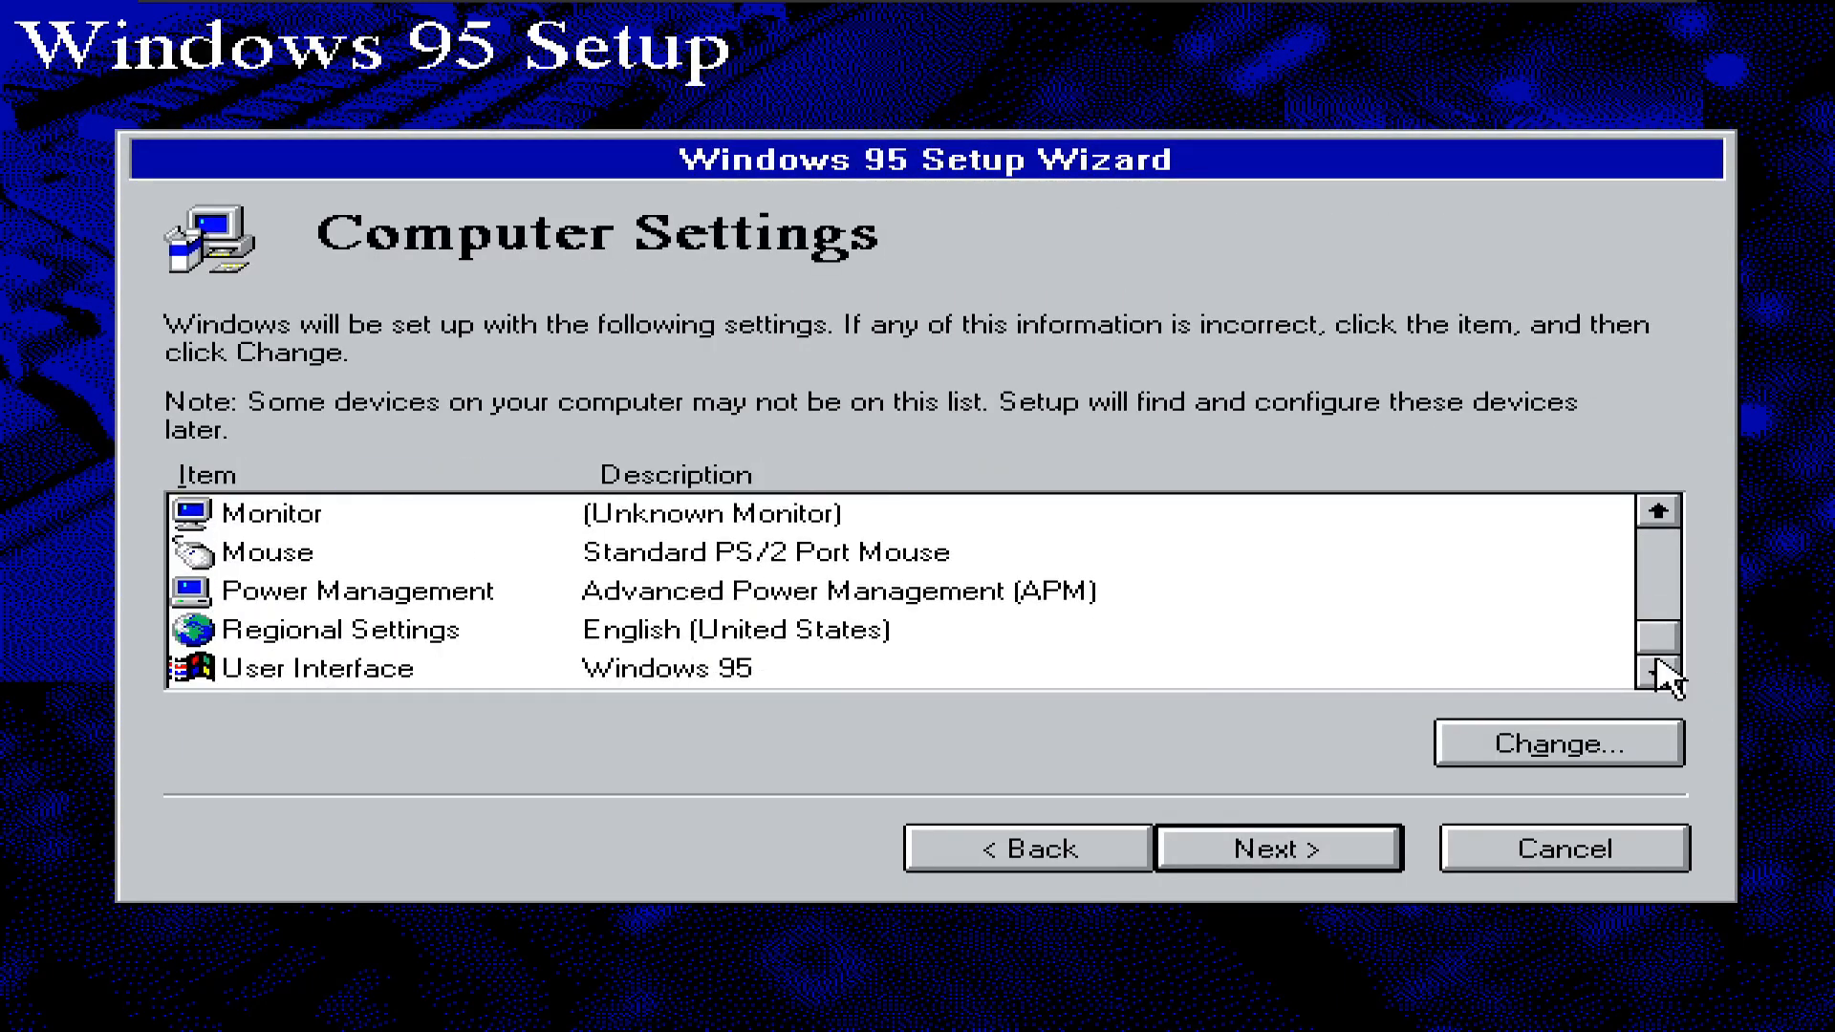
pyautogui.click(1223, 855)
pyautogui.click(1059, 611)
pyautogui.click(1342, 850)
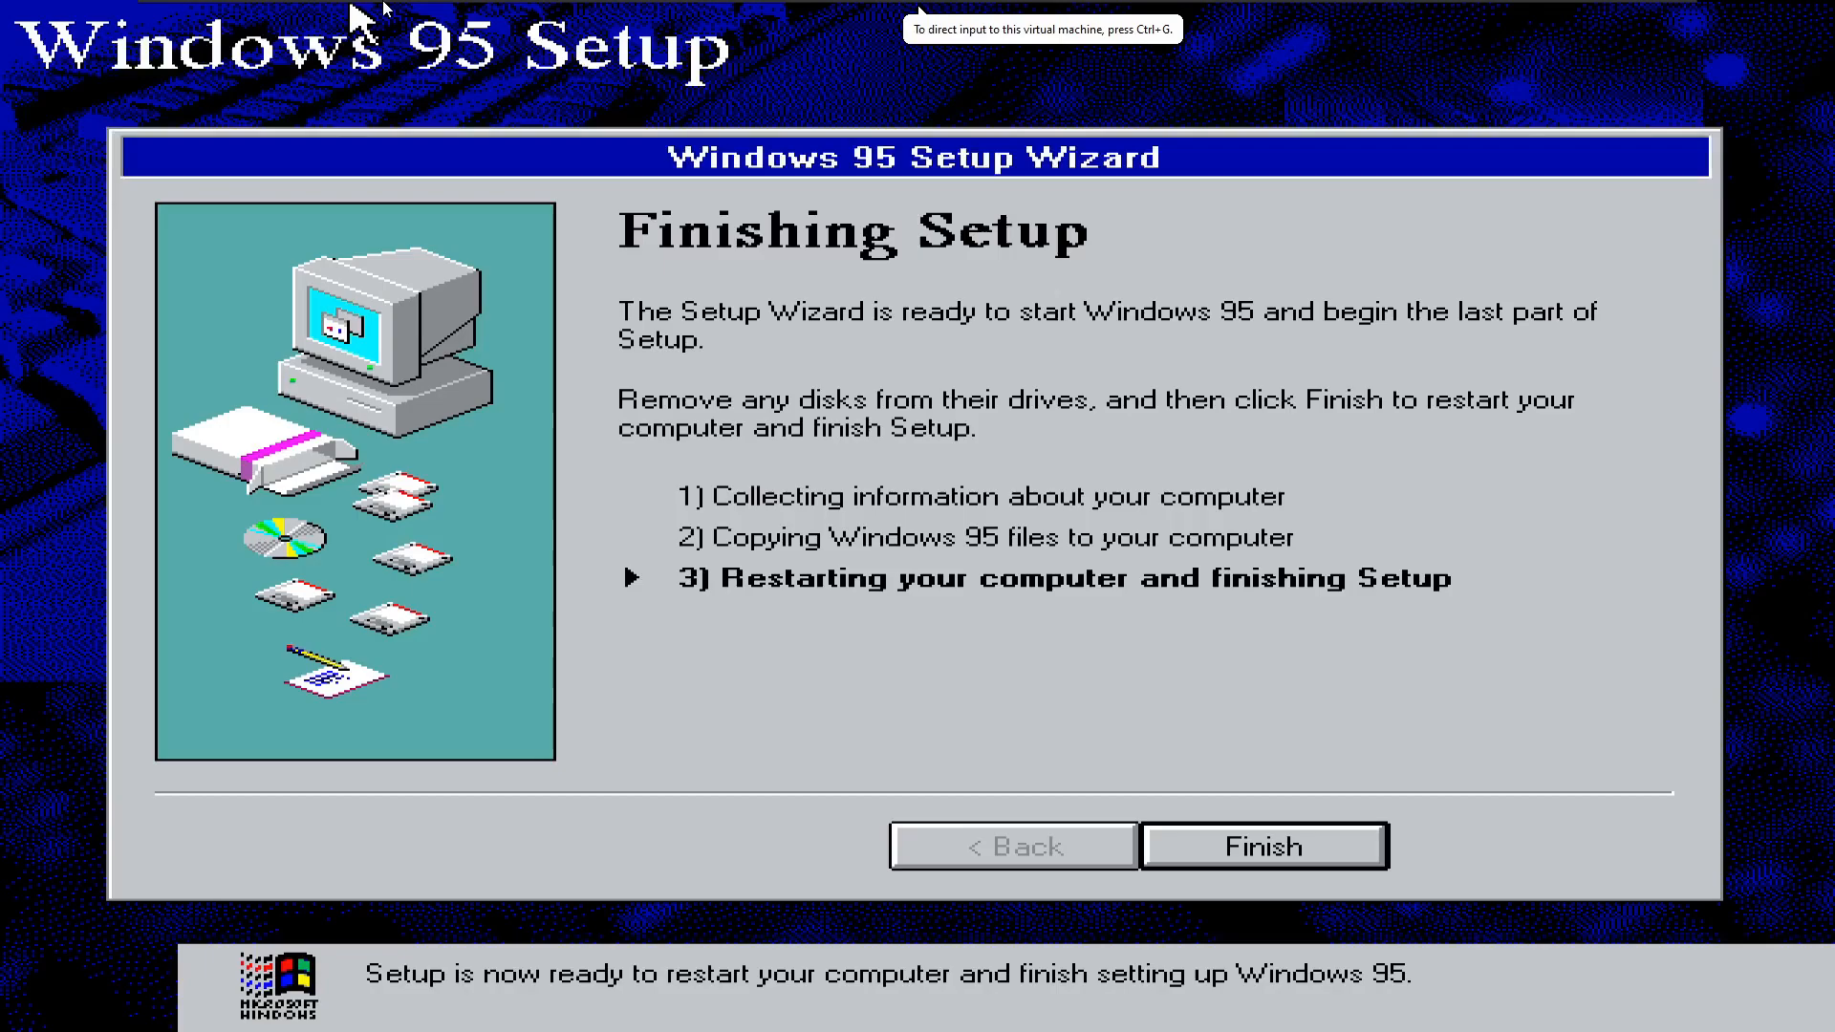
# - Disconnect the VM's floppy drive, untick Connect at power on, and restart to finish Setup
pyautogui.click(311, 12)
pyautogui.click(339, 360)
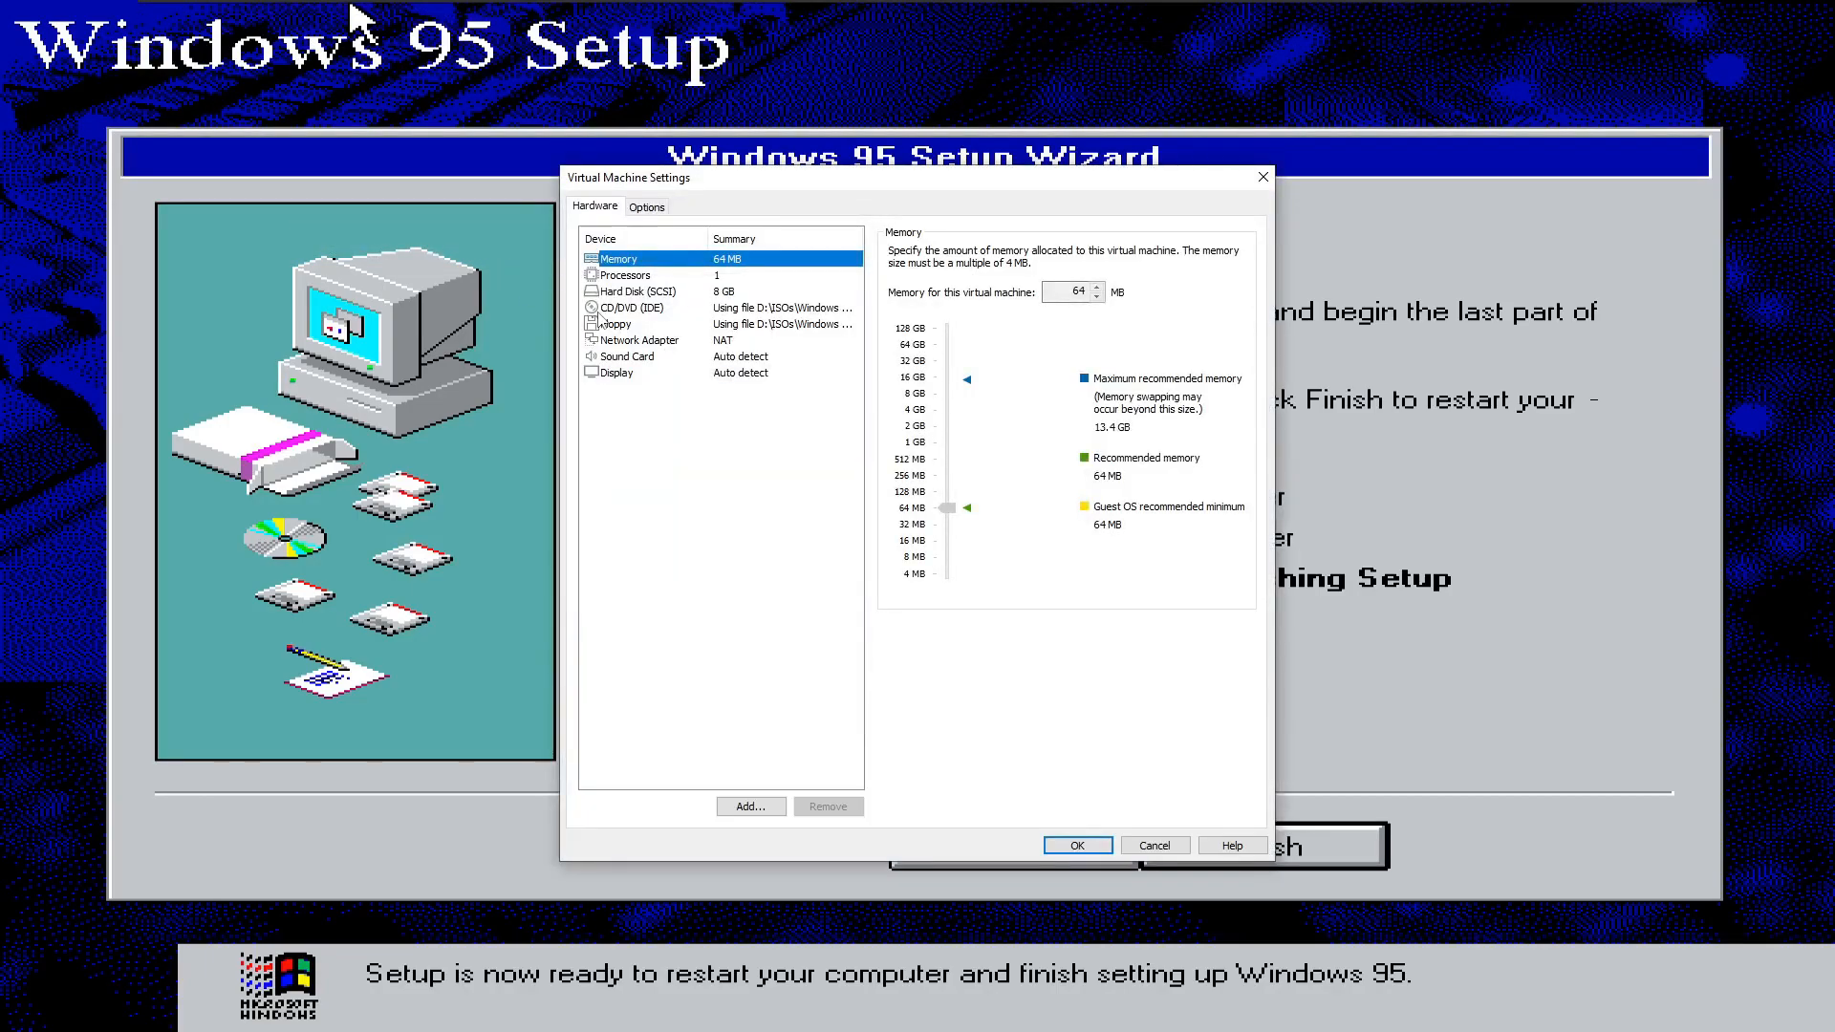
pyautogui.click(601, 309)
pyautogui.click(612, 325)
pyautogui.click(895, 271)
pyautogui.click(895, 253)
pyautogui.click(848, 308)
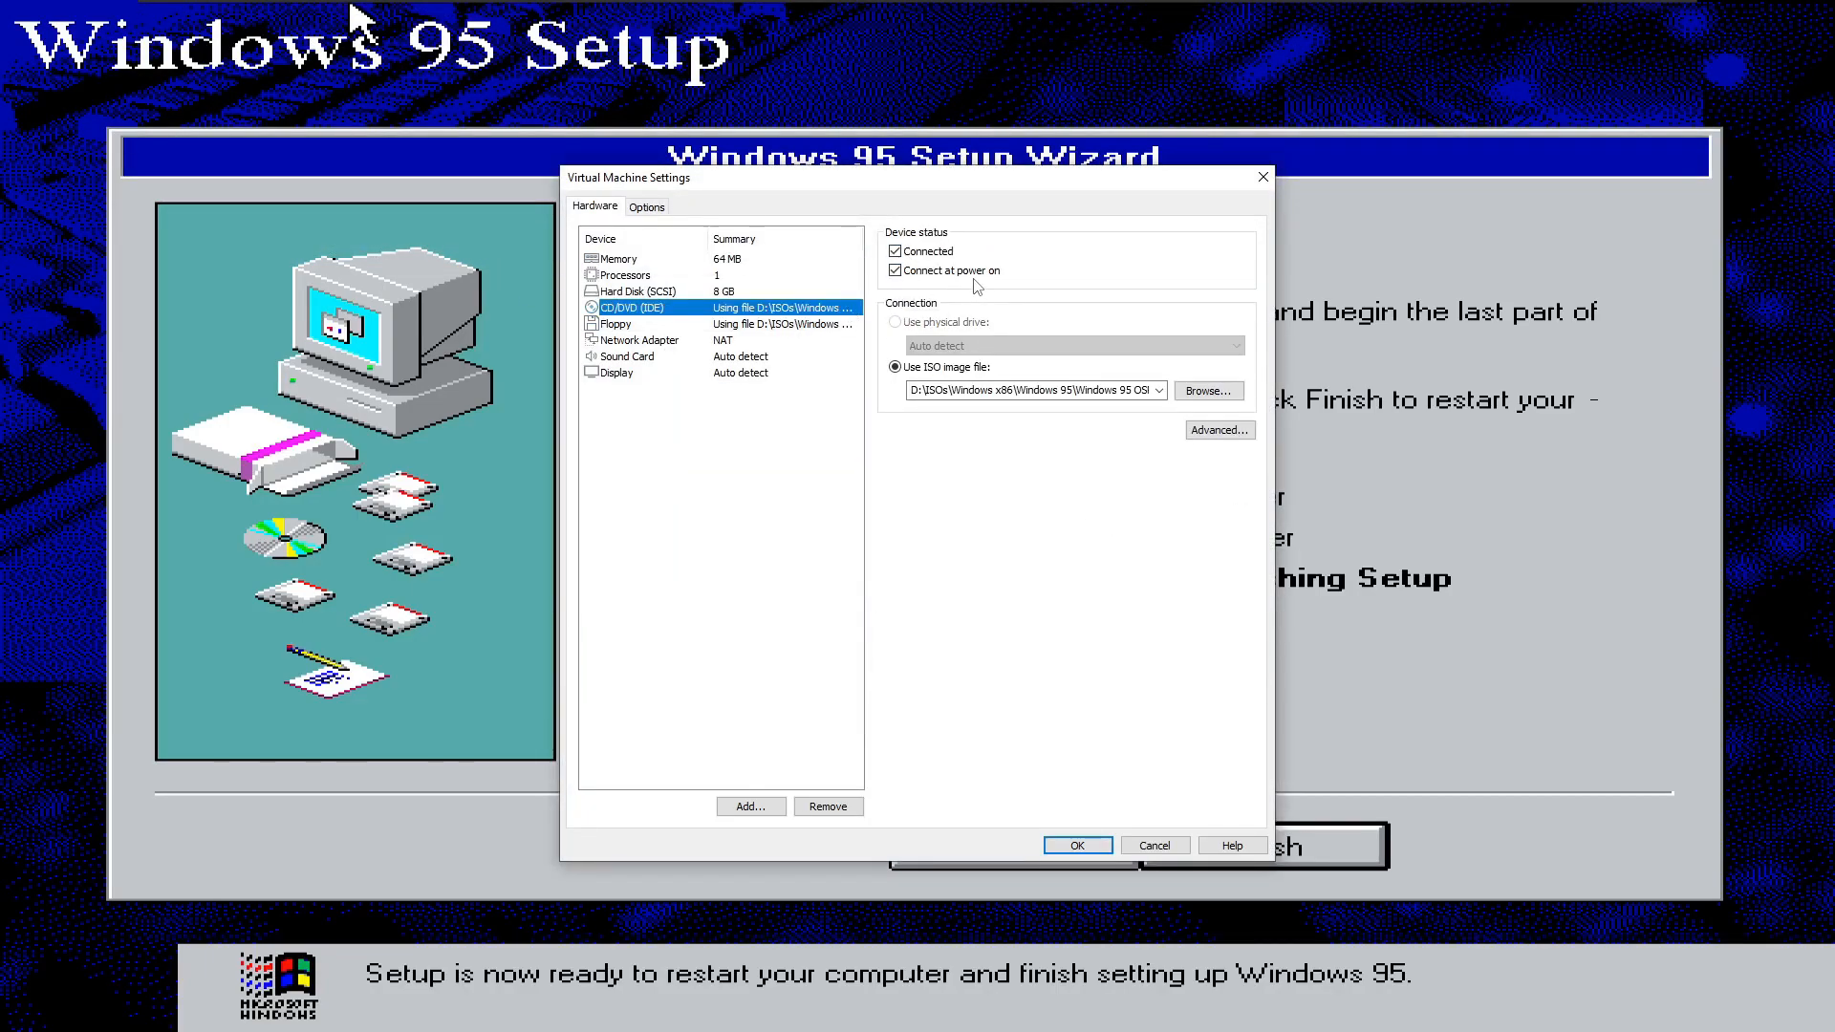
pyautogui.click(1077, 845)
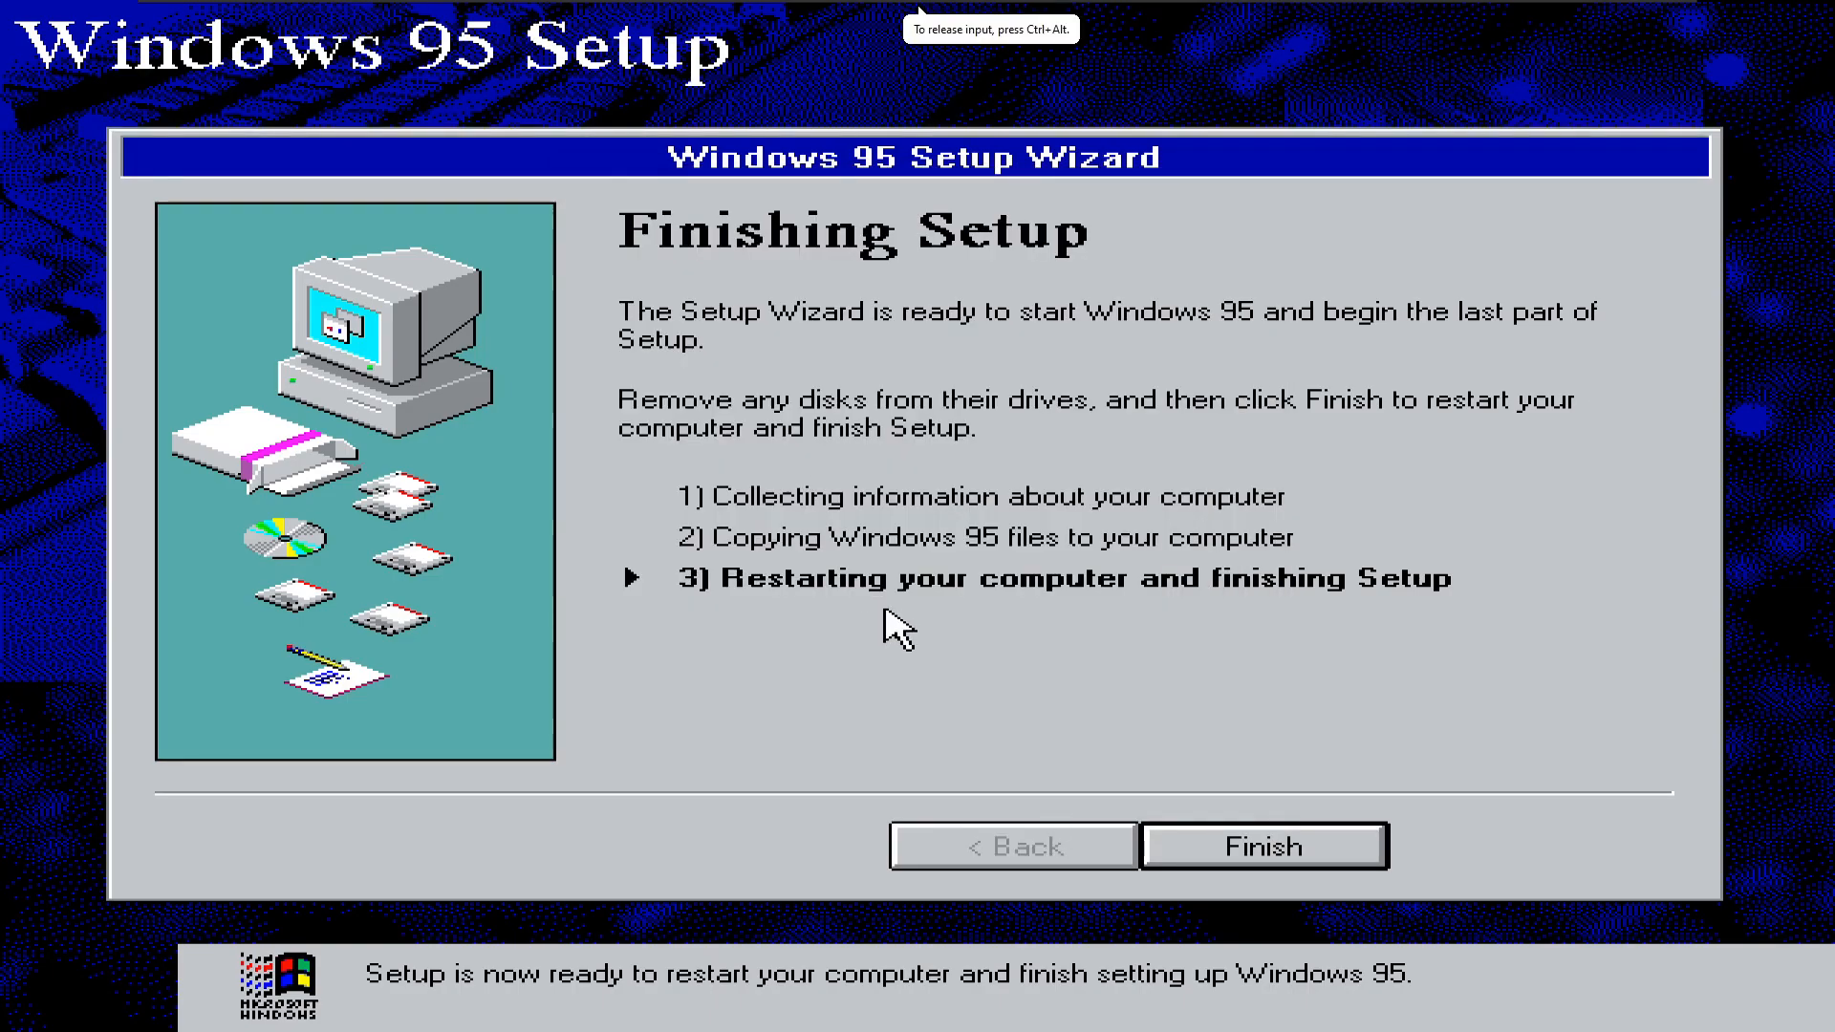
pyautogui.click(1338, 853)
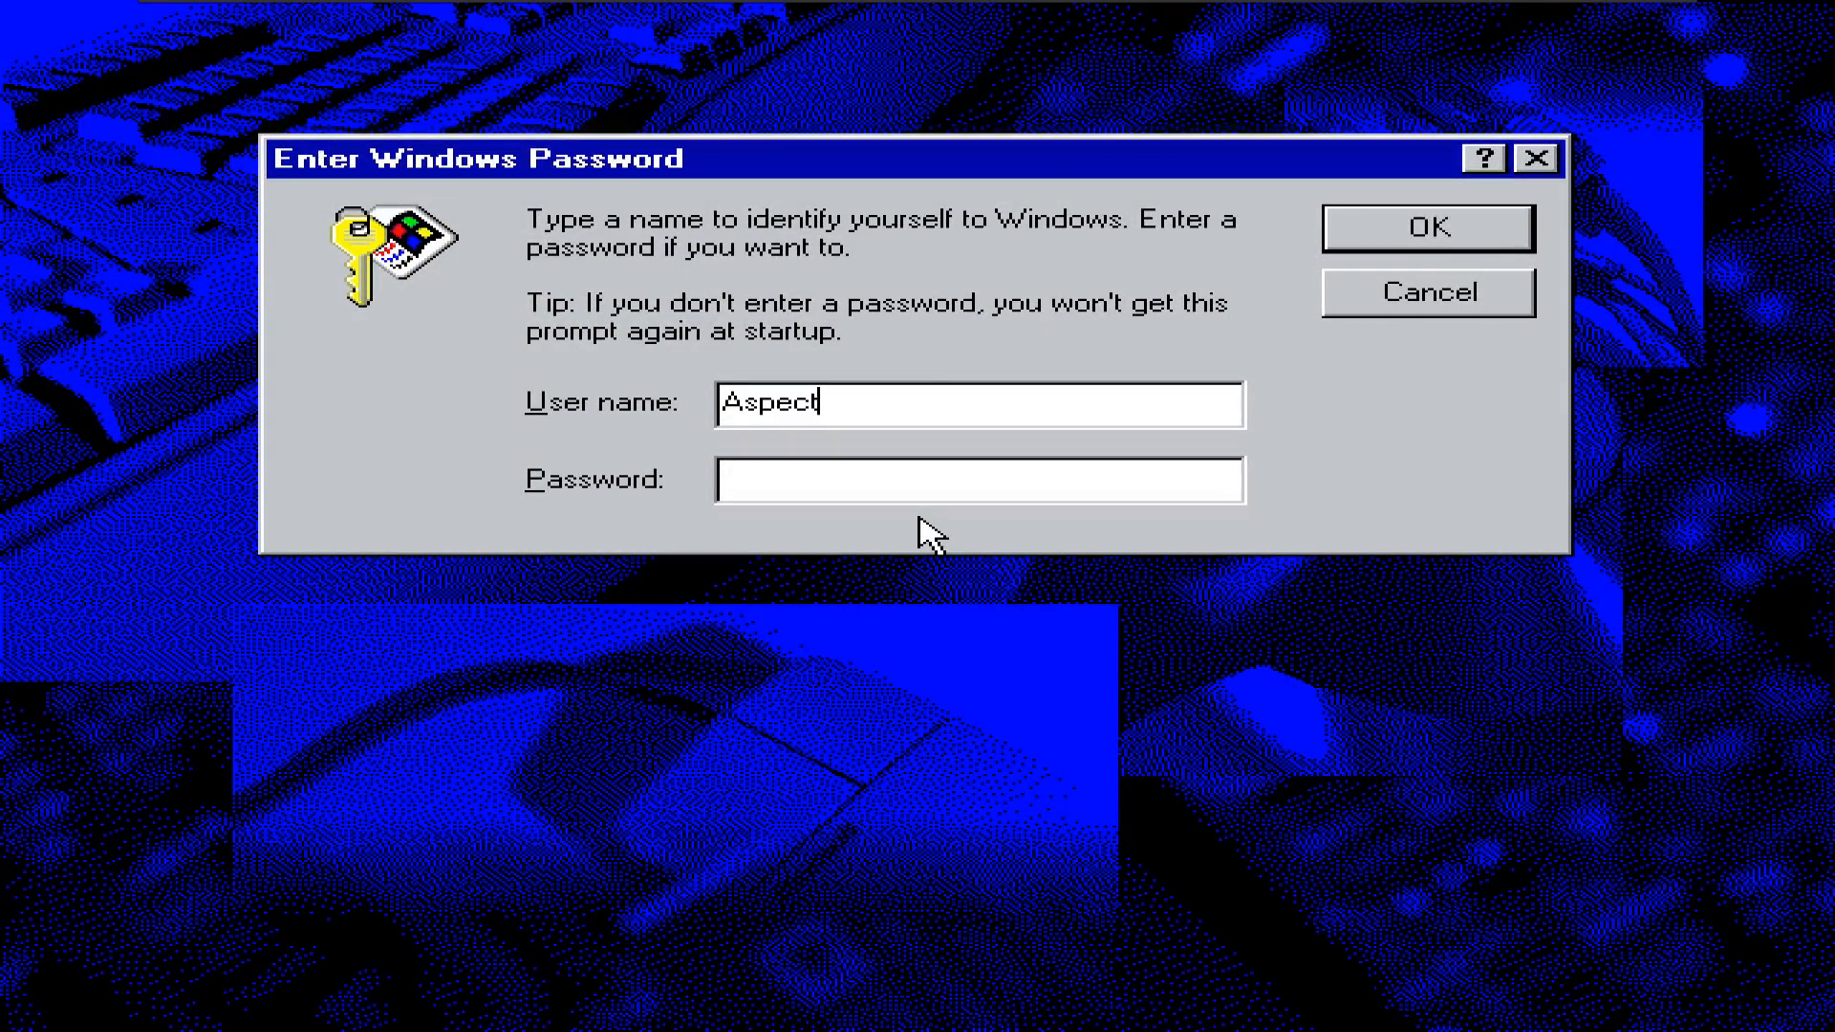
# - Log on with an empty password and review the VM's floppy and CD/DVD settings
pyautogui.press('Return')
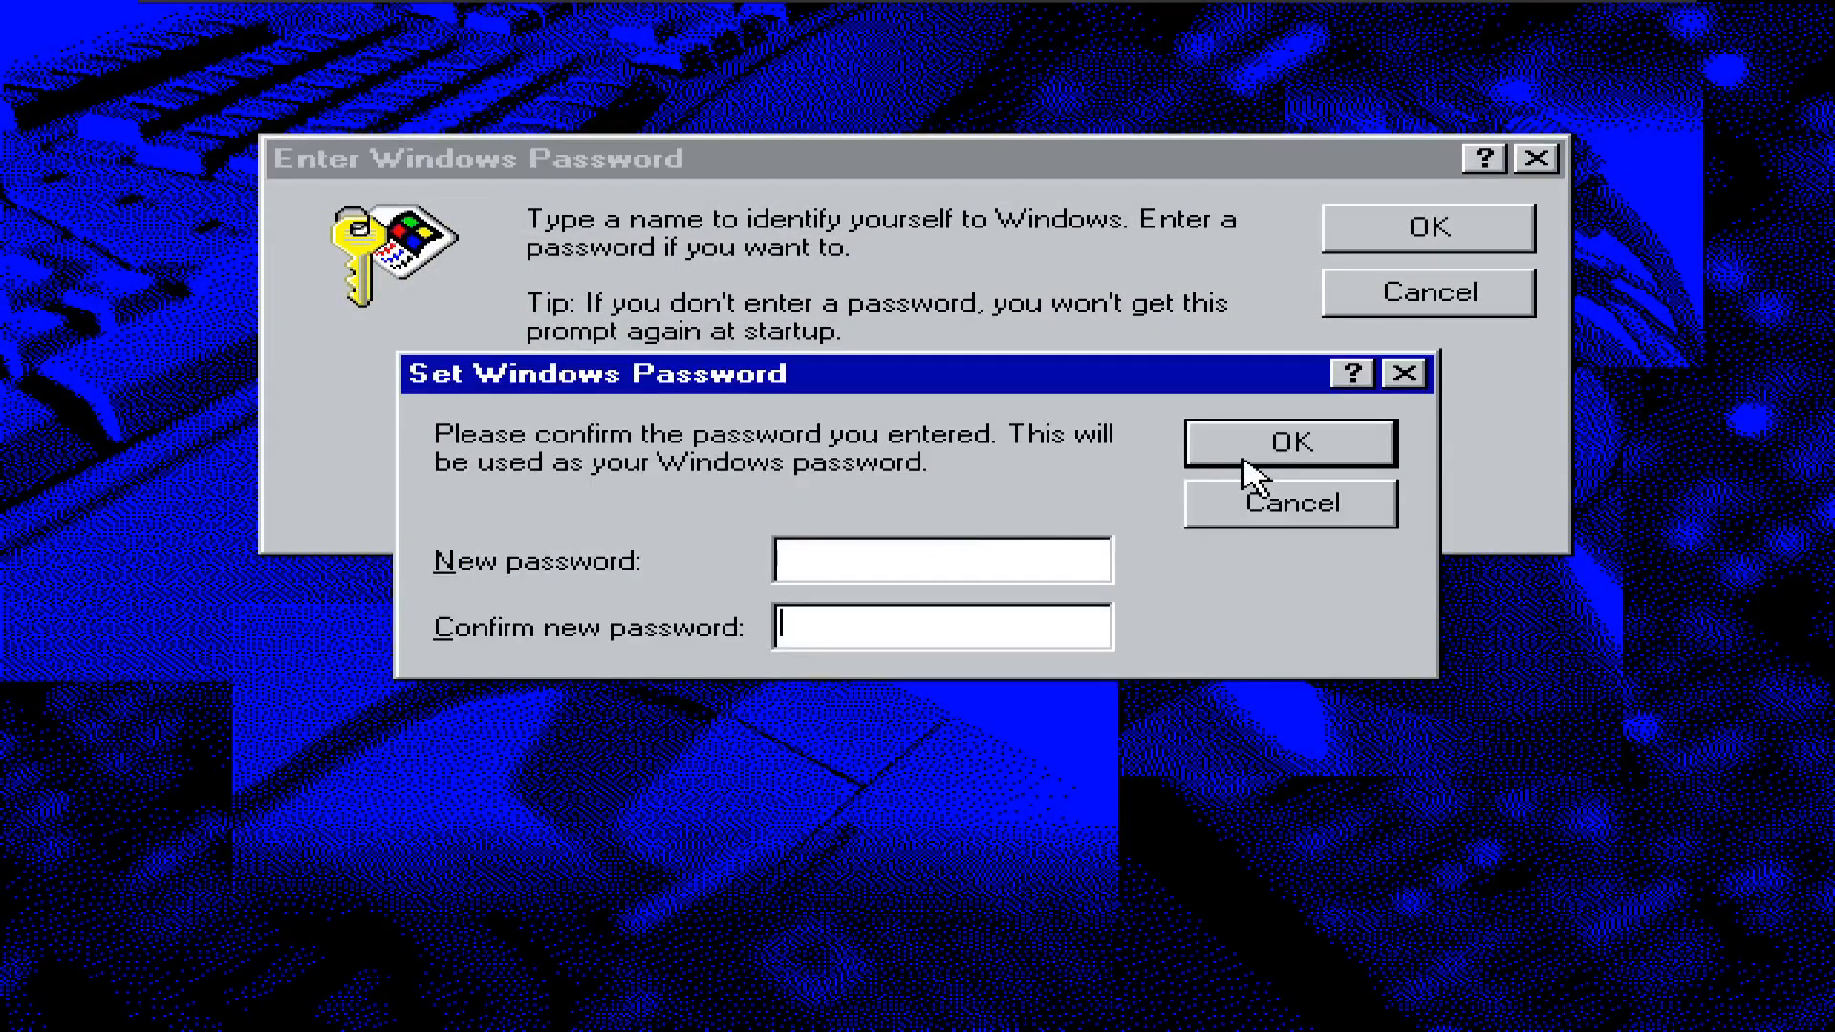
pyautogui.click(1241, 459)
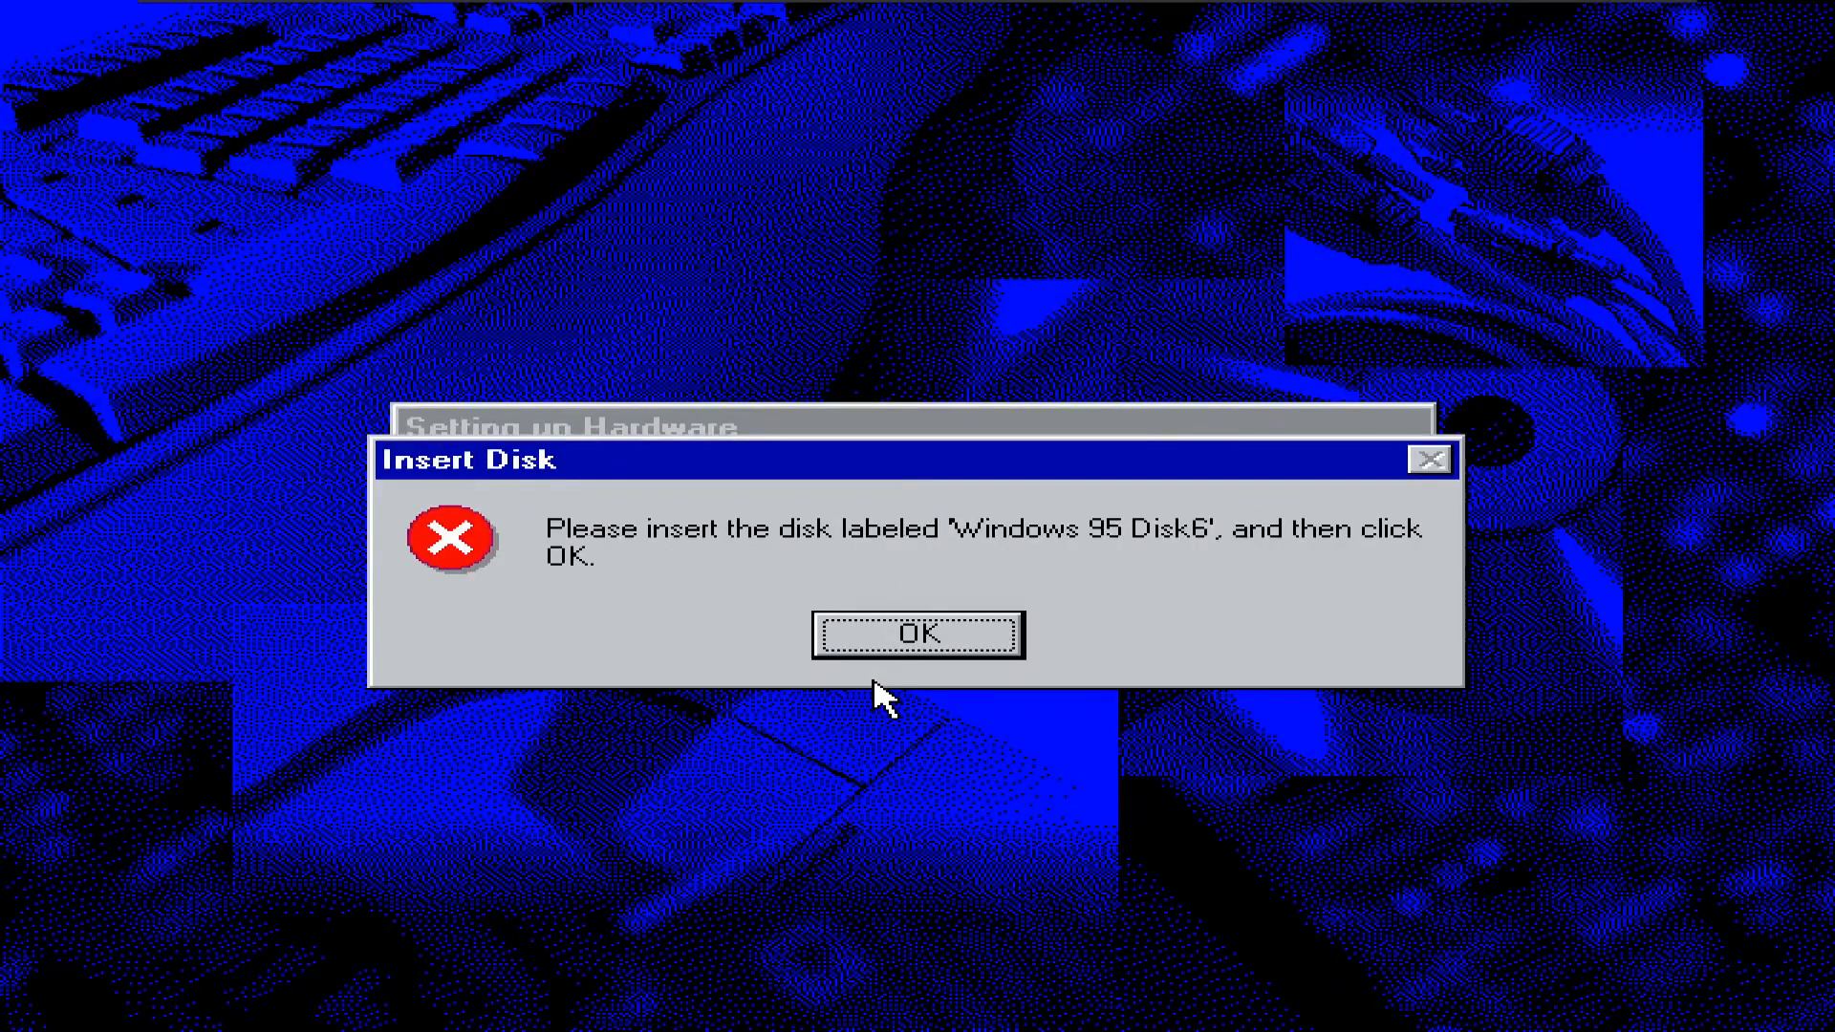
pyautogui.click(893, 636)
pyautogui.hotkey('ctrl', 'd')
pyautogui.click(833, 326)
pyautogui.click(849, 310)
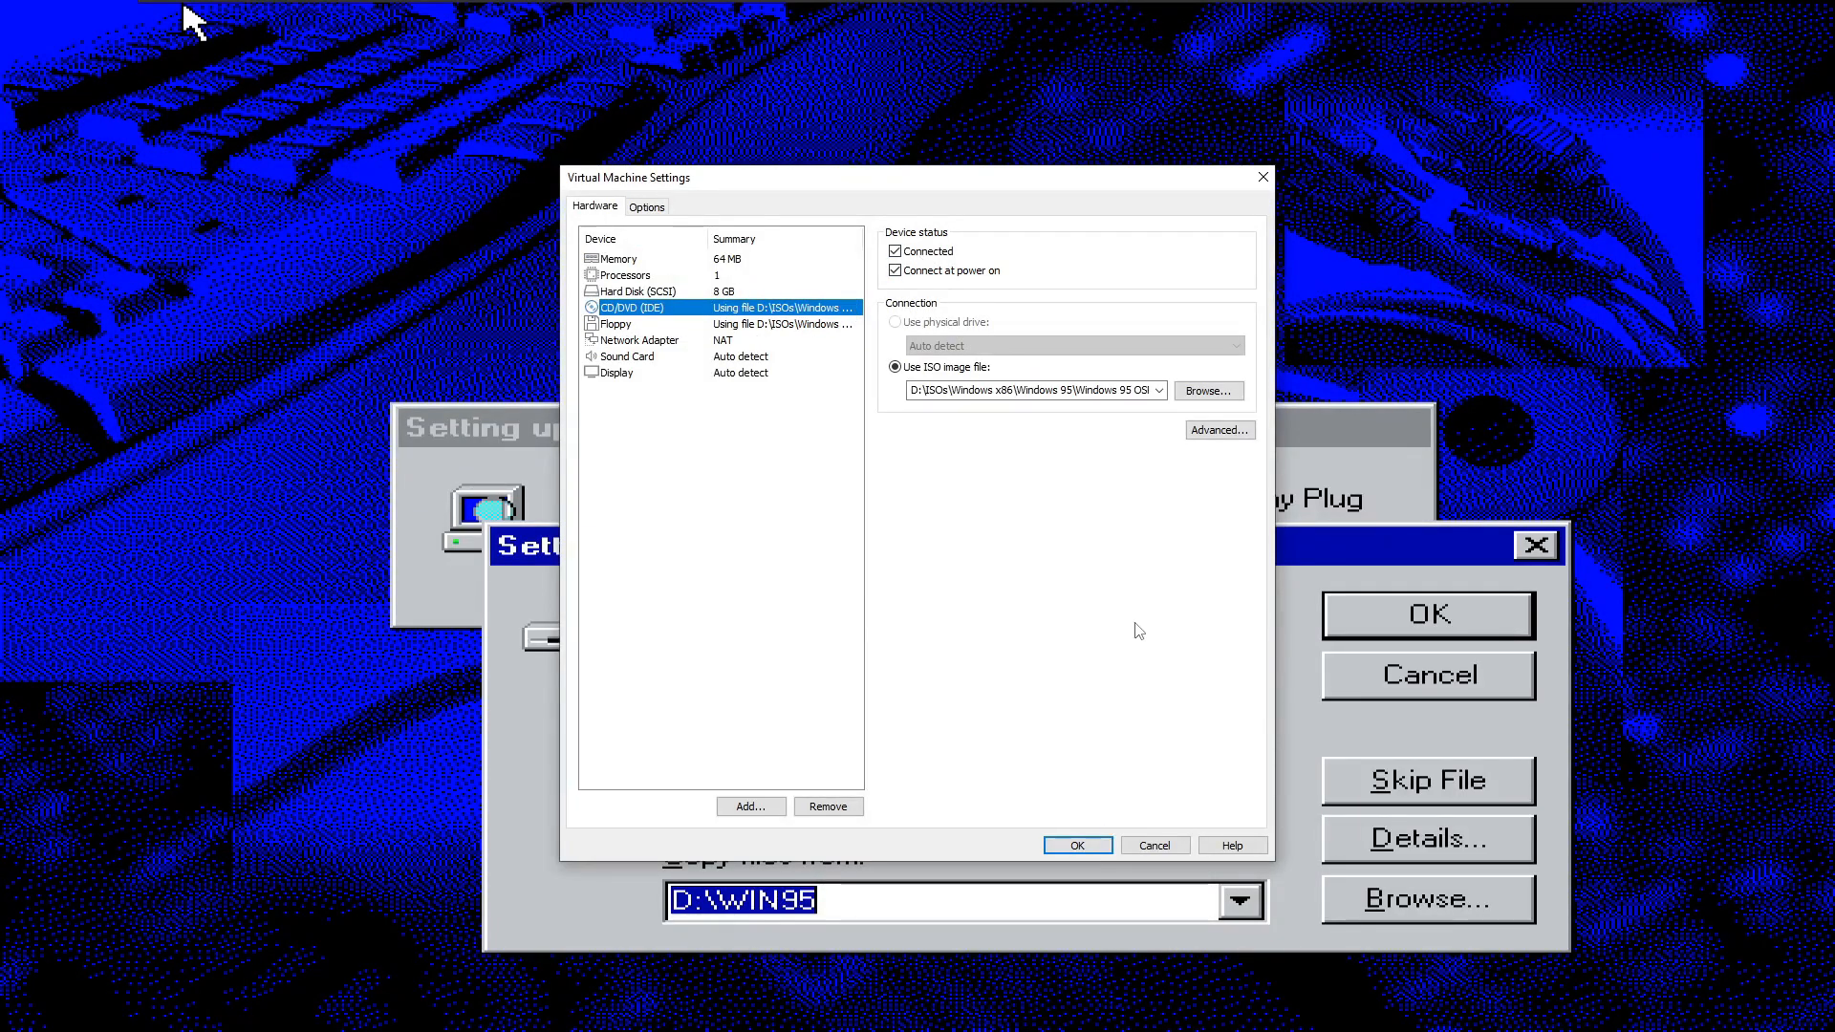
pyautogui.click(1082, 847)
# - Retry the missing driver file and look for it on drive A, then give up
pyautogui.click(1474, 608)
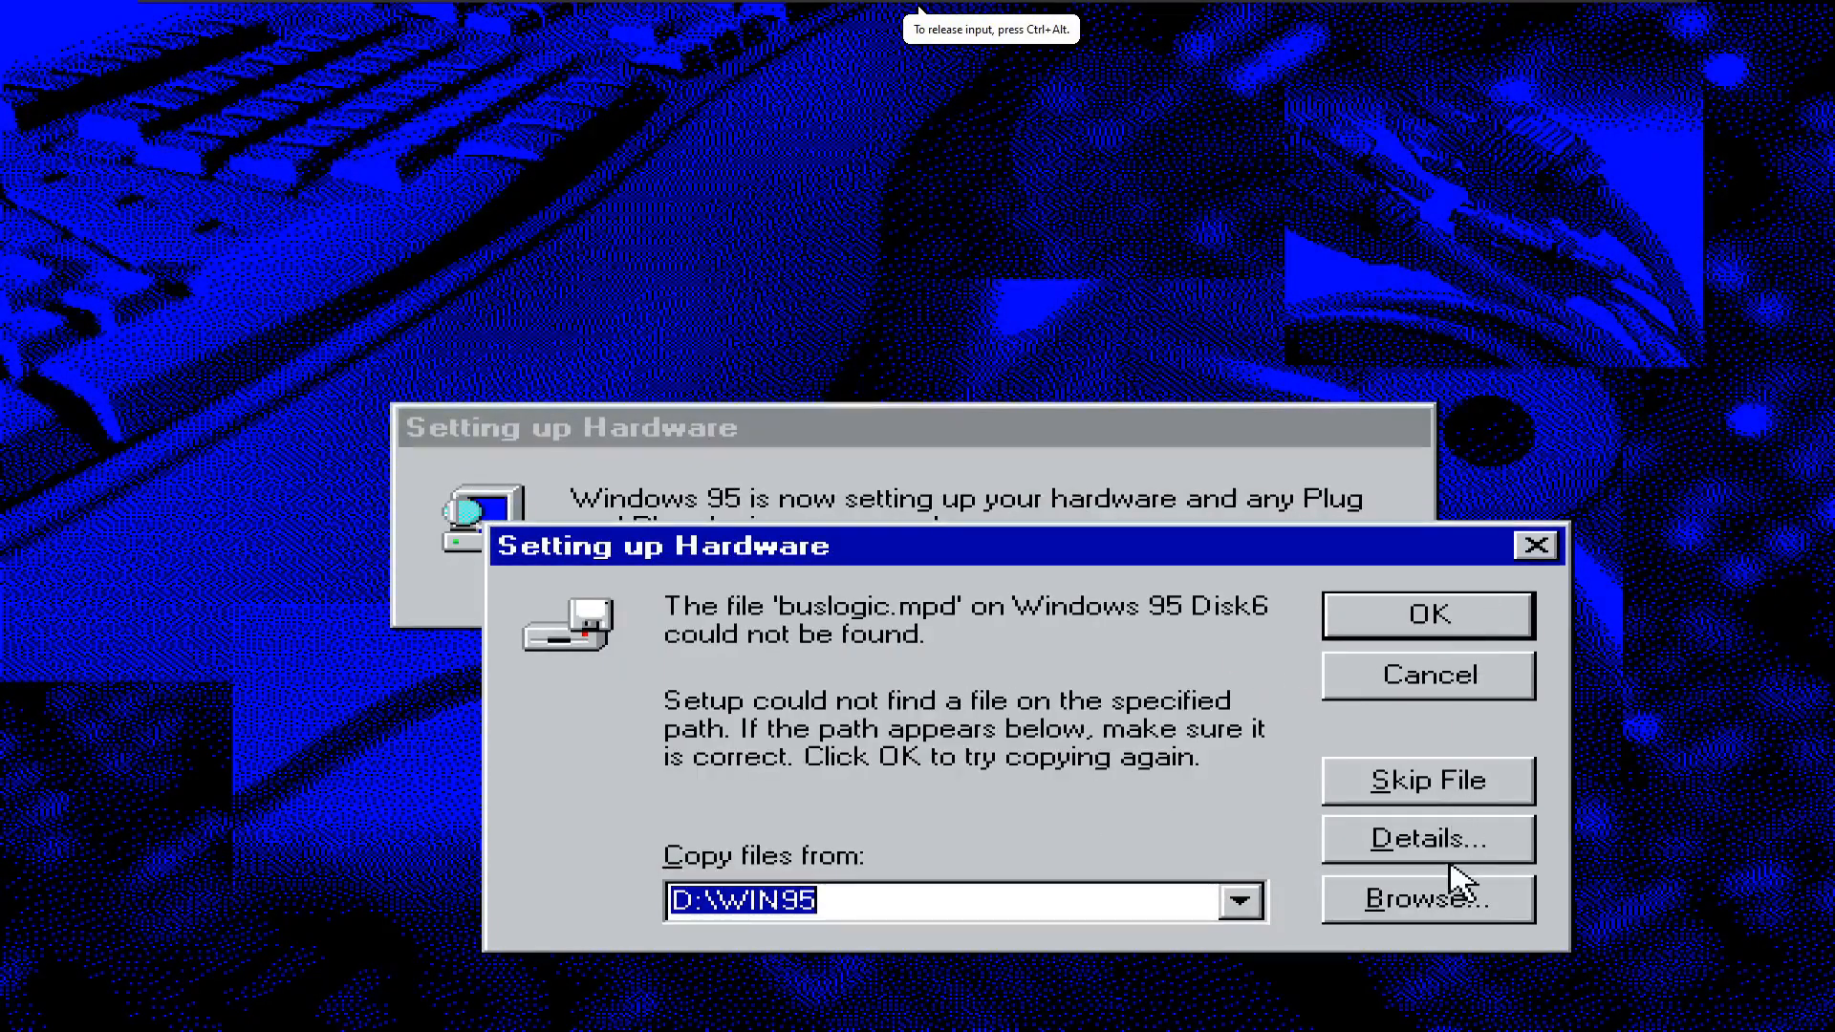
pyautogui.click(1453, 897)
pyautogui.click(1280, 970)
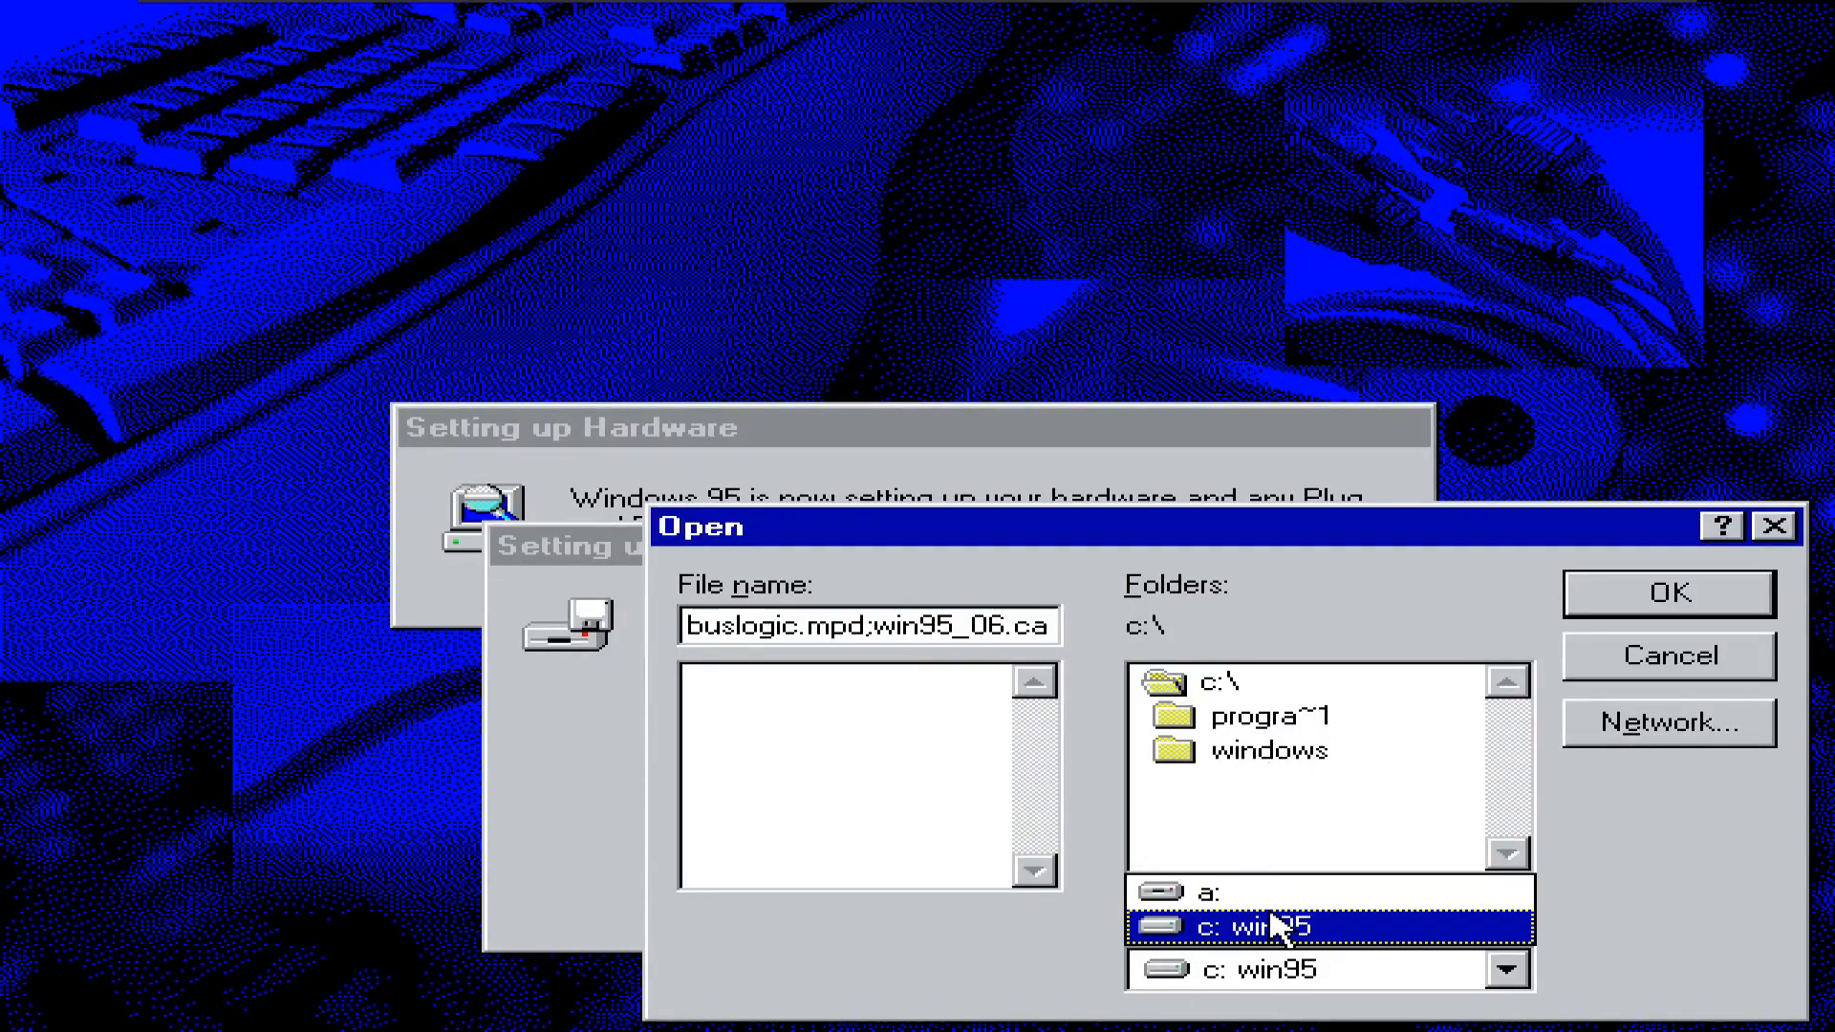
pyautogui.click(1270, 887)
pyautogui.click(1005, 646)
pyautogui.click(1742, 642)
pyautogui.click(1452, 670)
# - Skip the missing pcntnd.dos and tpclt6.dll files and cancel copying ndis.vxd
pyautogui.click(879, 635)
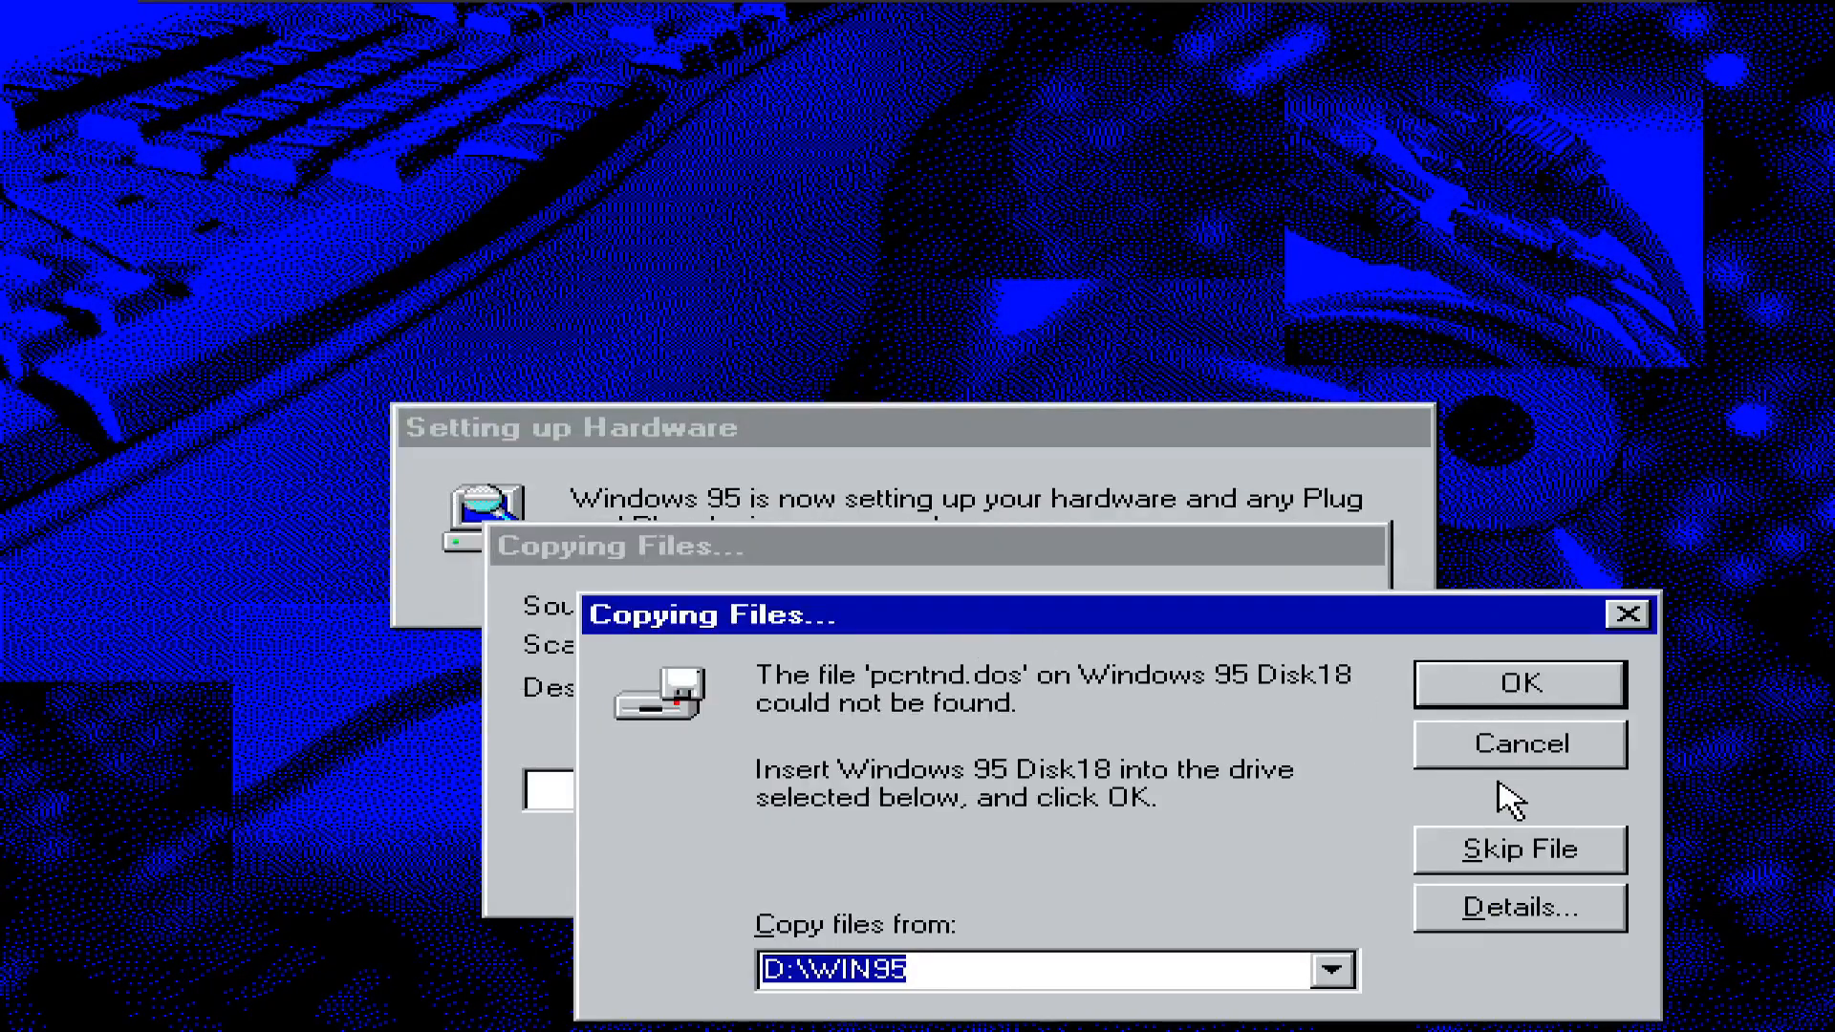
pyautogui.click(1513, 851)
pyautogui.click(1513, 850)
pyautogui.click(1005, 647)
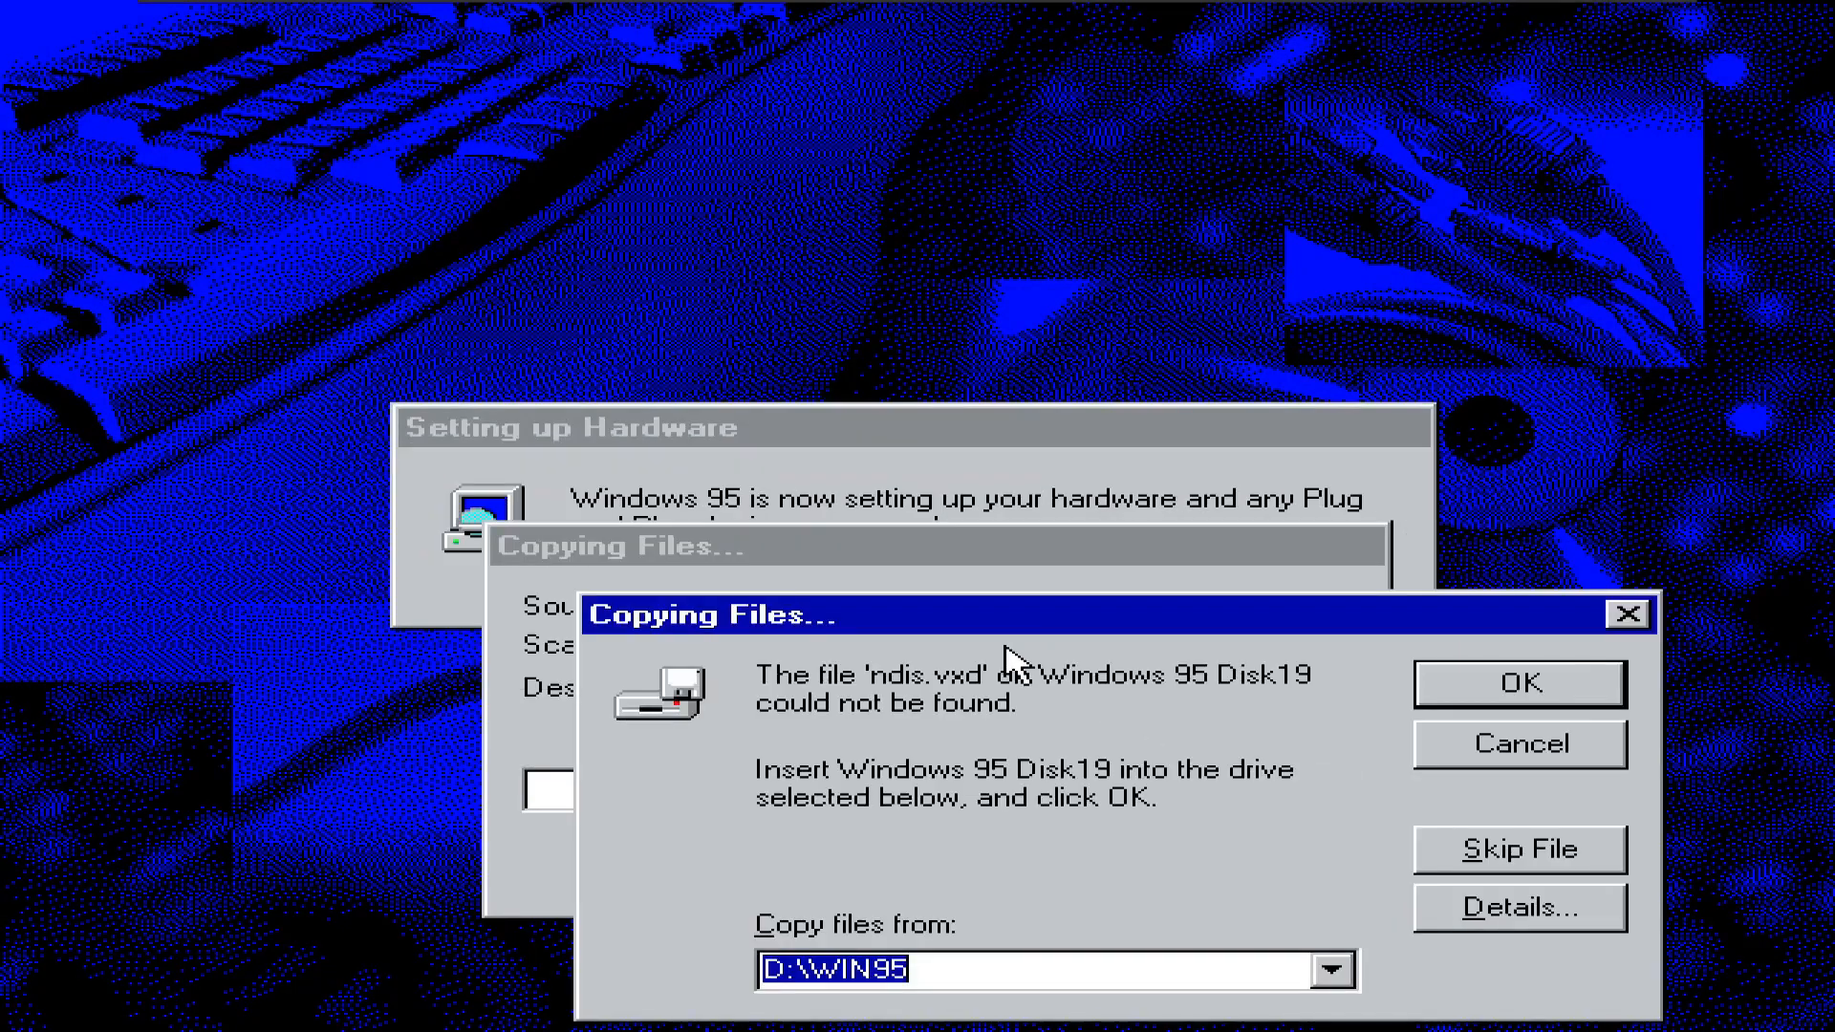
pyautogui.click(1591, 681)
pyautogui.click(1539, 755)
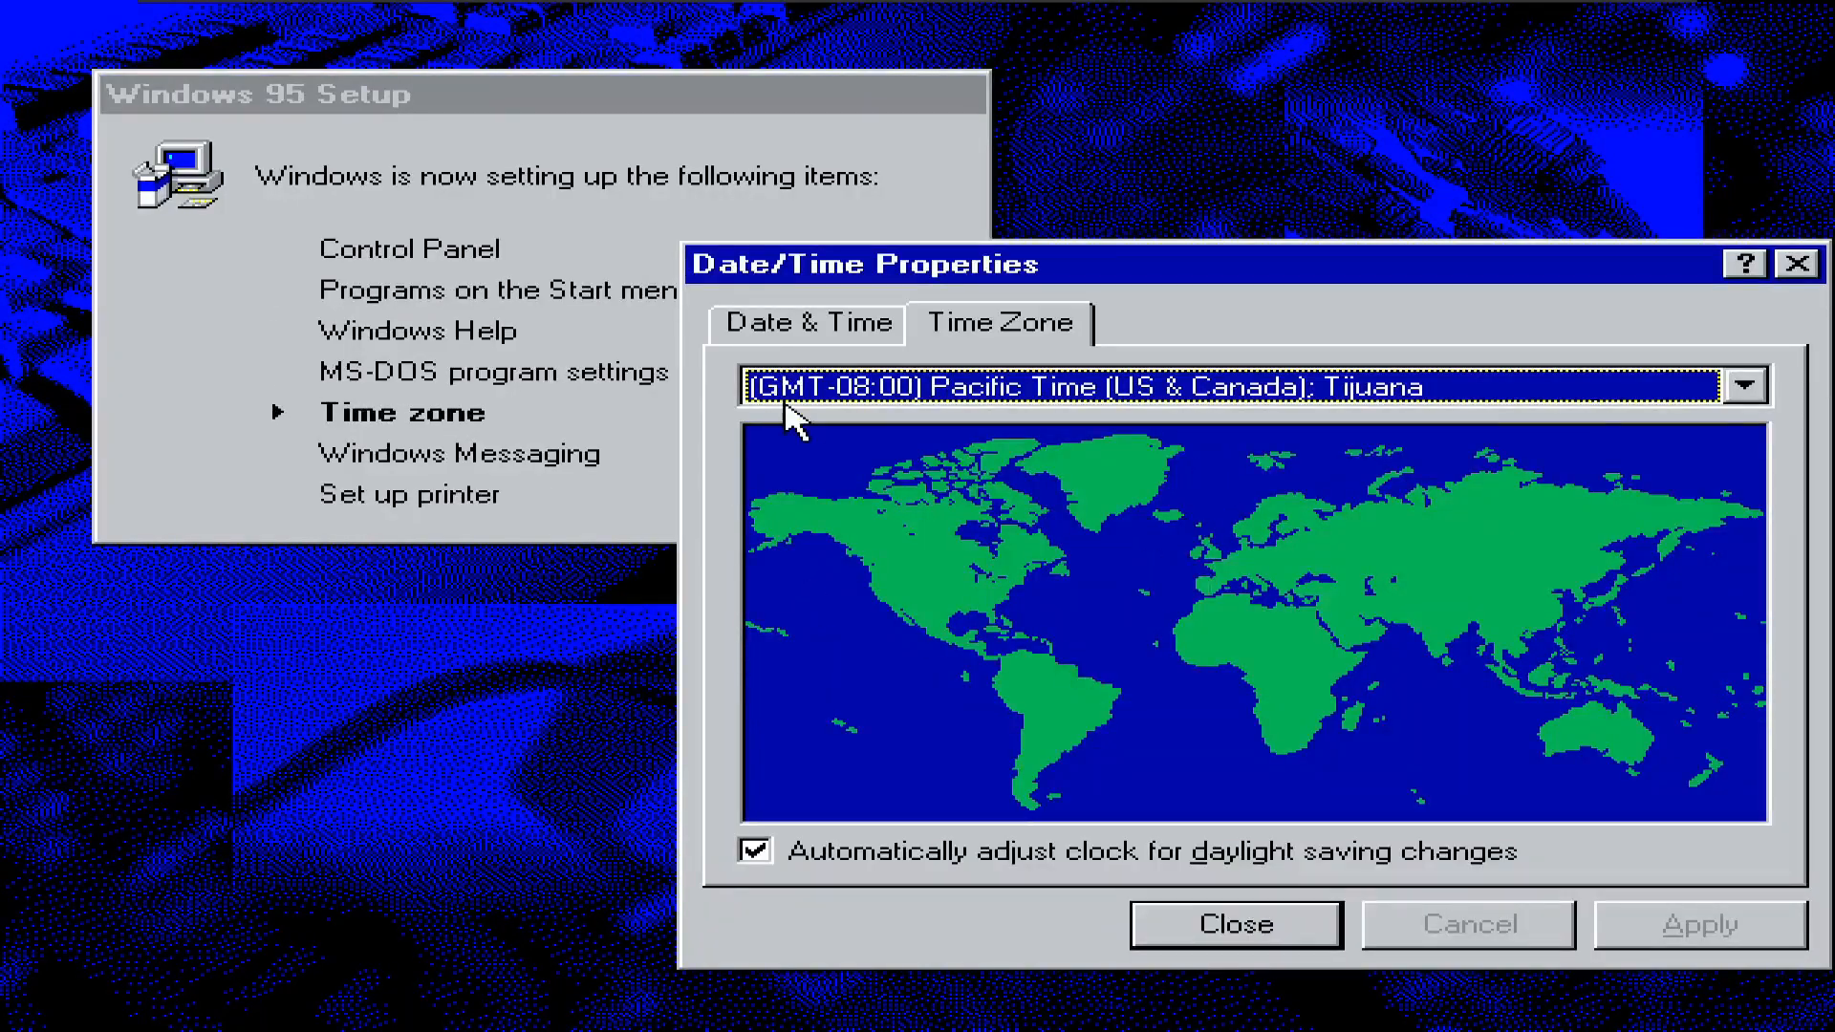
# - Accept the Pacific time zone and enter 1 as the area code and outside-line access
pyautogui.click(1227, 925)
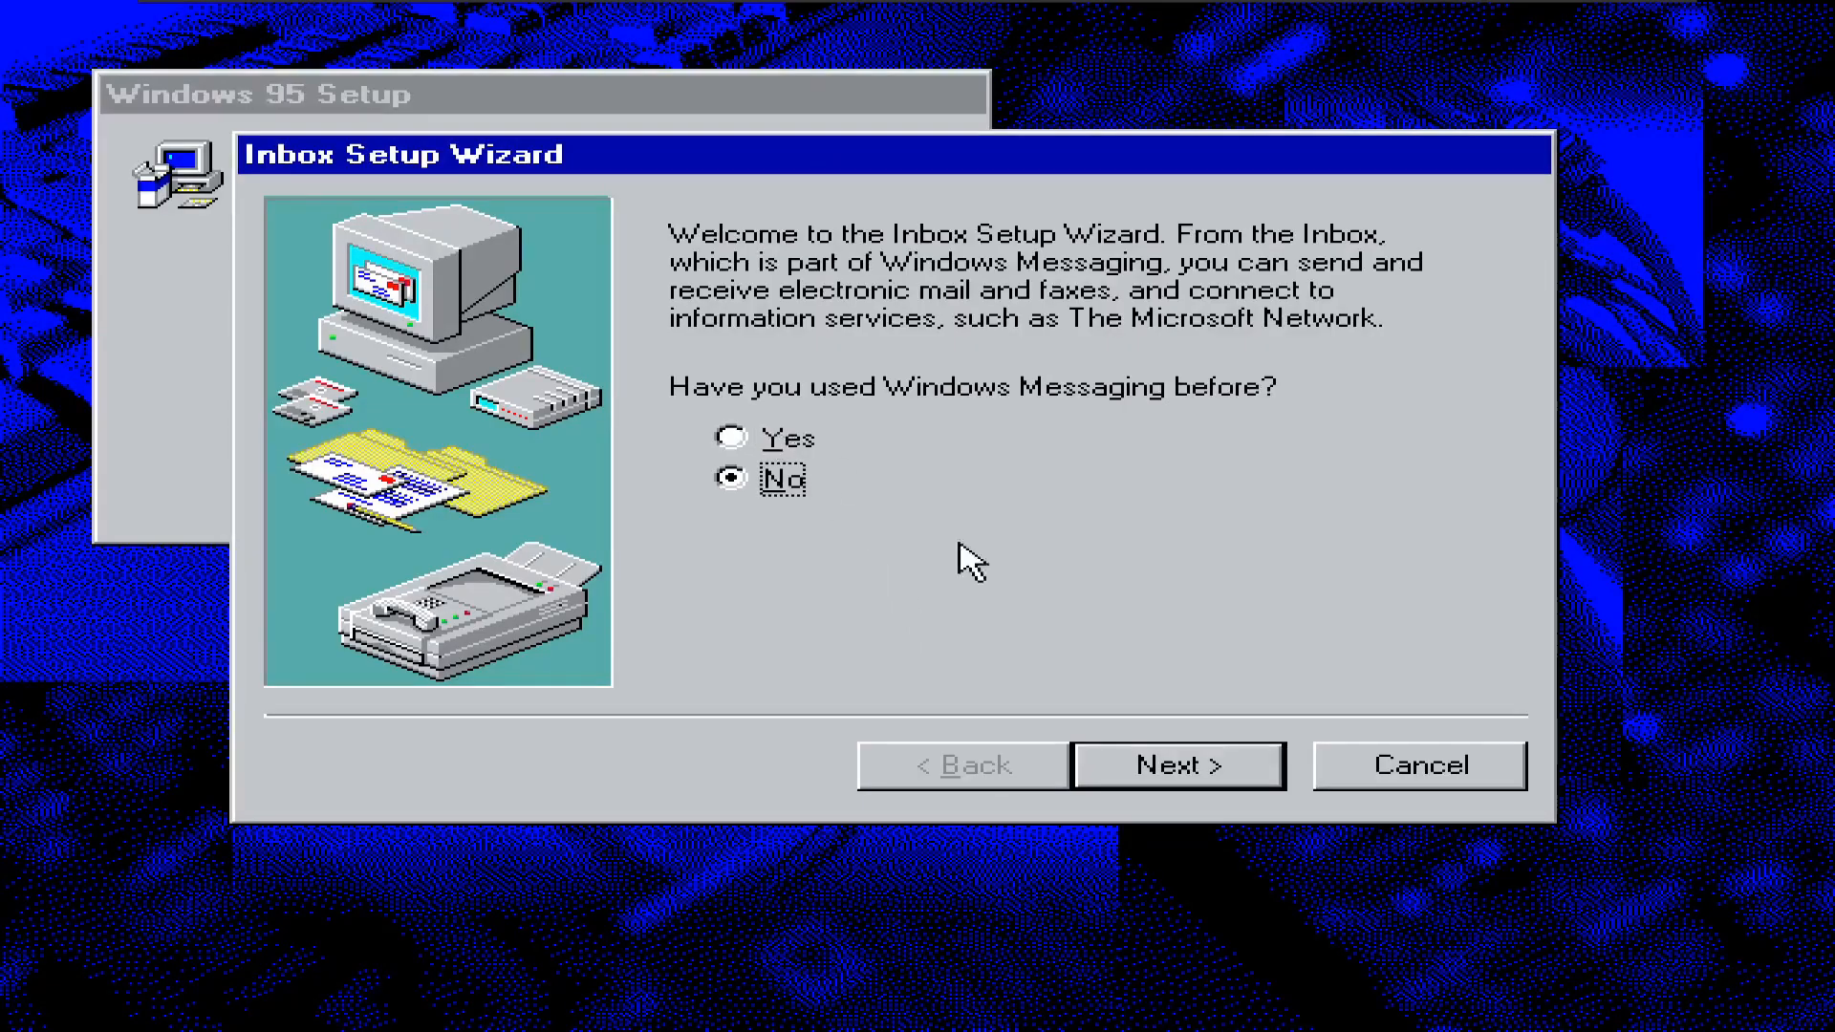
pyautogui.click(1247, 778)
pyautogui.click(1241, 778)
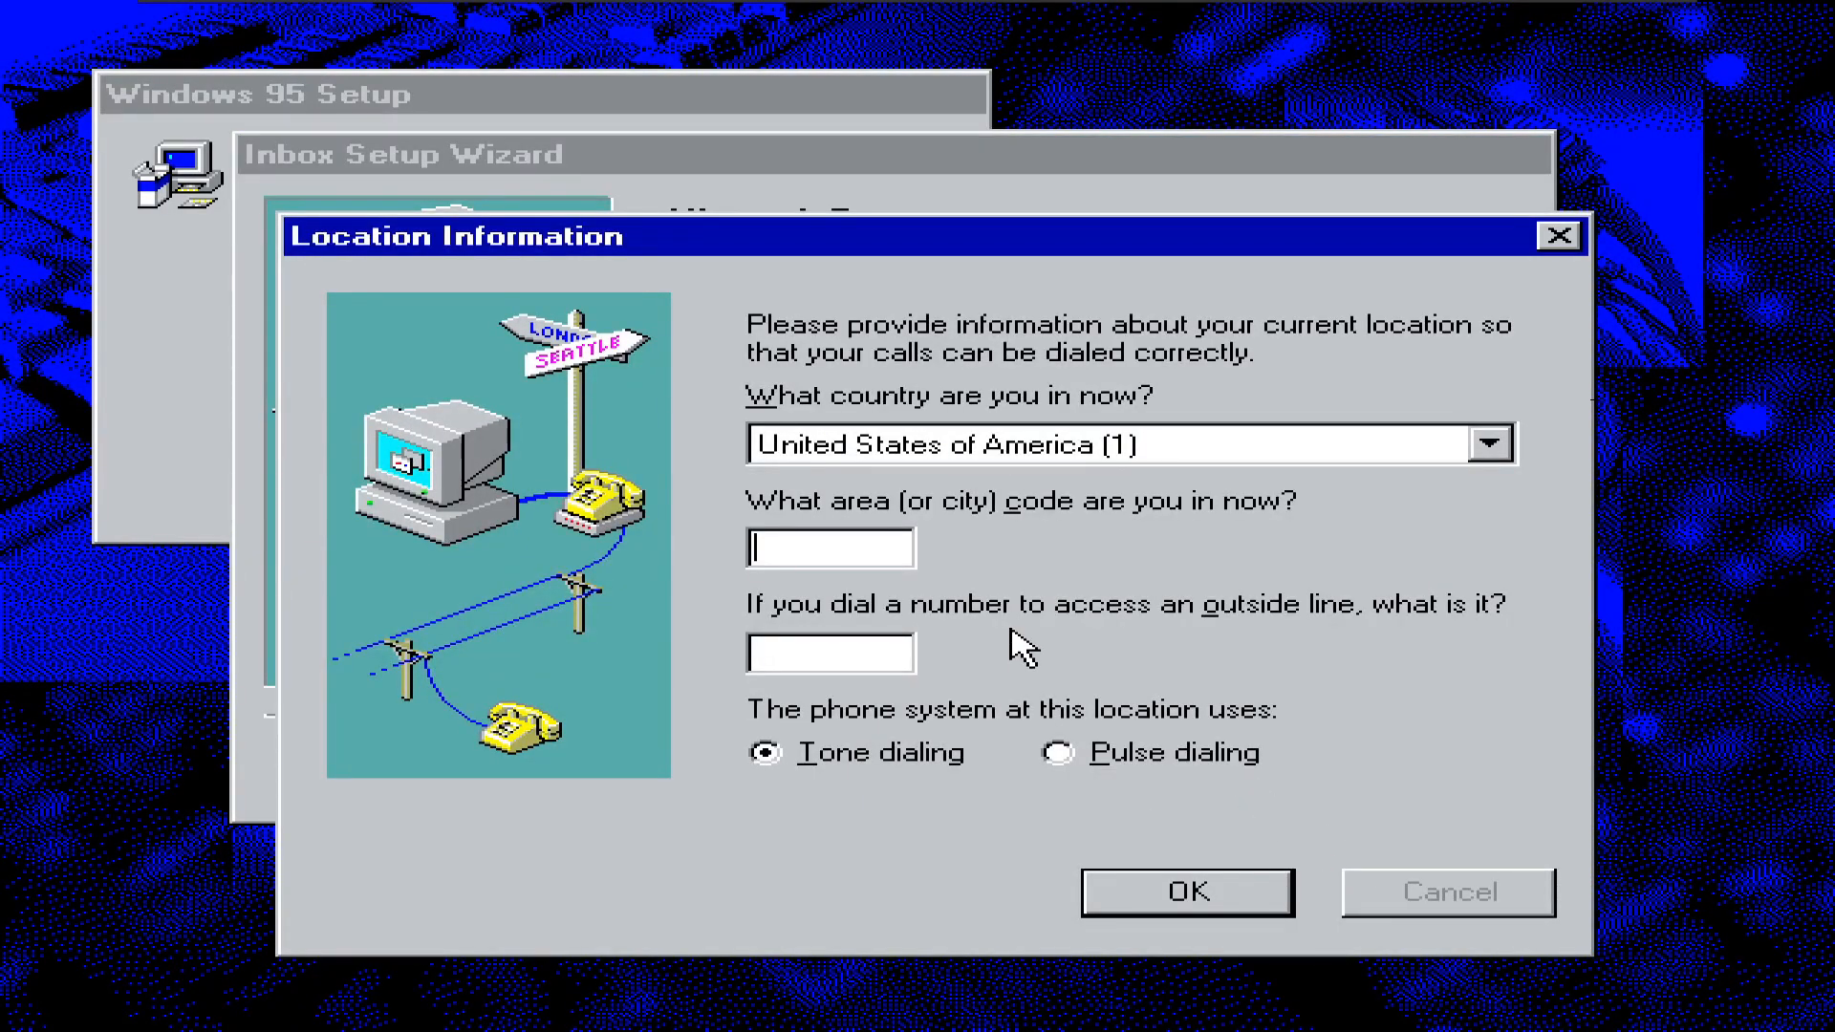
pyautogui.click(1161, 906)
pyautogui.click(926, 634)
pyautogui.write('1')
pyautogui.click(780, 652)
pyautogui.write('1')
pyautogui.click(1132, 877)
# - Cancel Windows Messaging setup, skip adding a printer, and restart the computer
pyautogui.click(1508, 781)
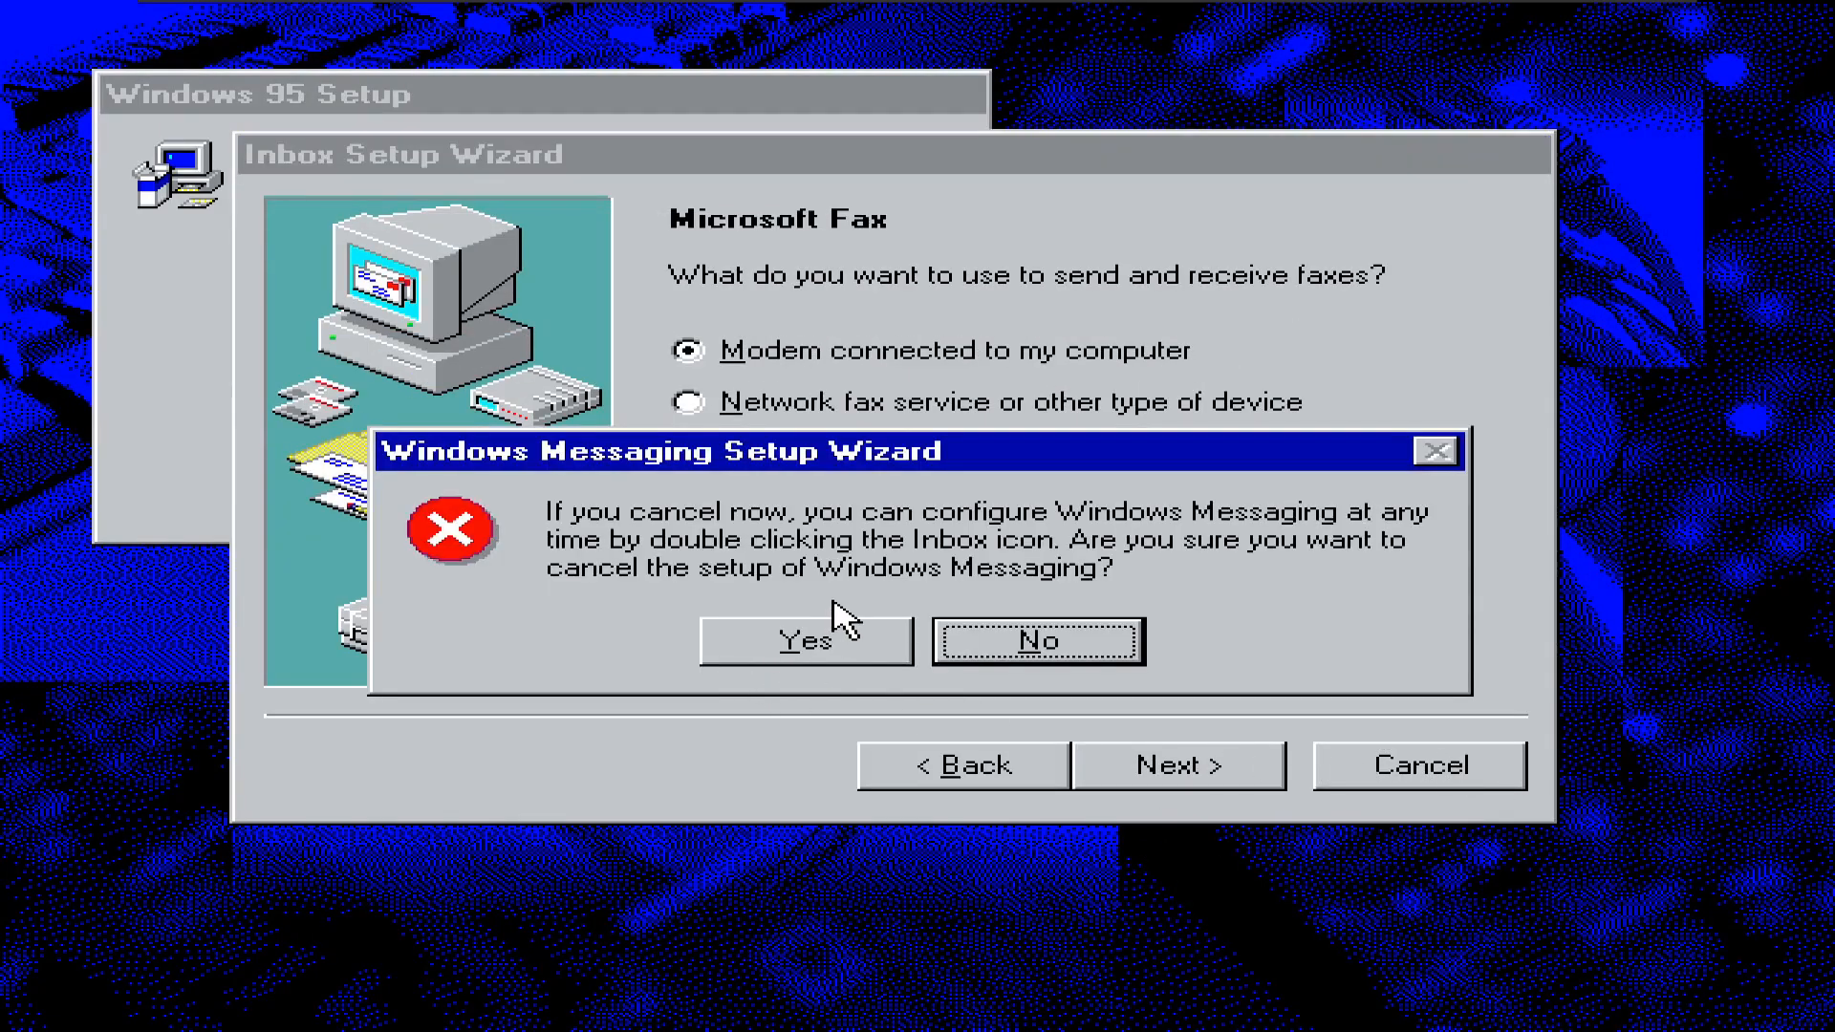
pyautogui.click(829, 639)
pyautogui.click(1355, 819)
pyautogui.click(833, 680)
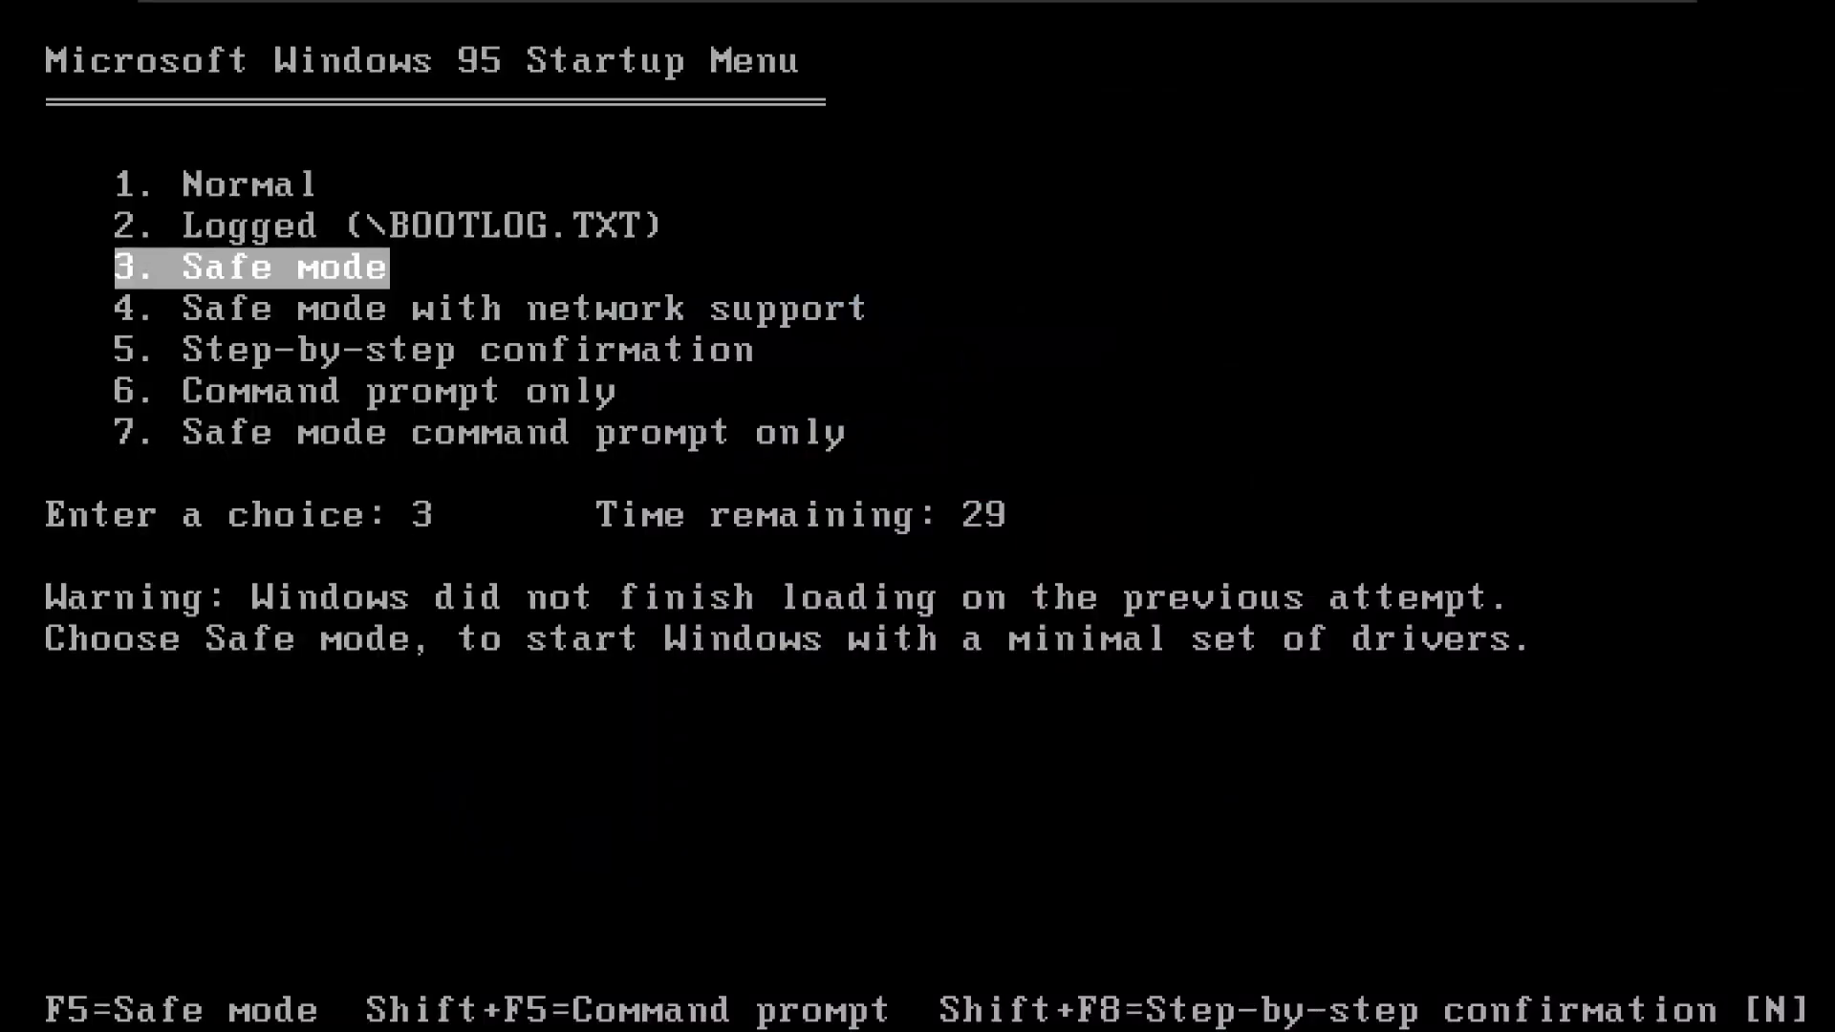
# - Reboot past the NDIS protection error, finish the setup wizard, and open My Computer's Properties
pyautogui.press('Return')
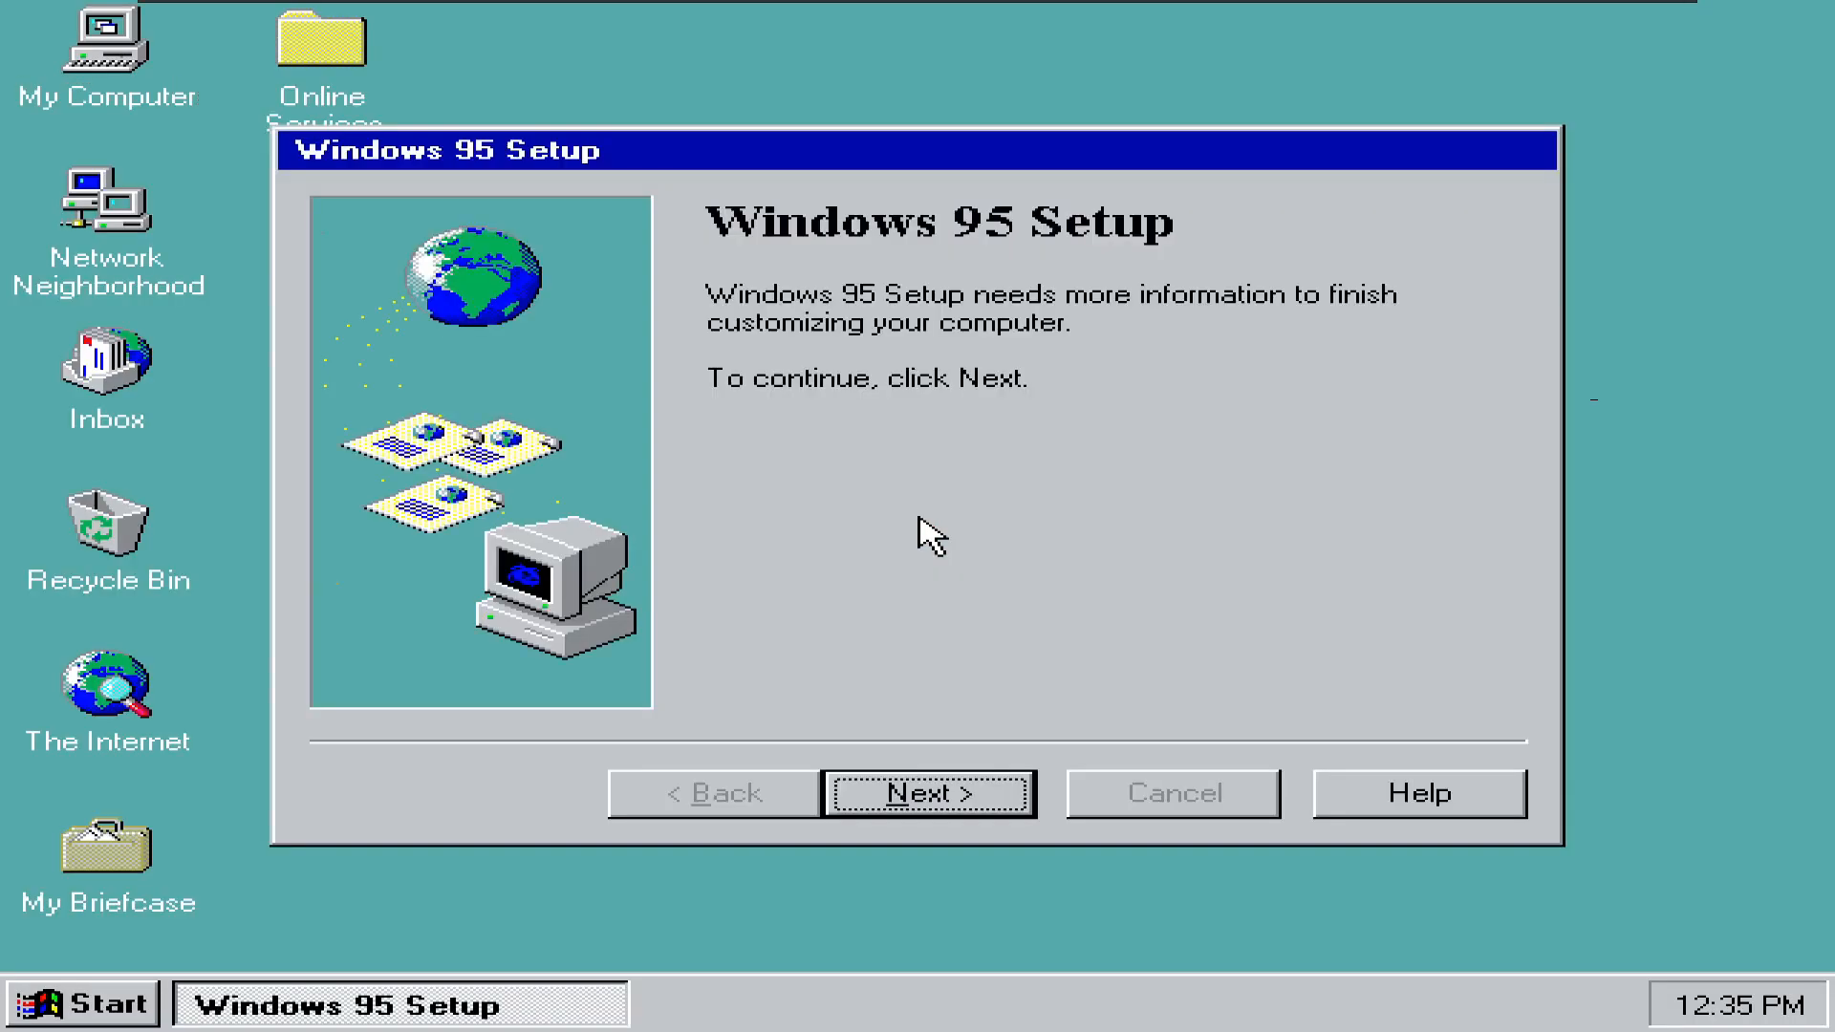
pyautogui.click(936, 813)
pyautogui.click(919, 814)
pyautogui.click(722, 552)
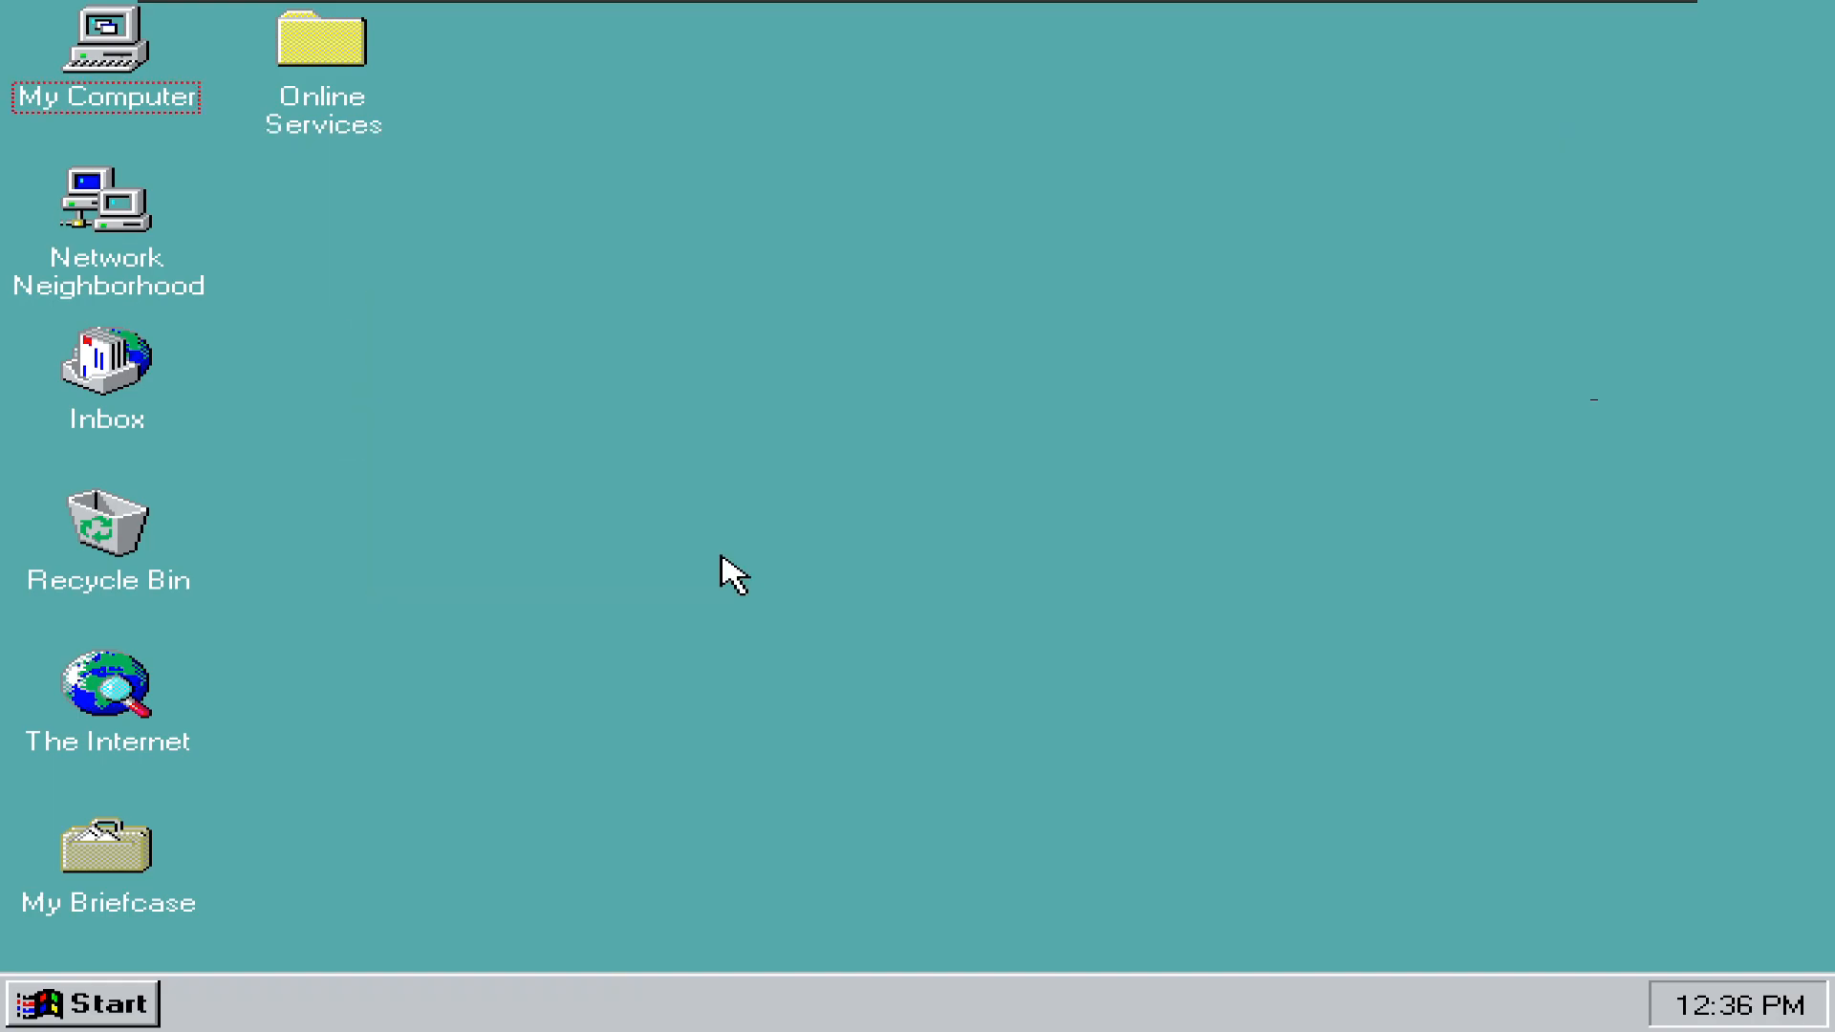
pyautogui.click(21, 1013)
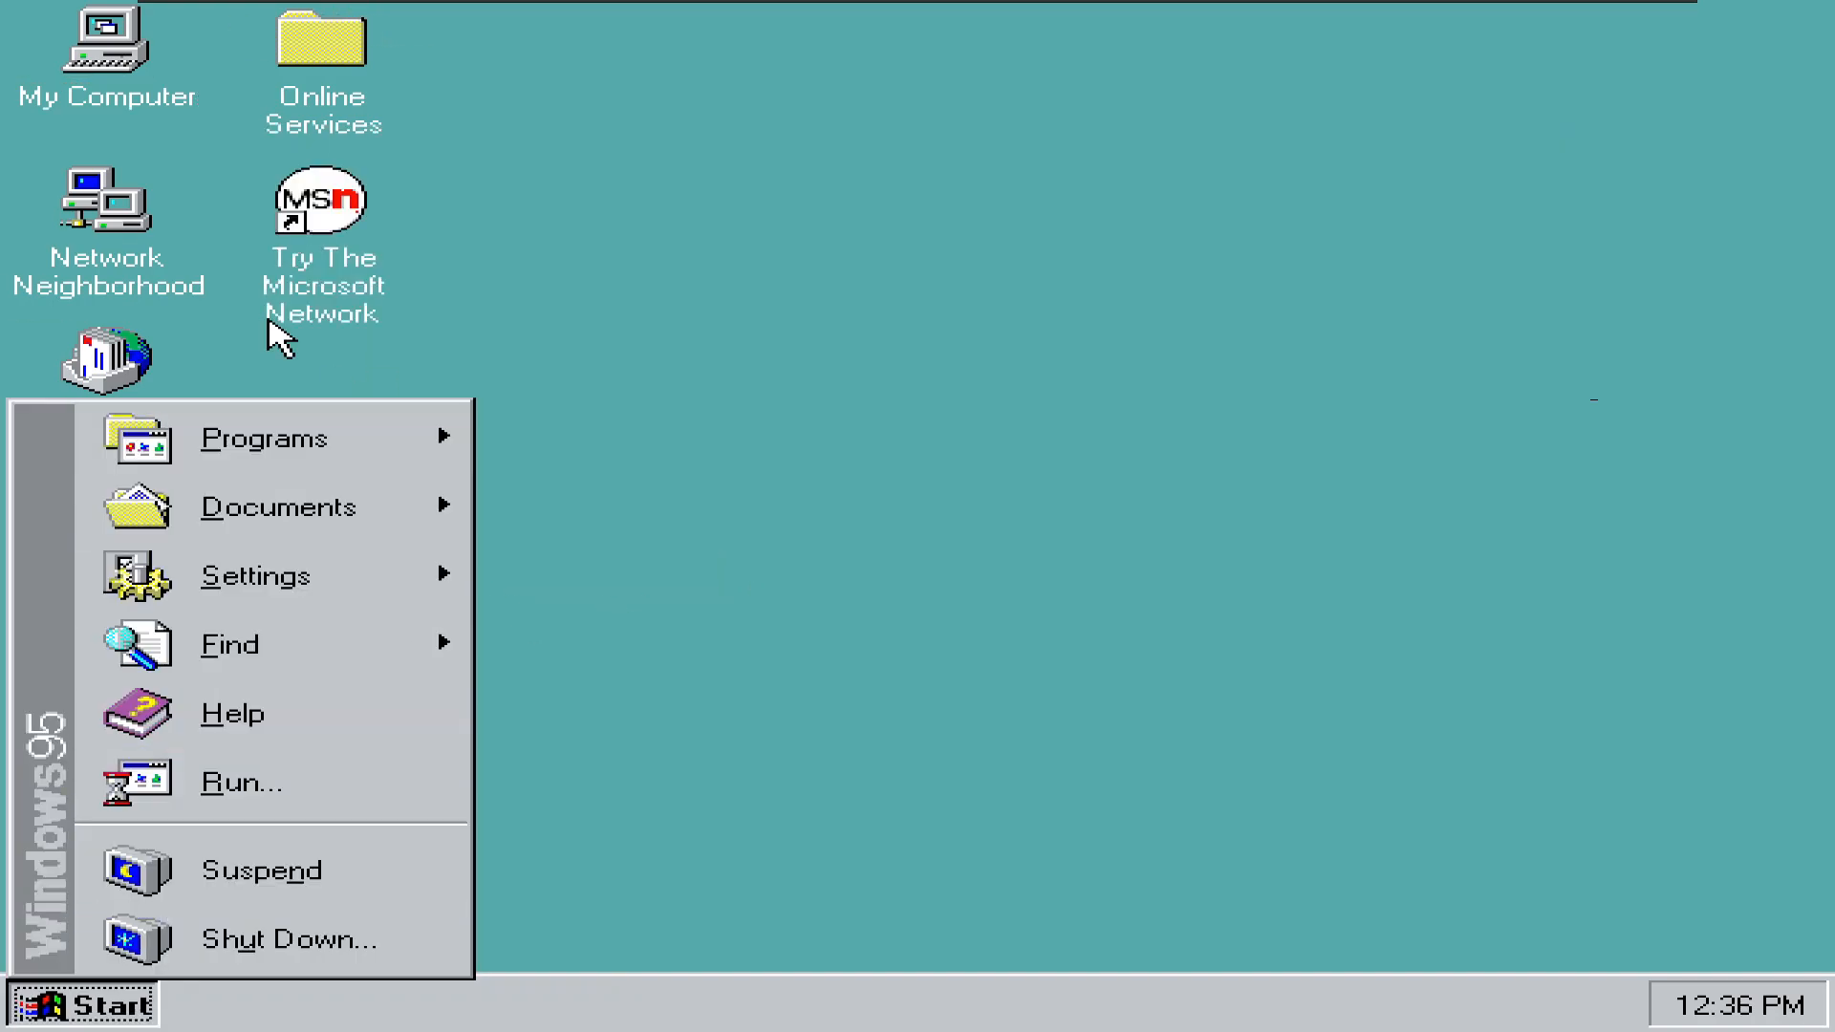
pyautogui.rightClick(91, 31)
pyautogui.click(263, 367)
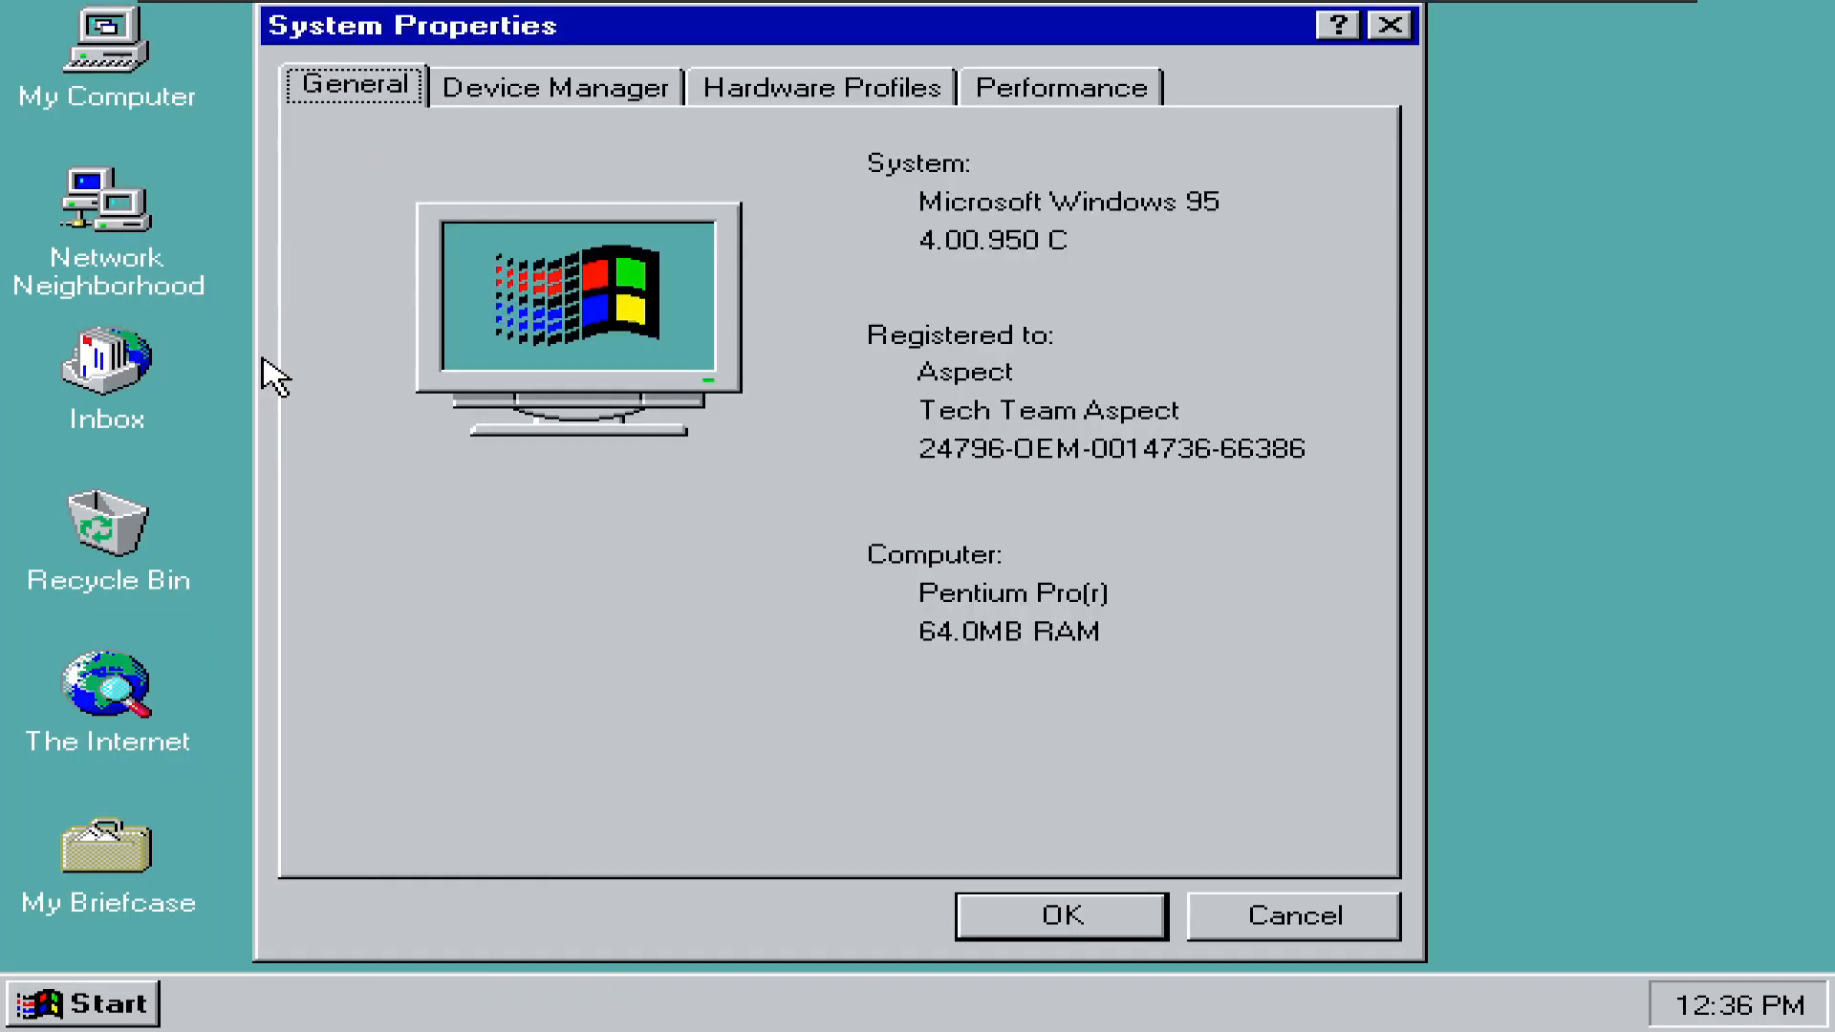
# - Review the Device Manager, Hardware Profiles and Performance tabs, then close System Properties
pyautogui.click(620, 84)
pyautogui.click(810, 95)
pyautogui.click(1141, 90)
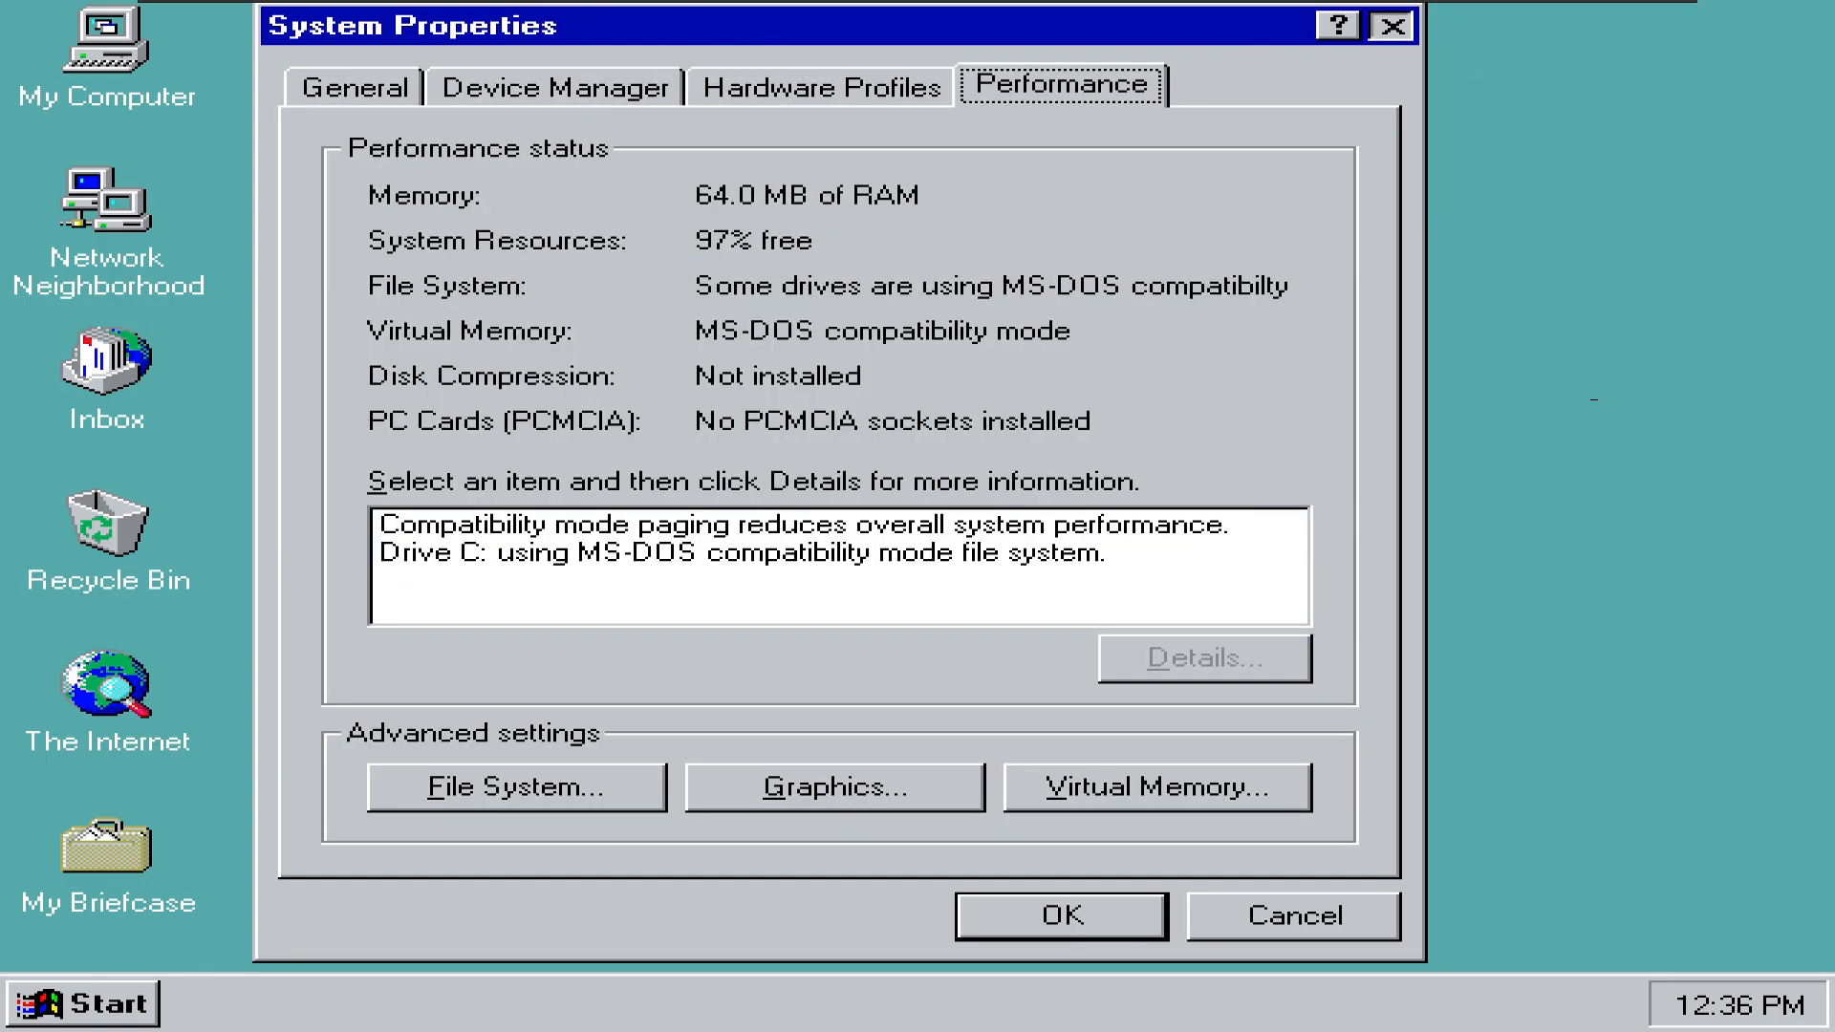
pyautogui.click(1392, 26)
# - Mount VMware Tools and launch its setup program from drive D
pyautogui.click(311, 12)
pyautogui.click(363, 229)
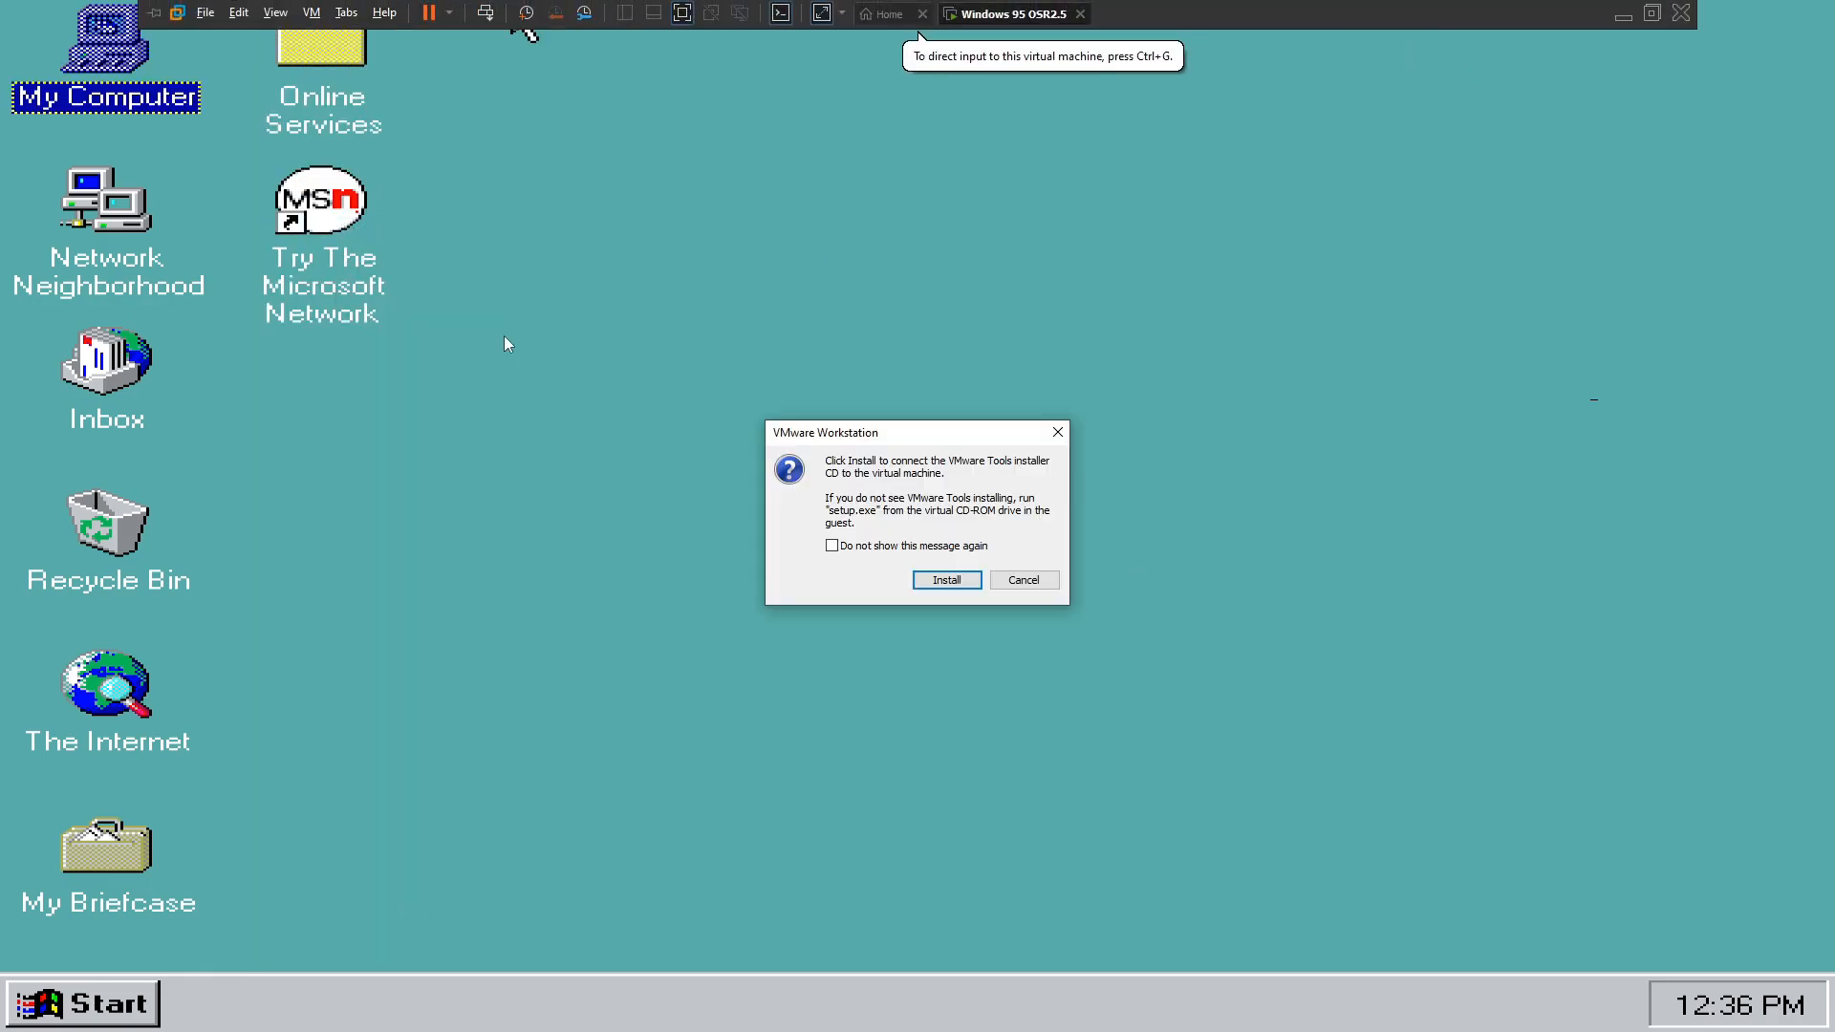
pyautogui.press('Return')
pyautogui.doubleClick(105, 58)
pyautogui.doubleClick(570, 180)
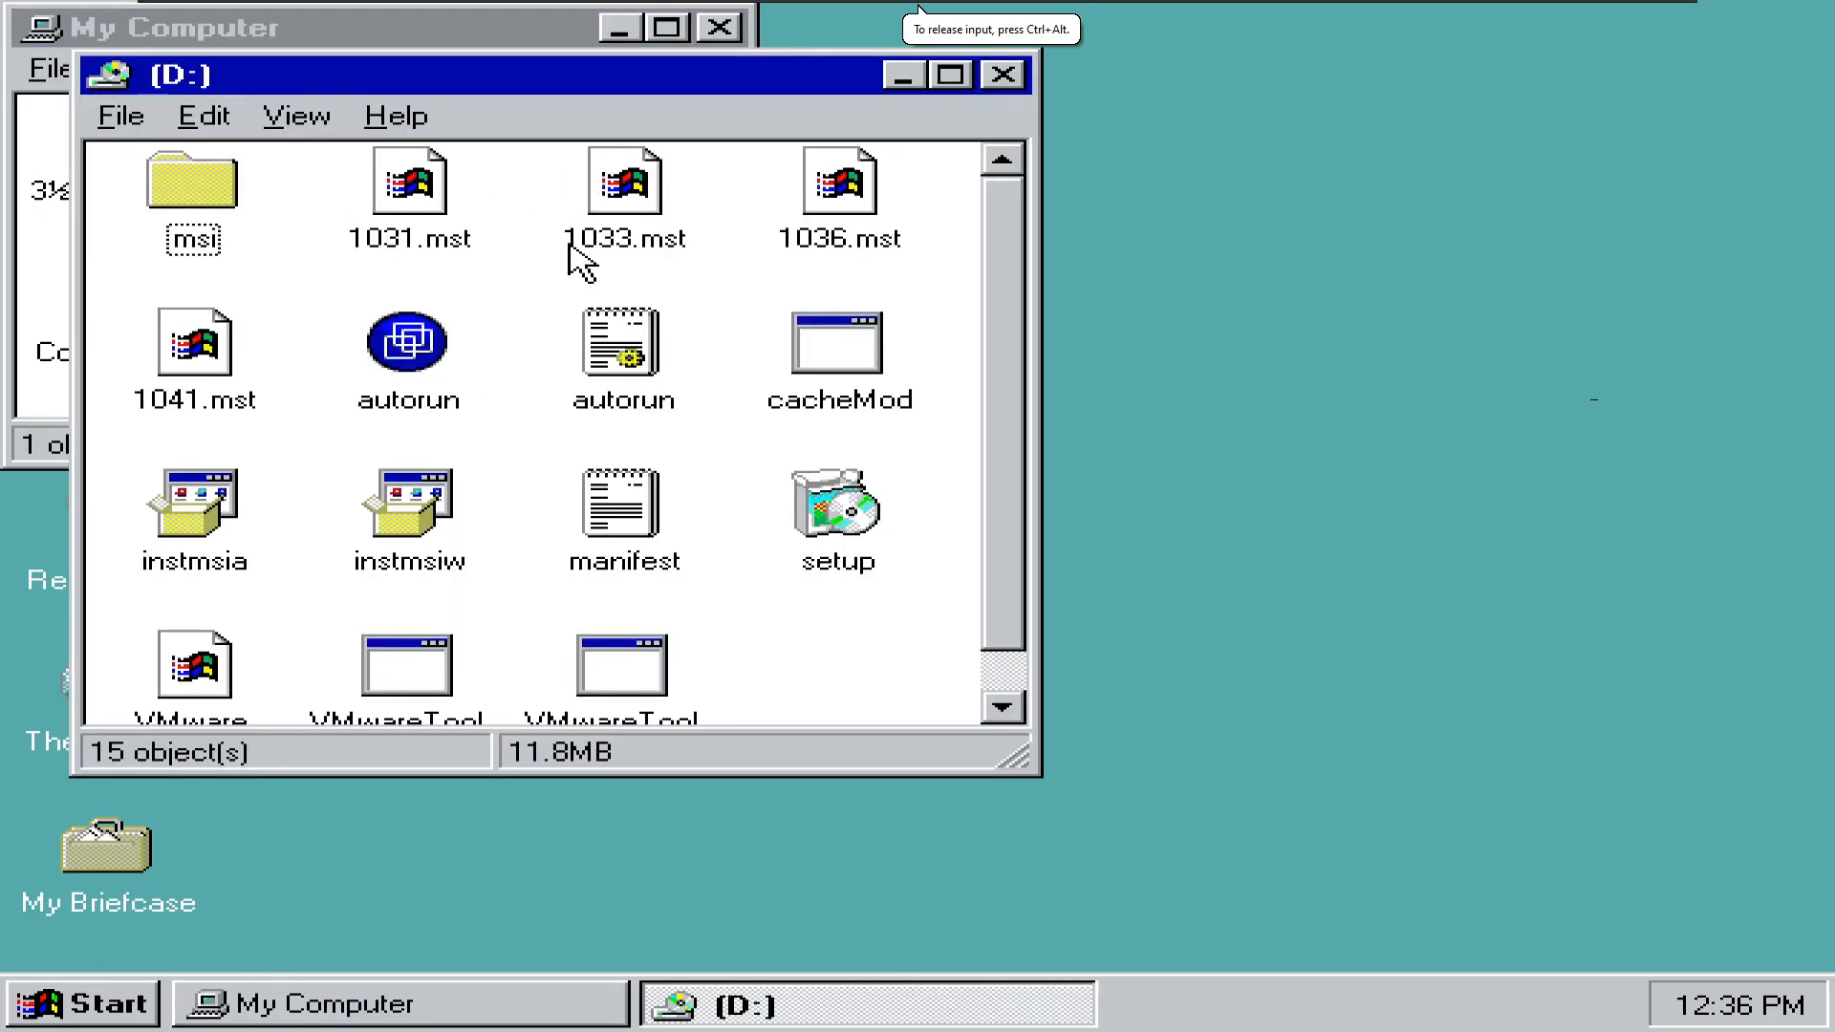
pyautogui.click(1002, 707)
pyautogui.doubleClick(850, 531)
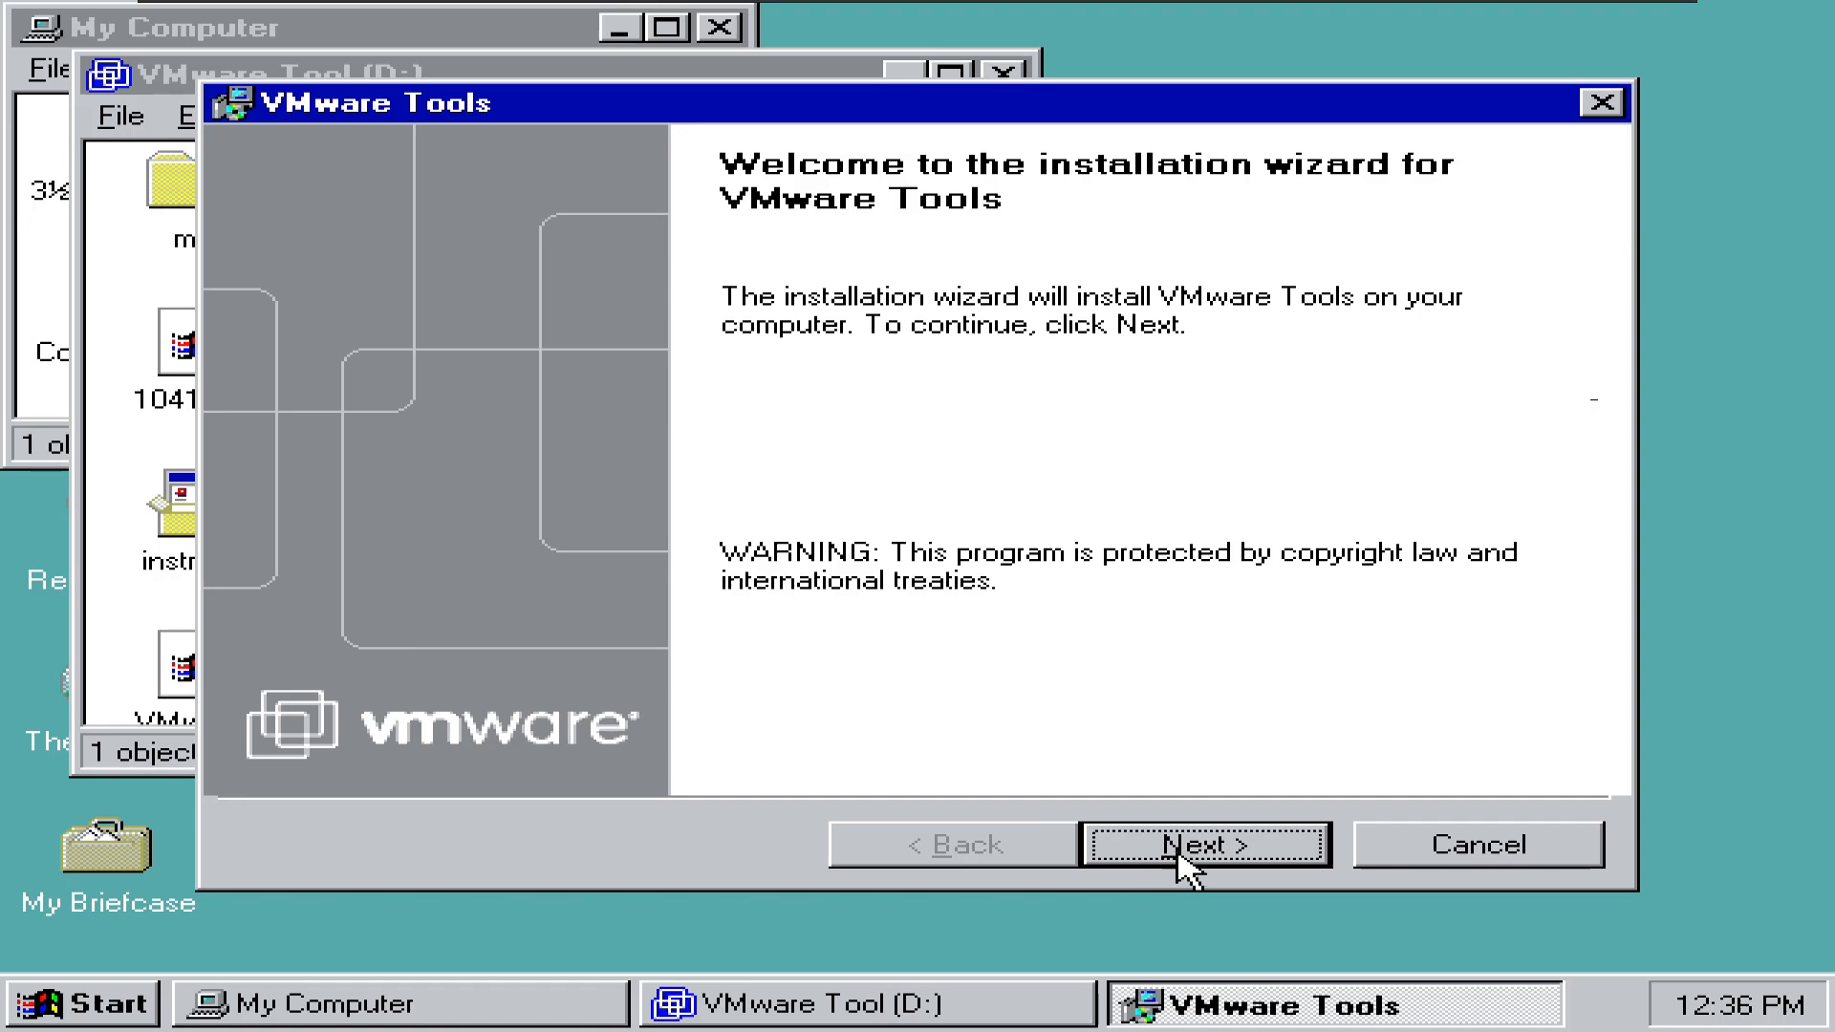
# - Install VMware Tools with the default setup type, including HTML Help, then restart Windows
pyautogui.click(1176, 857)
pyautogui.click(1181, 855)
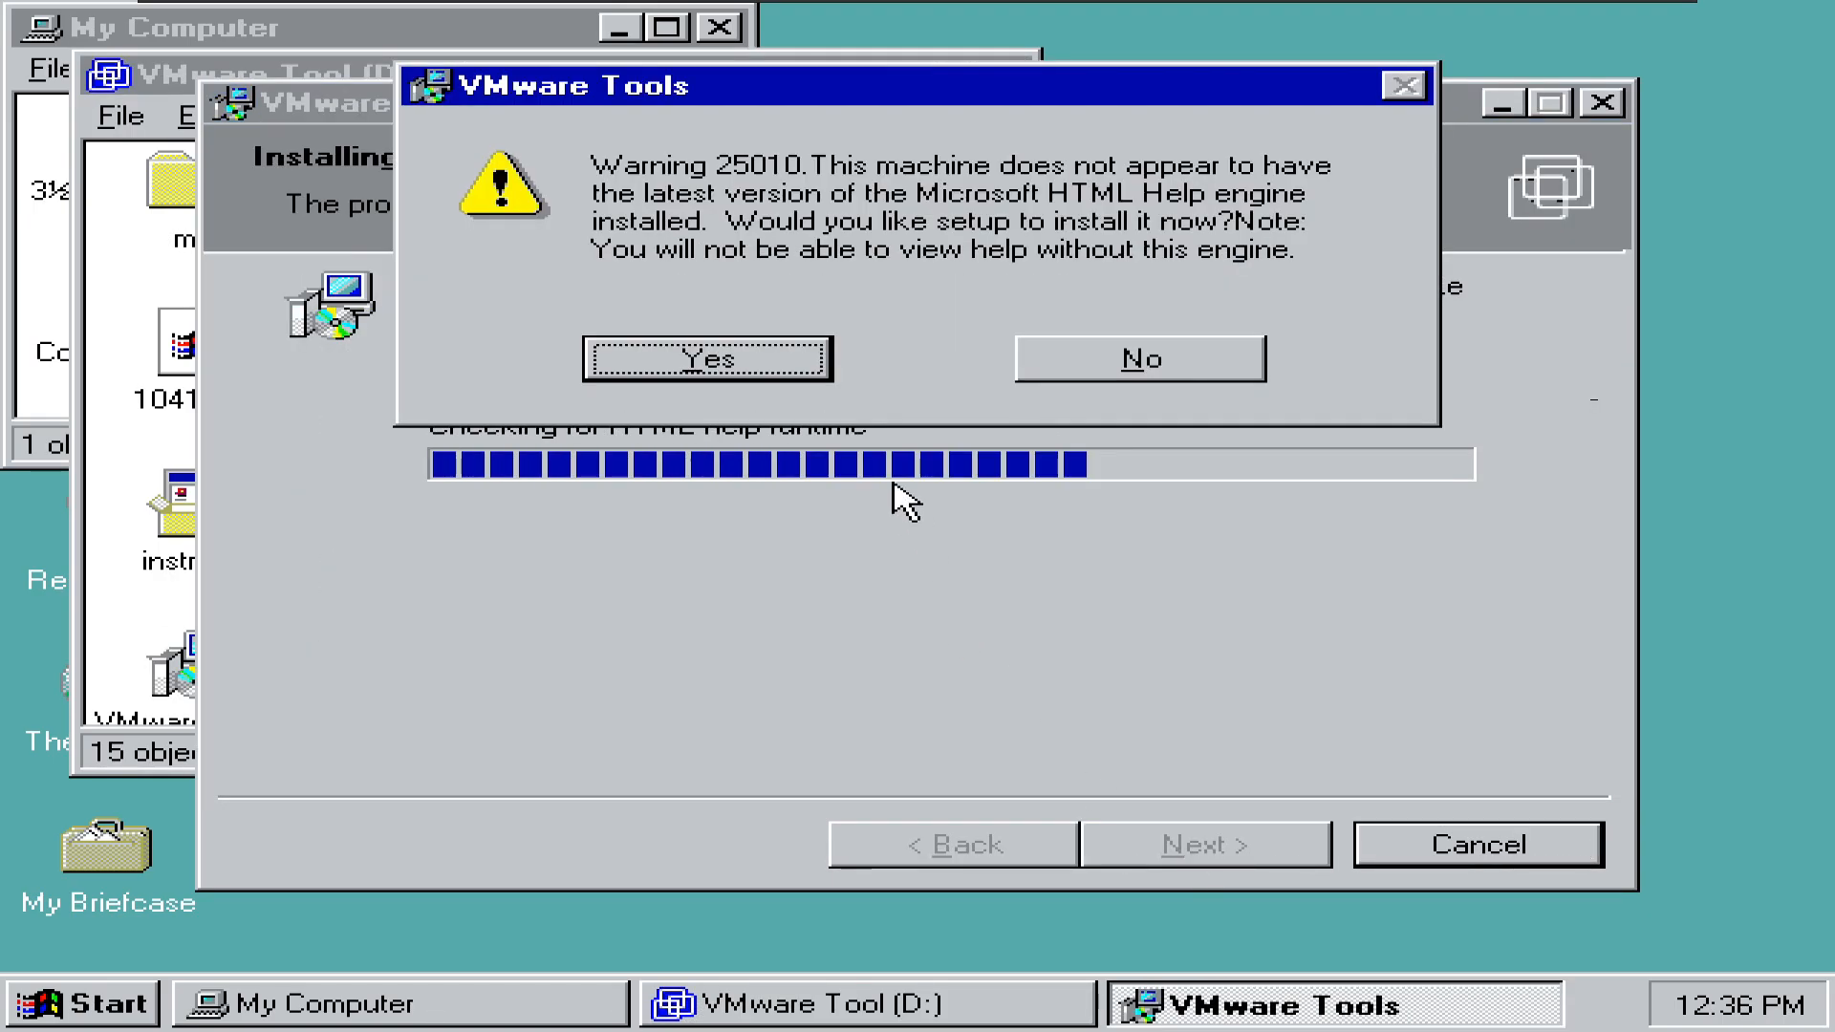
pyautogui.click(763, 365)
pyautogui.click(772, 615)
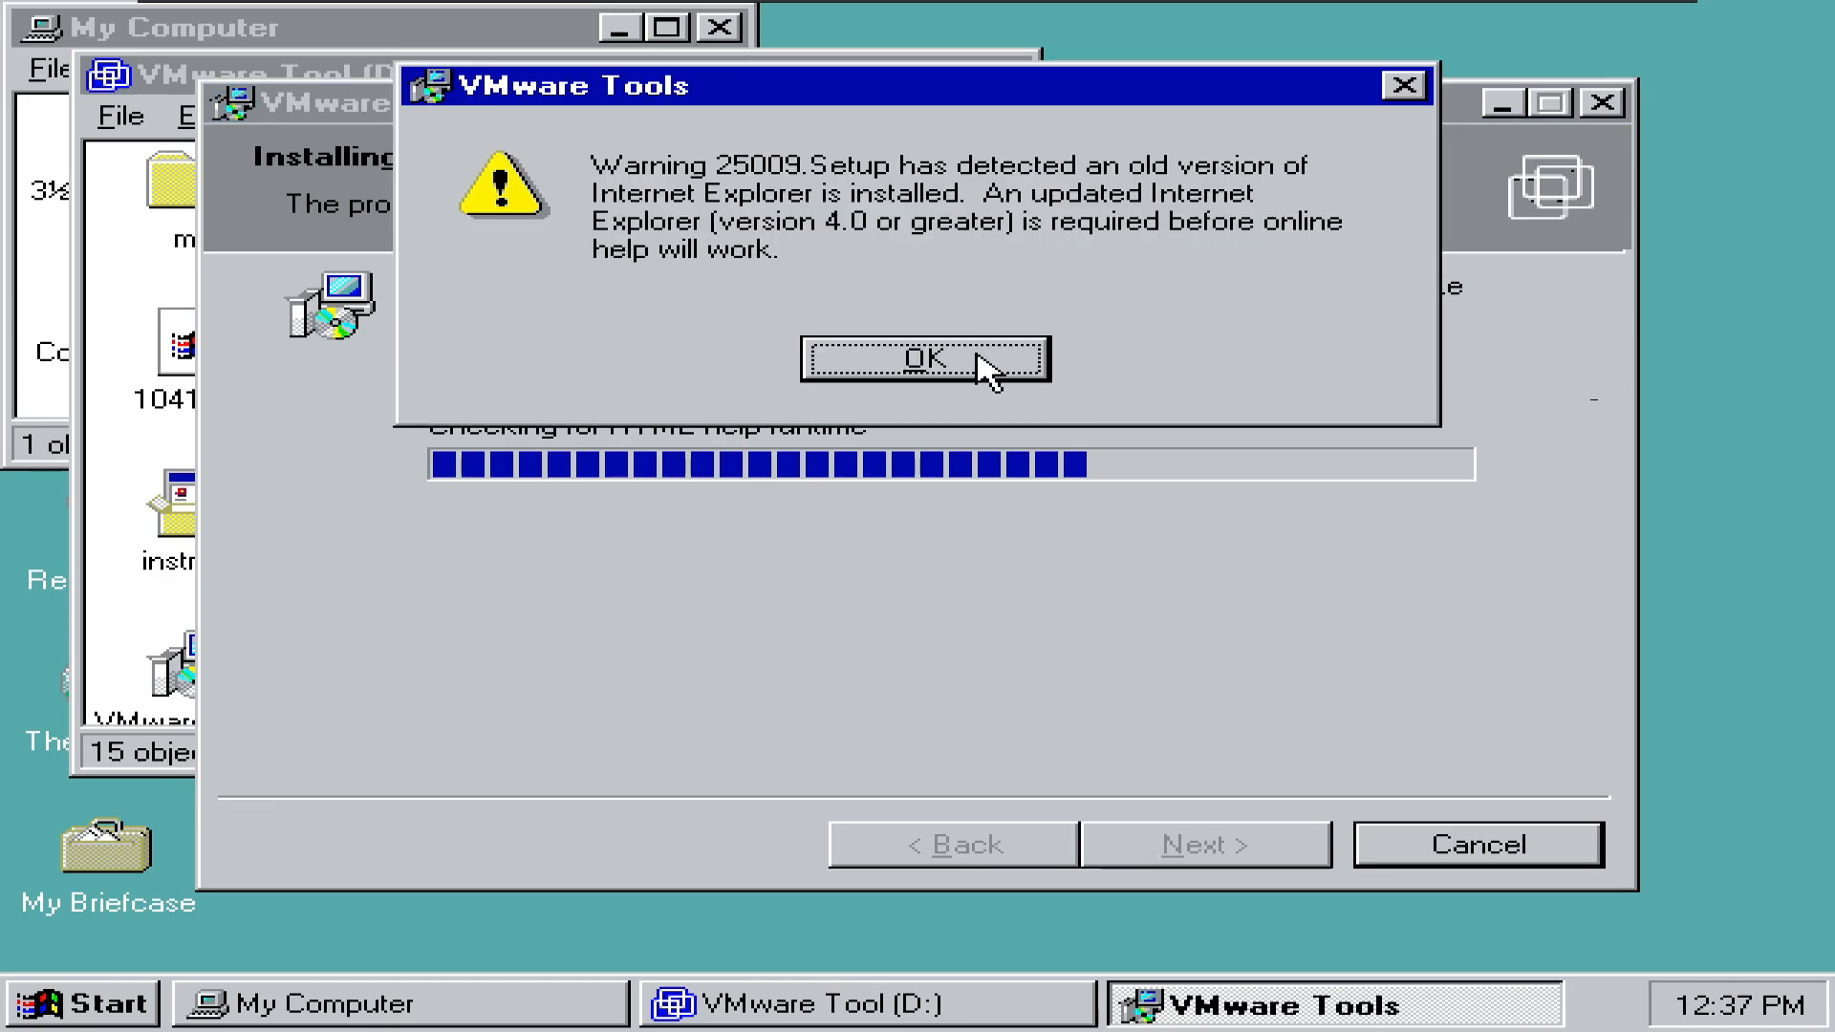
pyautogui.click(980, 363)
pyautogui.click(921, 616)
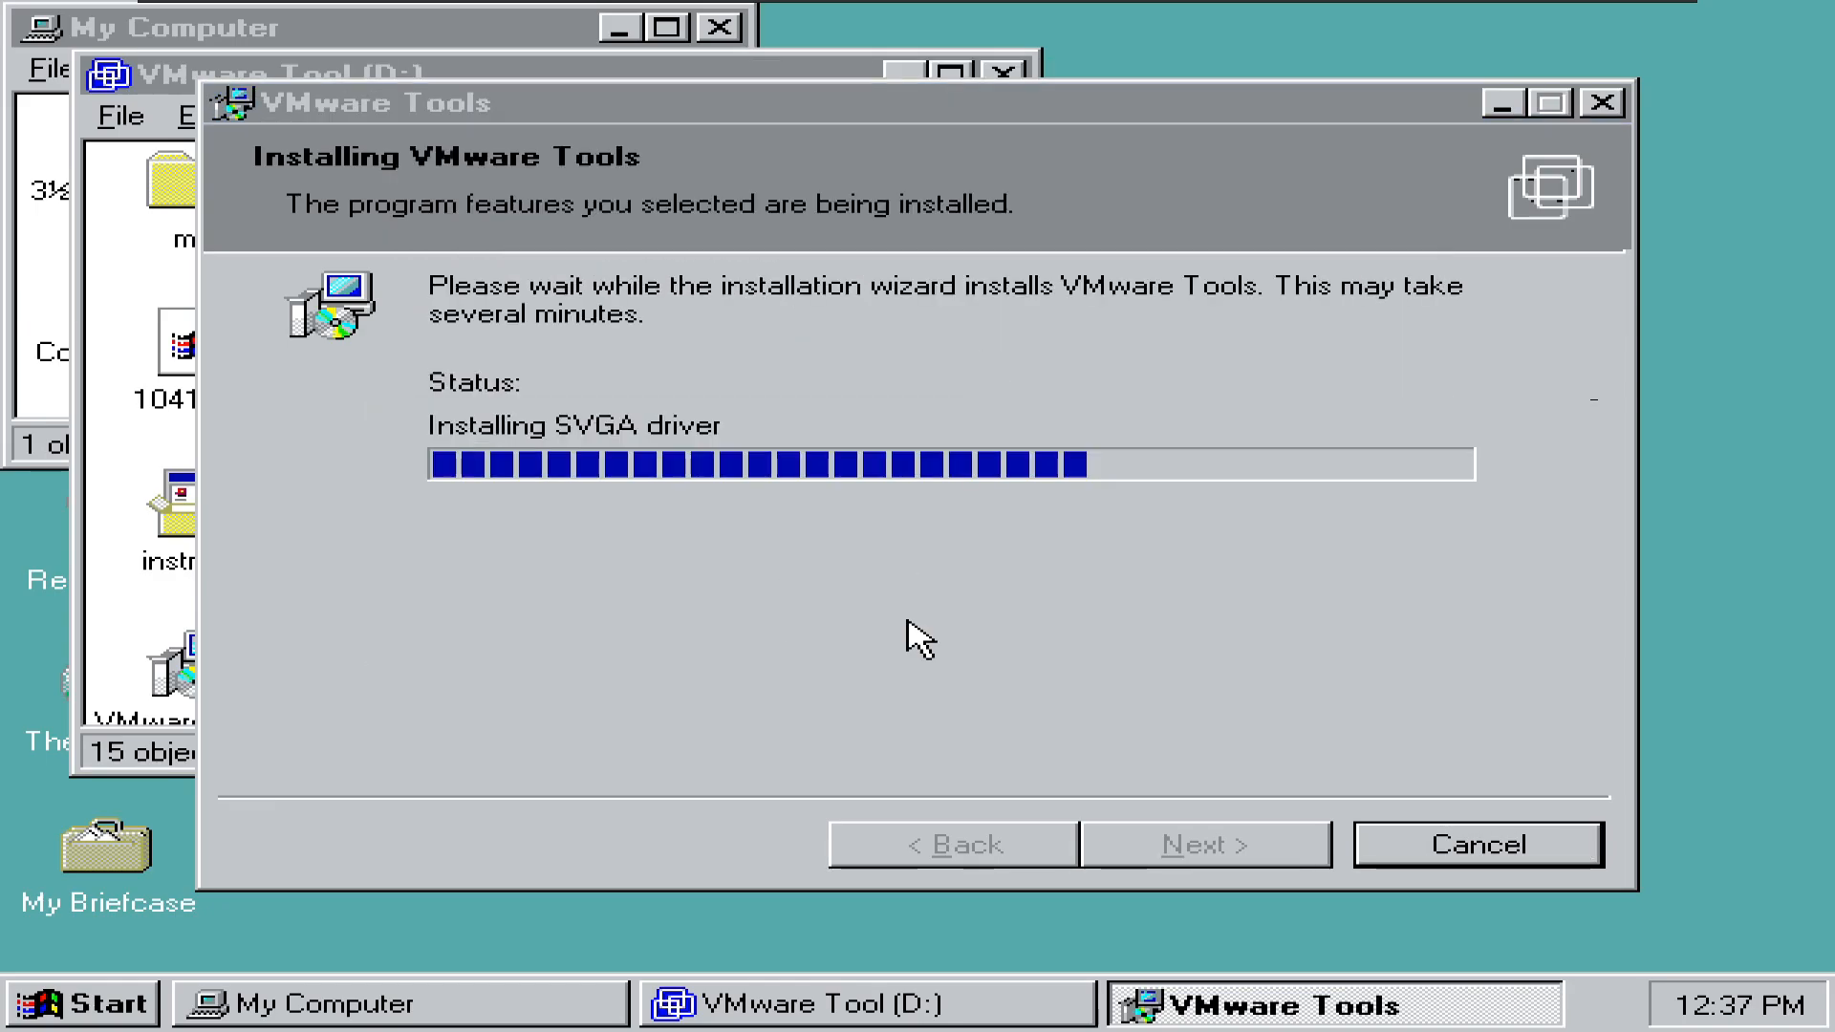
pyautogui.click(1166, 844)
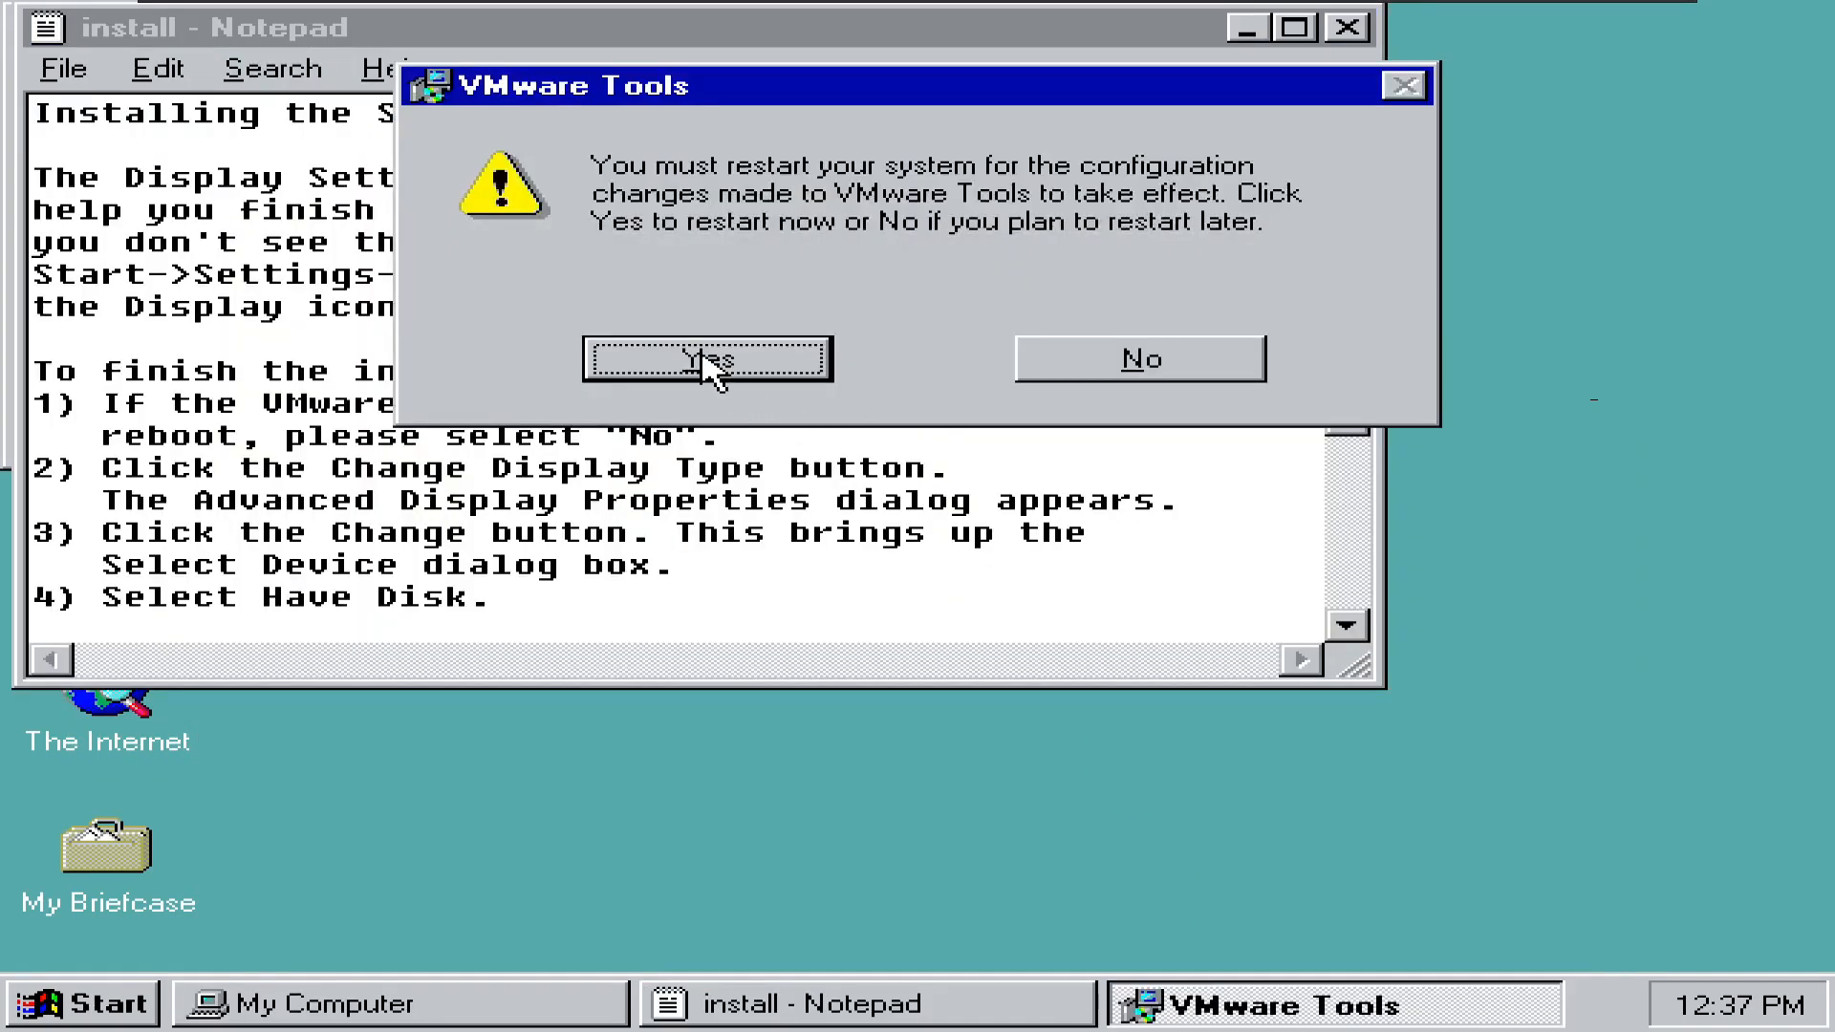
pyautogui.click(704, 356)
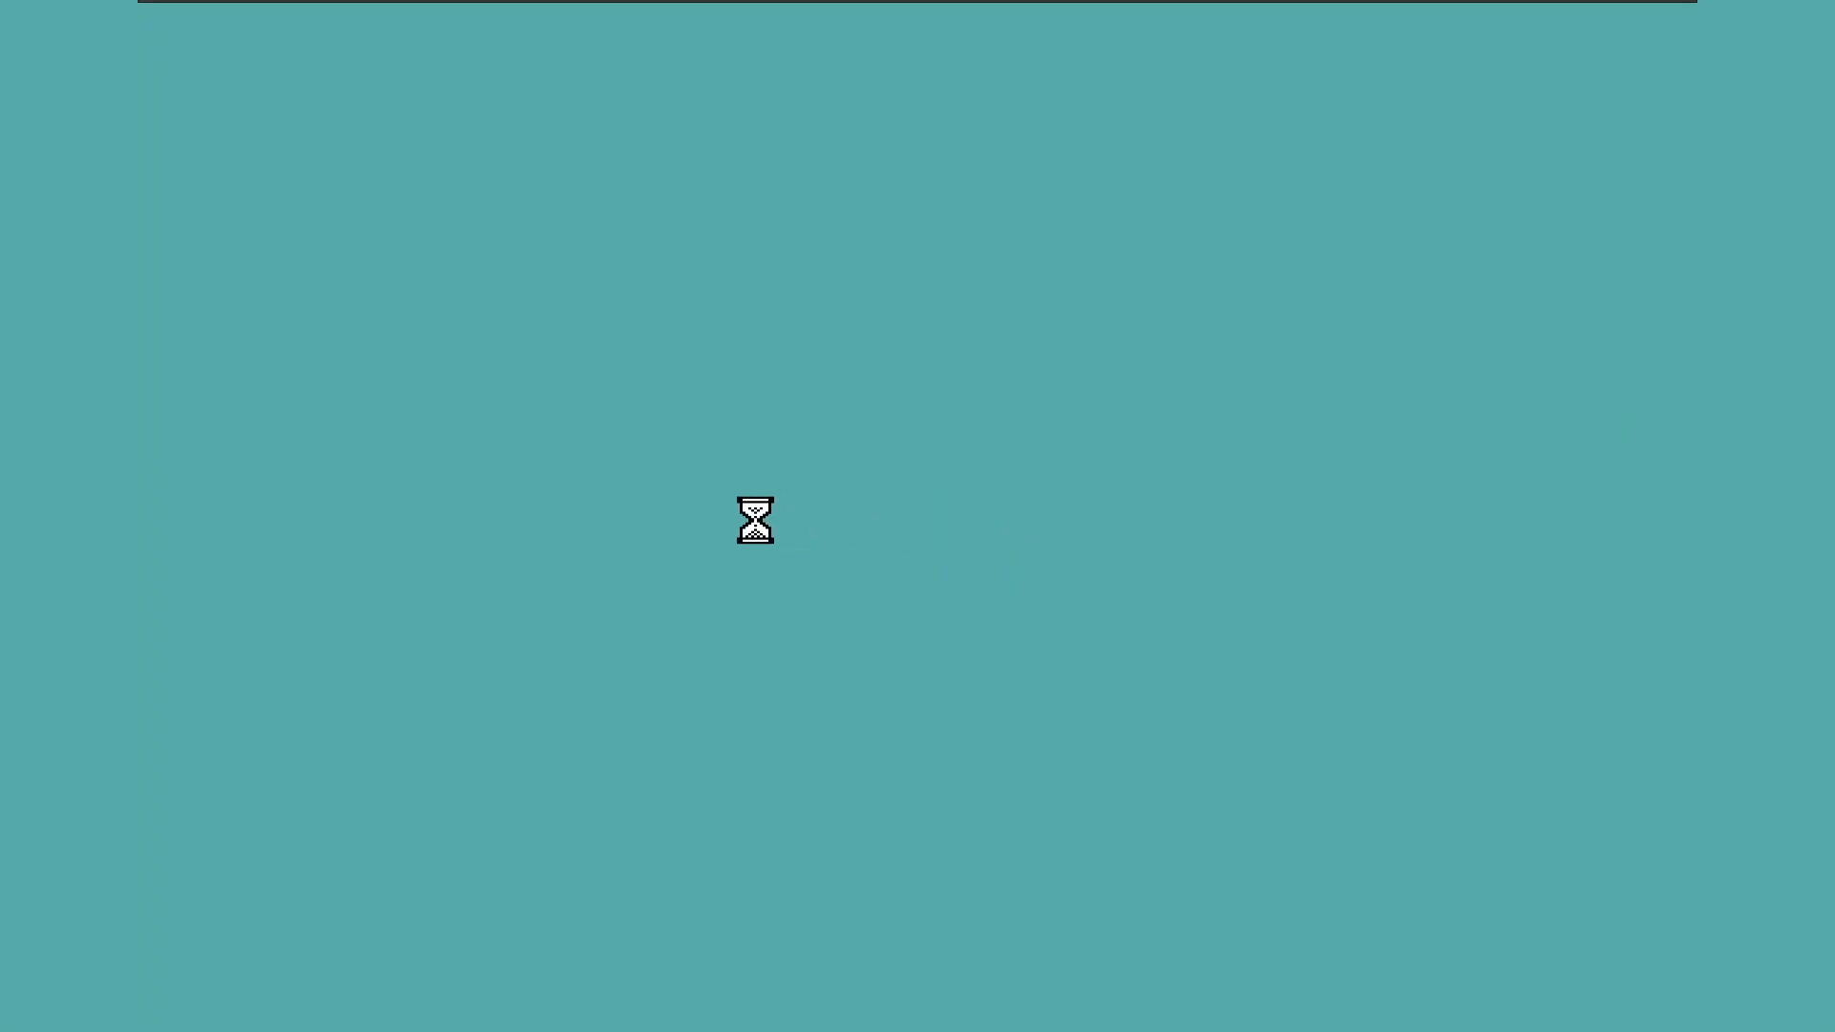
# - Try Reinstall VMware Tools from the VM menu, then cancel the installer after the another-instance error
pyautogui.click(528, 206)
pyautogui.click(317, 10)
pyautogui.click(348, 230)
pyautogui.click(946, 580)
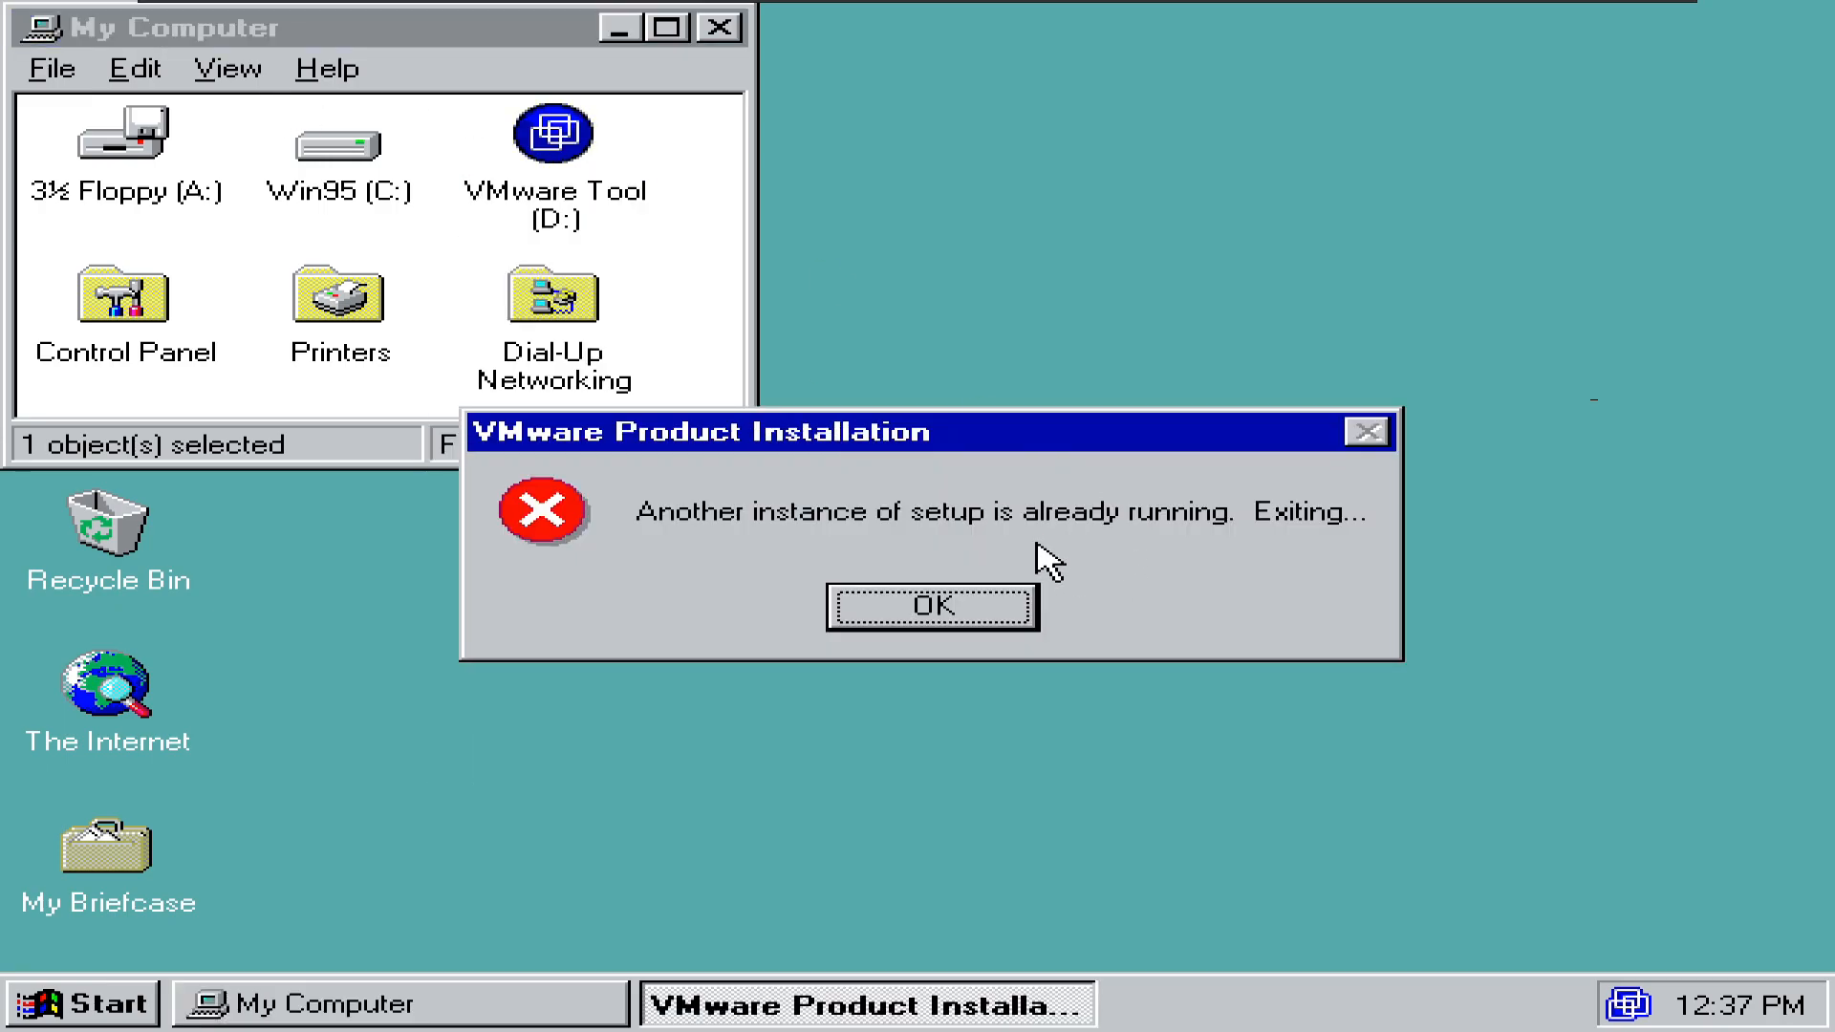
pyautogui.click(1027, 602)
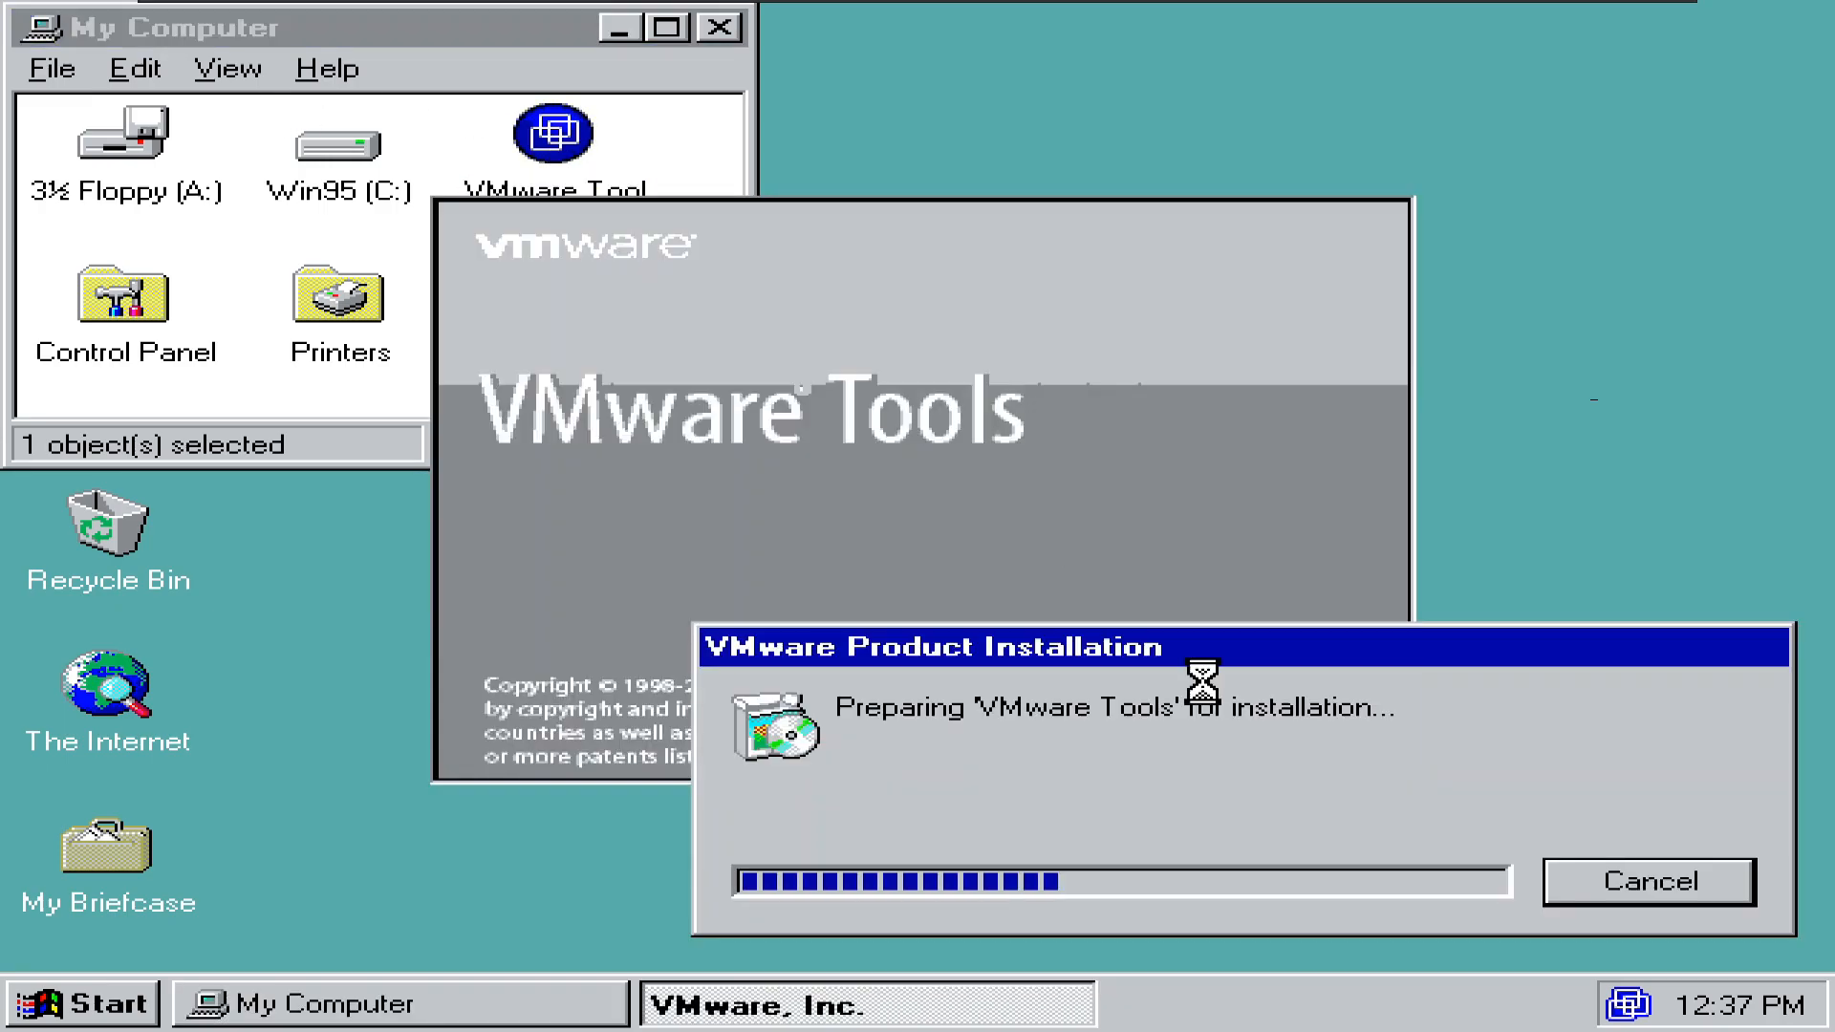
pyautogui.click(1519, 853)
pyautogui.click(782, 572)
pyautogui.click(1233, 844)
# - Explore the D: drive, then view the contents of Win95 (C:)
pyautogui.rightClick(573, 148)
pyautogui.click(649, 199)
pyautogui.click(323, 361)
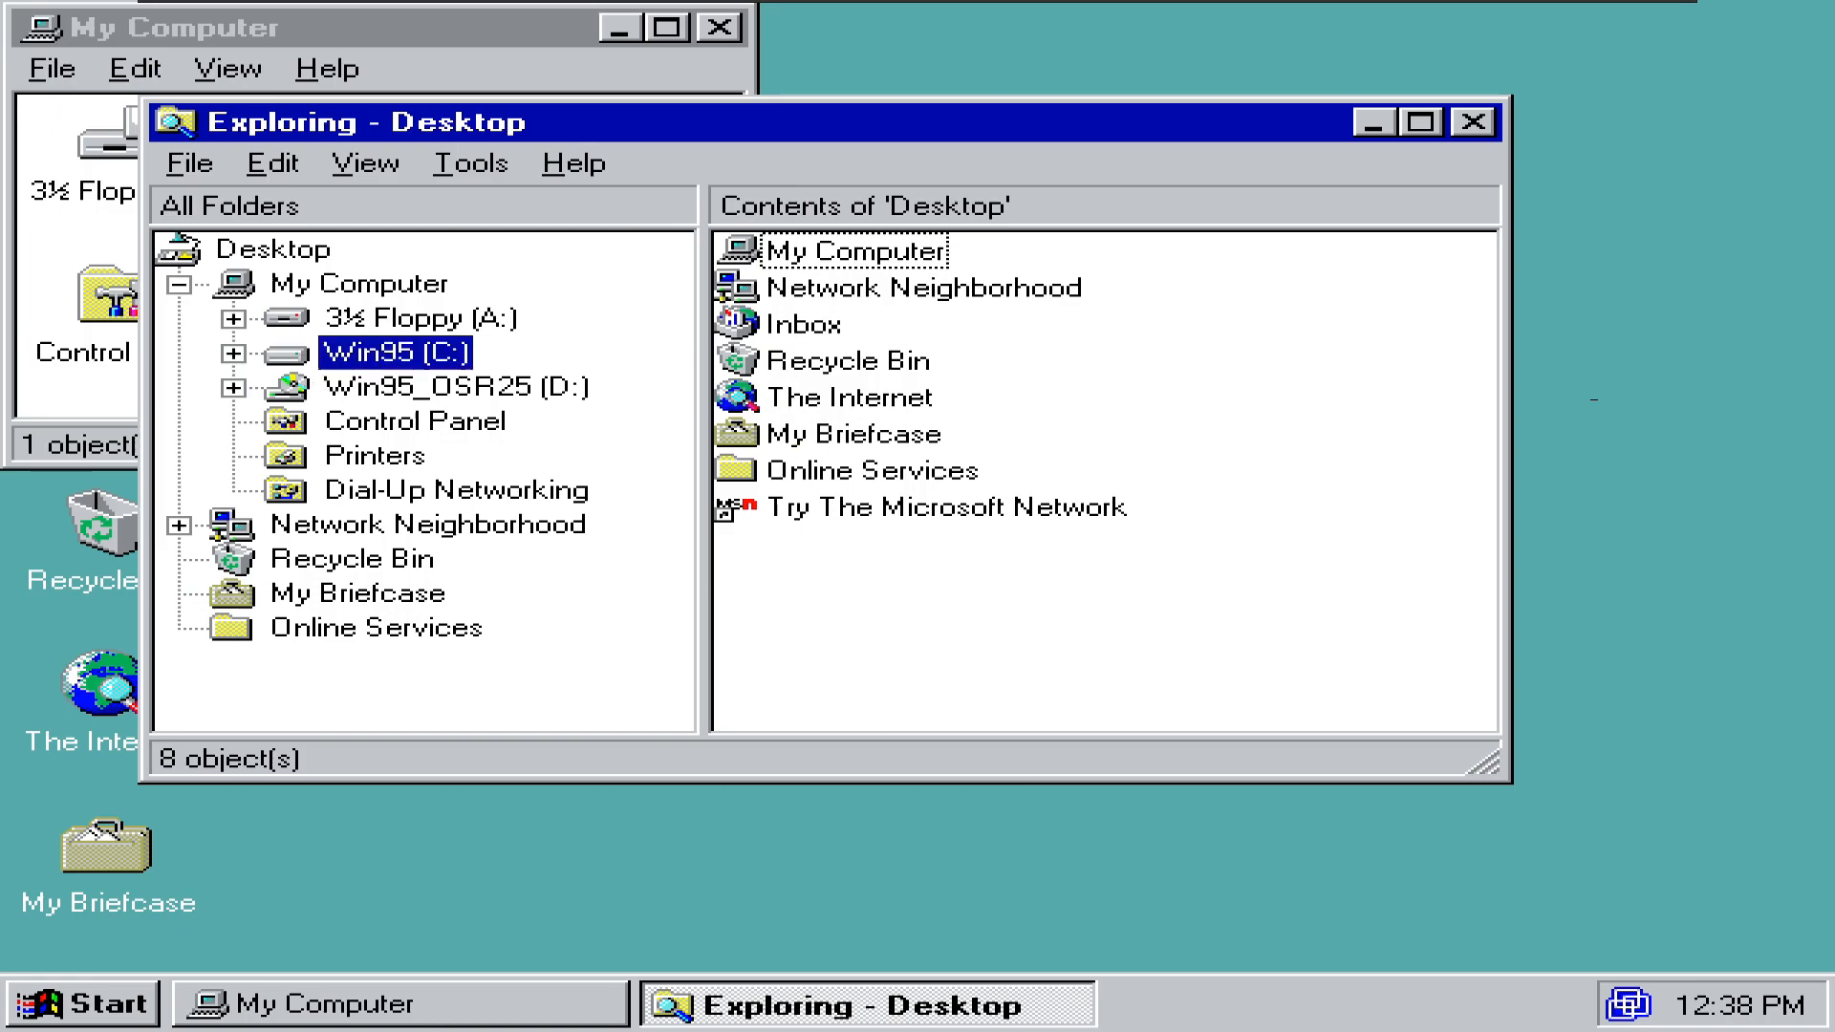
# - In VM Settings, browse for a CD/DVD disc image in C:\Program Files (x86)
pyautogui.moveTo(540, 9)
pyautogui.click(310, 13)
pyautogui.click(382, 256)
pyautogui.click(632, 308)
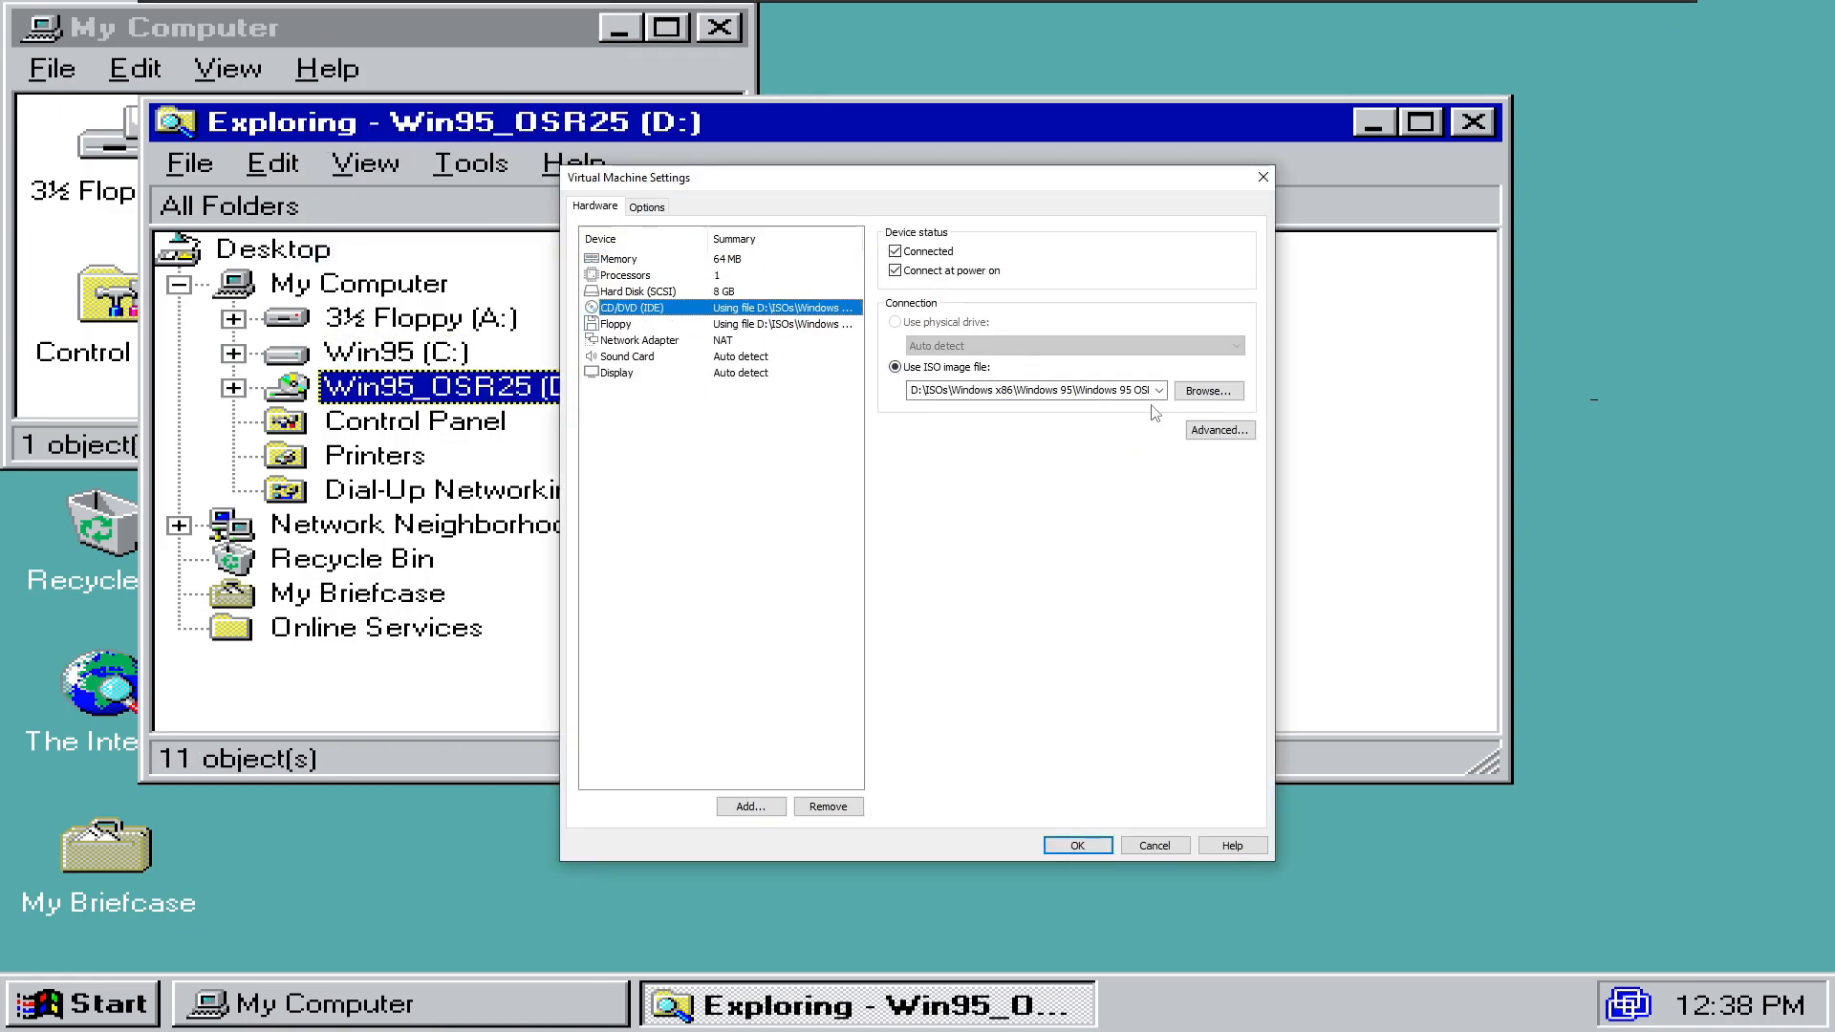
pyautogui.click(1205, 389)
pyautogui.hotkey('alt', 'd')
pyautogui.write('c:\\pro')
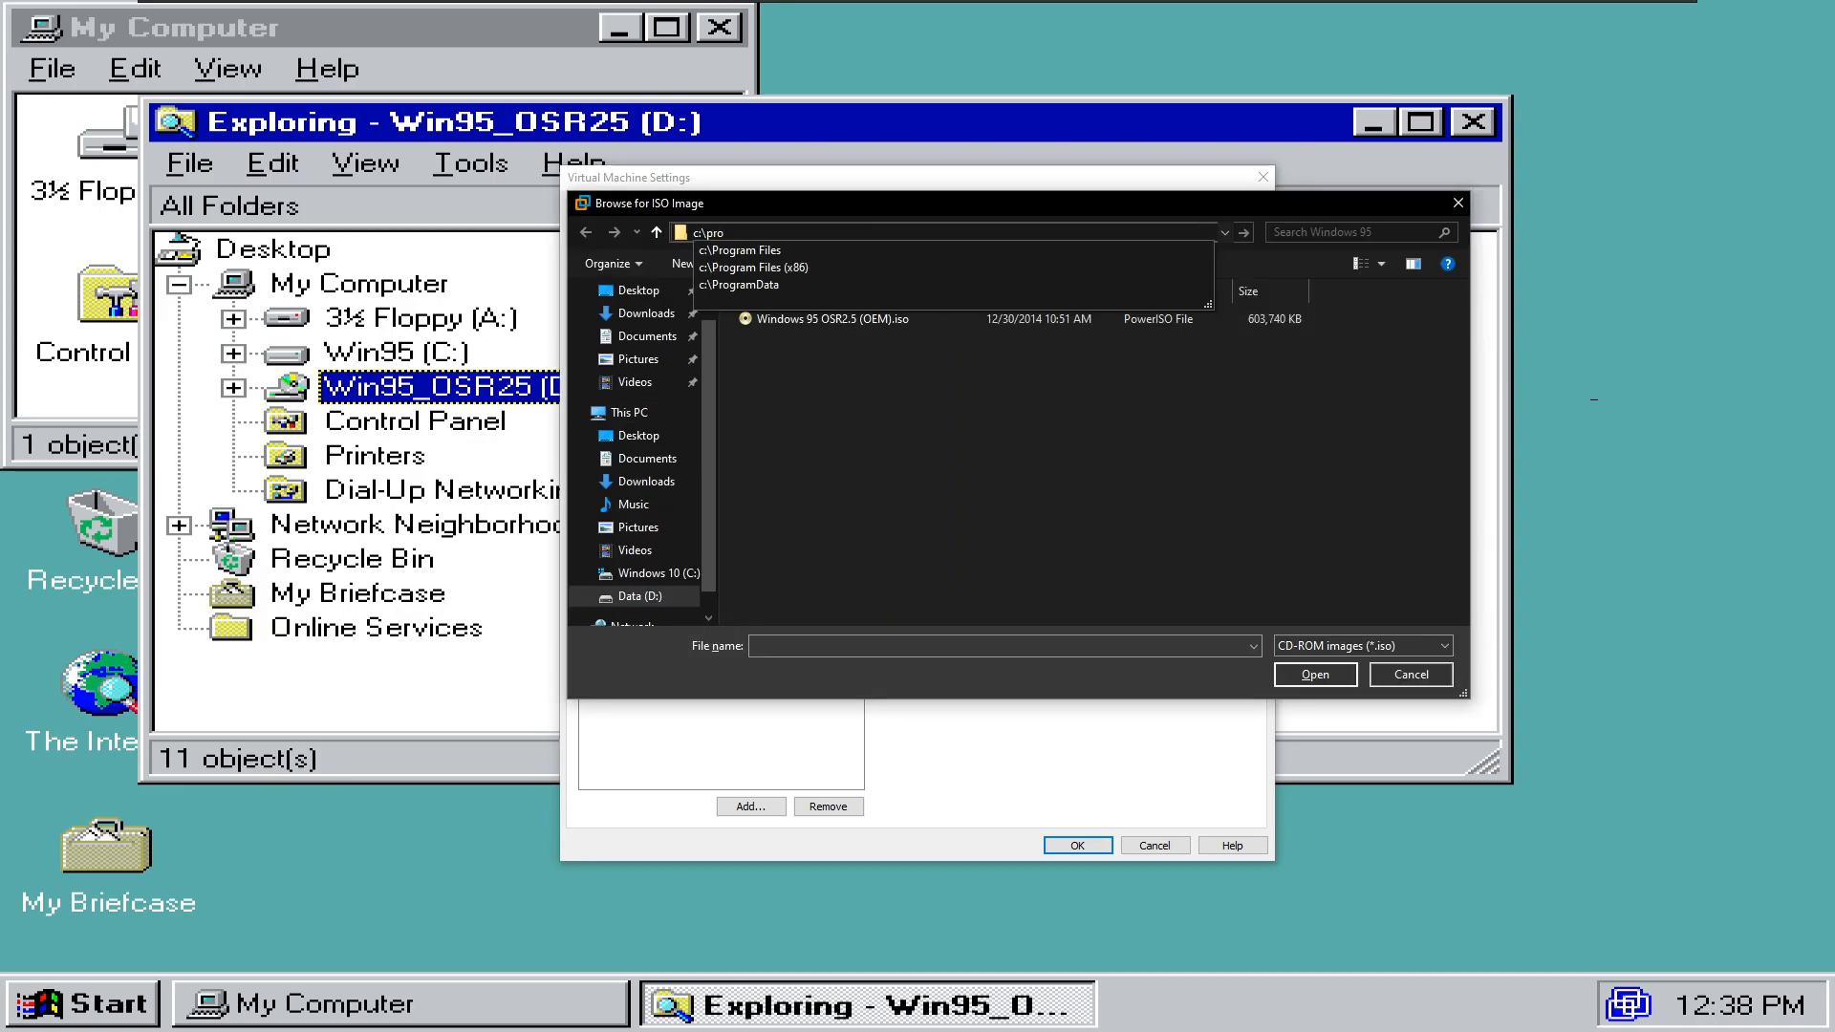
pyautogui.press('Down')
pyautogui.press('Down')
pyautogui.press('Return')
# - Load the VMware Tools ISO from VMware\VMware Workstation into the CD/DVD drive and apply it
pyautogui.scroll(-7, 1093, 459)
pyautogui.doubleClick(933, 451)
pyautogui.doubleClick(870, 341)
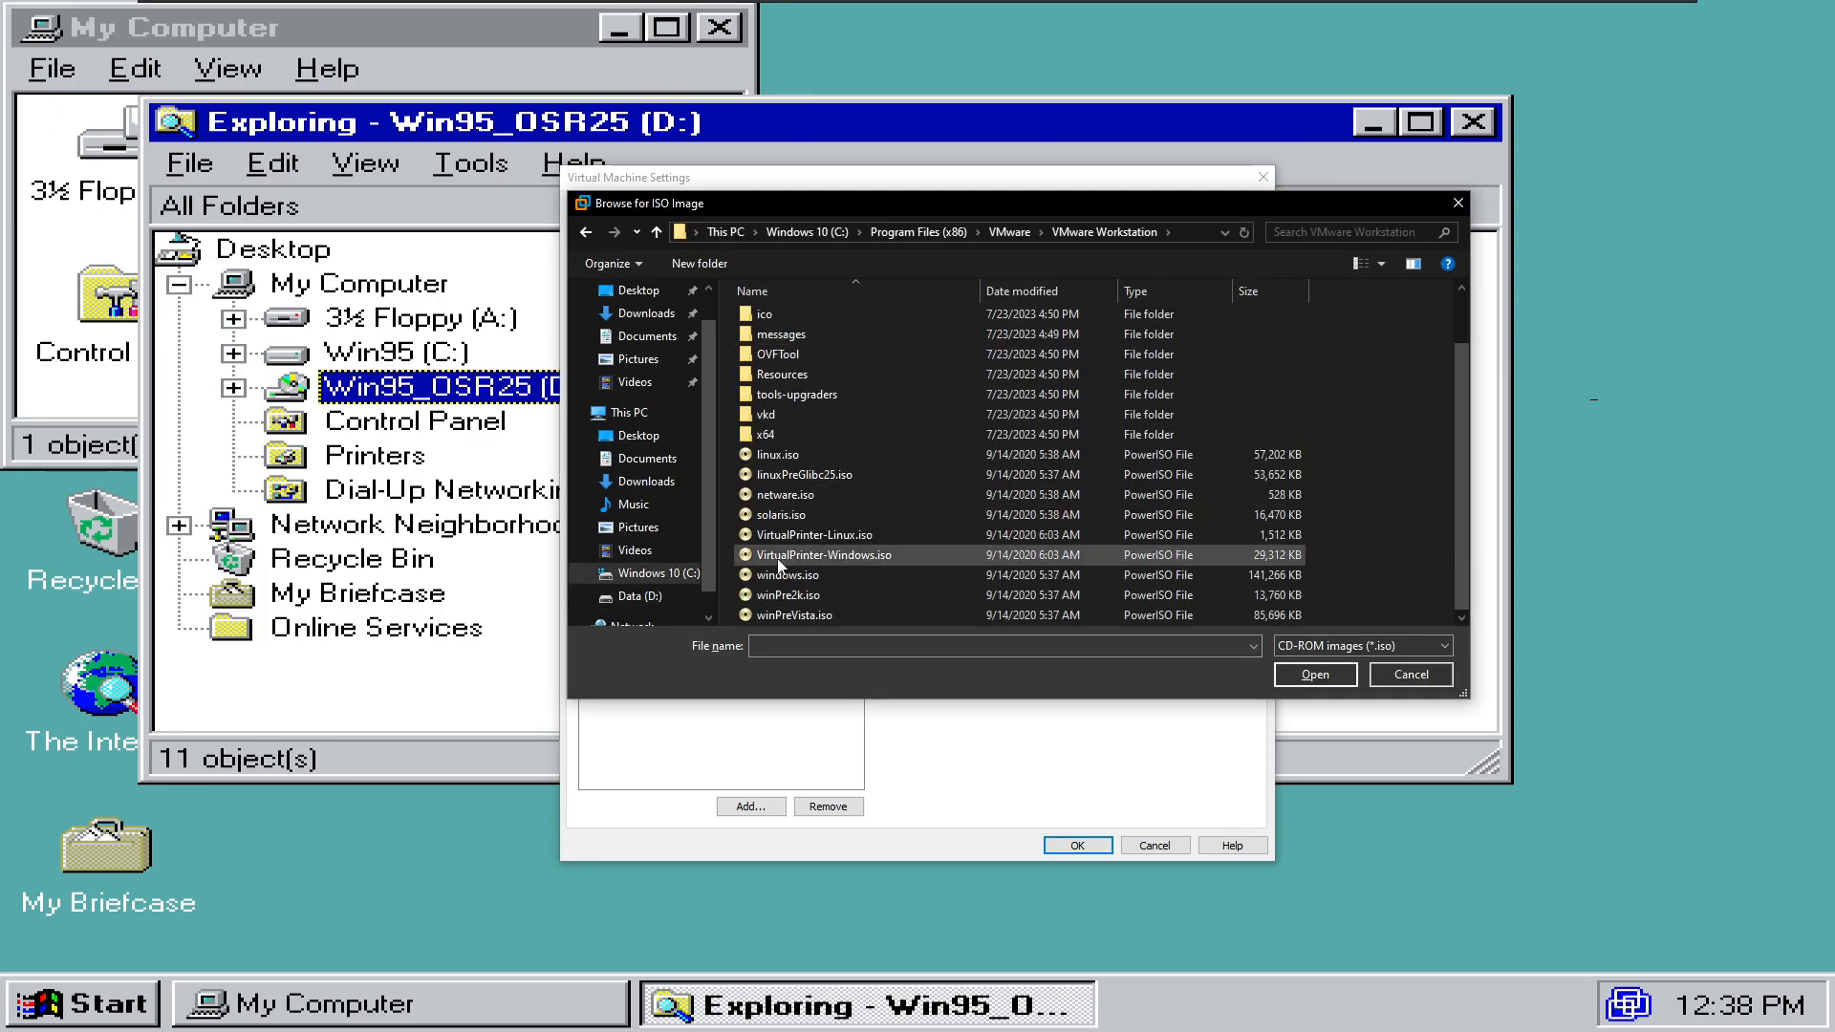
pyautogui.doubleClick(775, 598)
pyautogui.click(1067, 845)
# - Close the autorun VMware Tools installer and select the VMware Tool (D:) drive
pyautogui.click(397, 421)
pyautogui.click(1573, 898)
pyautogui.click(469, 395)
pyautogui.rightClick(469, 395)
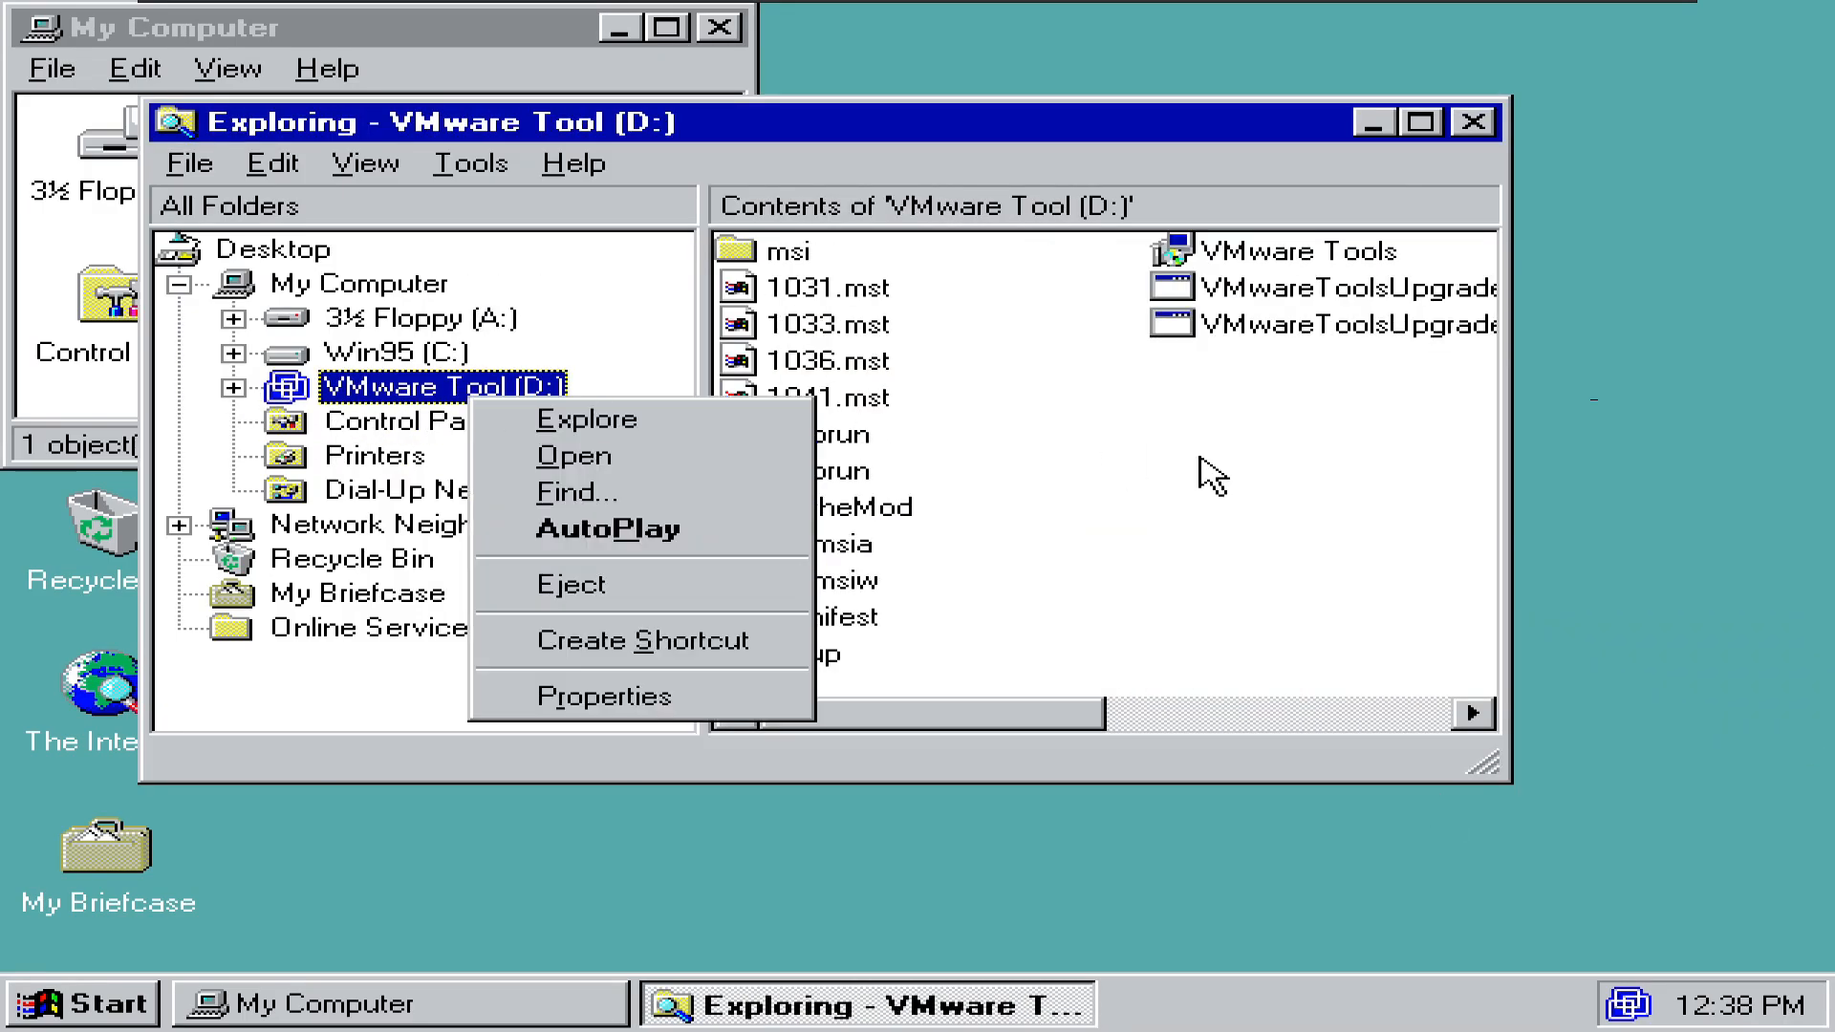
pyautogui.click(1200, 458)
# - Browse the disc's msi subfolders (ja, fr, de), then show the D: contents in a maximized Explorer
pyautogui.doubleClick(784, 262)
pyautogui.click(782, 317)
pyautogui.doubleClick(777, 323)
pyautogui.moveTo(410, 500); pyautogui.dragTo(399, 468)
pyautogui.press('Return')
pyautogui.click(398, 455)
pyautogui.click(440, 386)
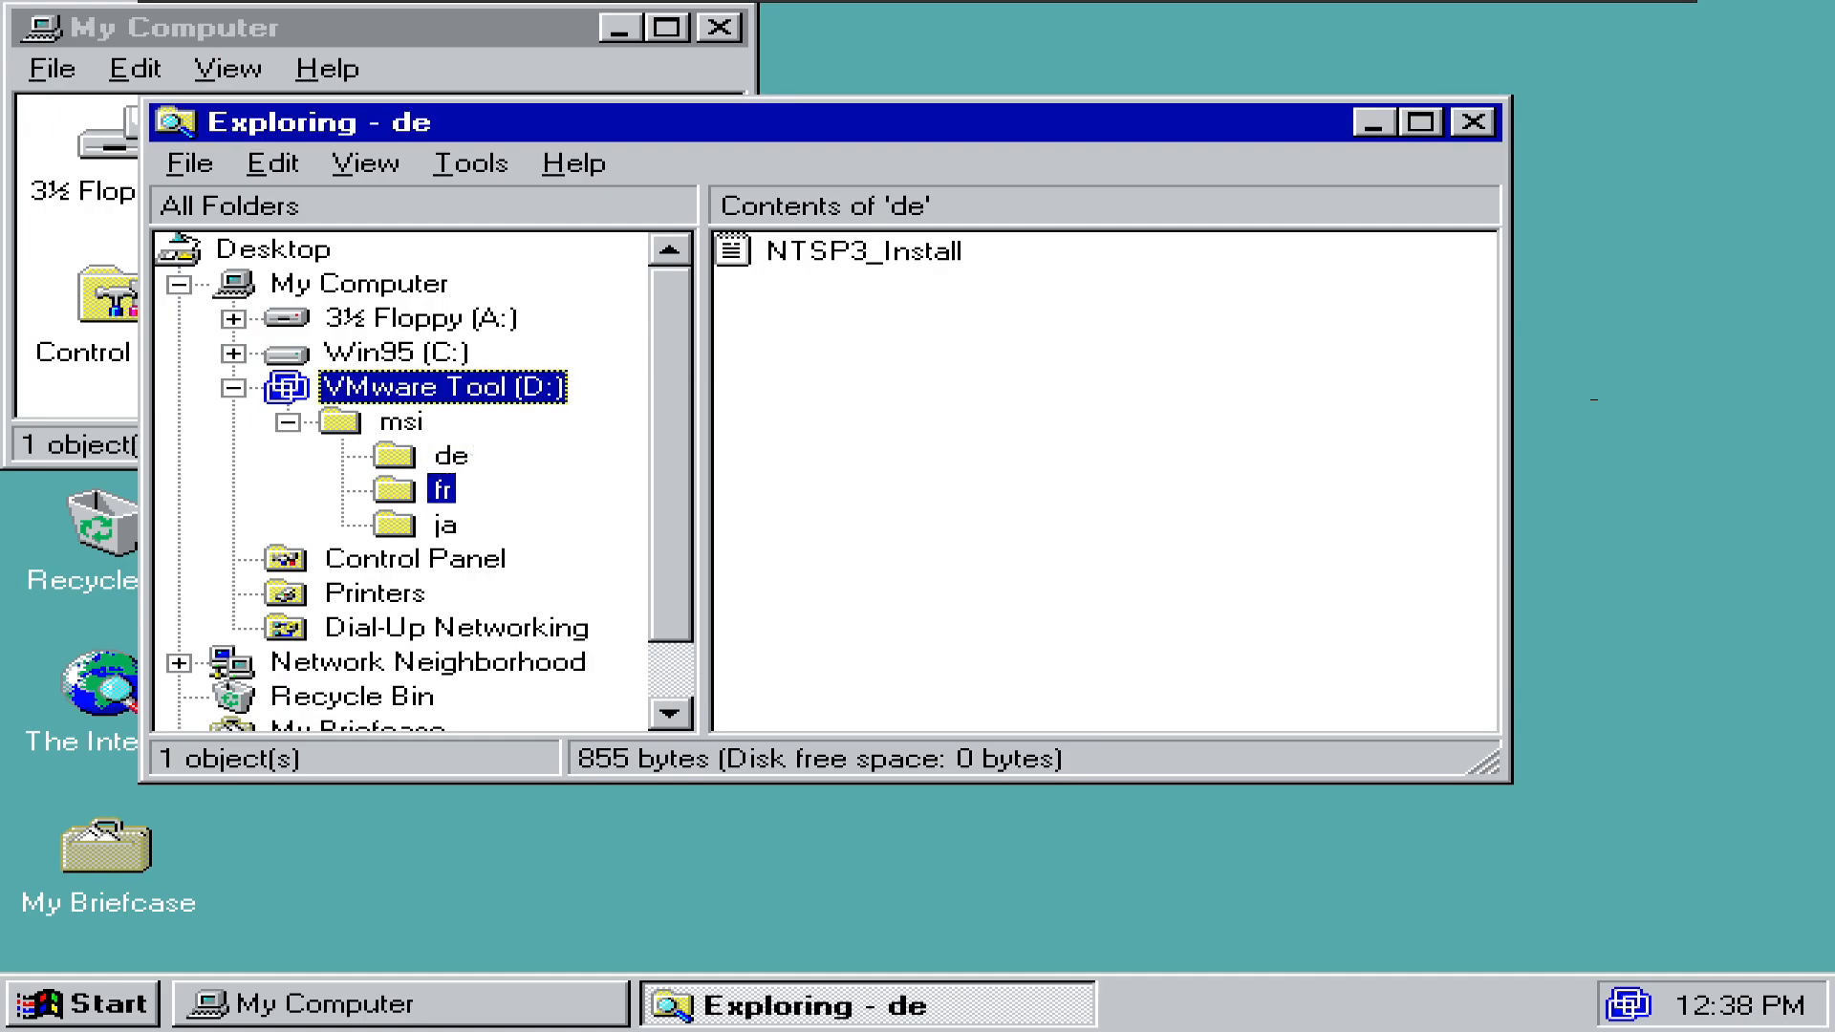
pyautogui.click(1421, 123)
# - Launch VMwareToolsUpgrader9x and step through the modify pages, checking the SVGA driver option
pyautogui.click(775, 623)
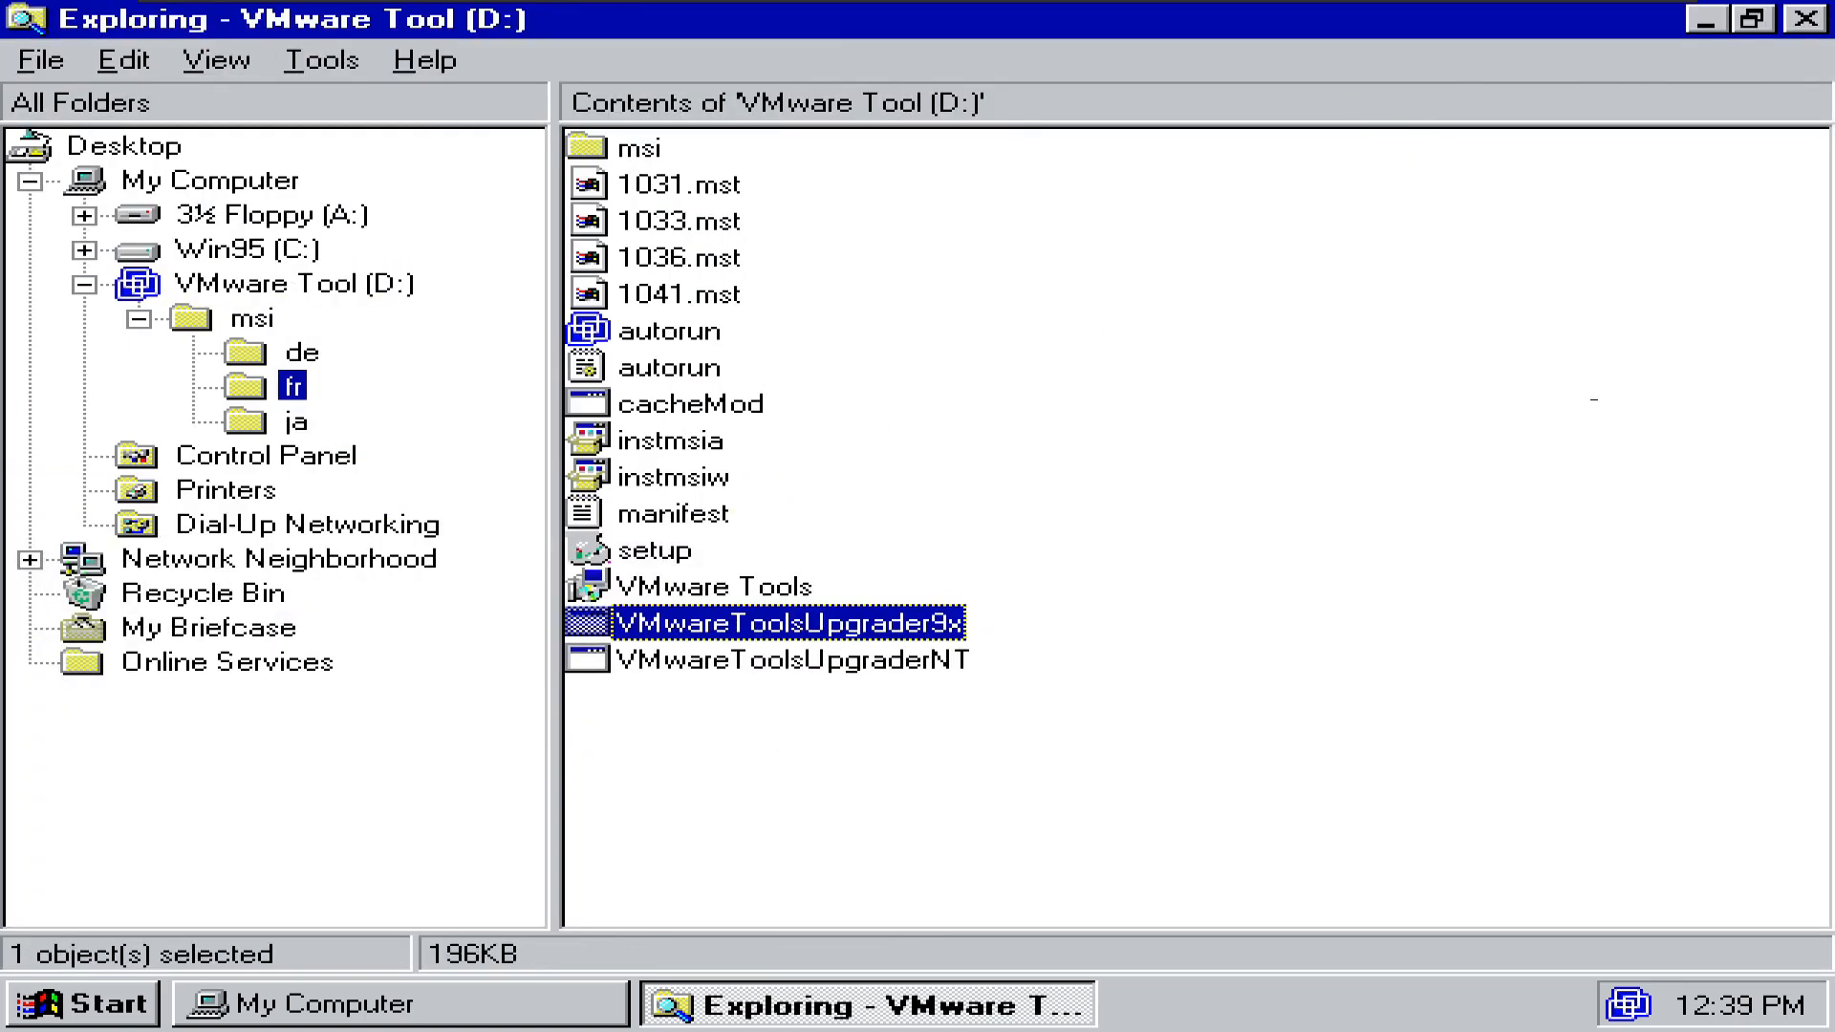
pyautogui.doubleClick(693, 588)
pyautogui.click(1238, 858)
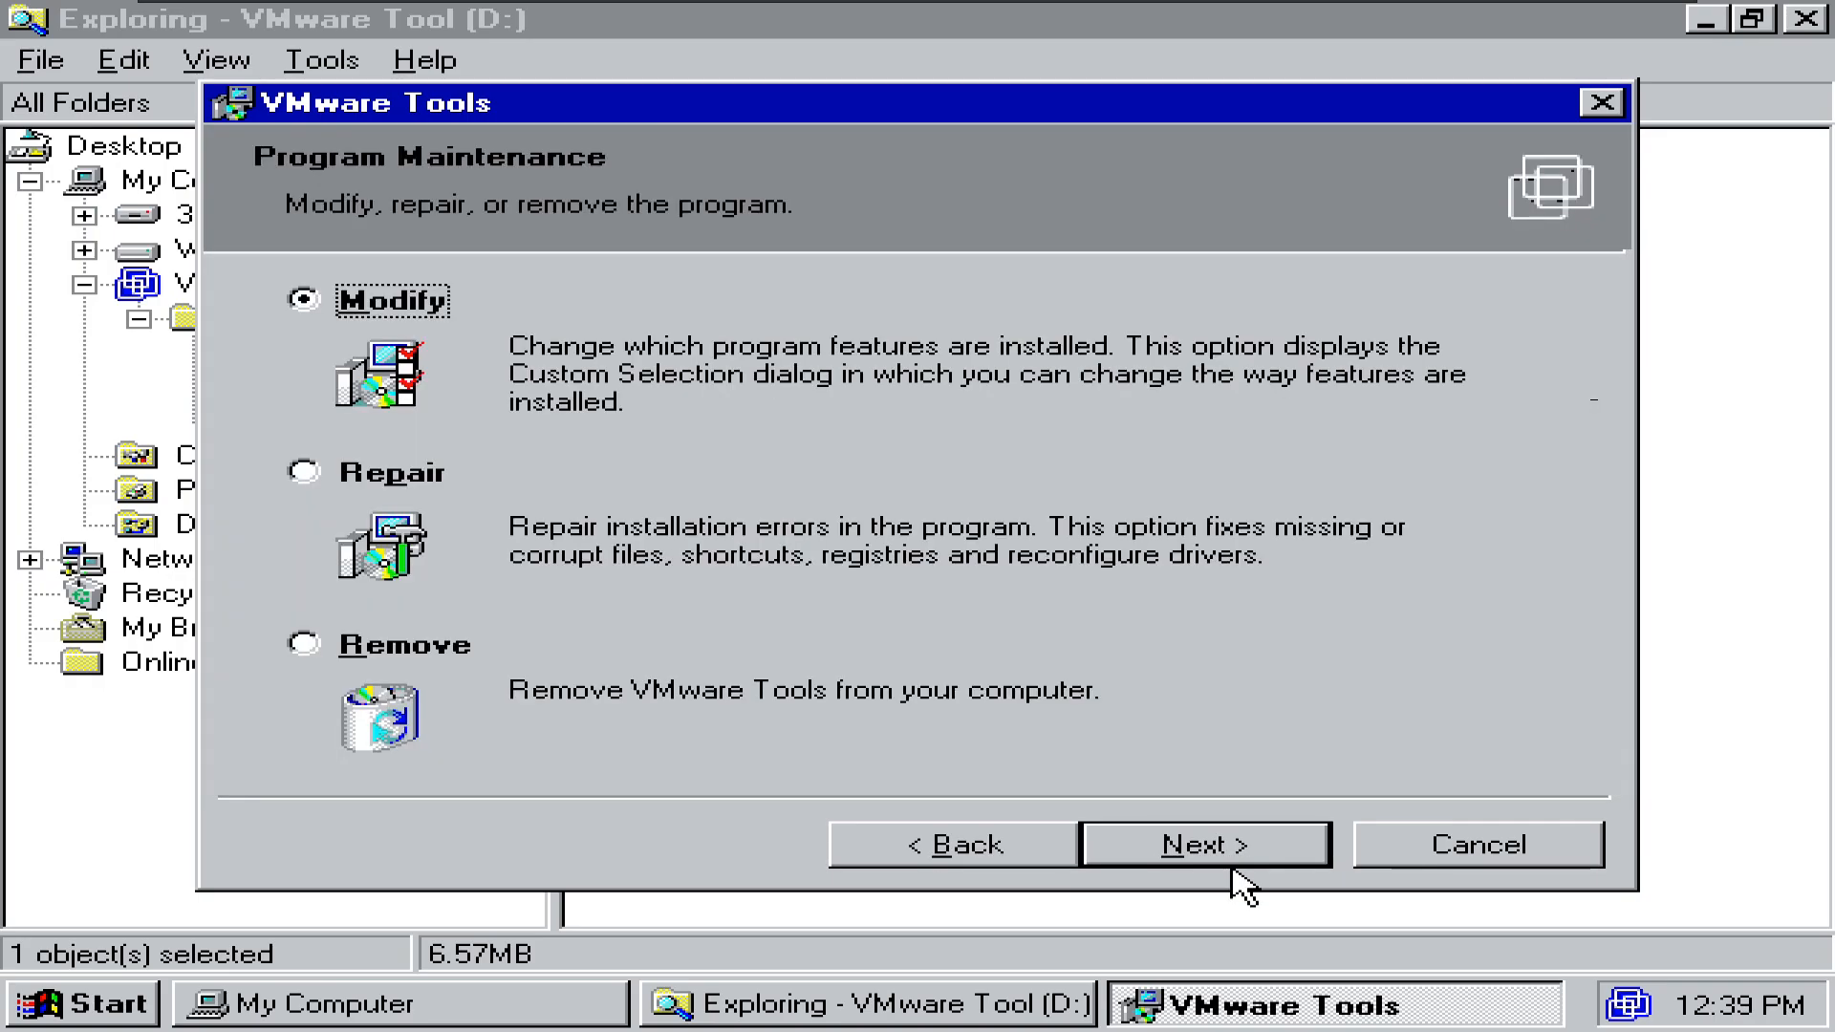
pyautogui.click(1238, 858)
pyautogui.click(288, 401)
pyautogui.click(463, 436)
pyautogui.click(573, 475)
pyautogui.click(1206, 845)
# - Relaunch the VMware Tools installer and run a Repair of the existing installation
pyautogui.click(1206, 845)
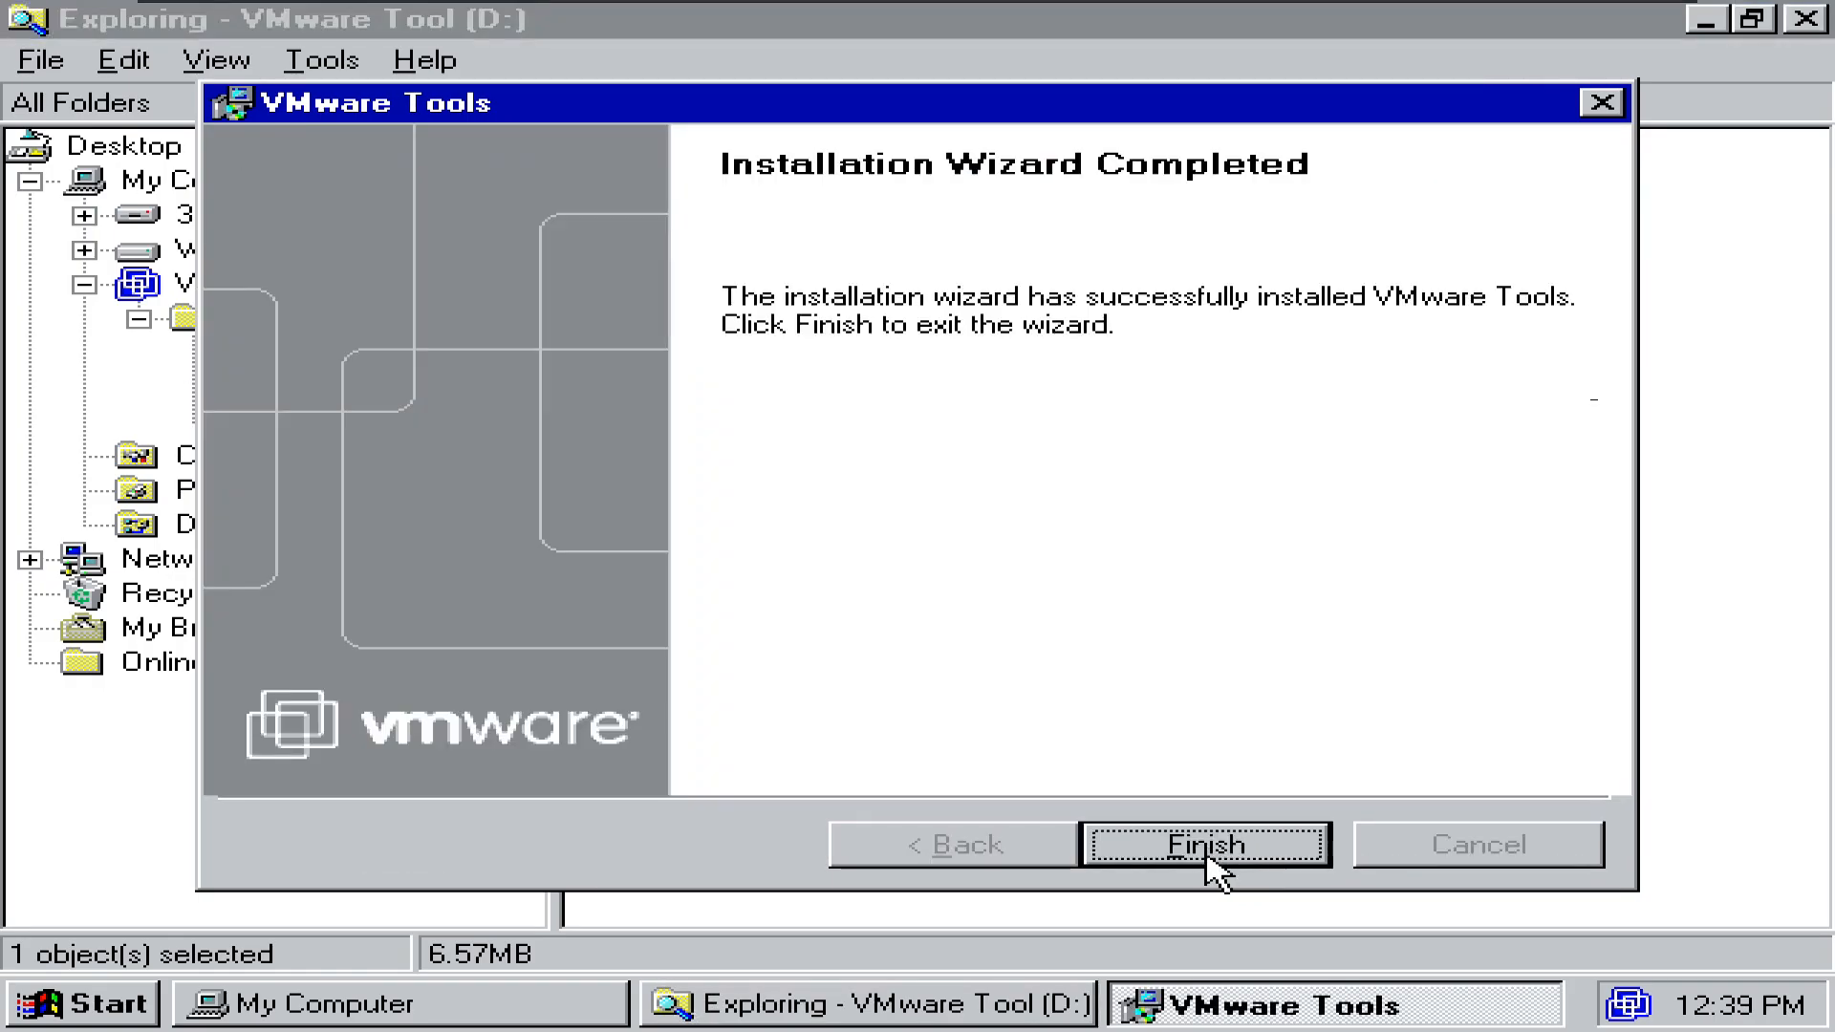
pyautogui.click(1216, 862)
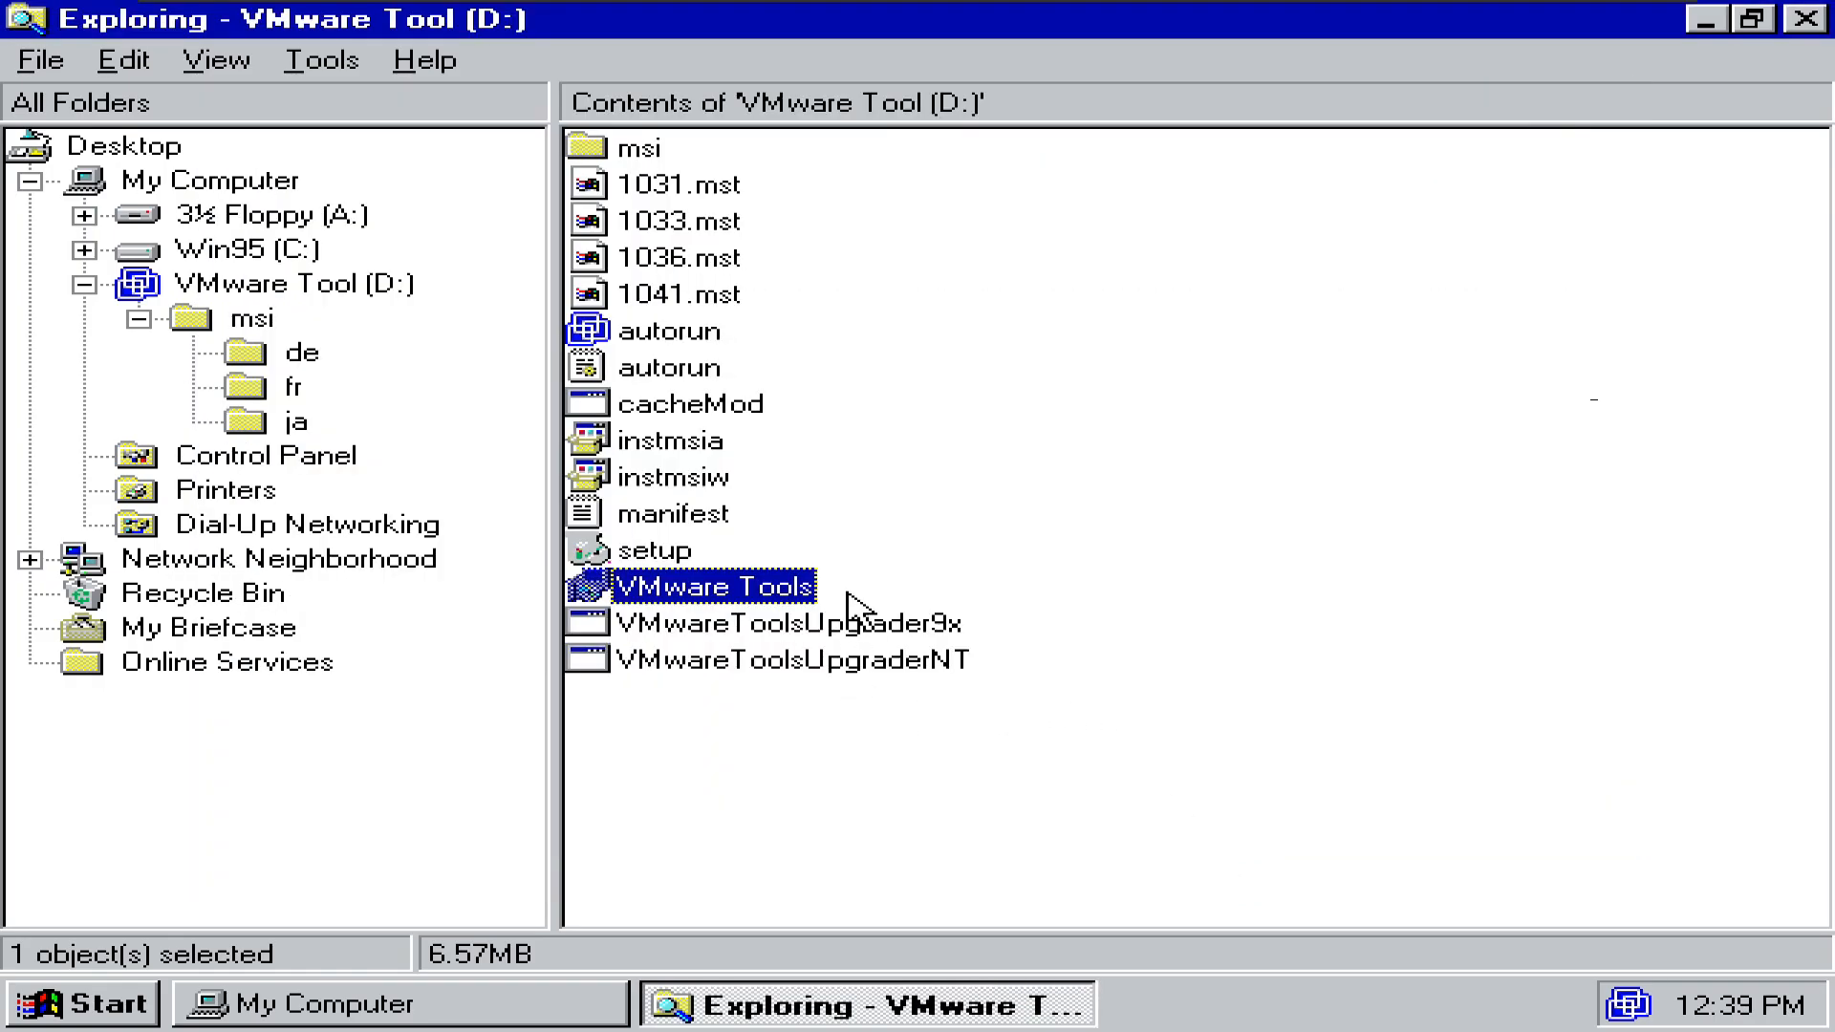
pyautogui.doubleClick(865, 650)
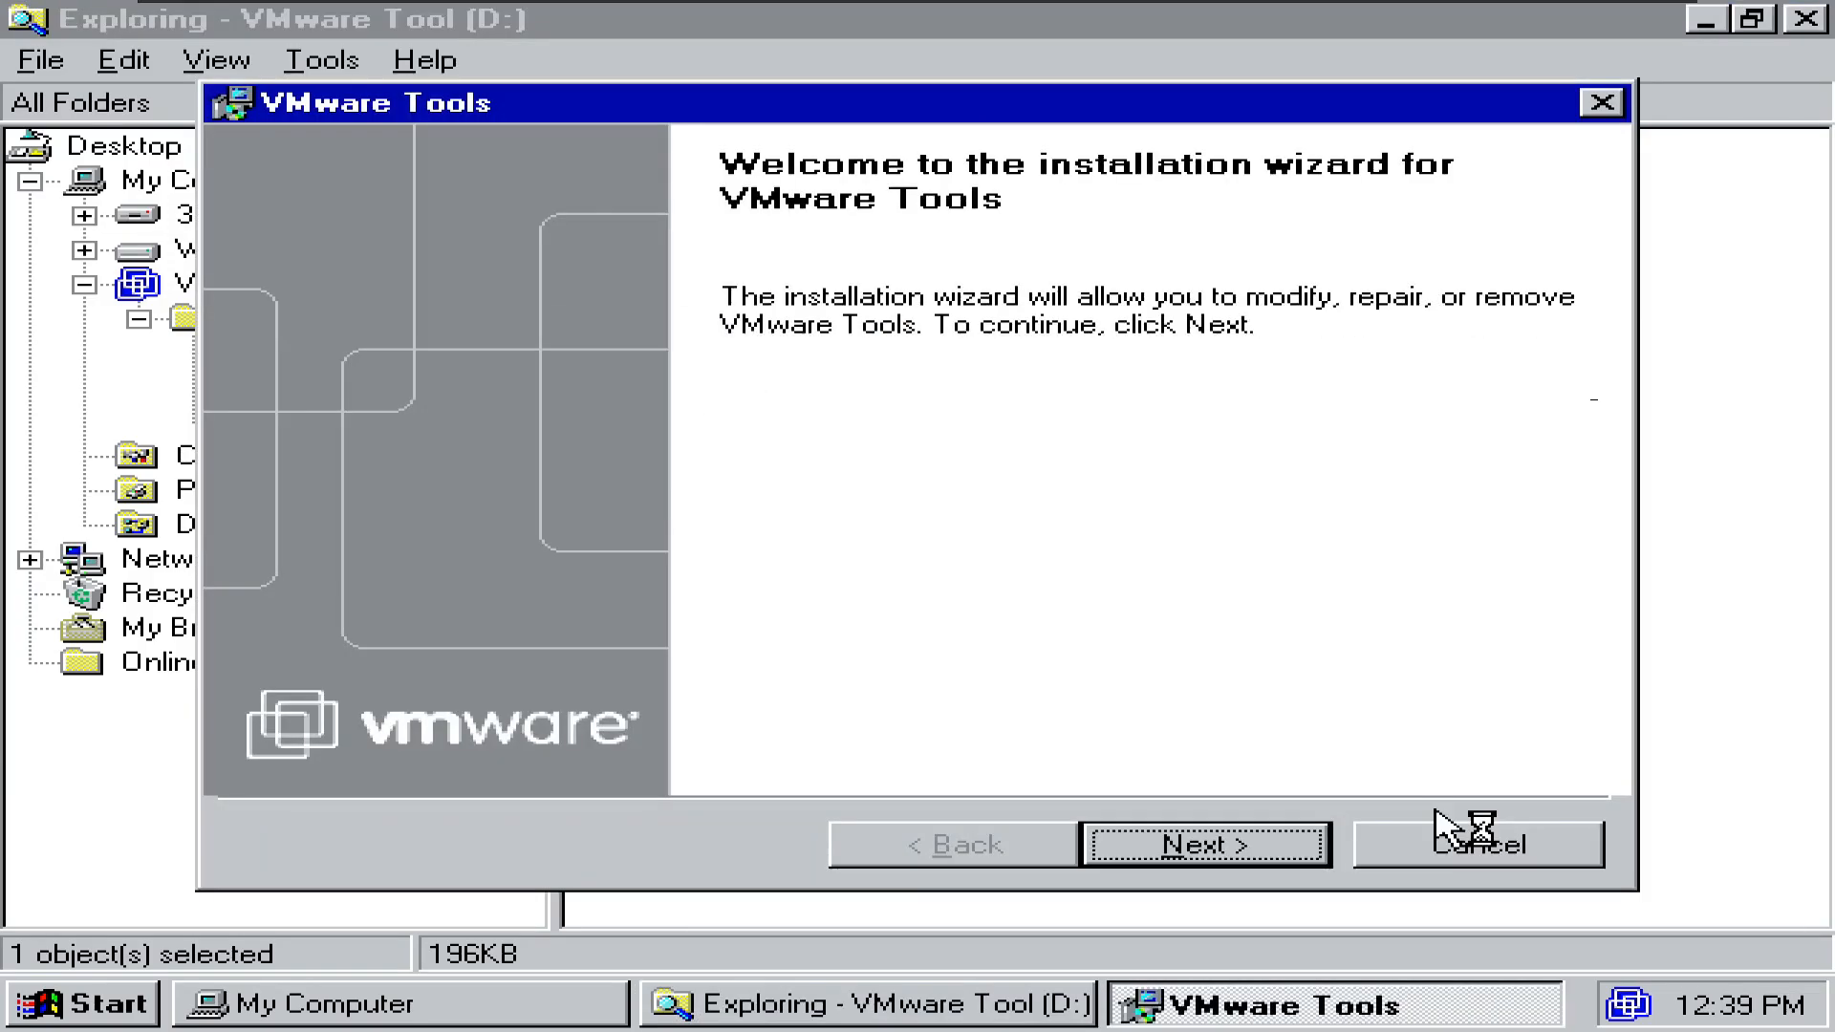
pyautogui.click(1228, 865)
pyautogui.click(443, 474)
pyautogui.click(1206, 851)
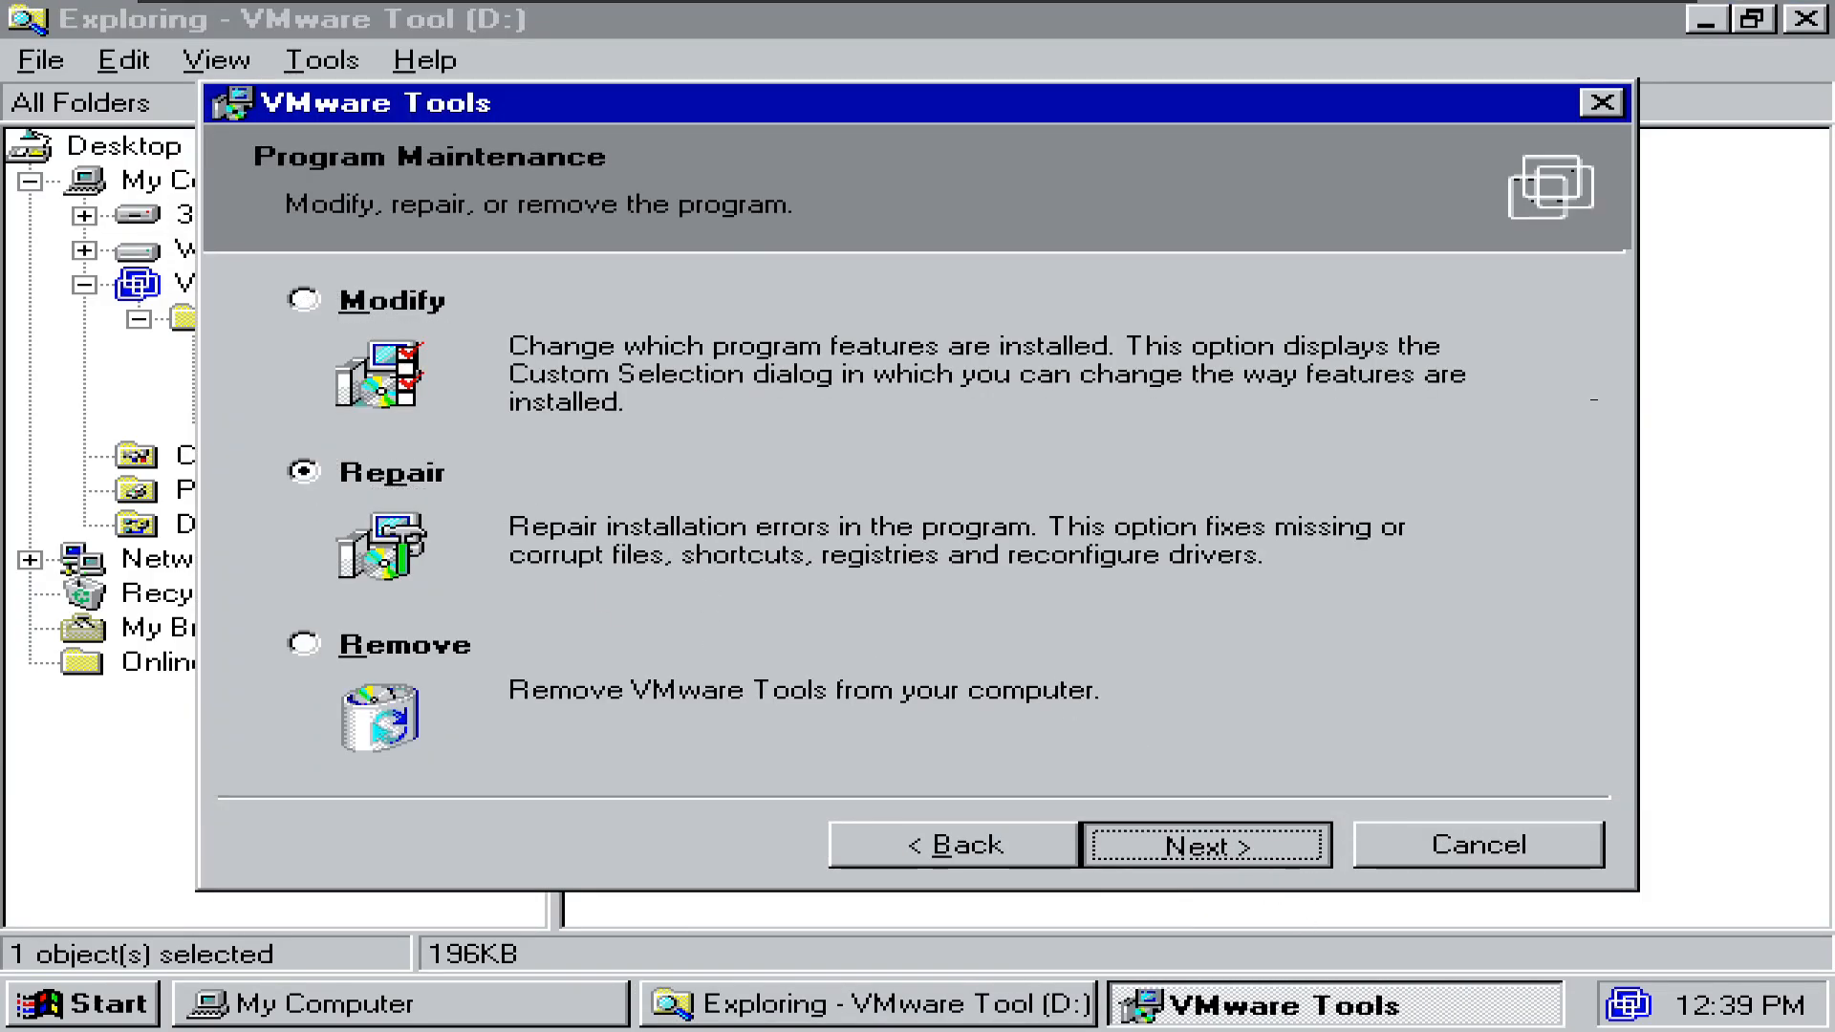
# - Acknowledge the IE and SVGA warnings, finish, decline both restarts, and close Display Properties and Explorer
pyautogui.click(929, 349)
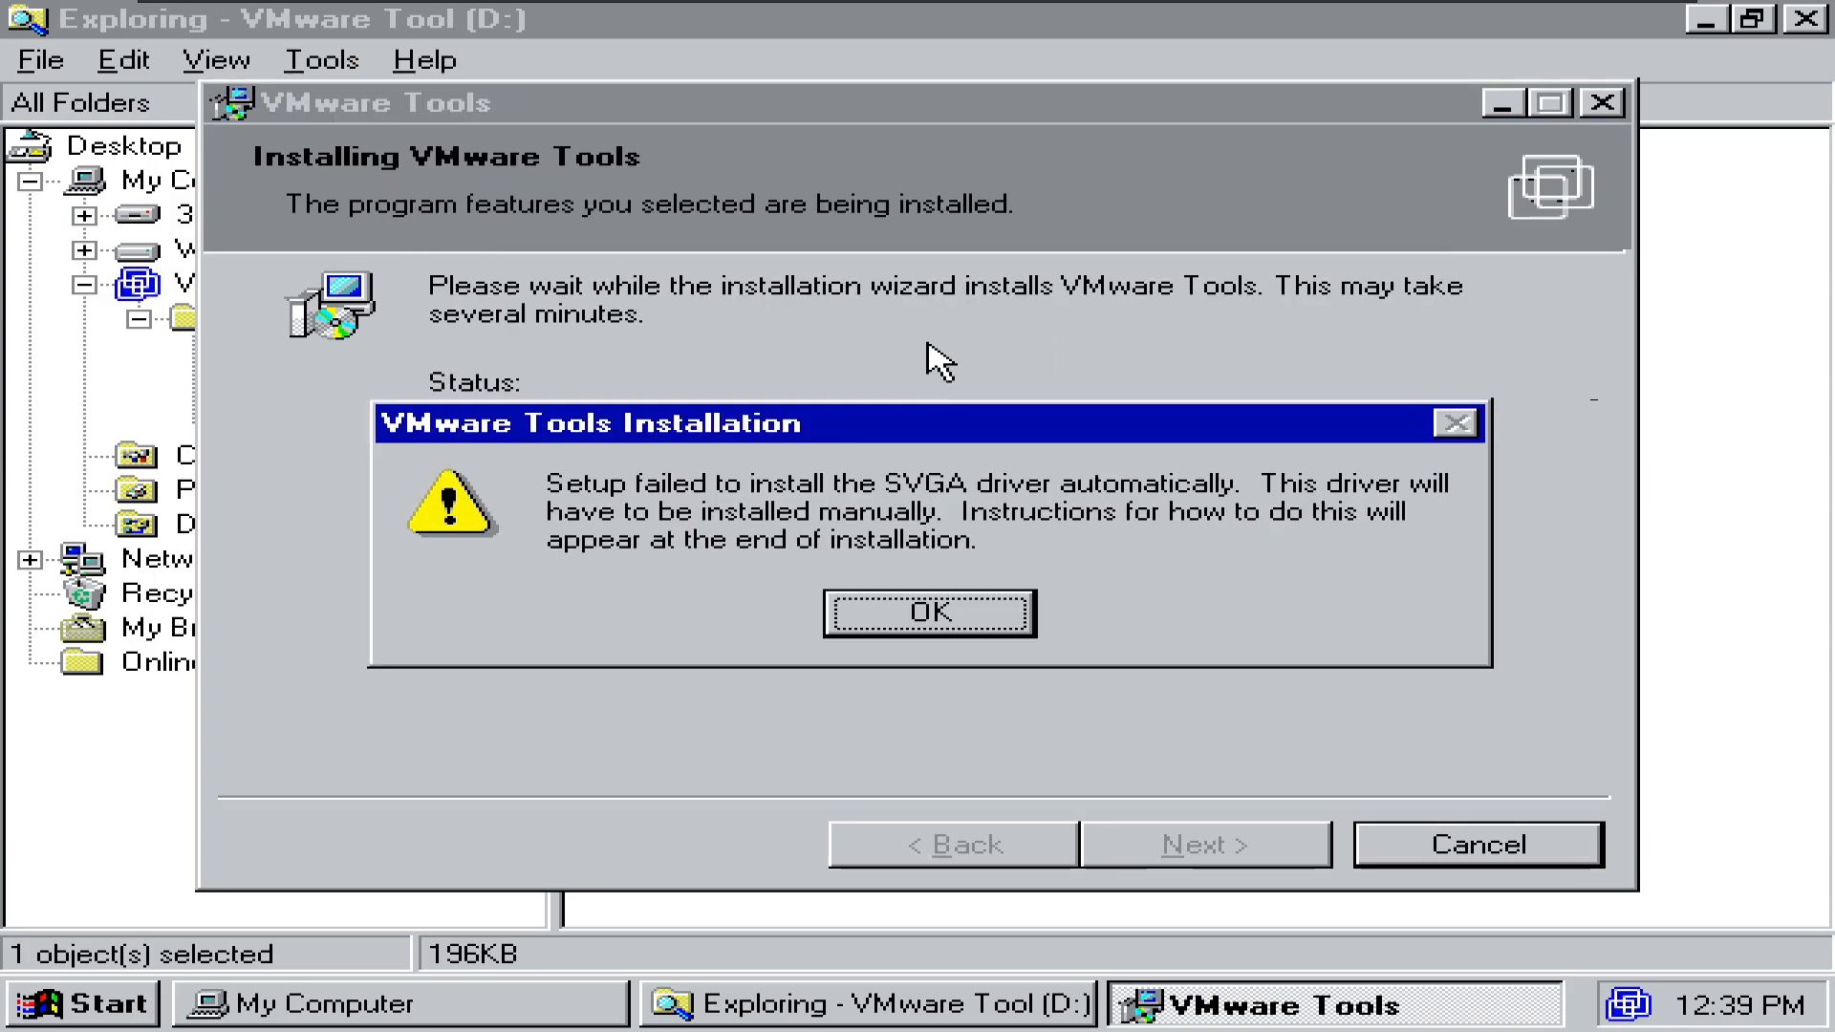
pyautogui.click(981, 626)
pyautogui.click(1168, 833)
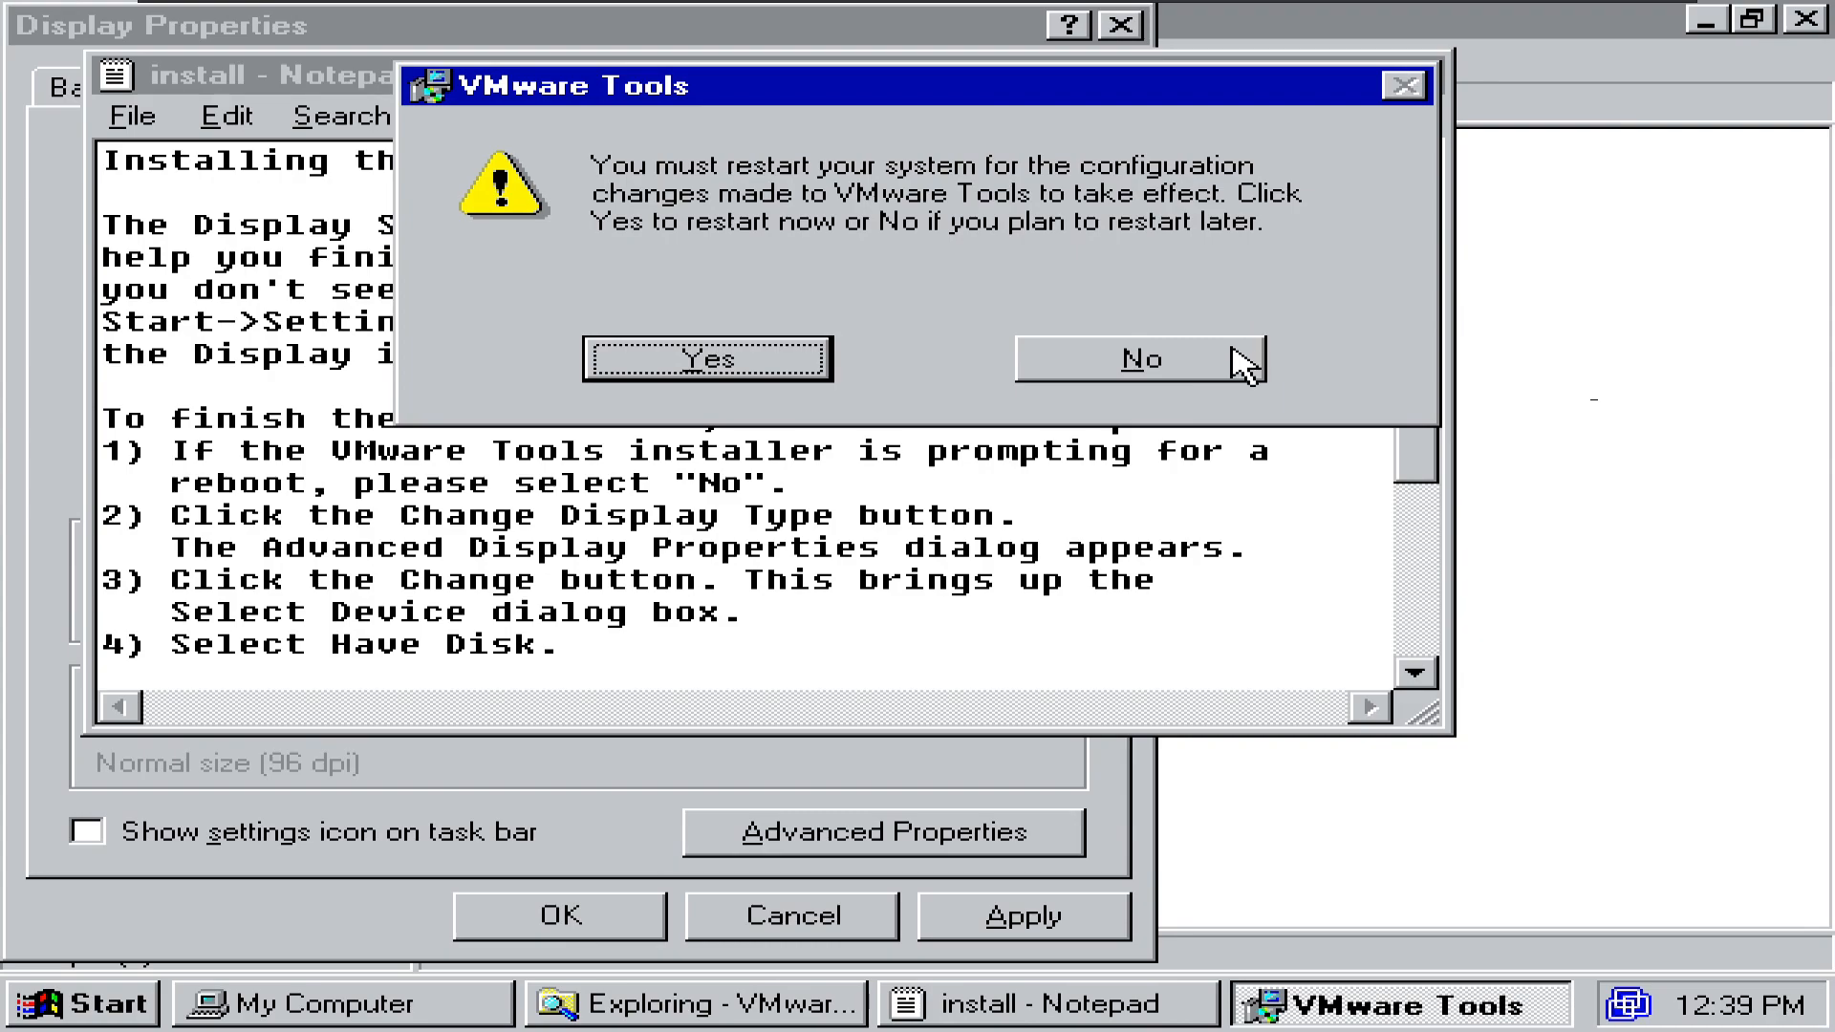
pyautogui.click(1245, 363)
pyautogui.click(1080, 611)
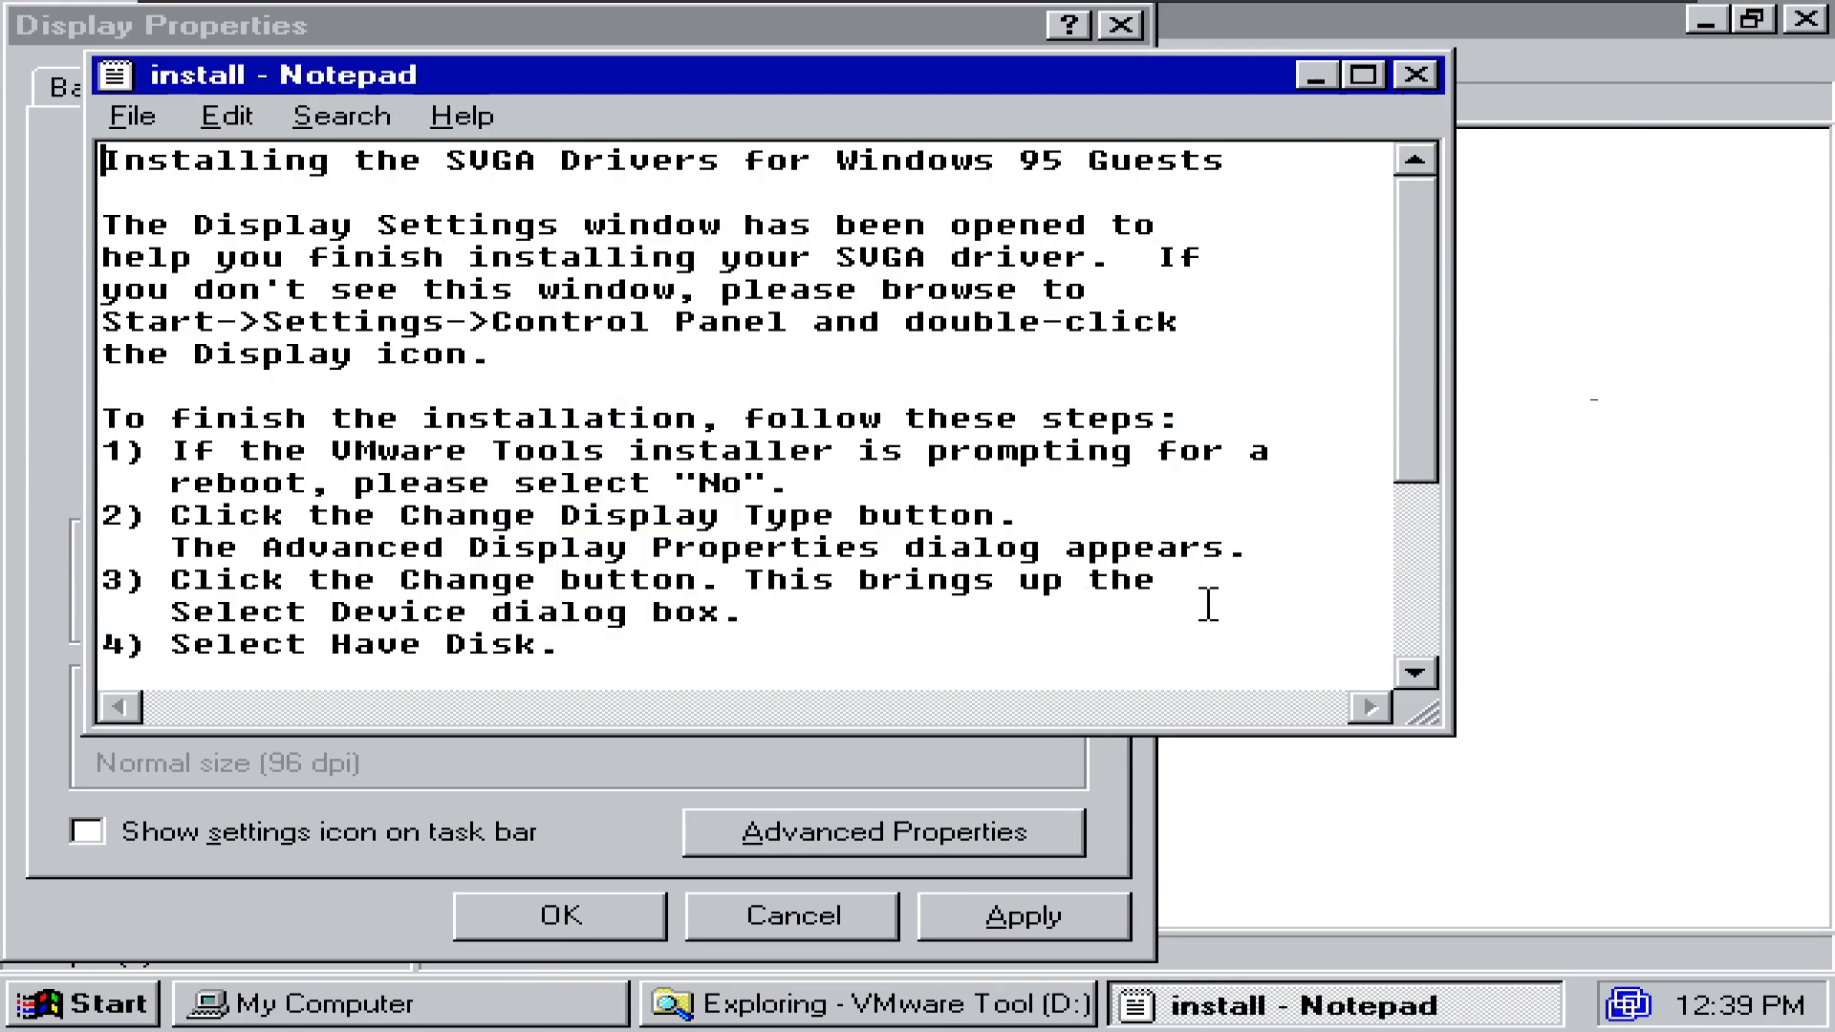
pyautogui.click(1119, 23)
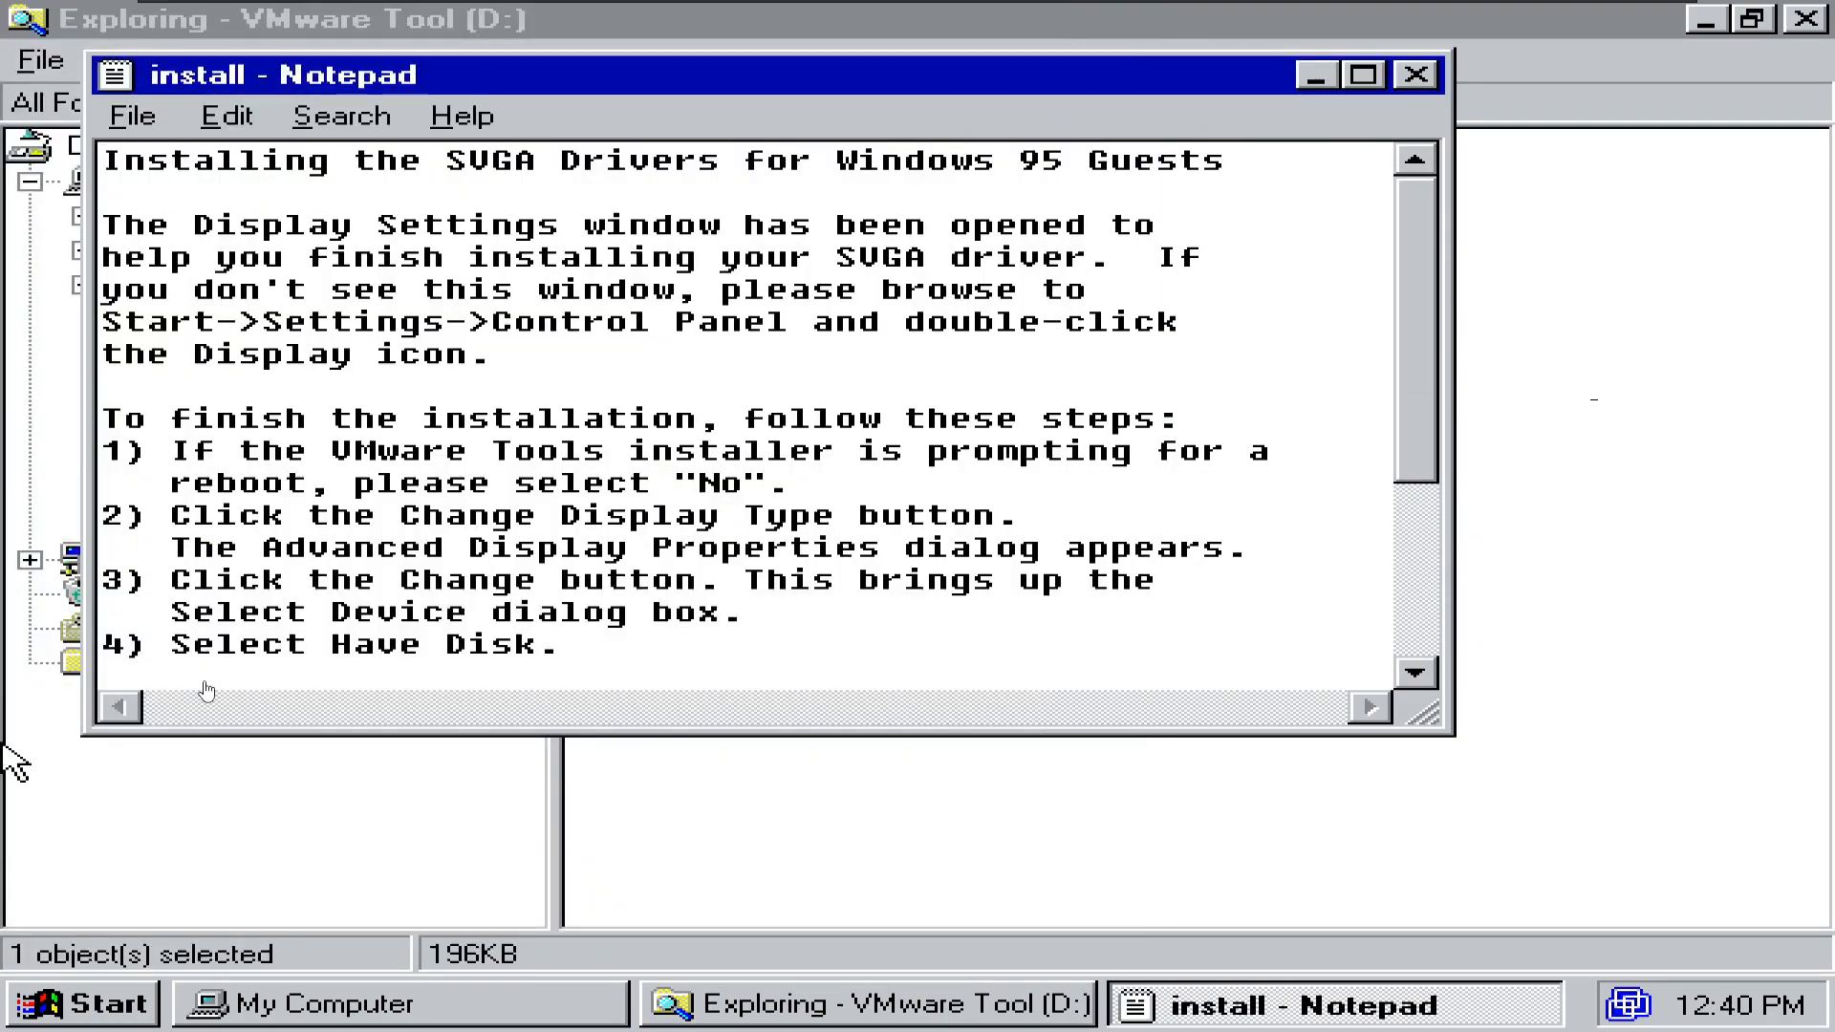
pyautogui.click(1805, 19)
pyautogui.rightClick(1715, 113)
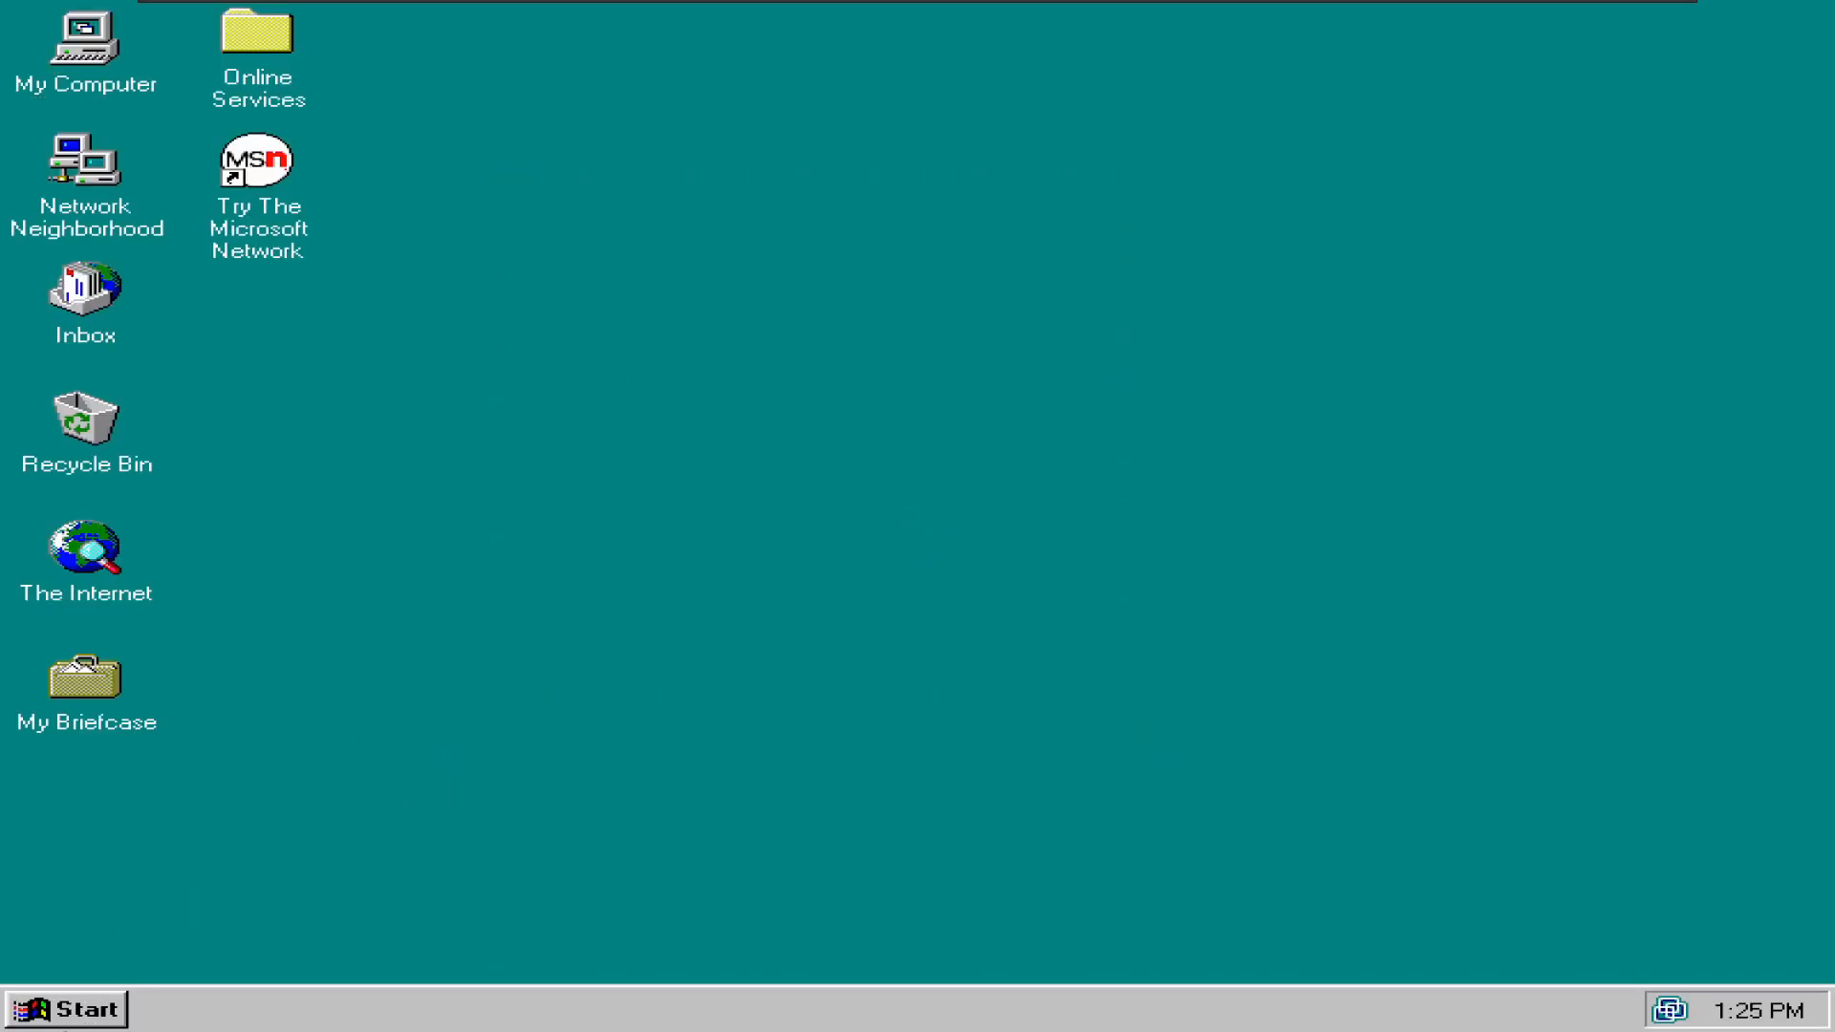
pyautogui.click(65, 1022)
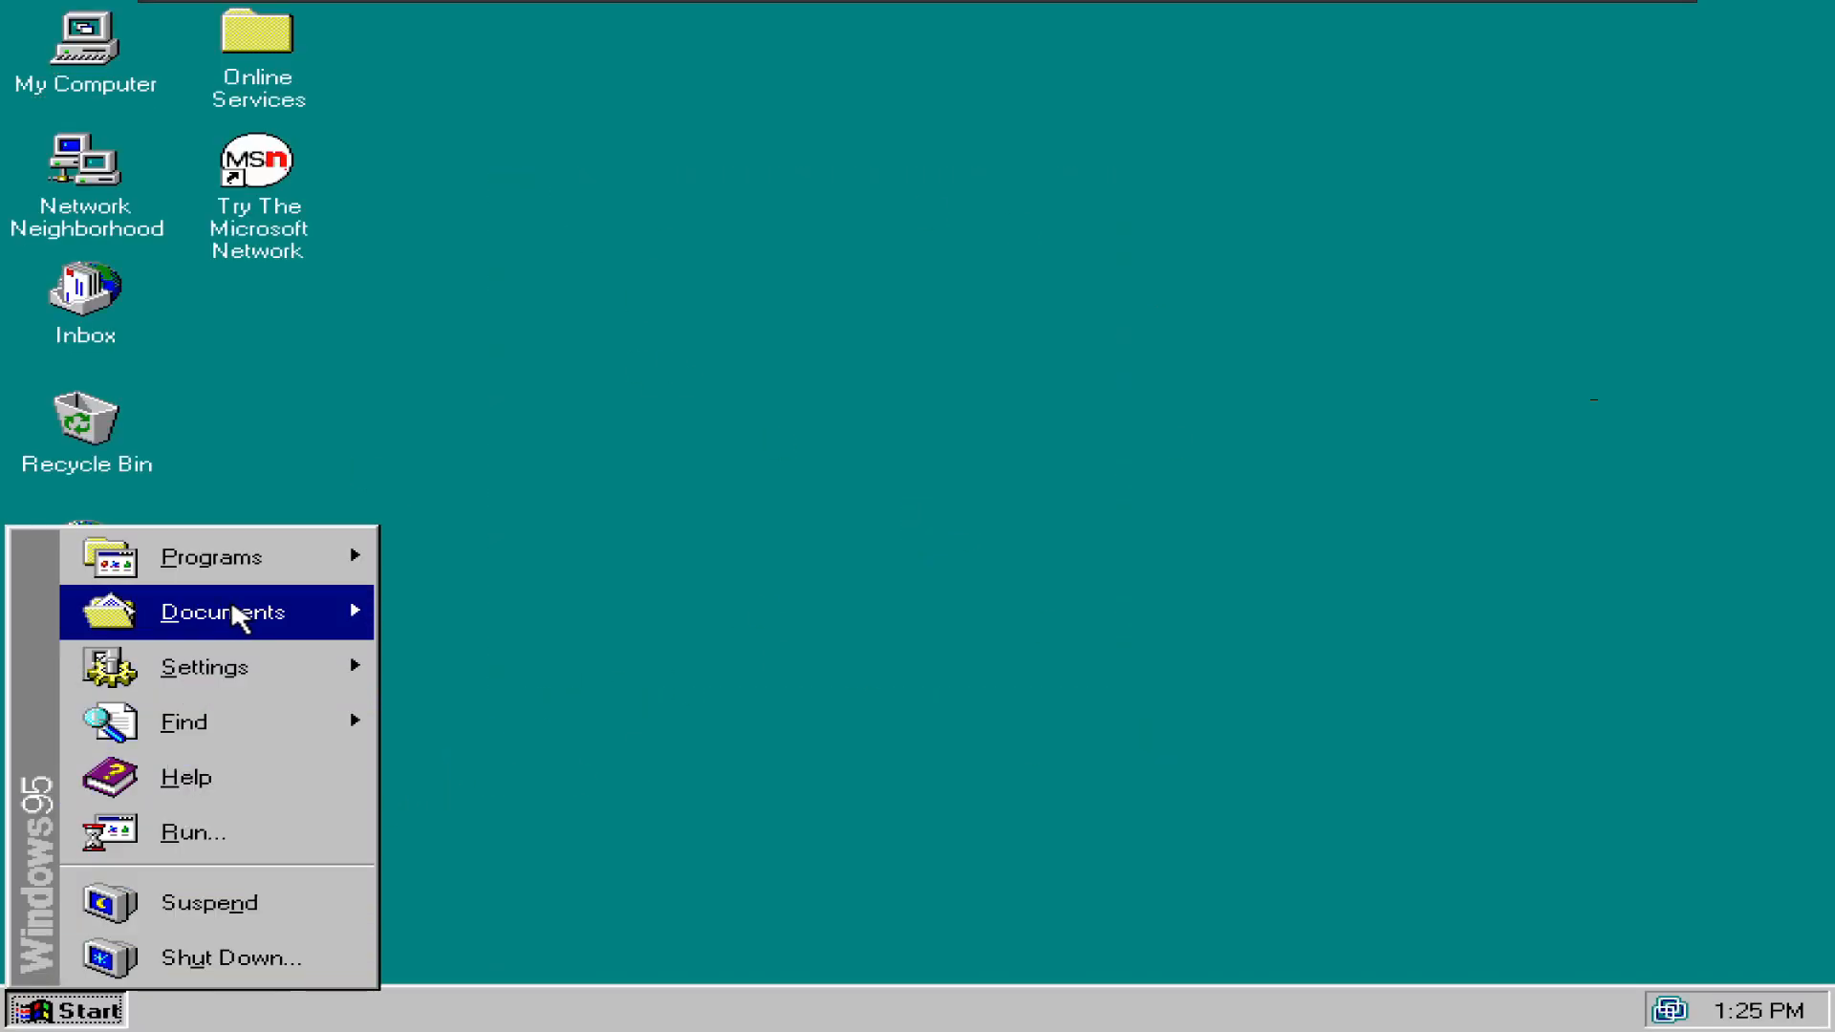
pyautogui.moveTo(243, 587)
pyautogui.click(573, 810)
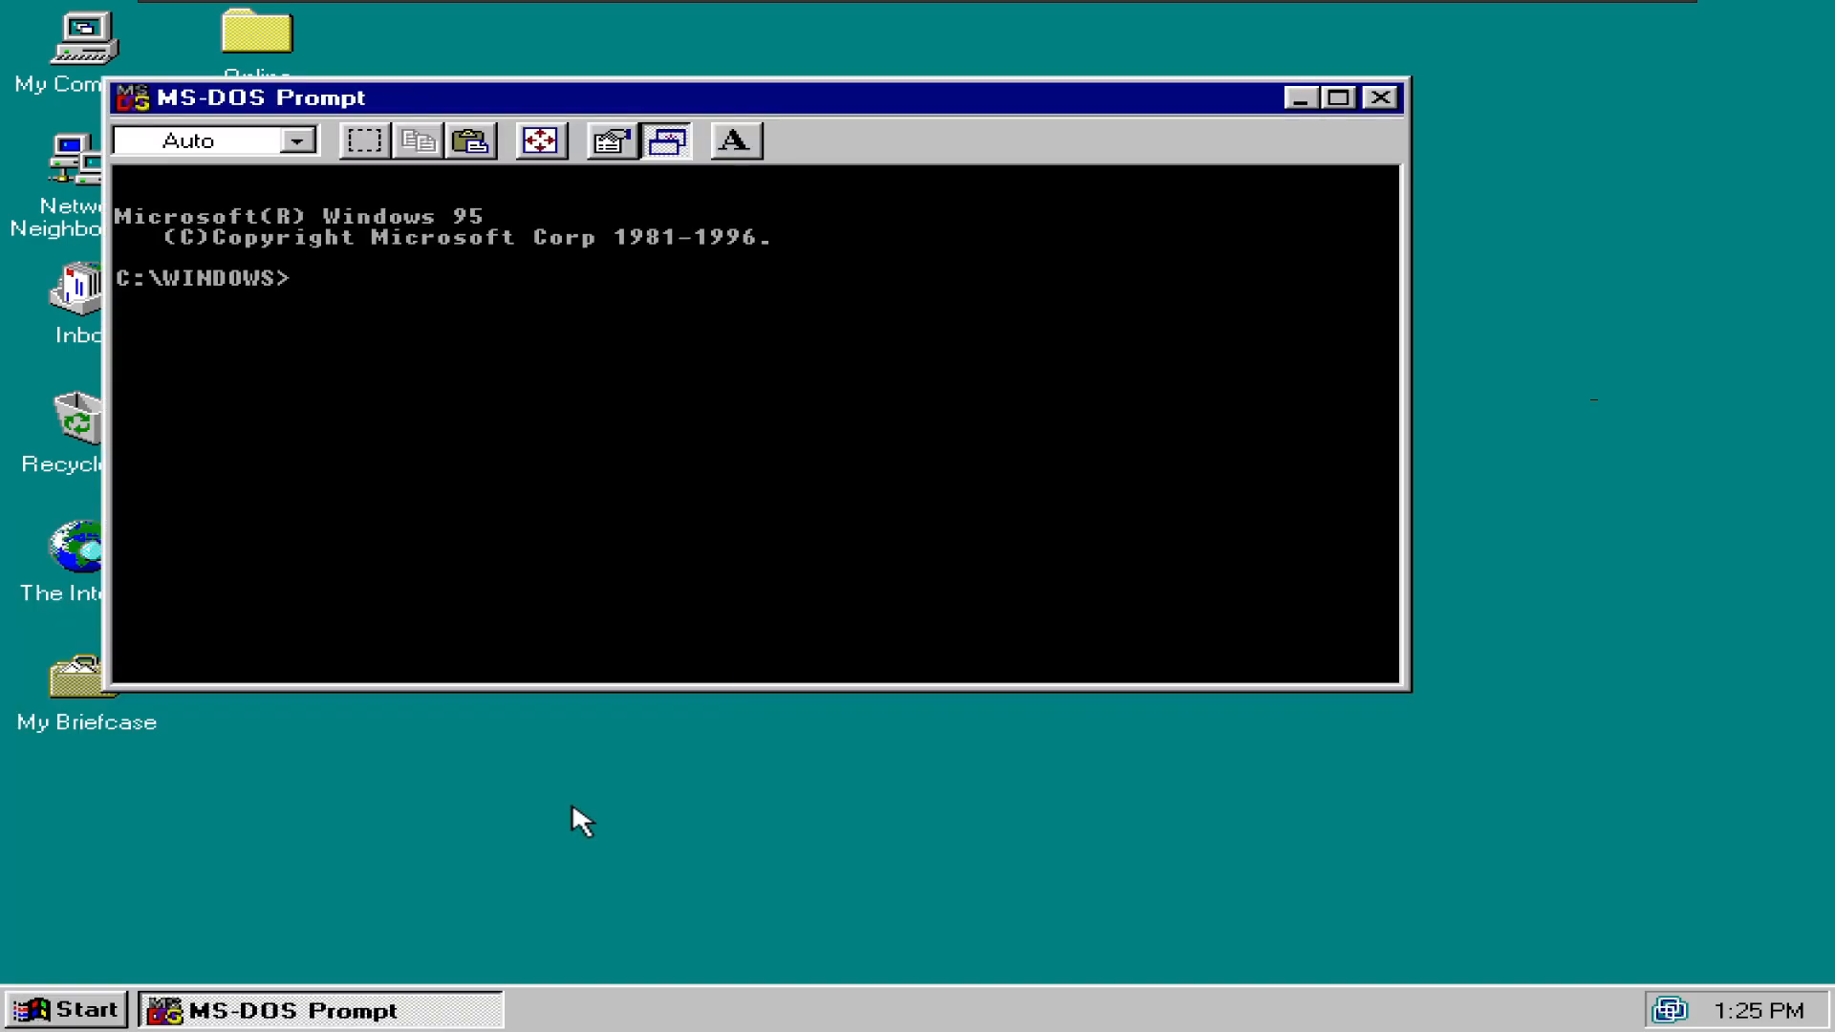
pyautogui.write('dir')
pyautogui.press('Return')
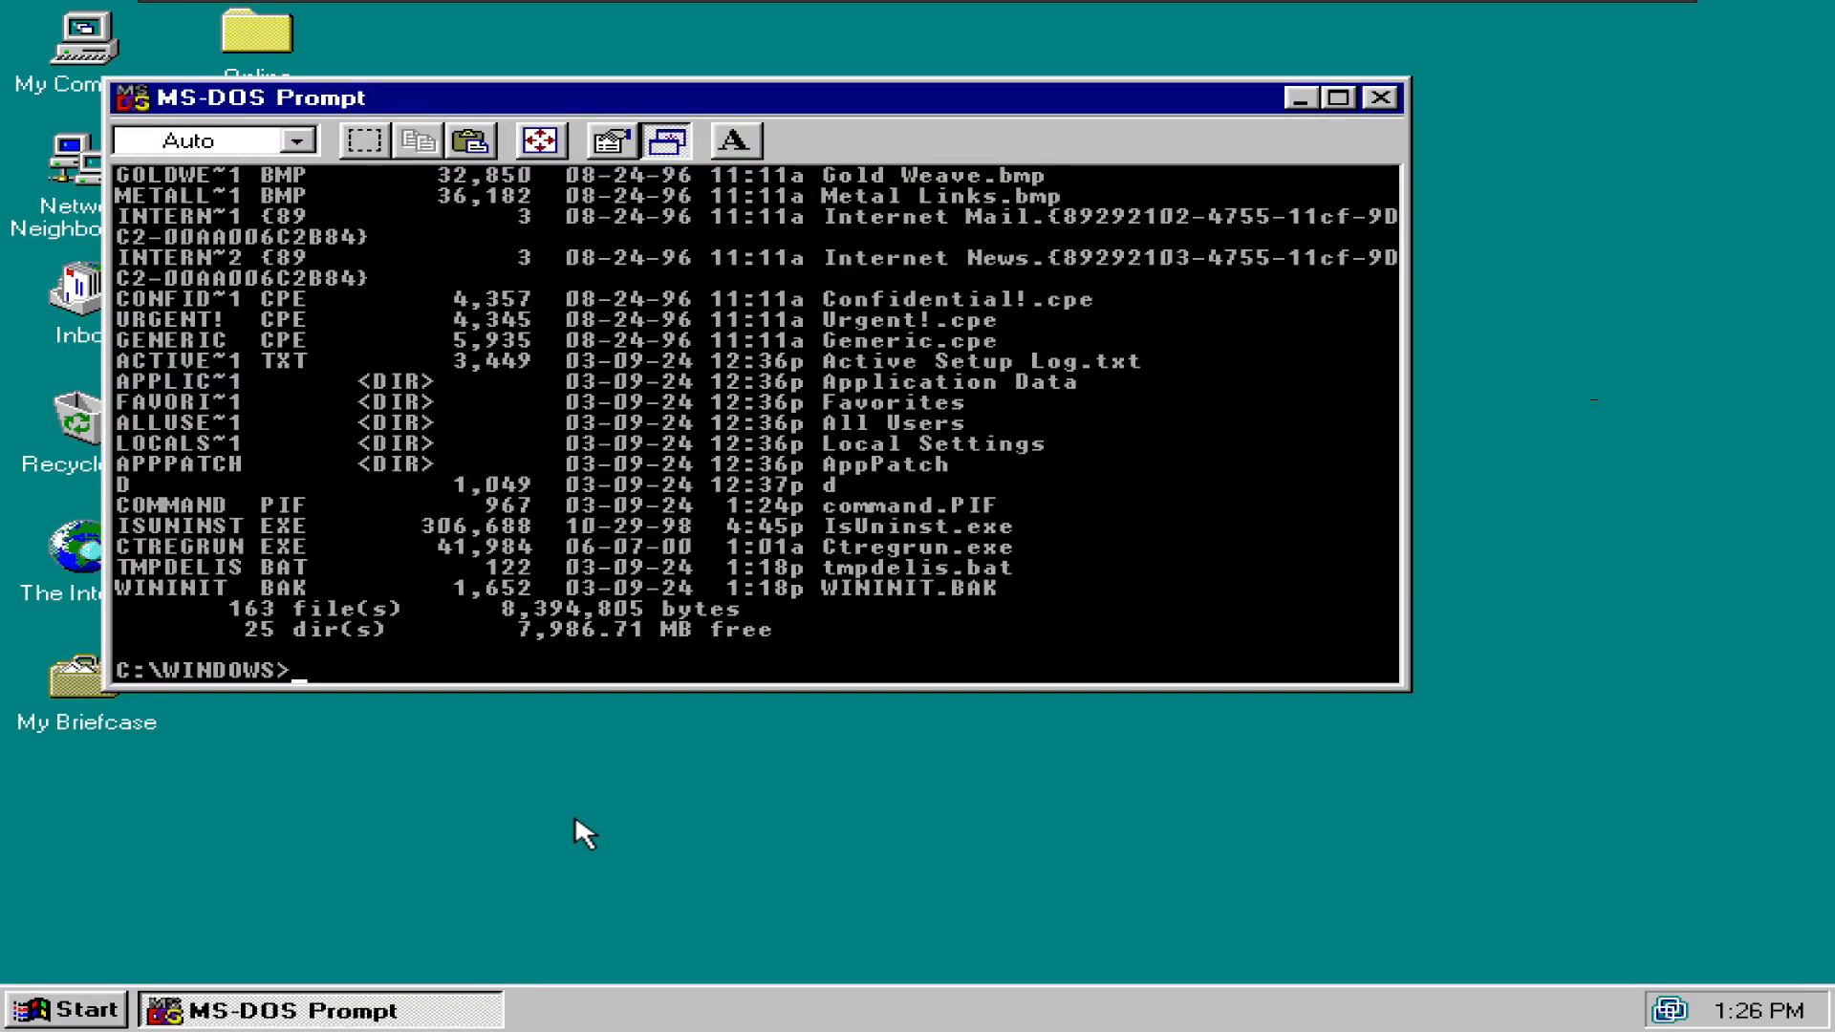
pyautogui.write('exit')
pyautogui.press('Return')
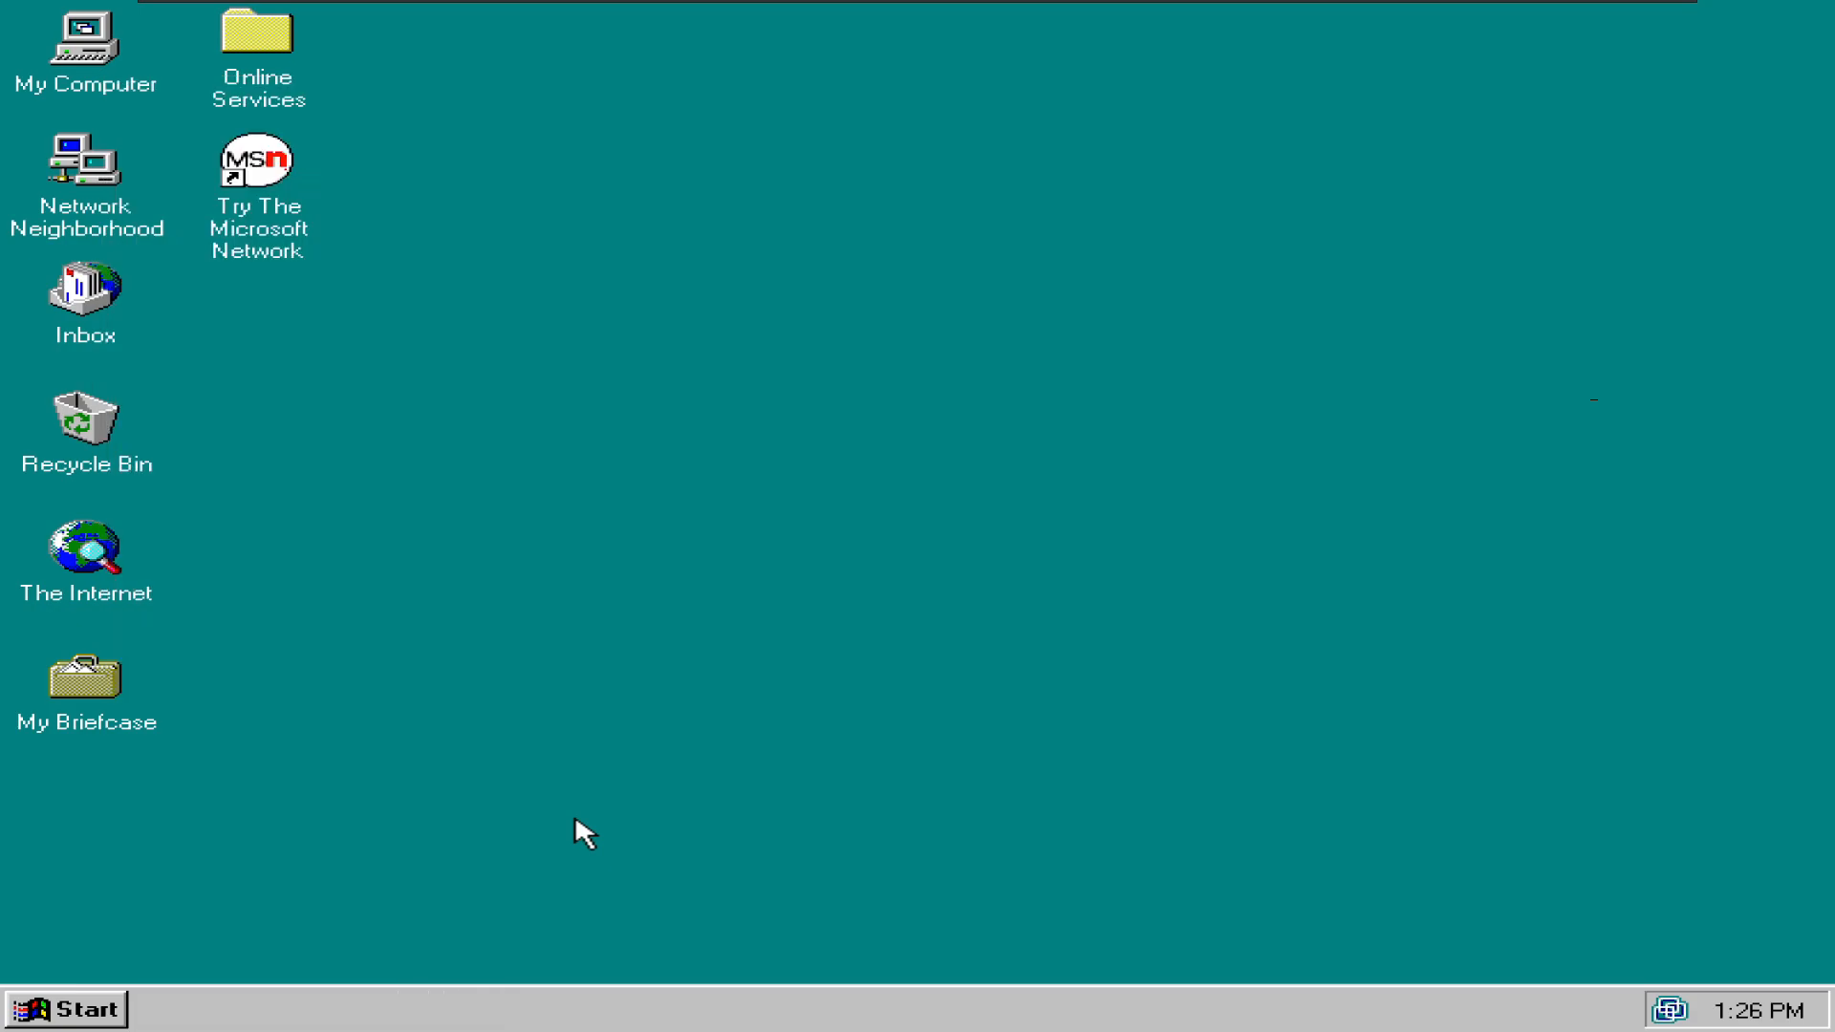
pyautogui.rightClick(60, 61)
pyautogui.click(189, 337)
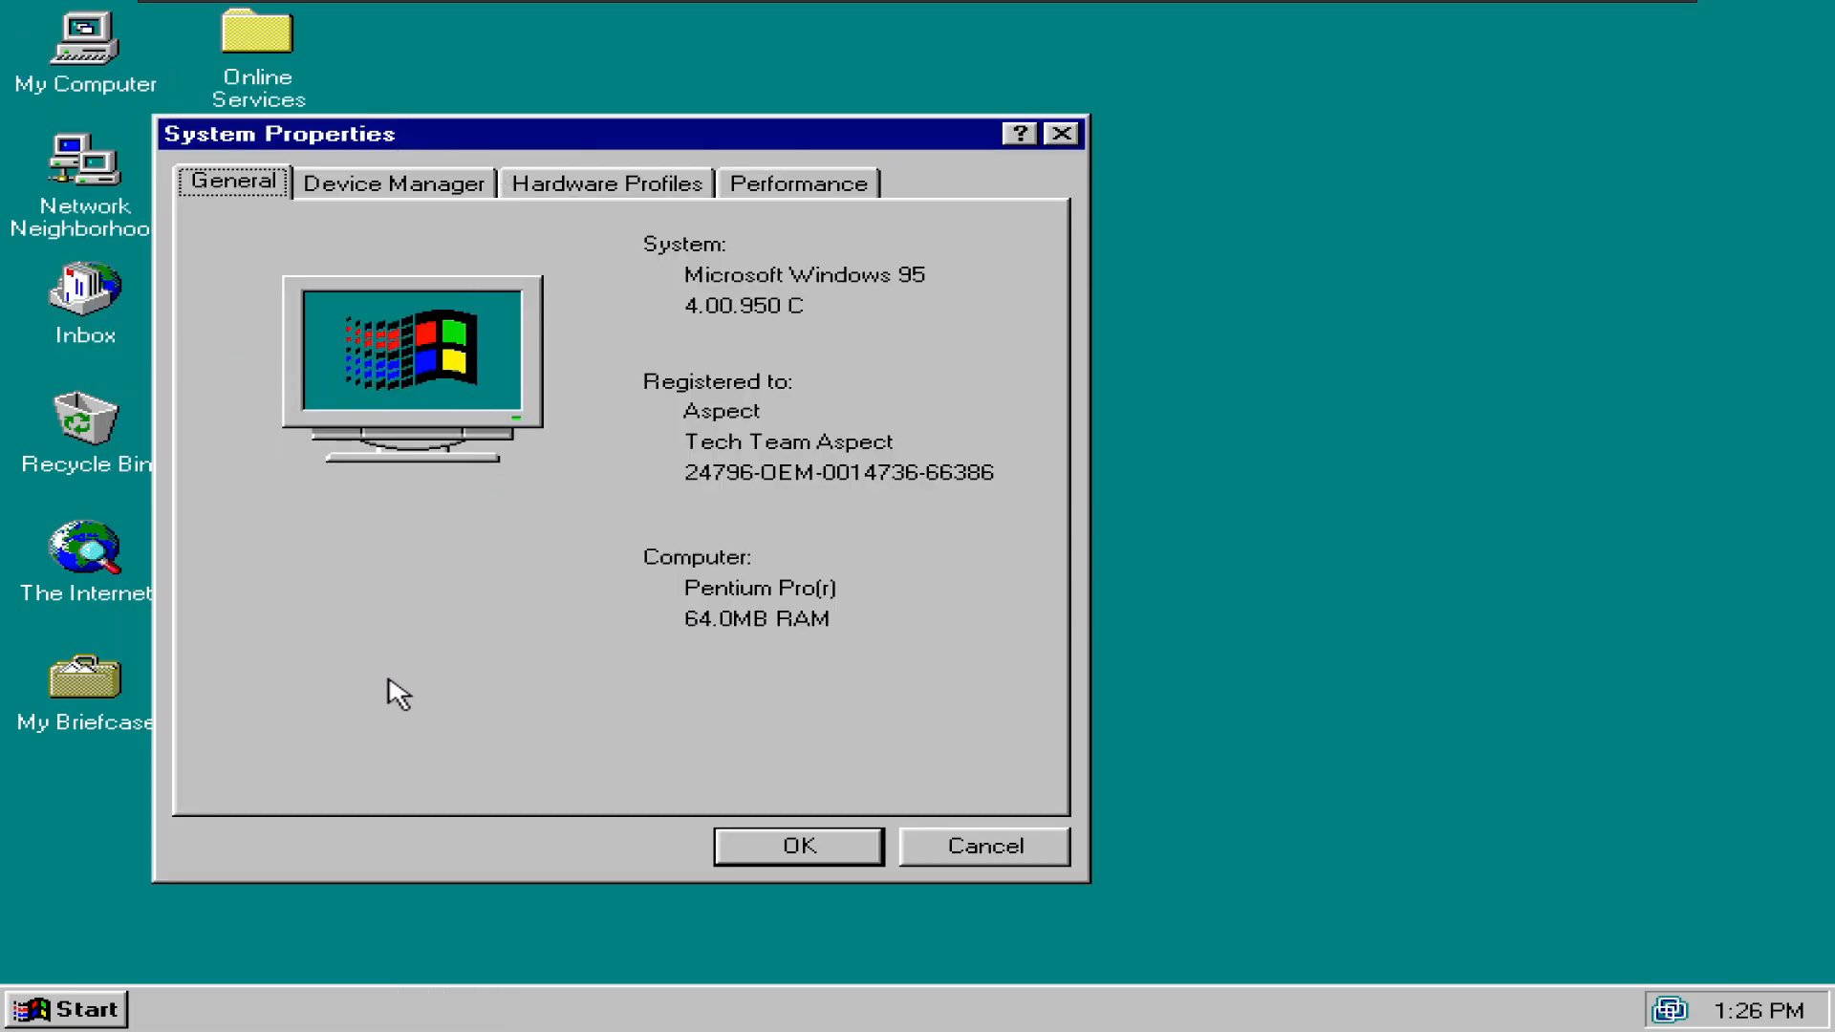
pyautogui.hotkey('ctrl', 'Tab')
pyautogui.hotkey('ctrl', 'Tab')
pyautogui.hotkey('ctrl', 'Tab')
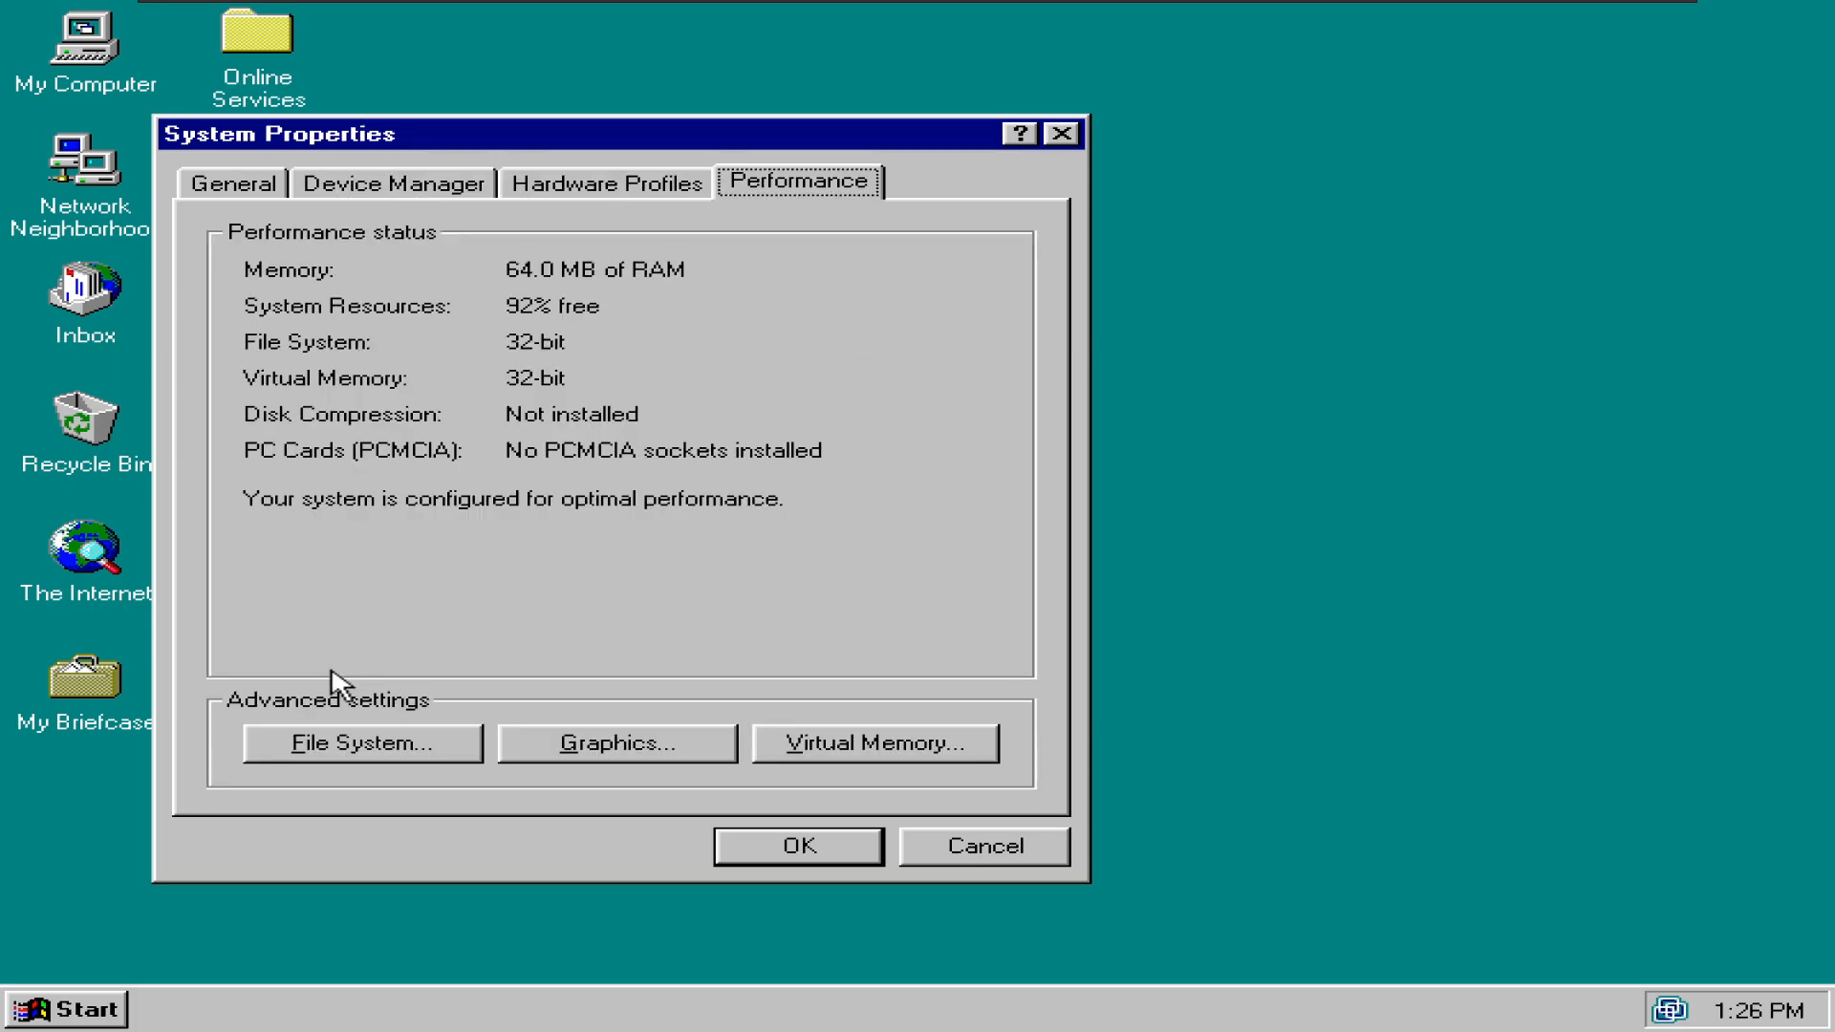
pyautogui.press('Escape')
pyautogui.press('super+r')
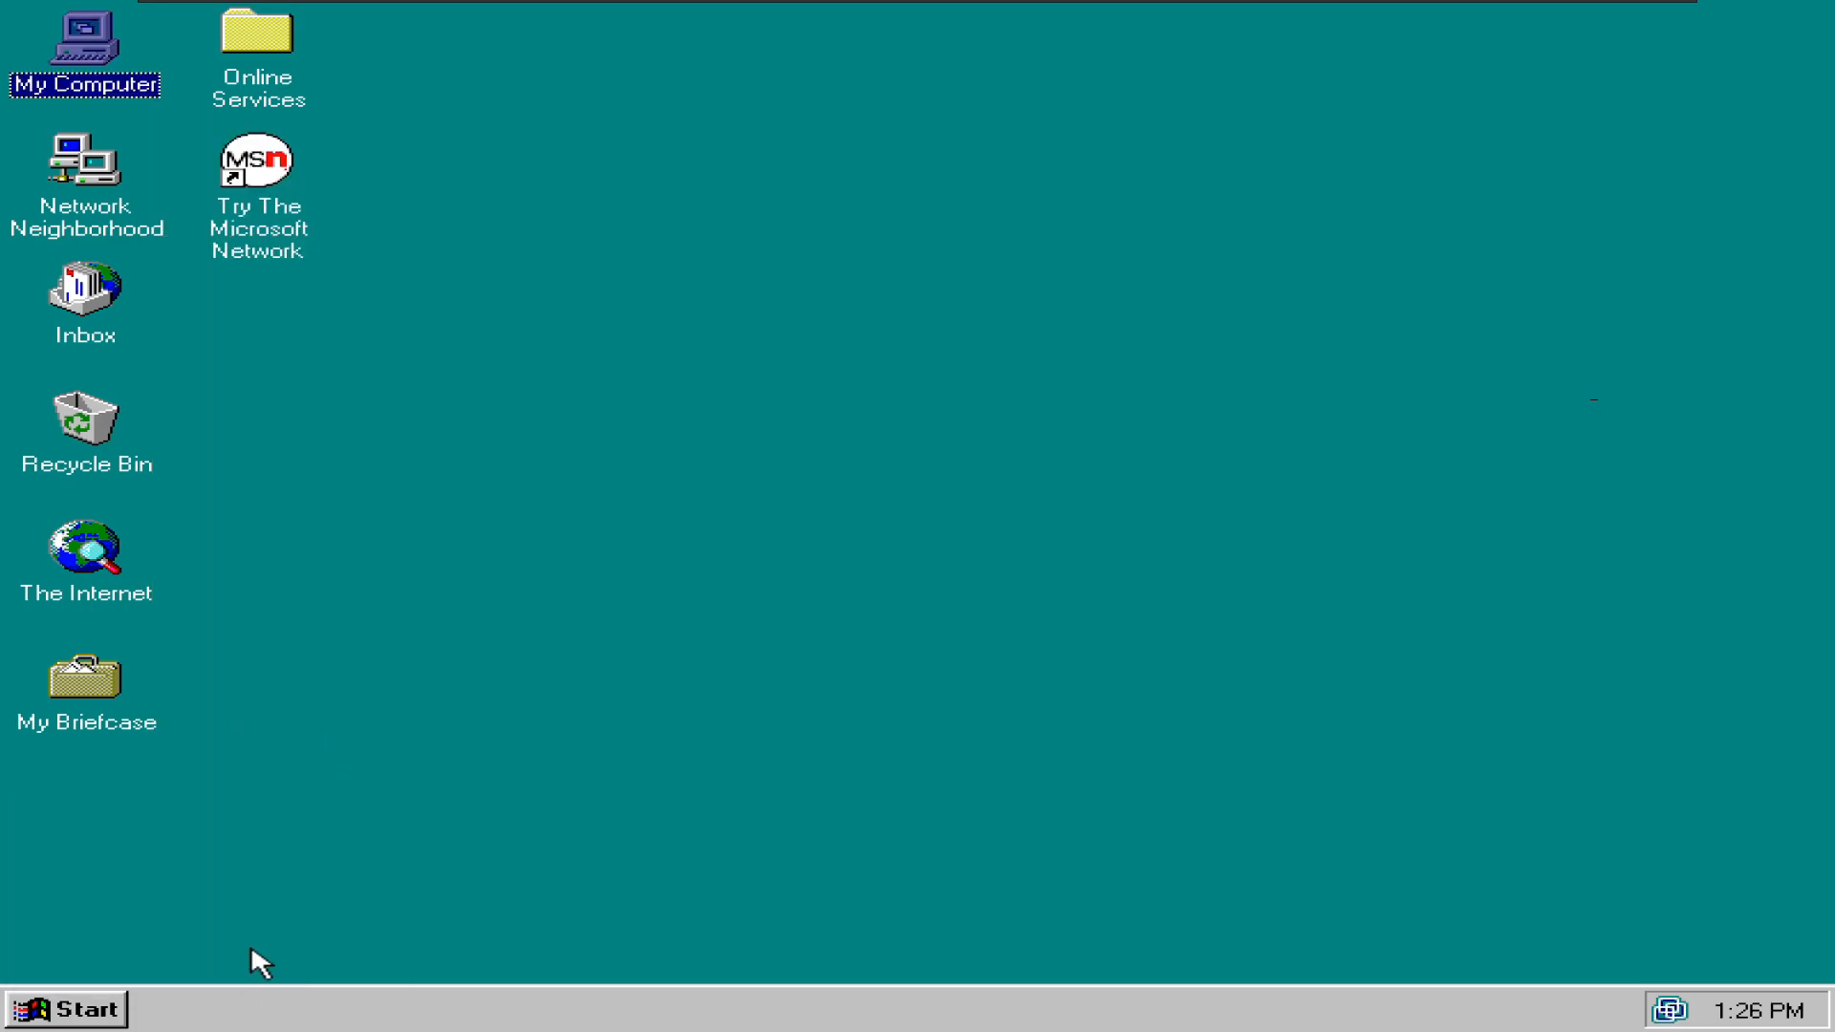
pyautogui.write('winver')
pyautogui.press('Return')
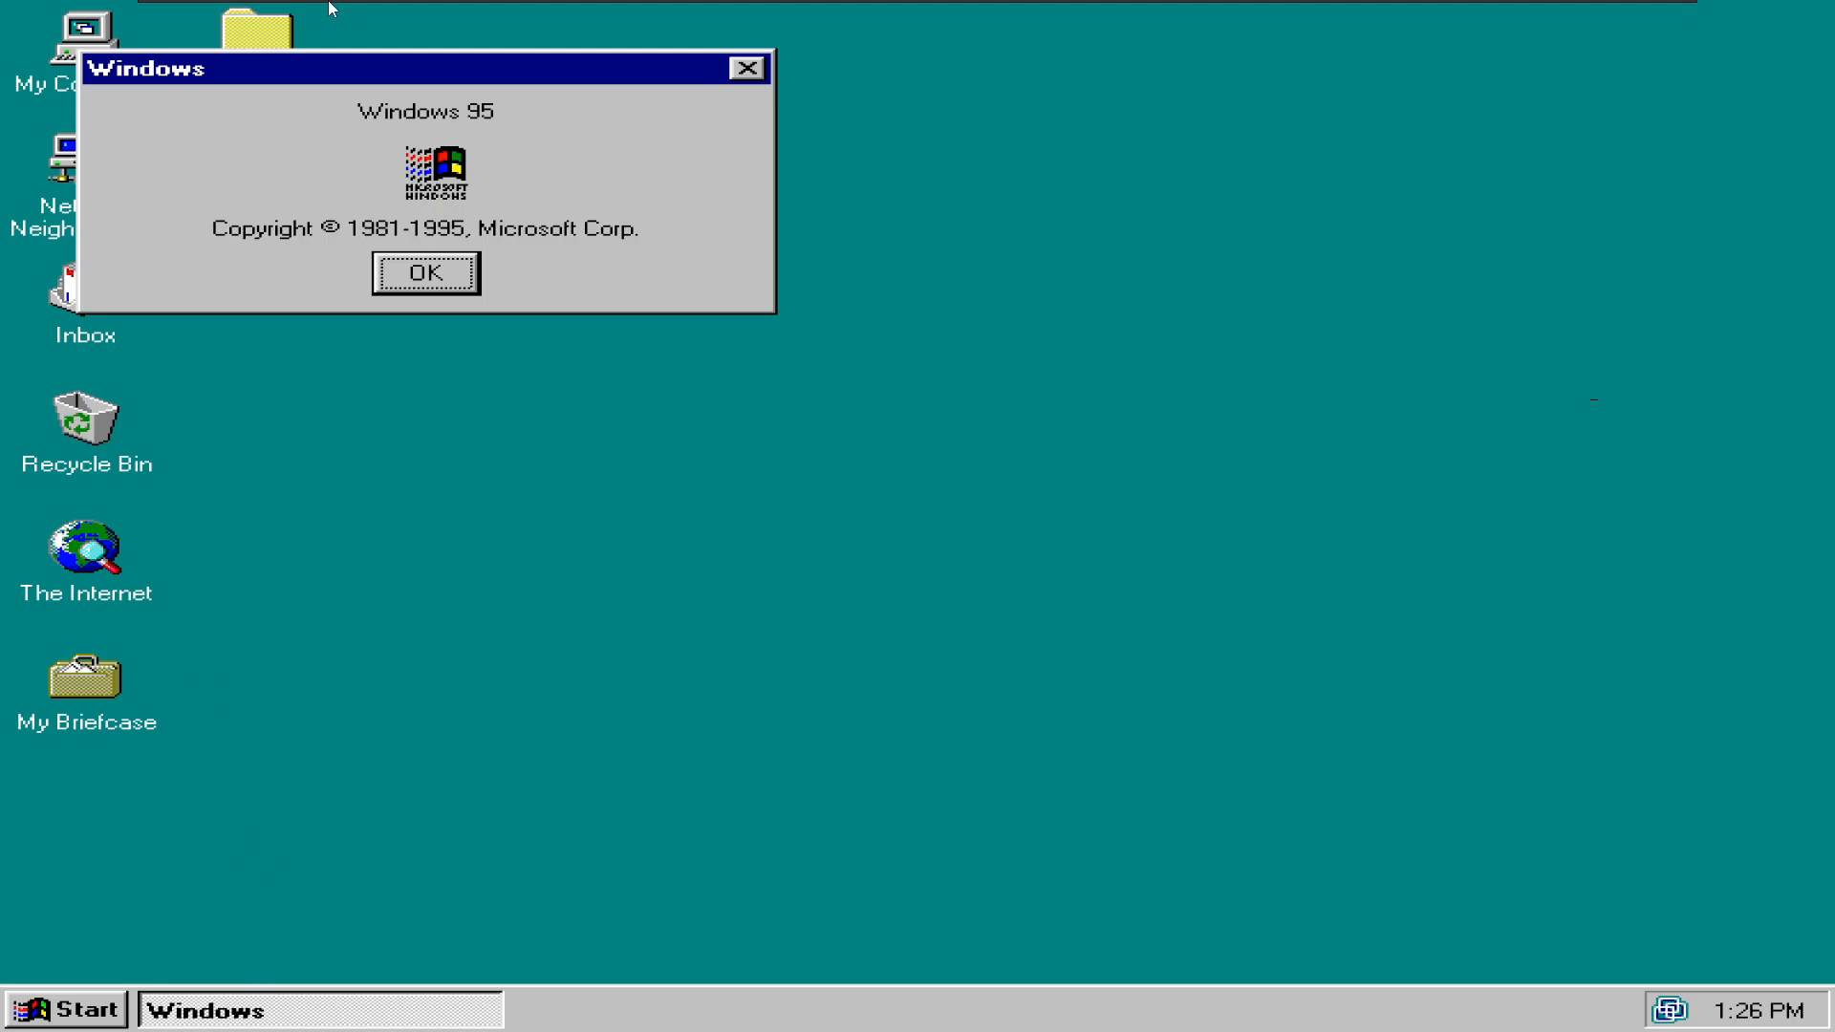
pyautogui.moveTo(782, 304); pyautogui.dragTo(697, 532)
pyautogui.press('Return')
pyautogui.press('super+e')
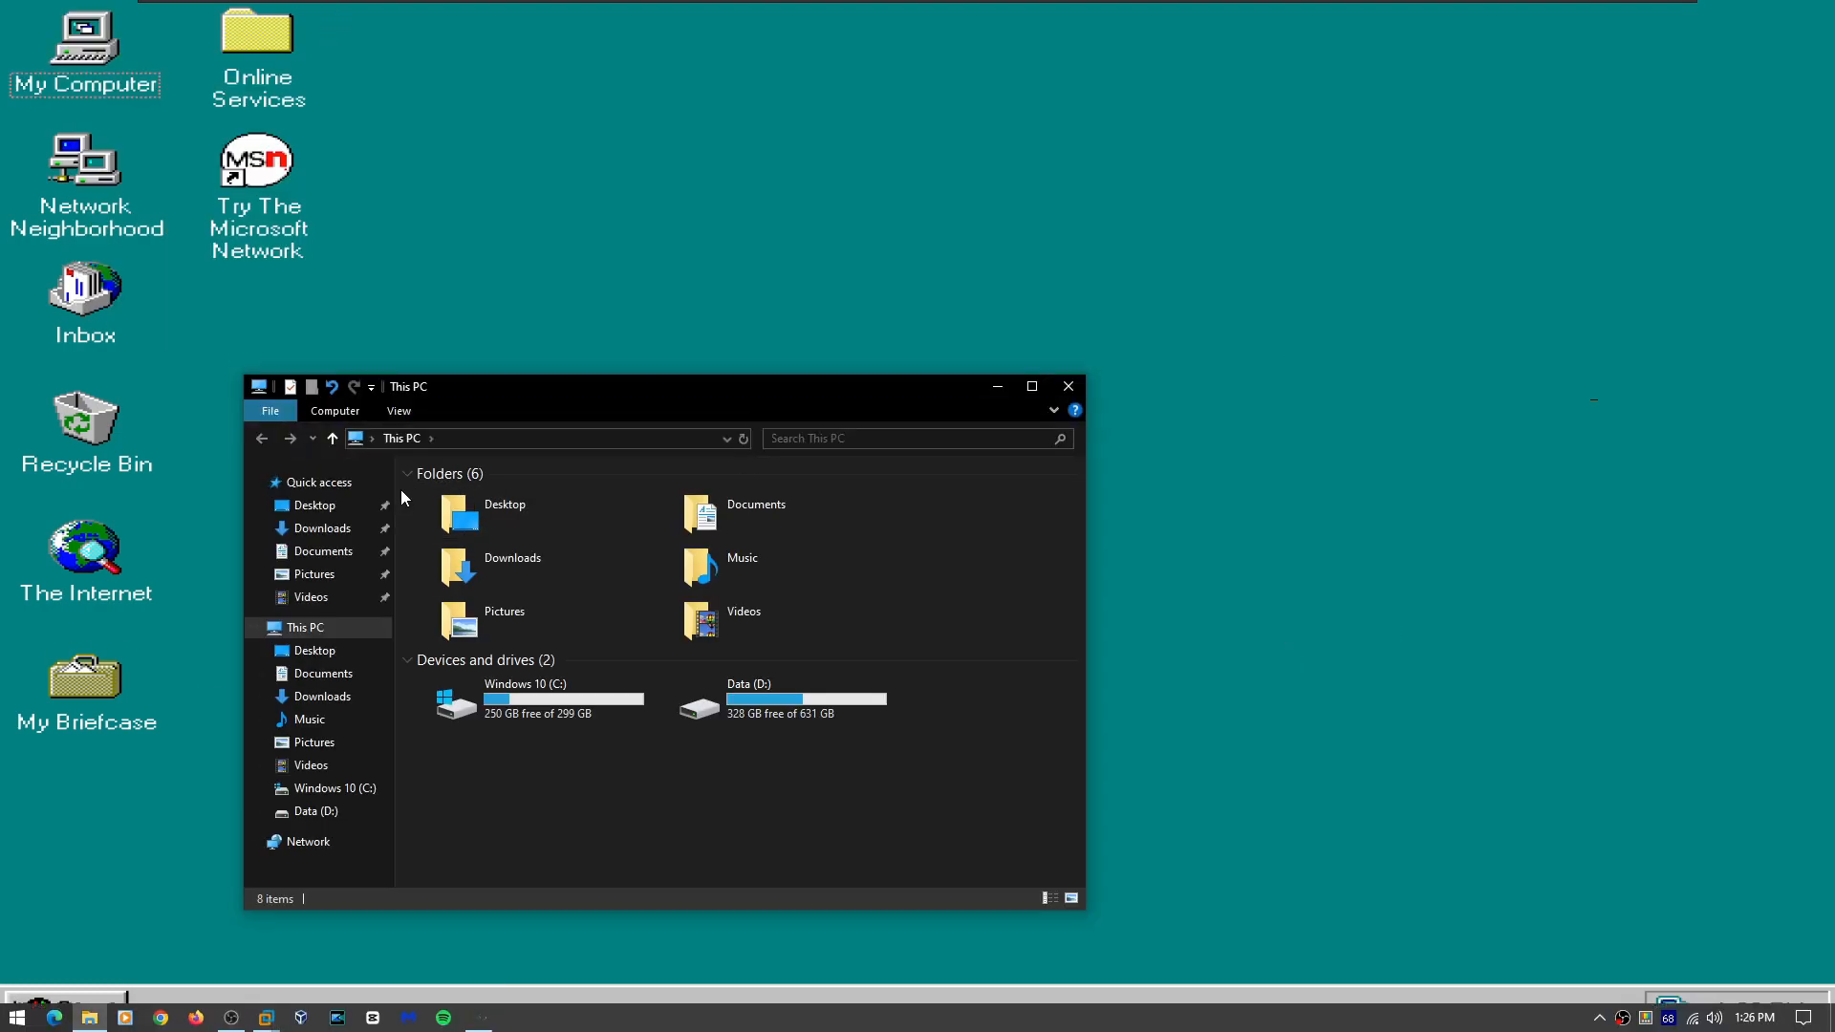
pyautogui.moveTo(445, 391); pyautogui.dragTo(0, 365)
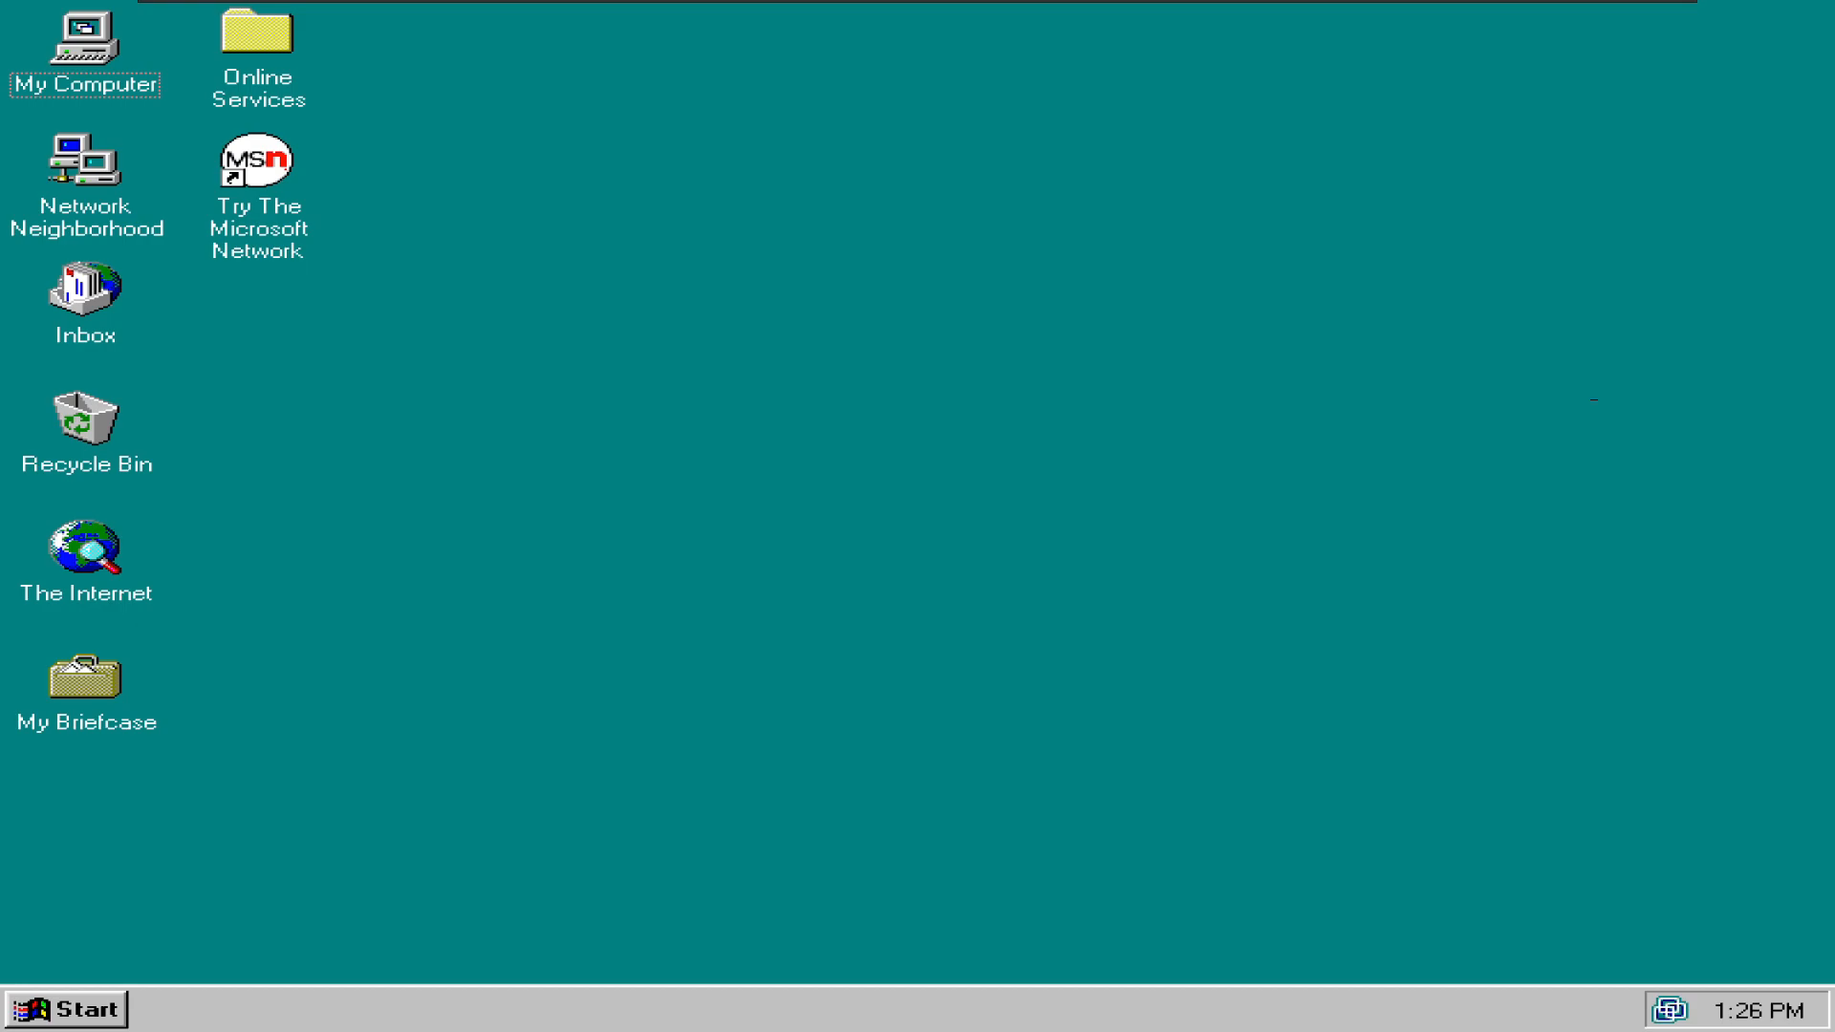
# - Copy the Aurora Wallpaper image onto the VM desktop and place it below My Briefcase
pyautogui.moveTo(927, 1027); pyautogui.dragTo(978, 514)
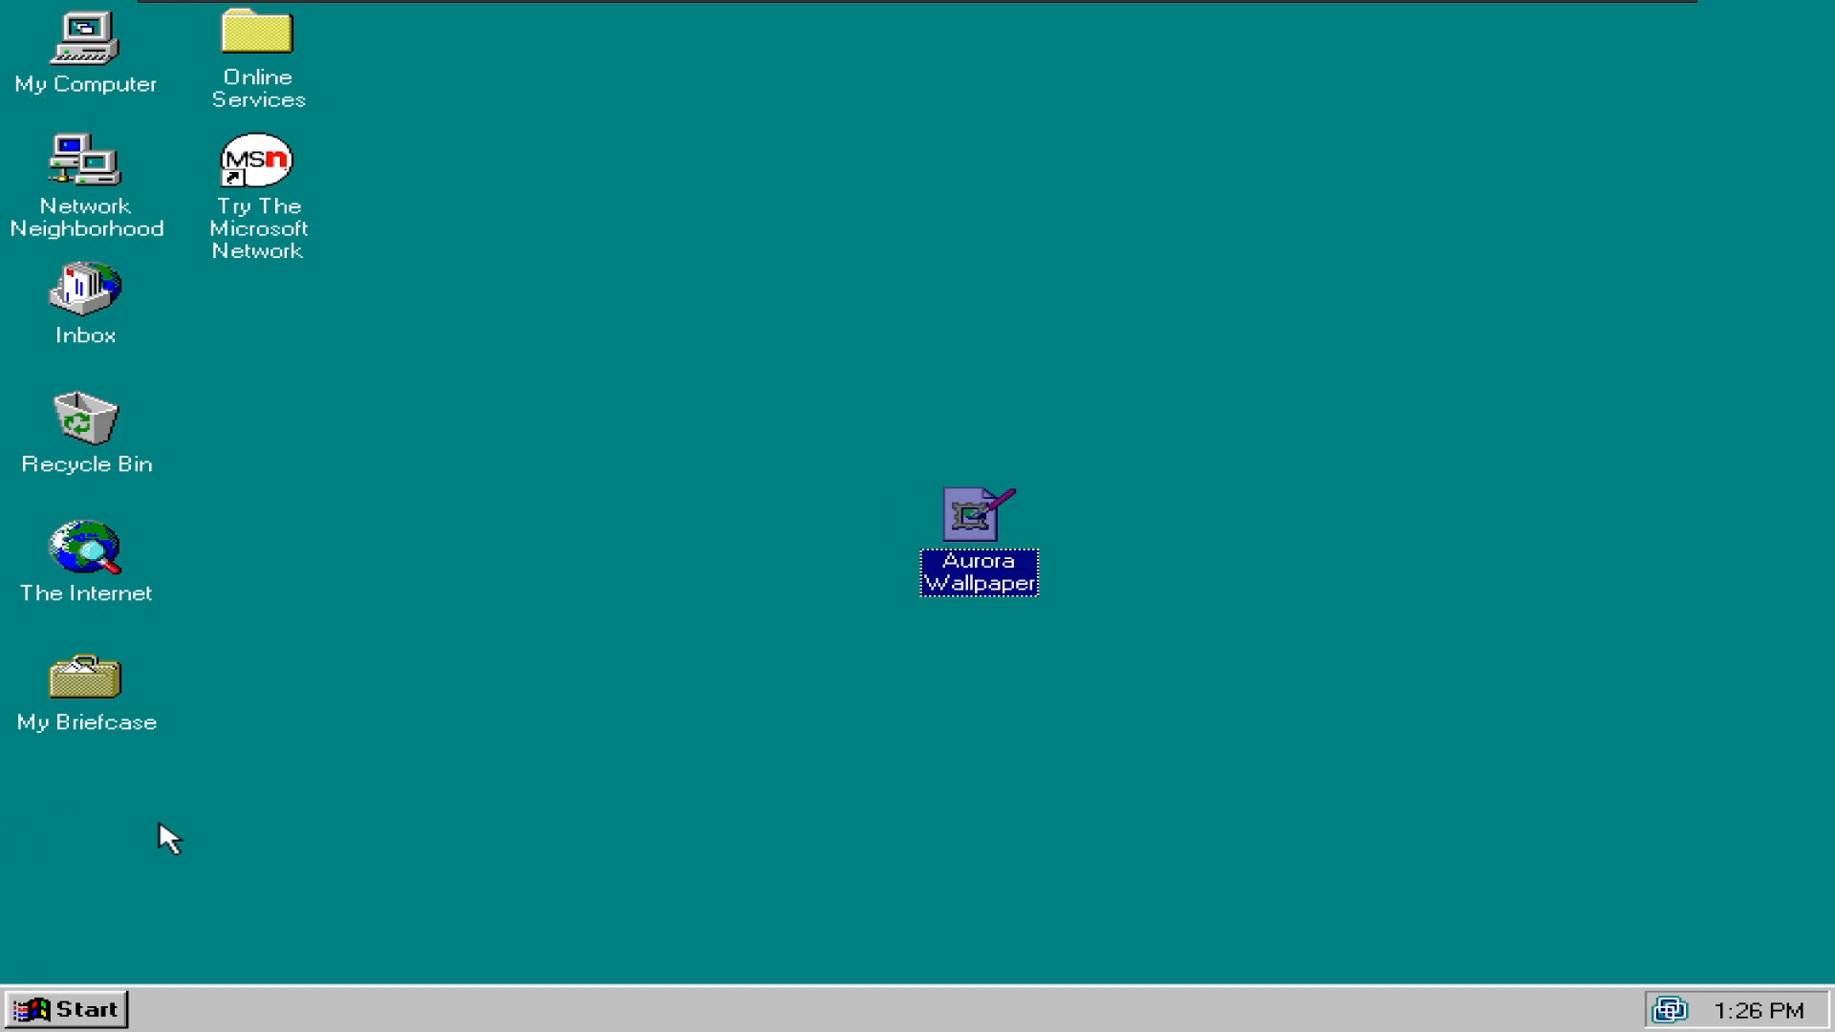
pyautogui.moveTo(965, 527); pyautogui.dragTo(74, 805)
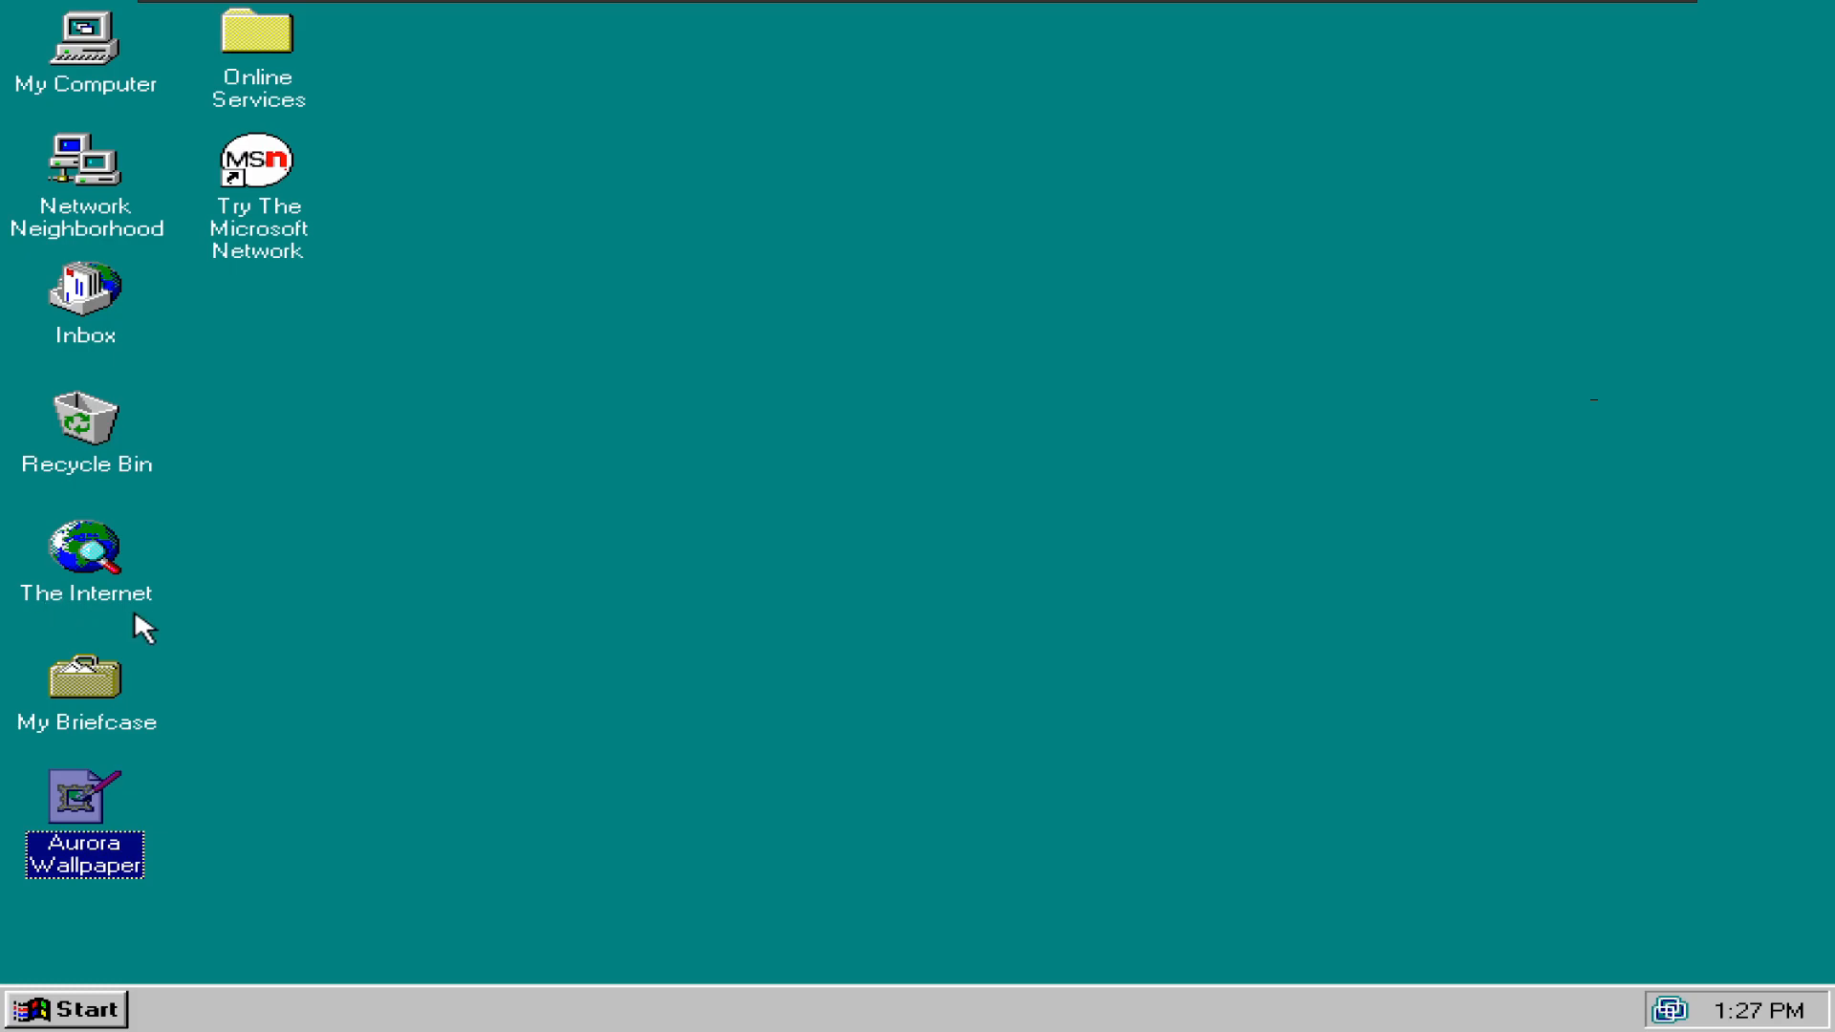
pyautogui.rightClick(107, 848)
# - From Display Properties, browse the Windows desktop folder for a wallpaper using a PNG filter
pyautogui.rightClick(76, 984)
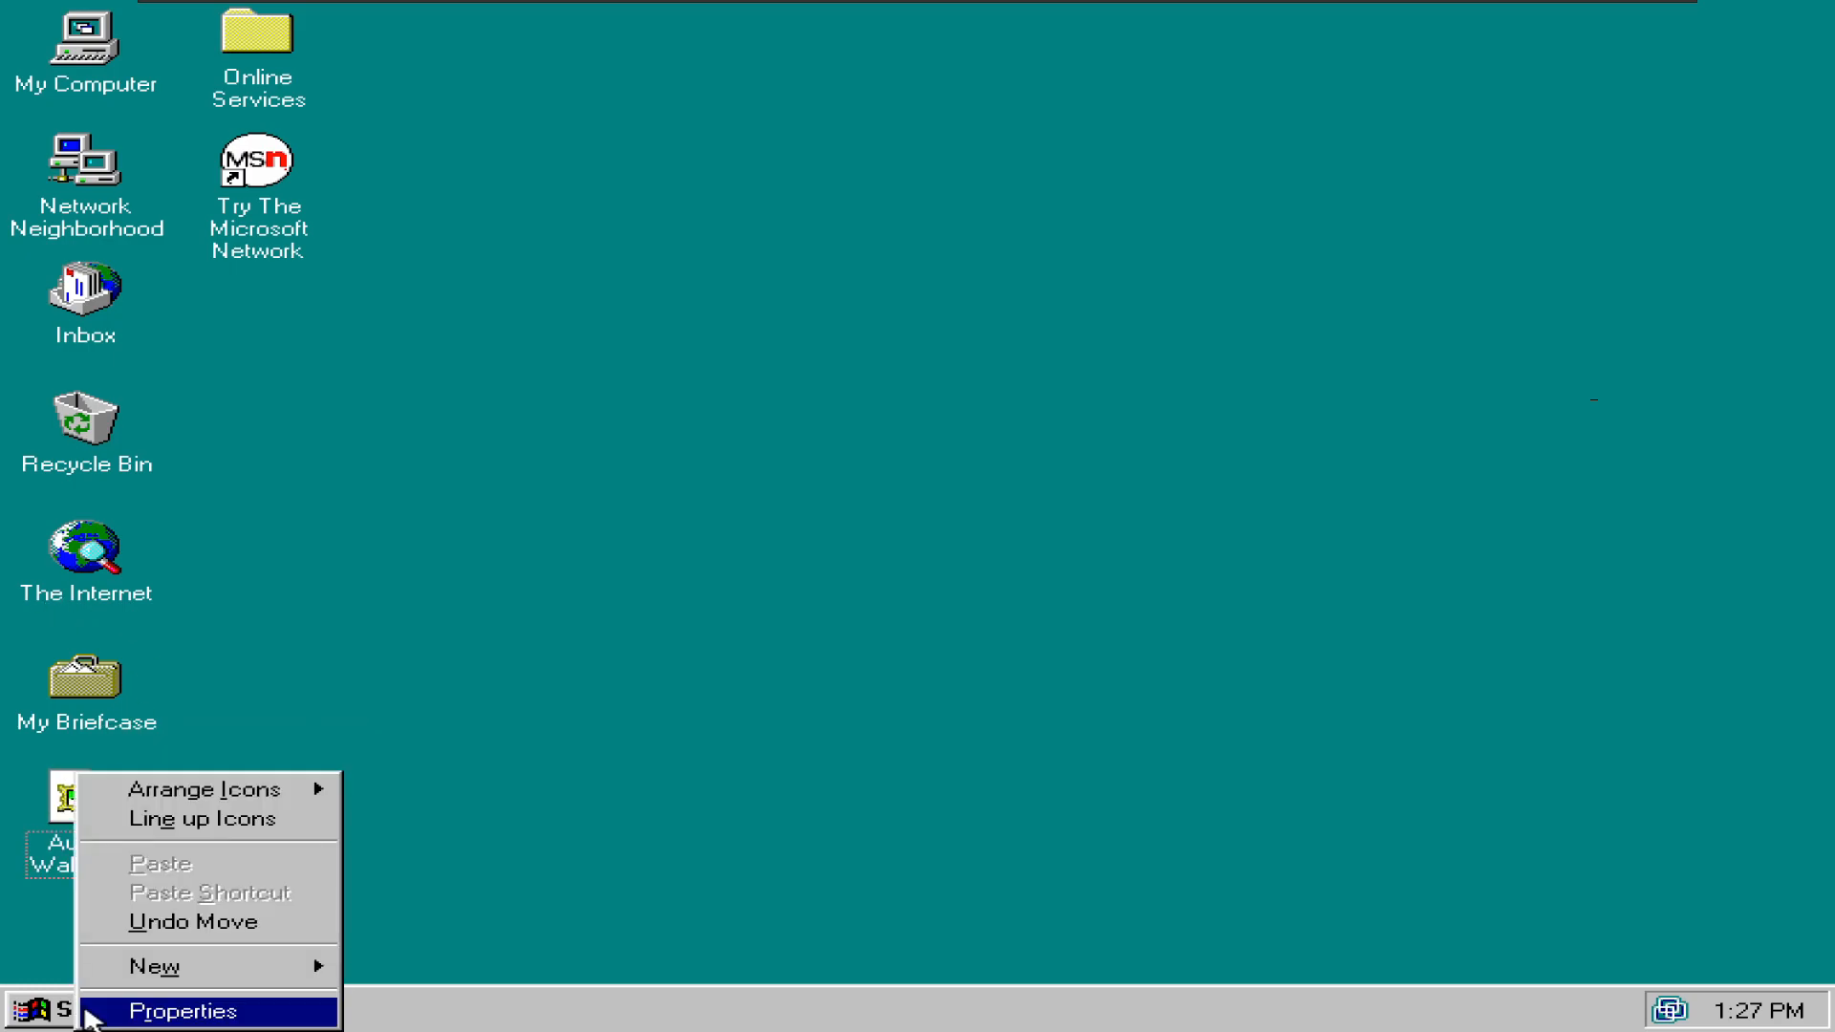
pyautogui.click(96, 1008)
pyautogui.click(1085, 812)
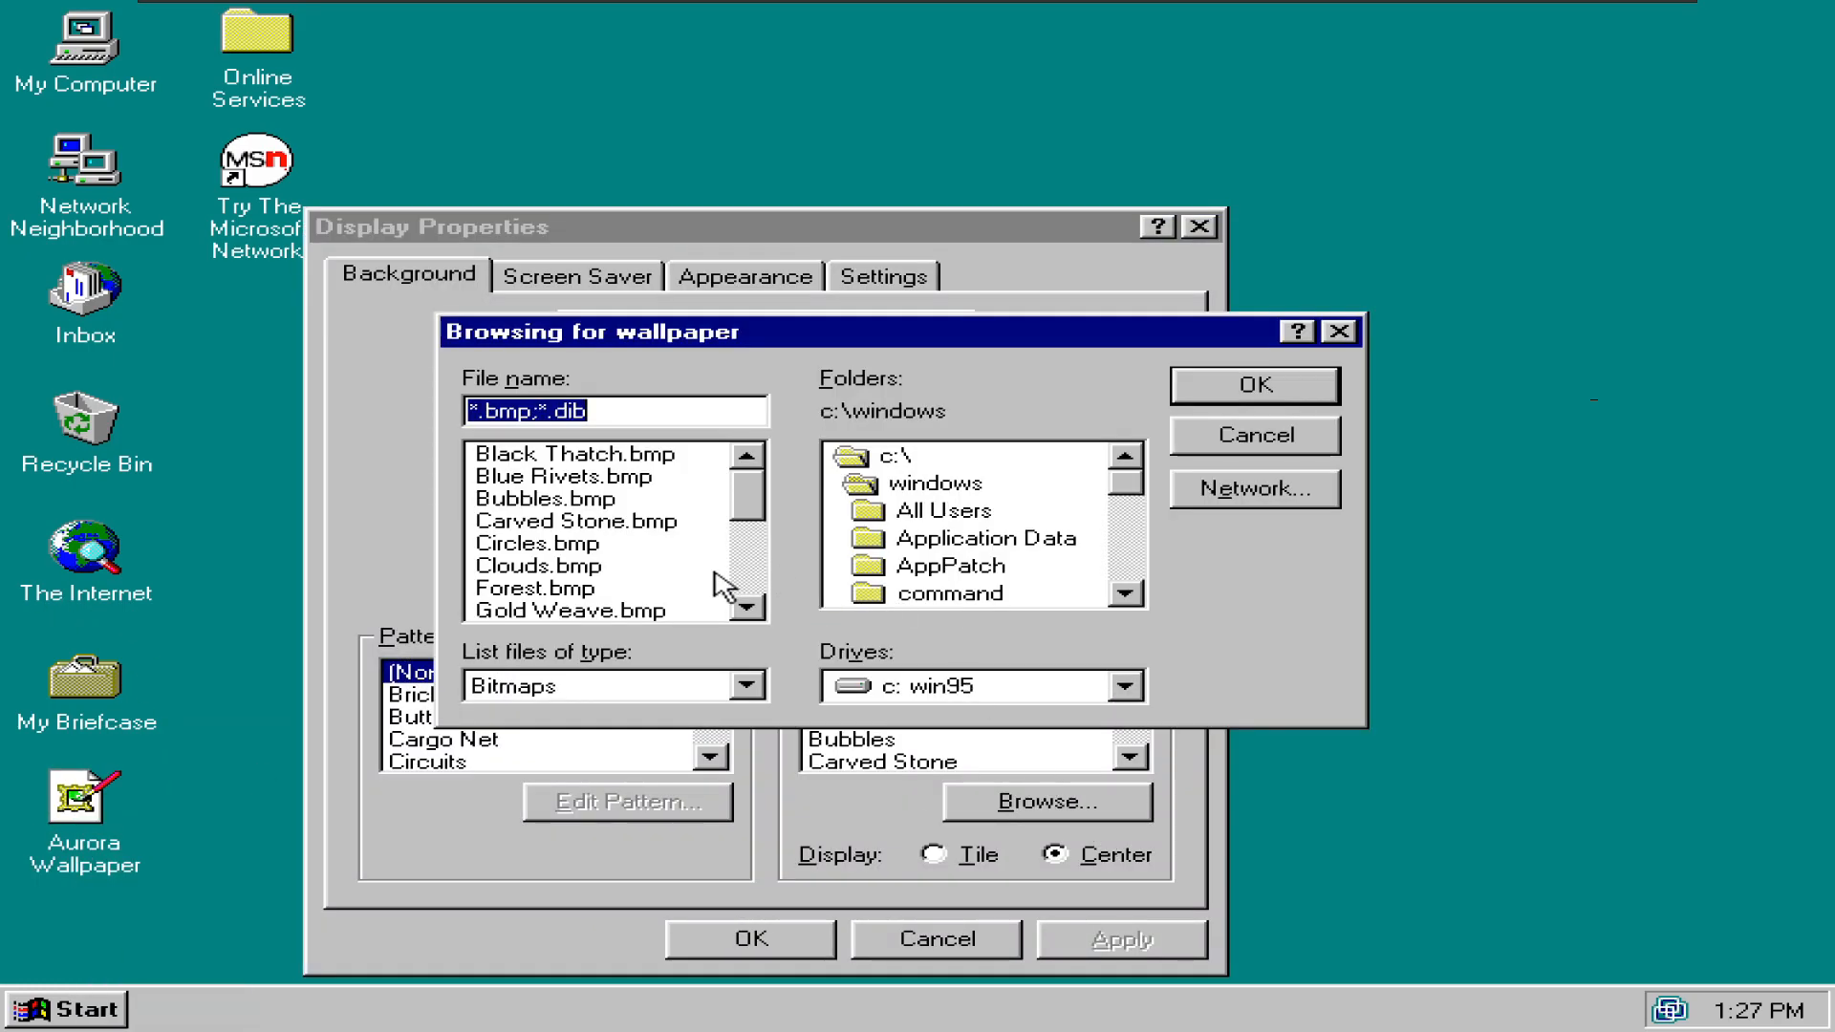
pyautogui.write('=')
pyautogui.write('.png')
pyautogui.press('Return')
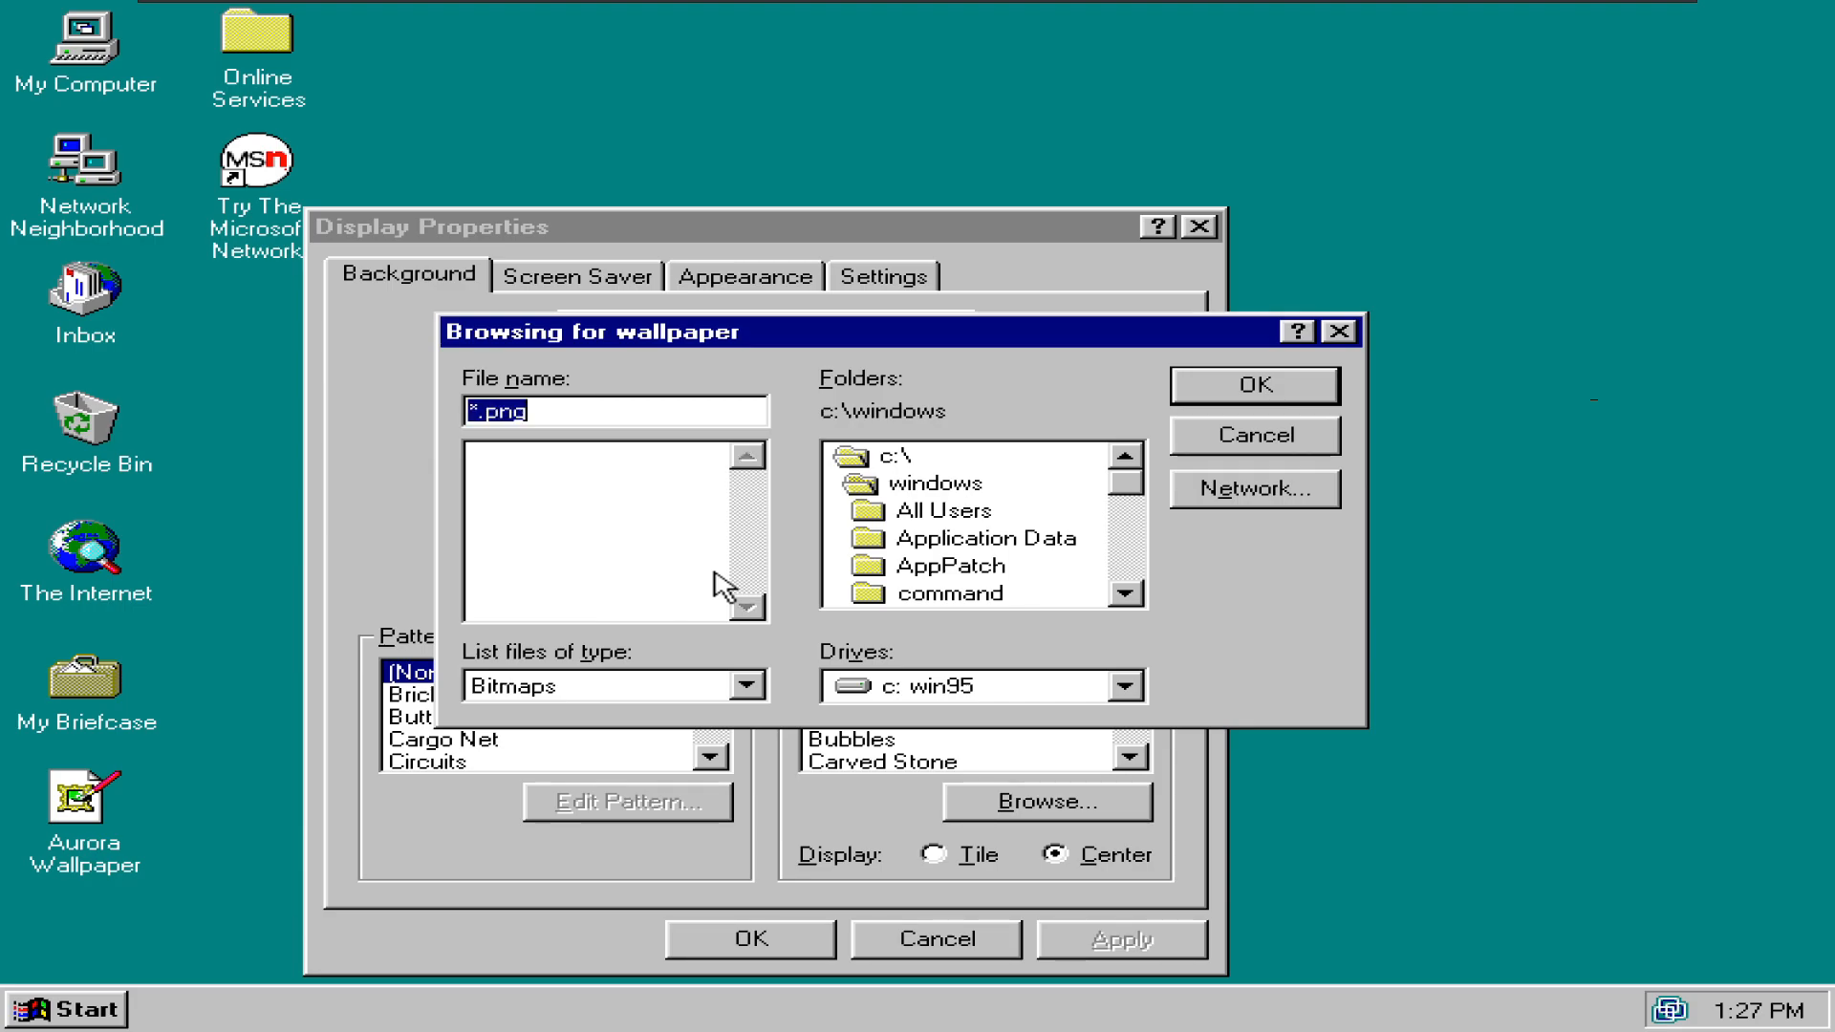
pyautogui.click(895, 484)
pyautogui.press('d')
pyautogui.press('Return')
pyautogui.press('o')
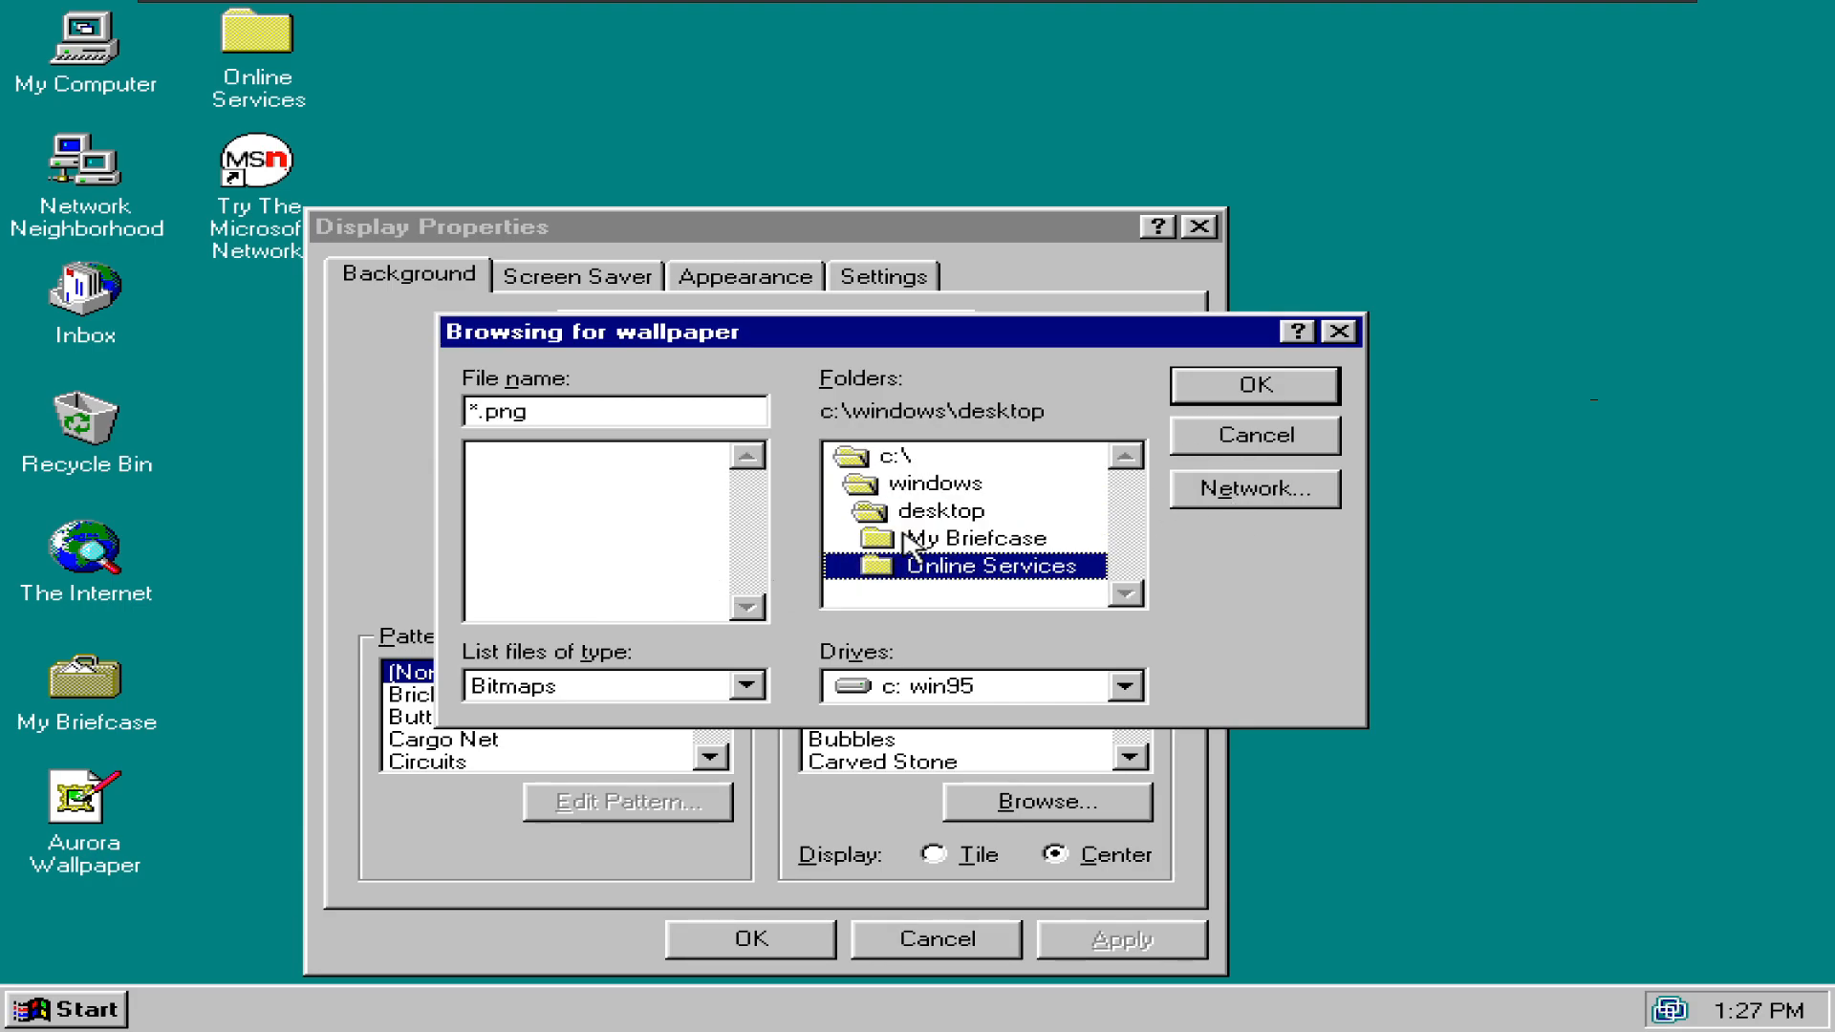
pyautogui.click(97, 774)
# - Filter the list to jpg and choose Aurora Wallpaper.jpg as the wallpaper
pyautogui.click(623, 408)
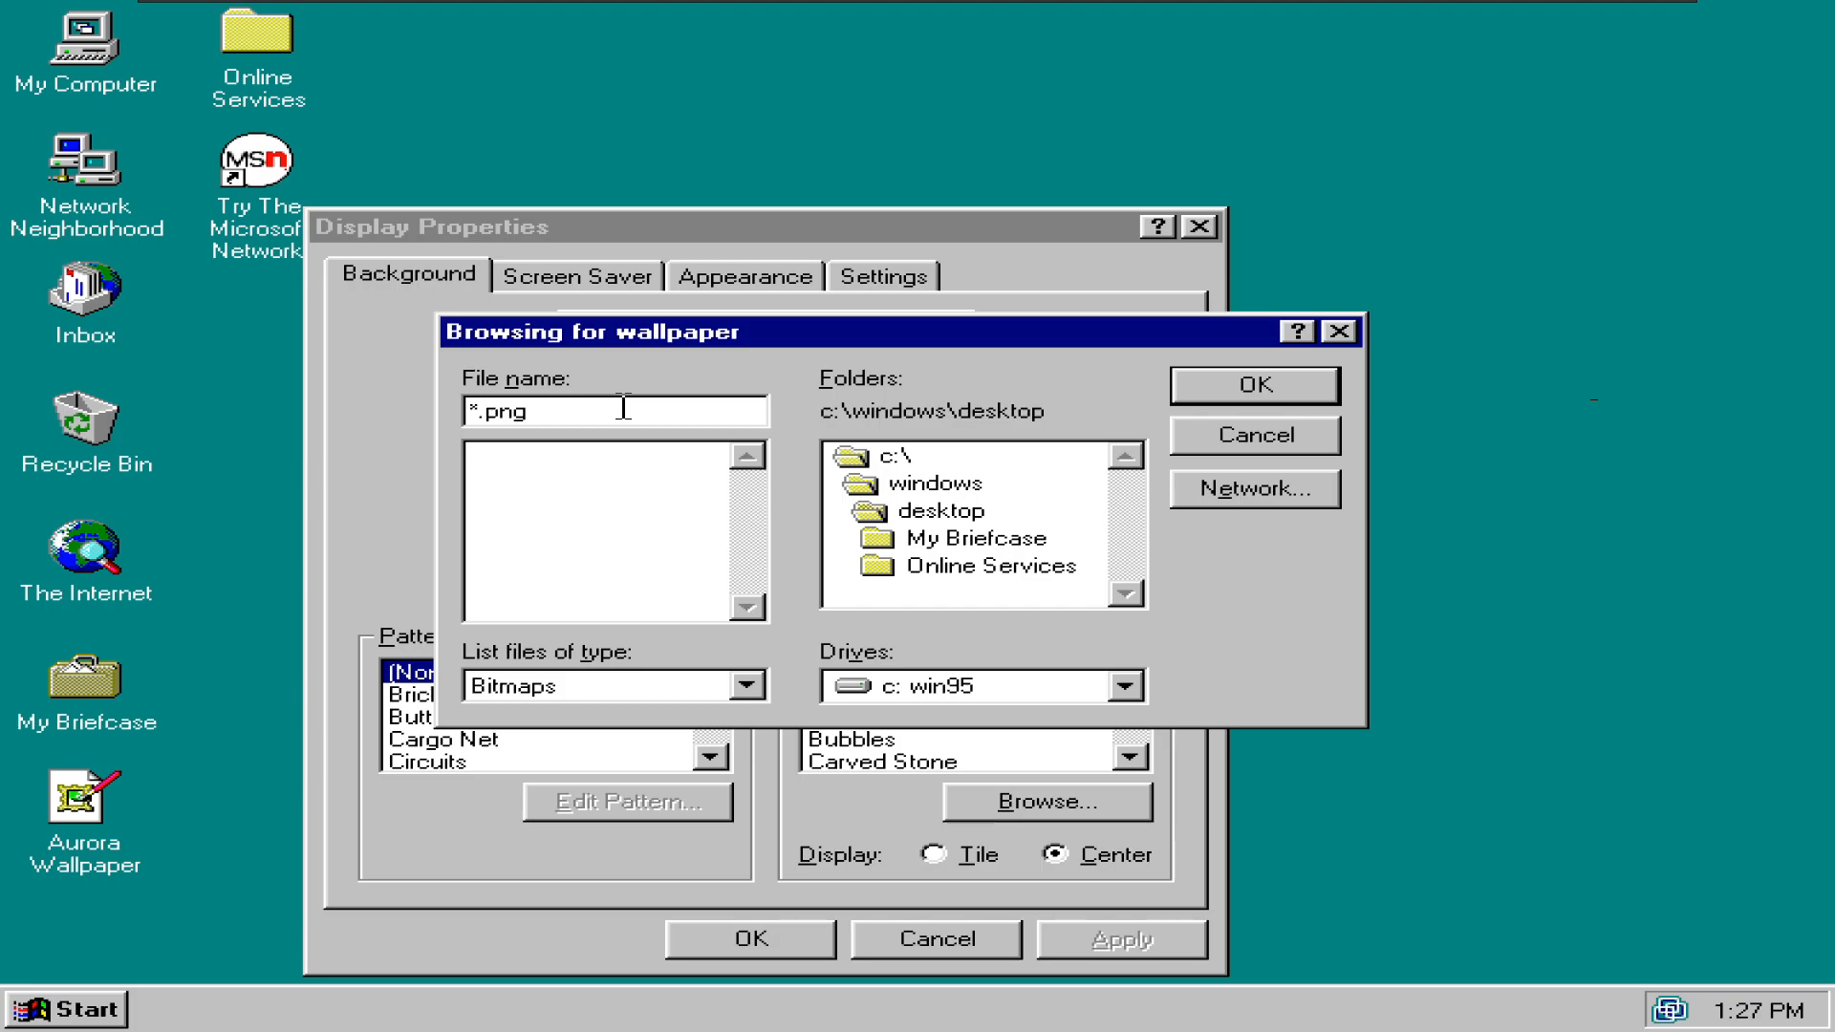
pyautogui.write('jpg')
pyautogui.press('Return')
pyautogui.click(696, 487)
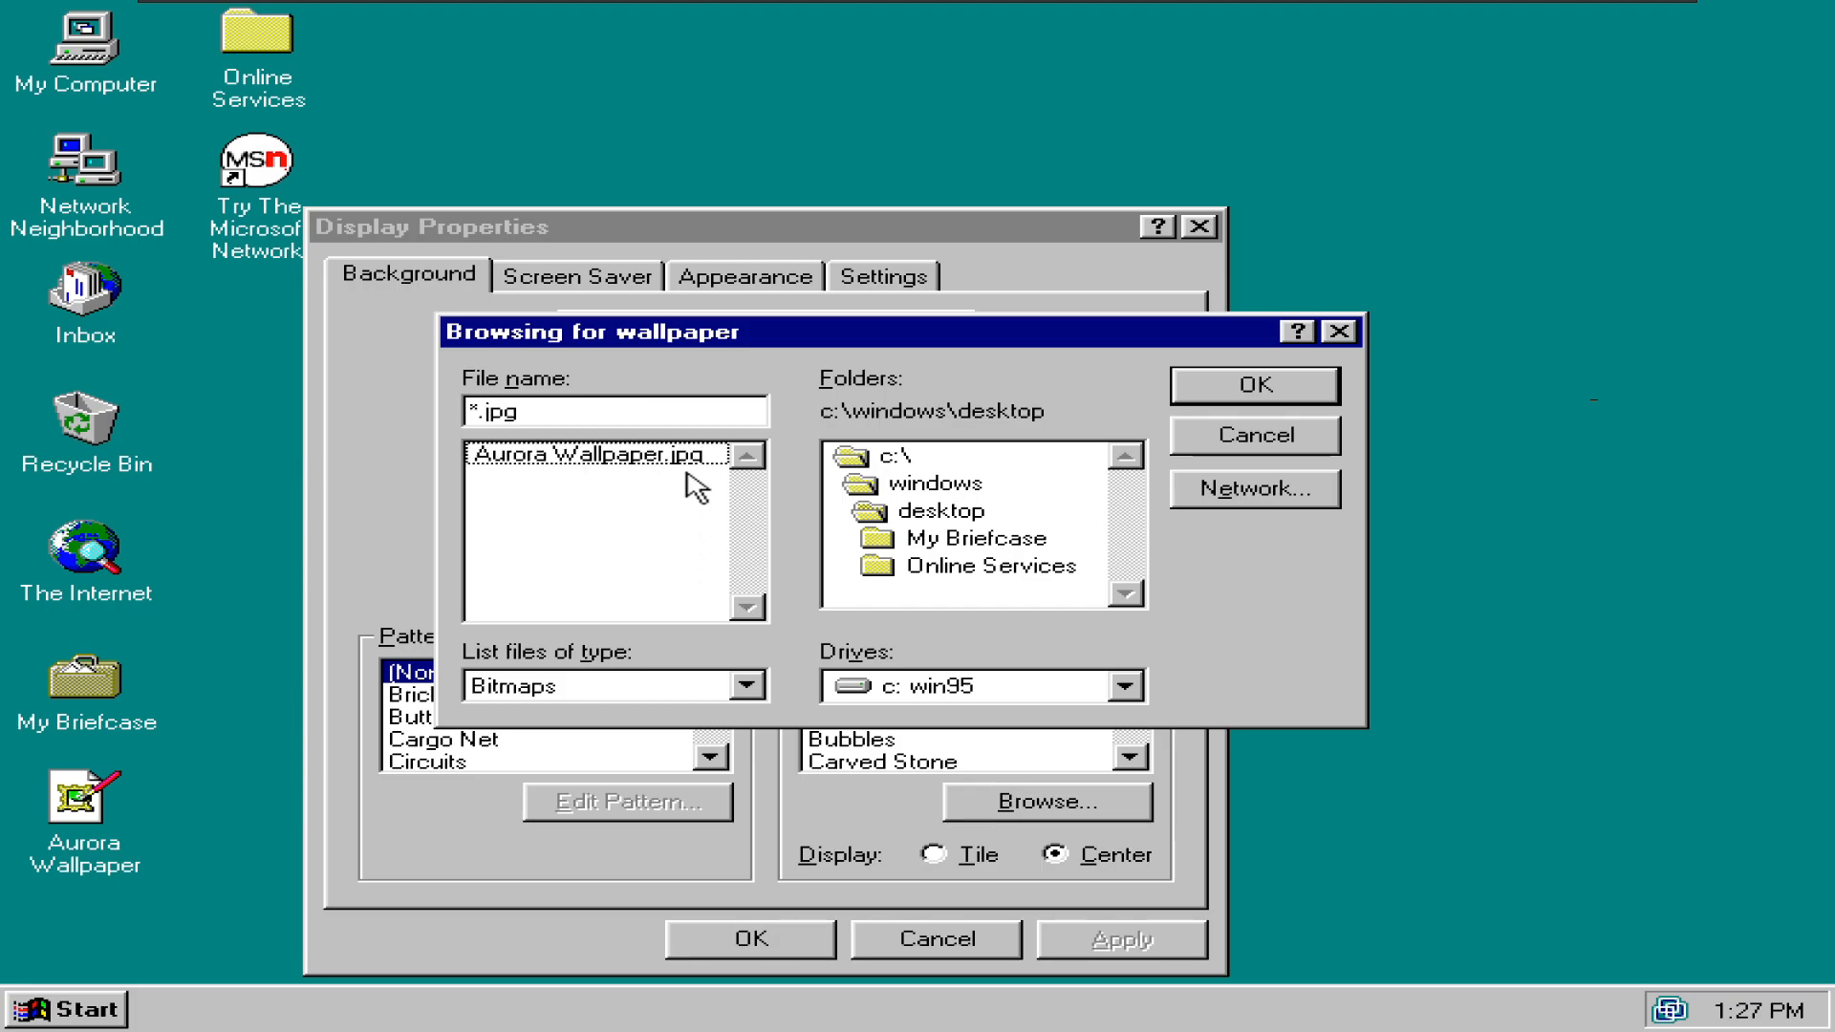
pyautogui.doubleClick(686, 457)
pyautogui.click(1131, 758)
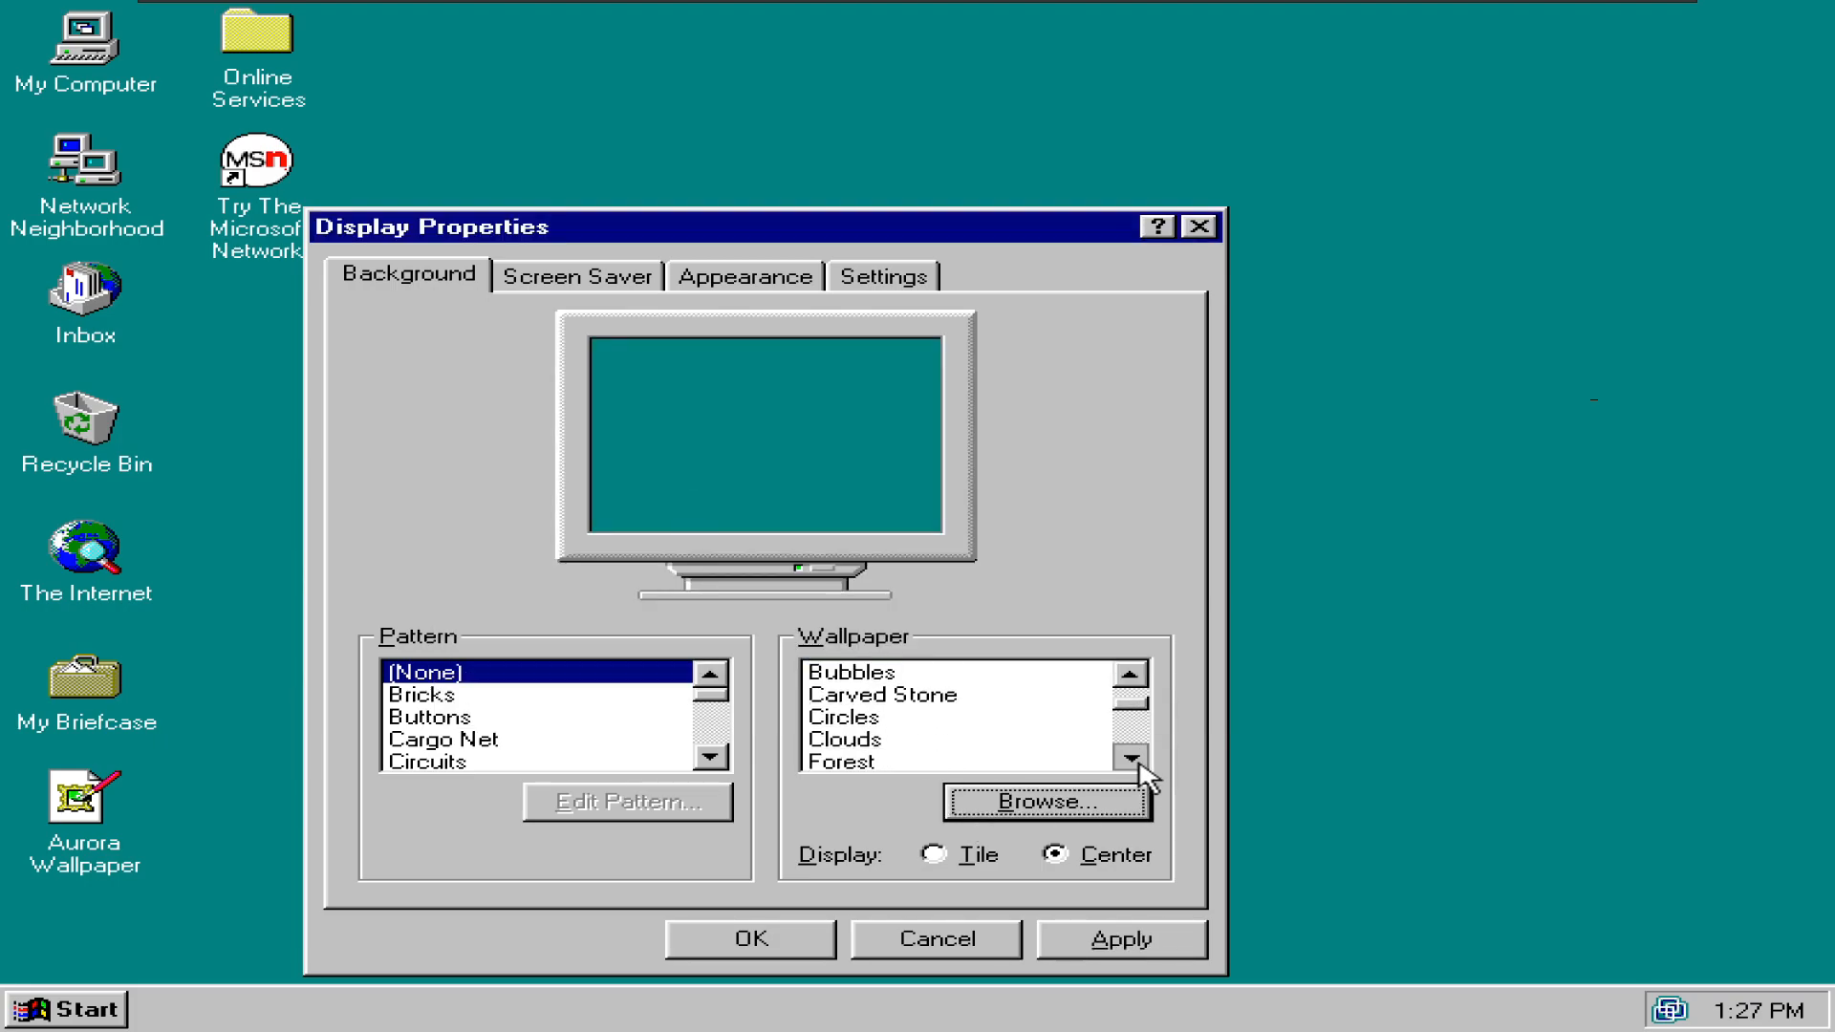
pyautogui.click(1133, 759)
# - Browse again for a wallpaper with the *.jpg file filter
pyautogui.click(1044, 806)
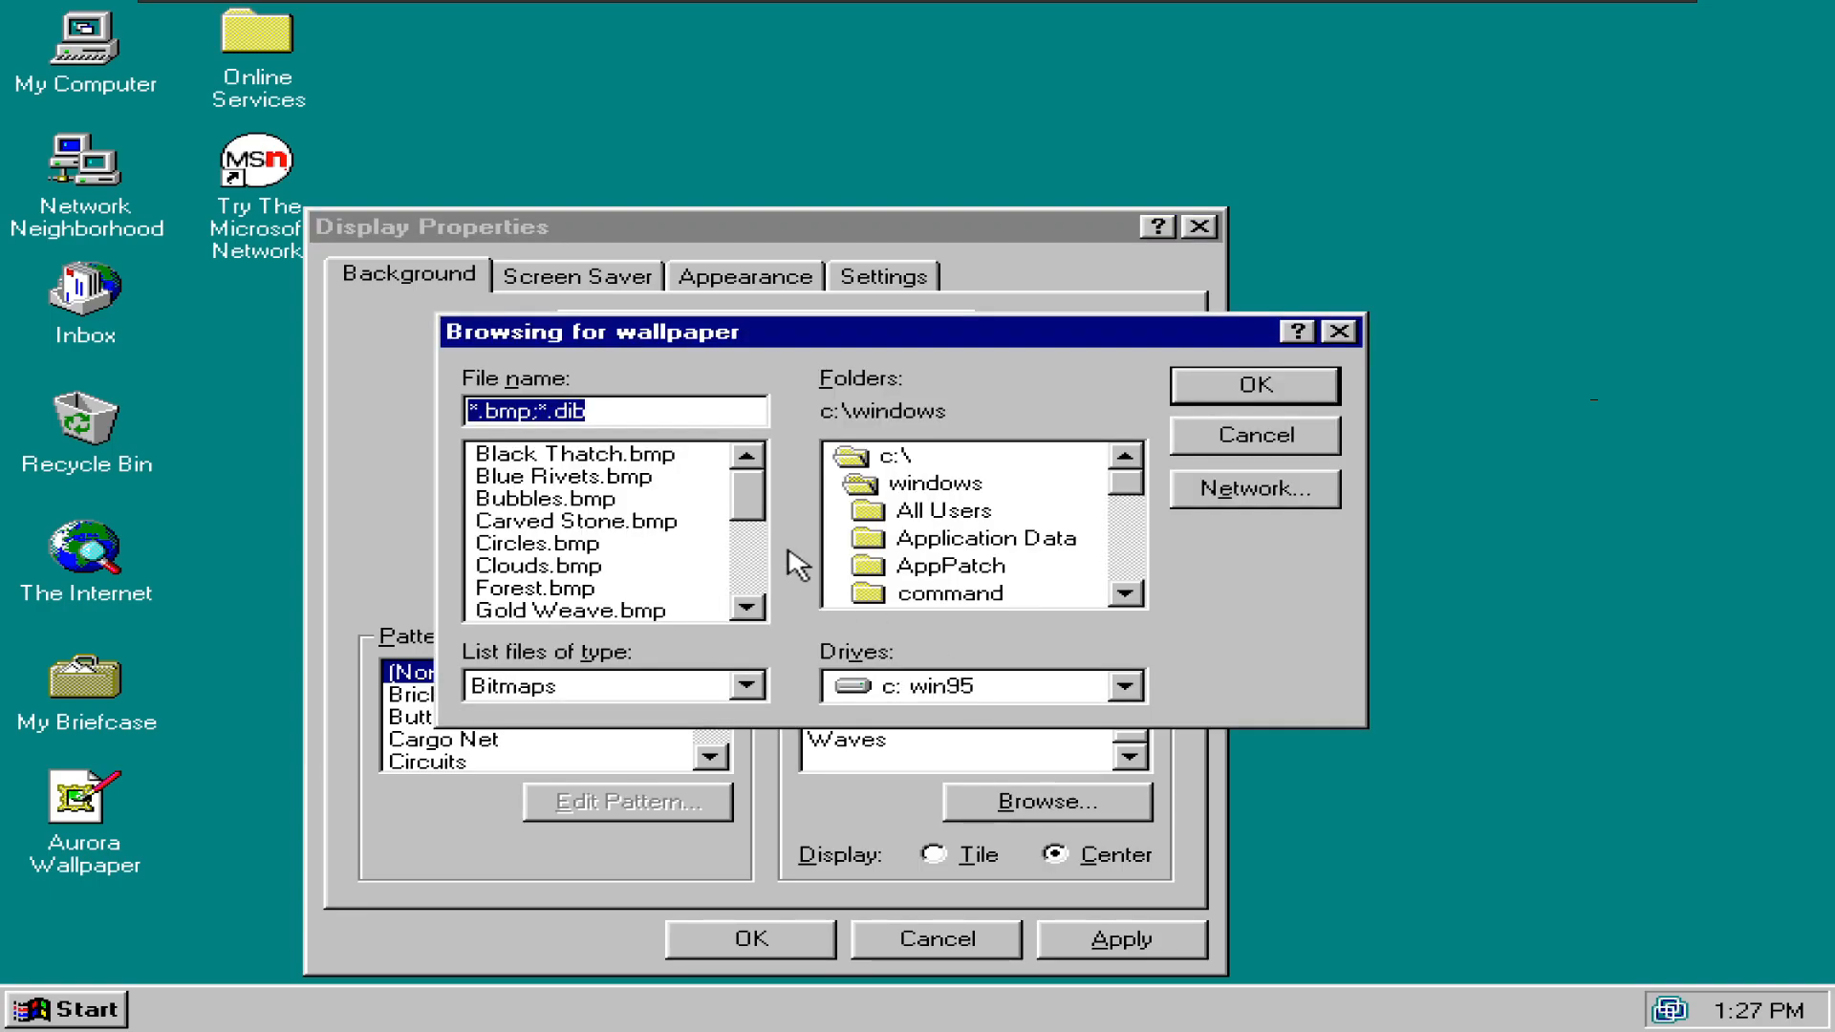
pyautogui.write('*.jpg')
pyautogui.press('Return')
# - Switch the file type back to bitmaps and launch Paint with mspaint from Run
pyautogui.click(736, 690)
pyautogui.click(750, 717)
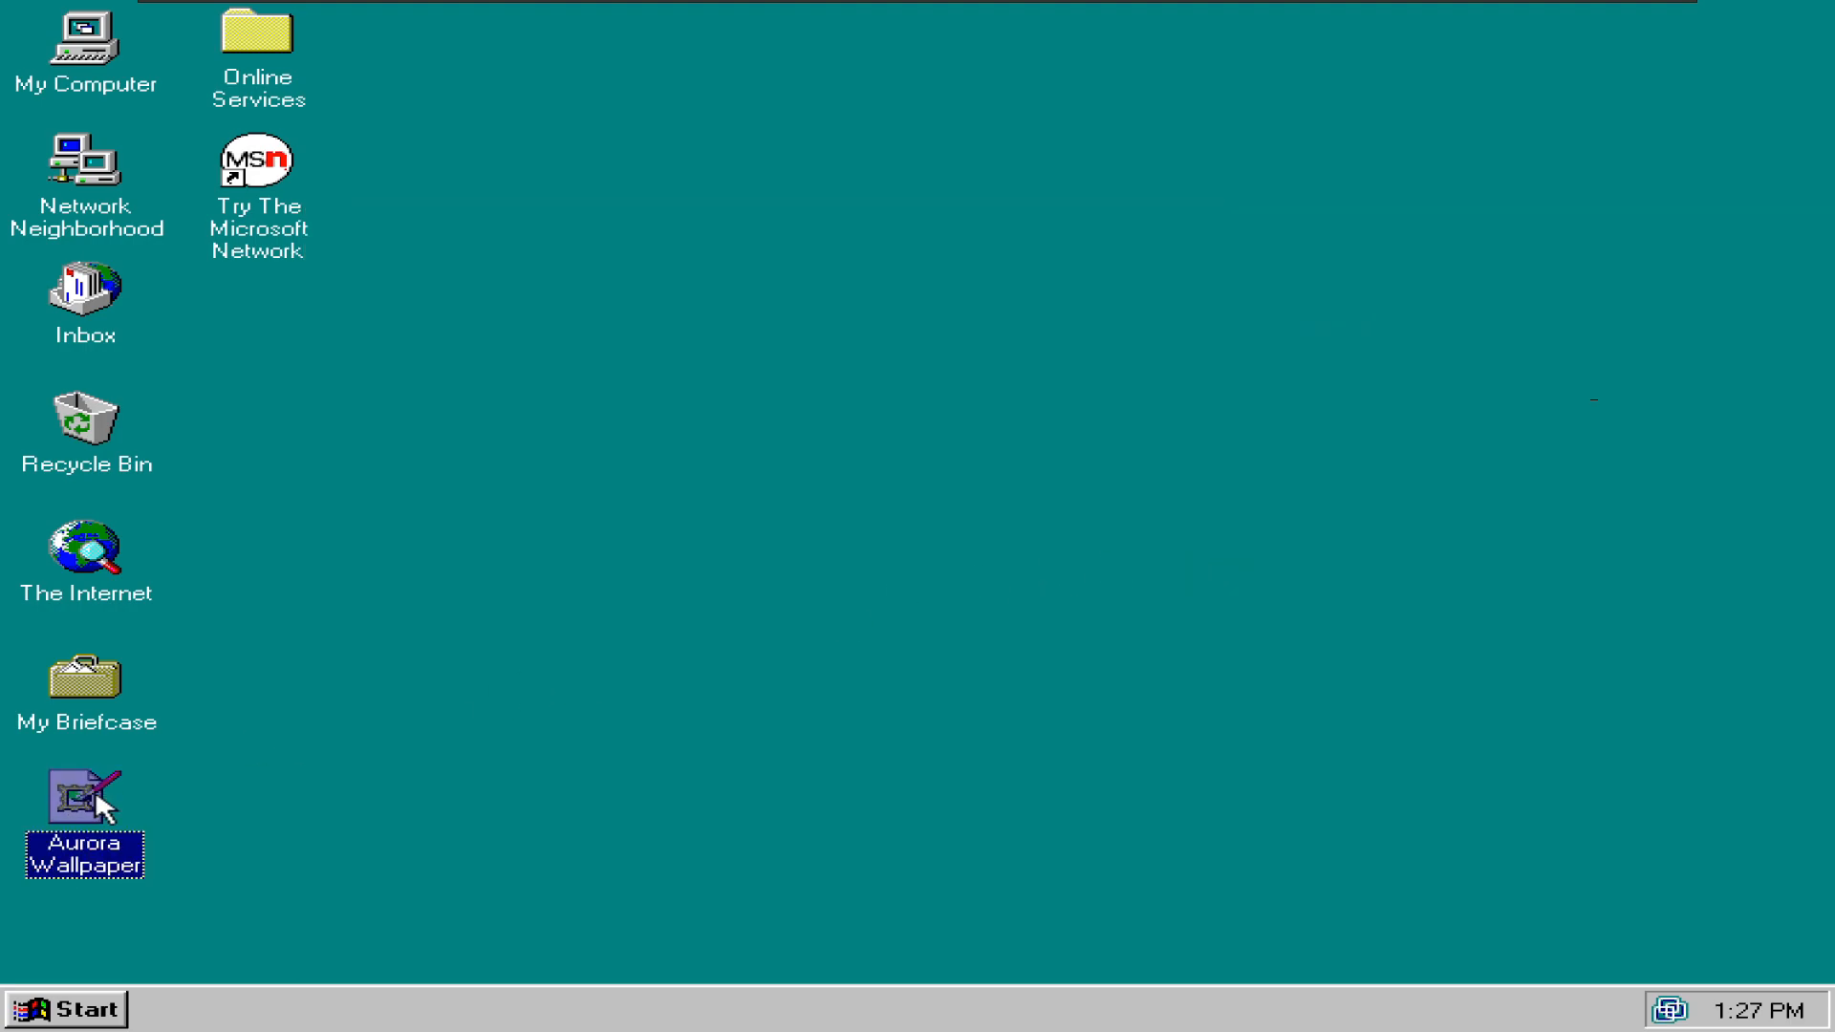
pyautogui.press('super+r')
pyautogui.write('mspaint')
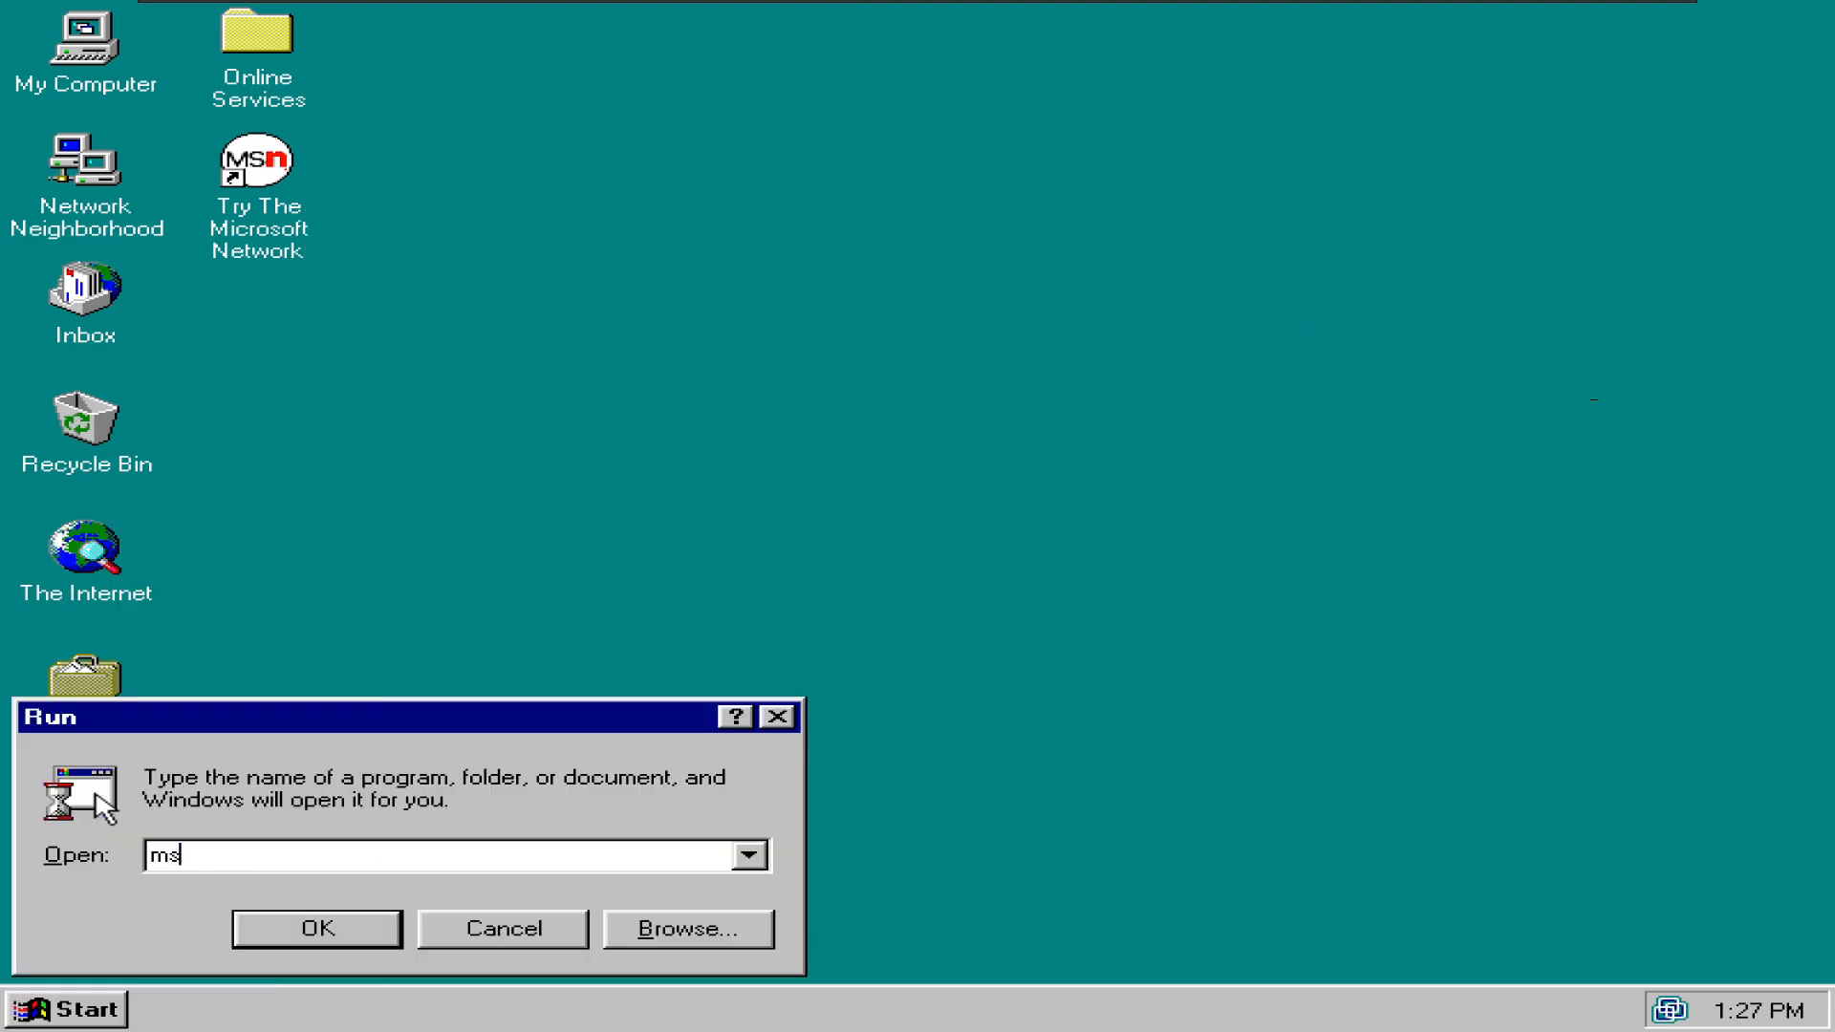
pyautogui.press('Return')
# - Open Aurora Wallpaper in Paint with All files shown, dismiss the invalid bitmap error, close Paint
pyautogui.click(54, 54)
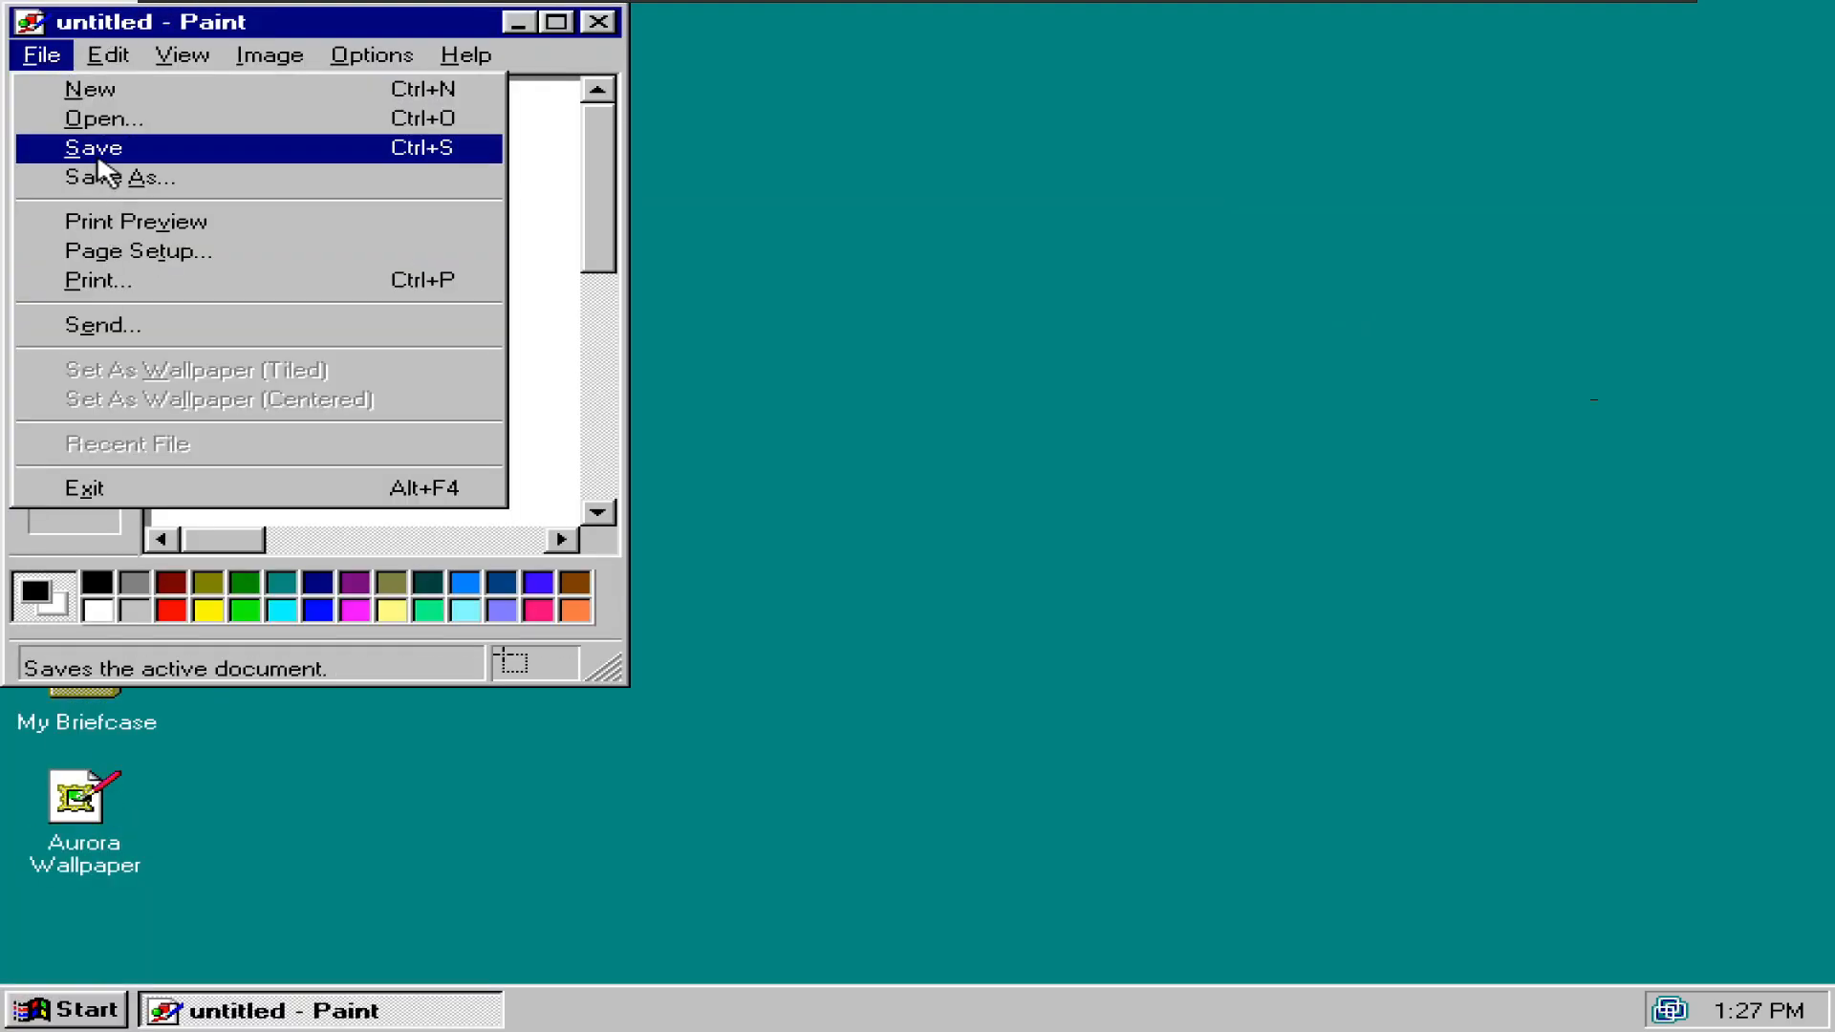
pyautogui.click(93, 116)
pyautogui.click(302, 487)
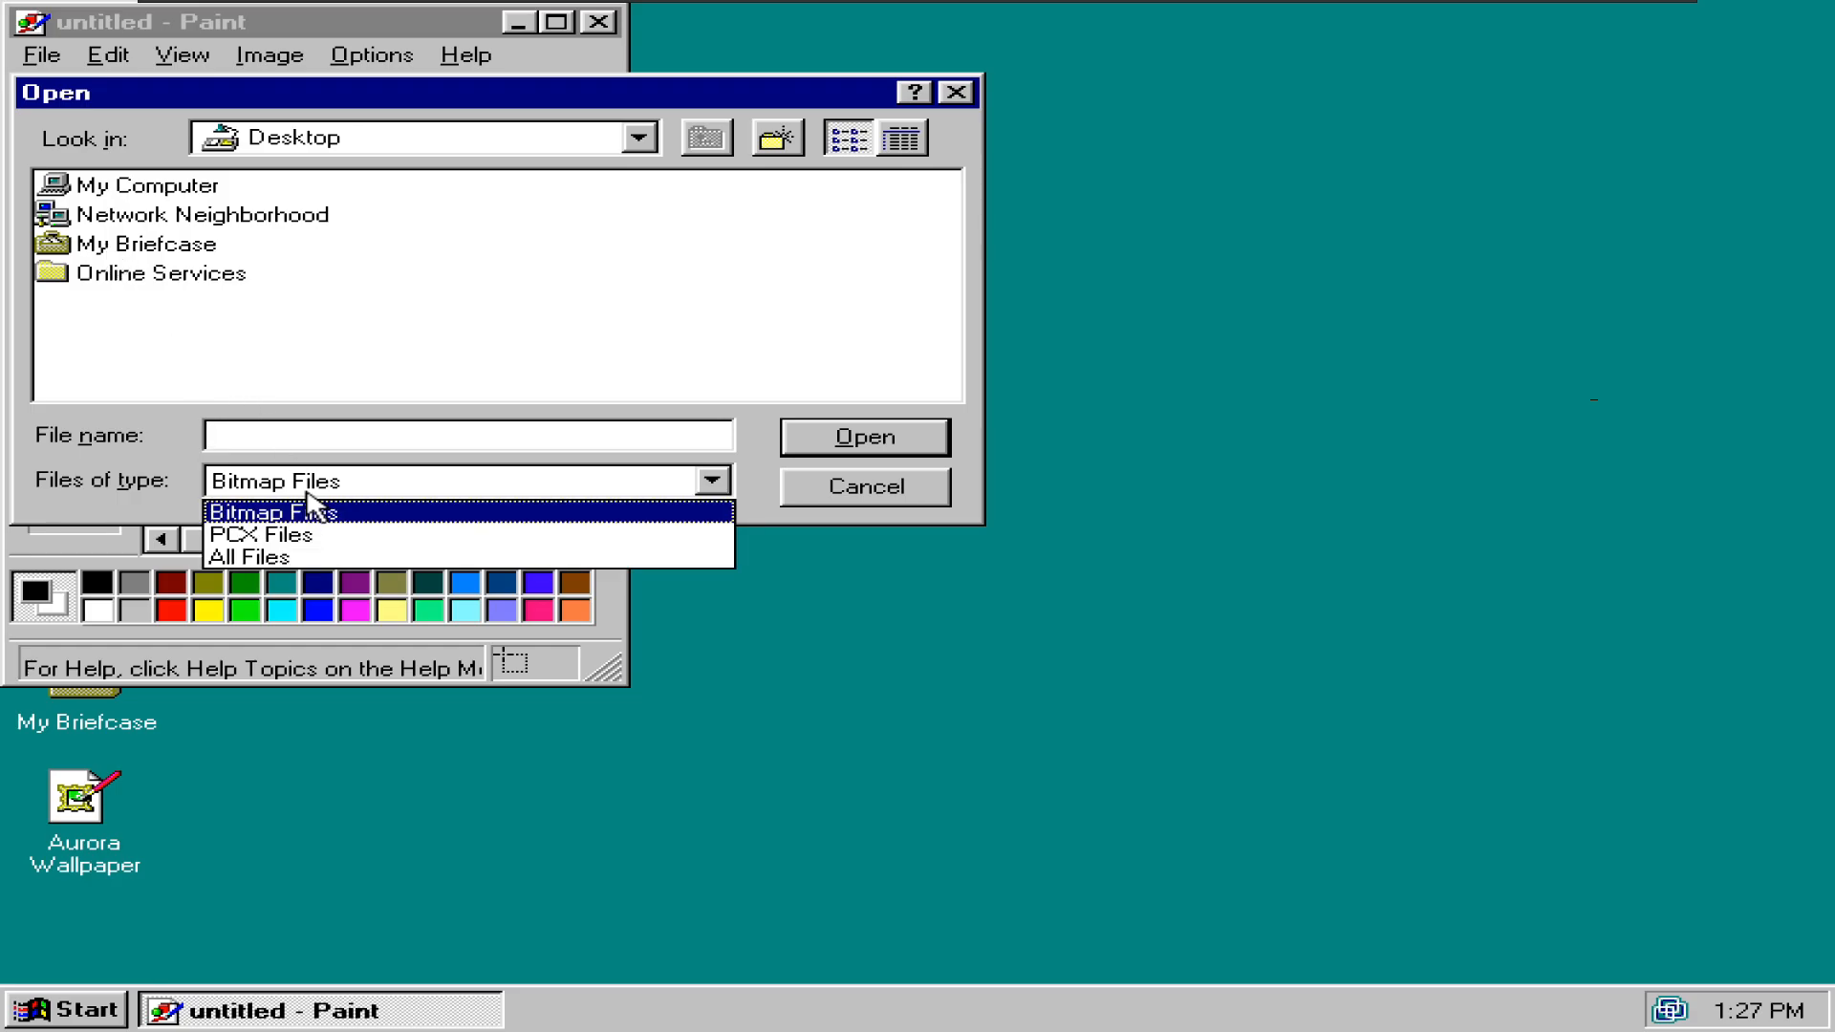
pyautogui.click(296, 553)
pyautogui.doubleClick(134, 304)
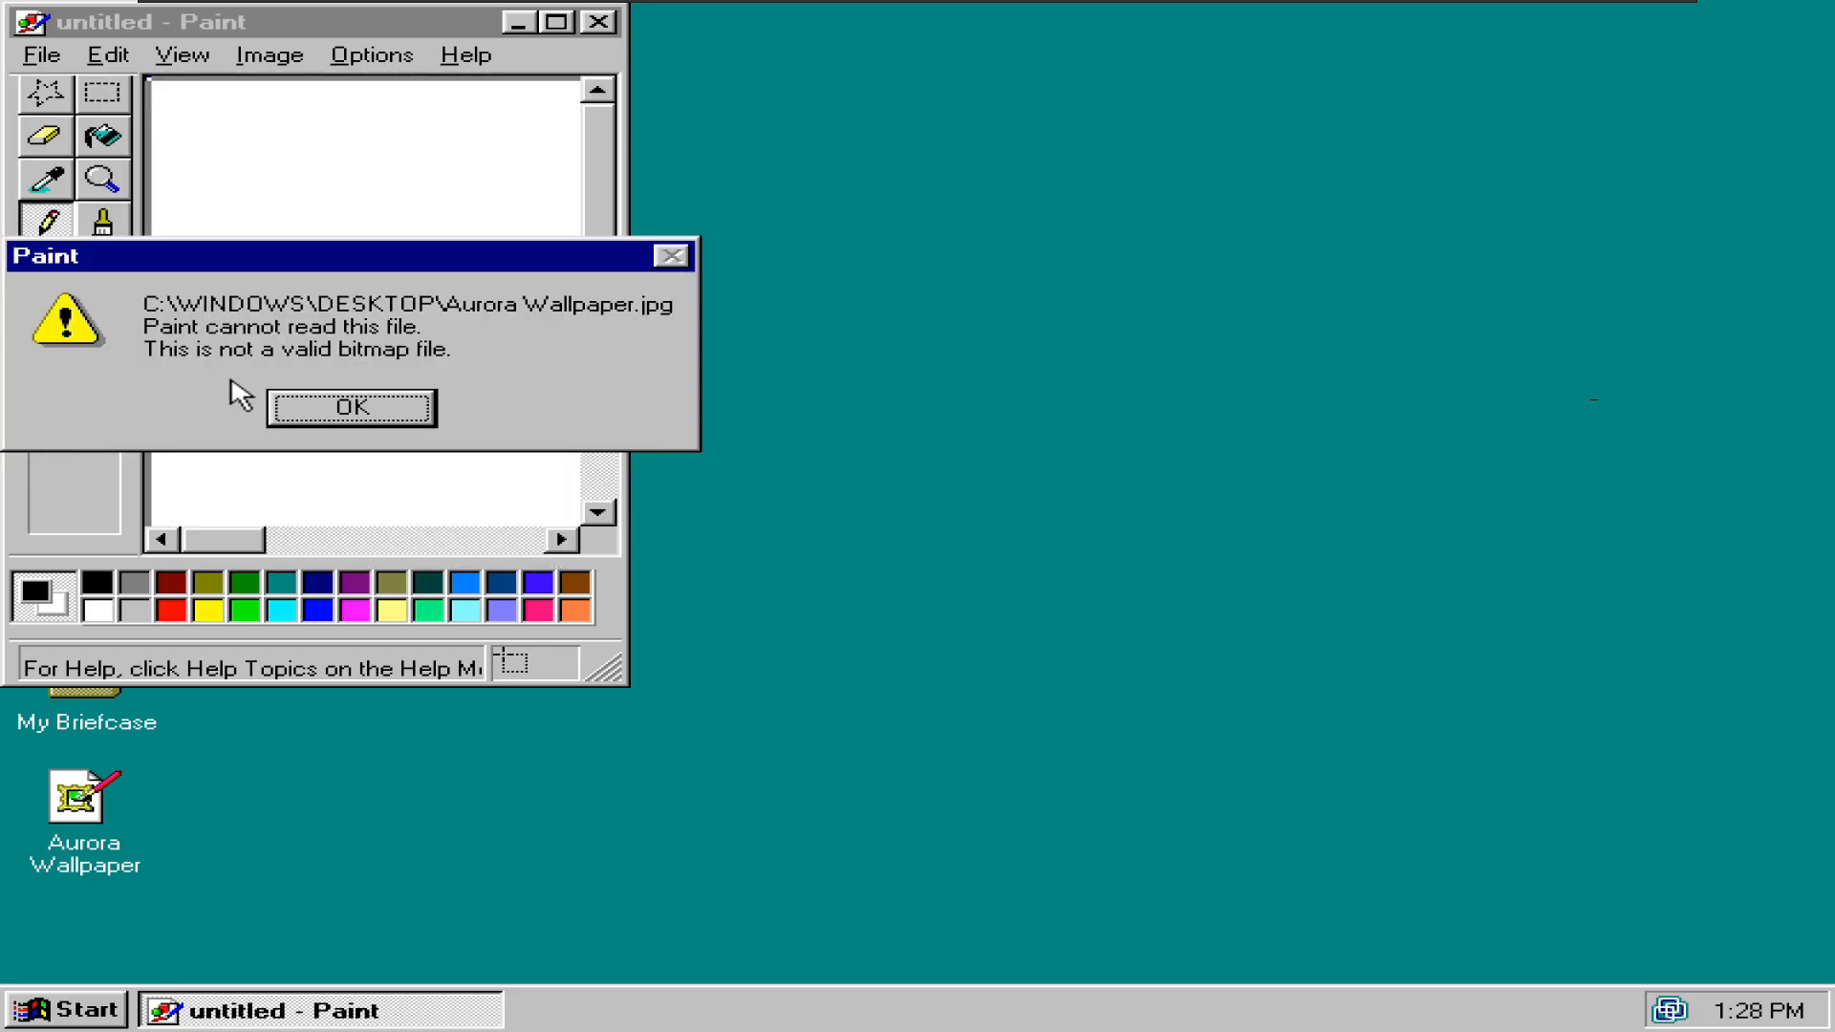
pyautogui.click(275, 409)
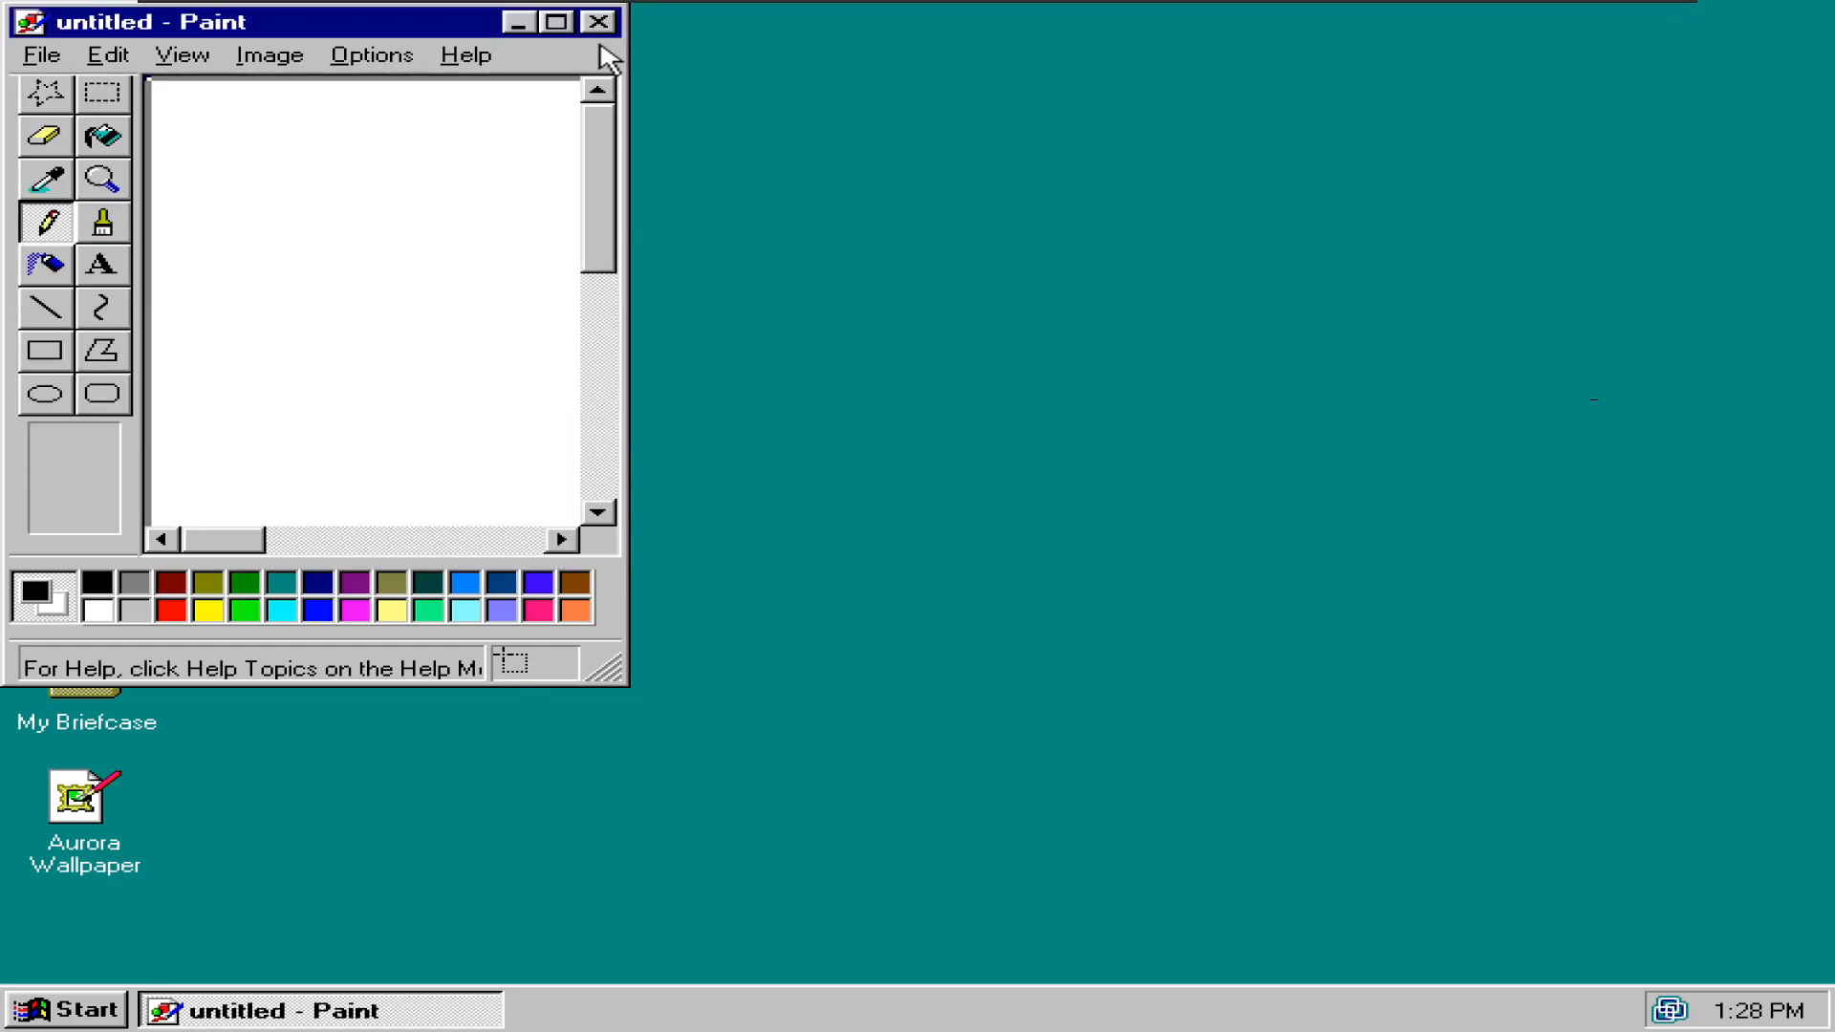
pyautogui.click(600, 21)
# - Delete the desktop JPEG, save the host picture as Aurora Wallpaper.bmp under d:\images, and close Paint
pyautogui.press('Delete')
pyautogui.press('Return')
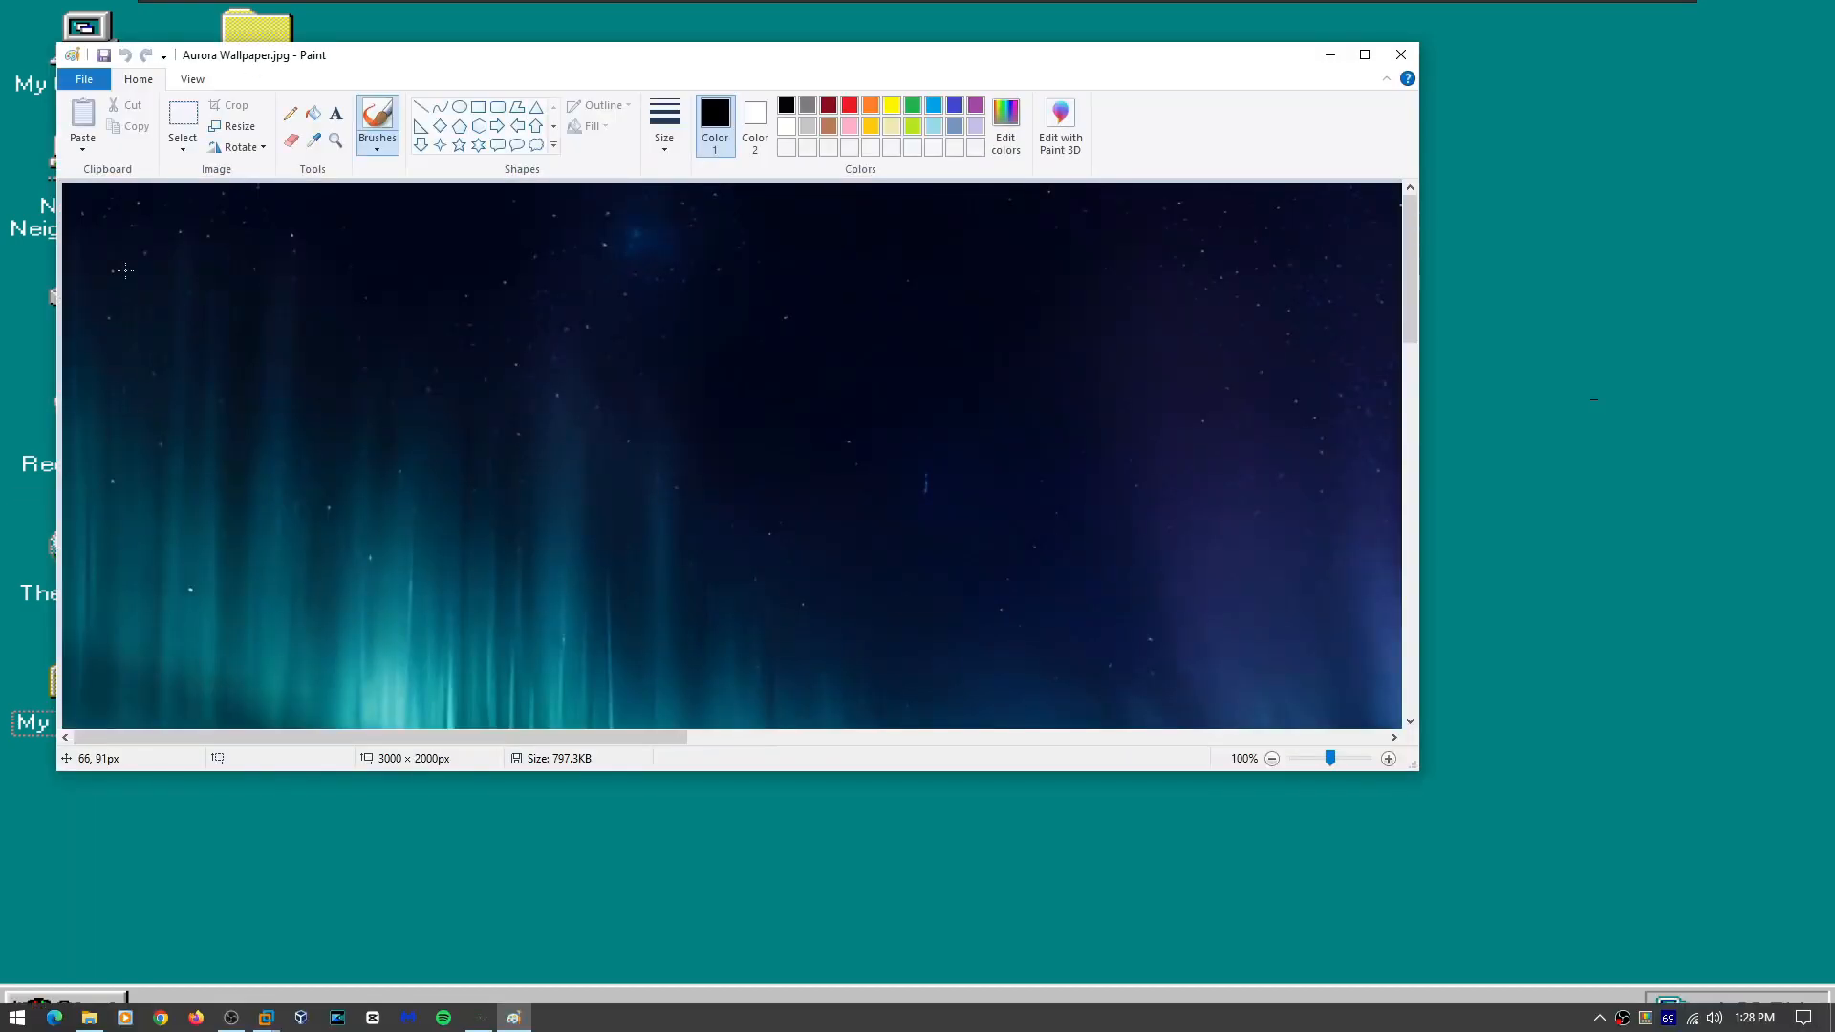
pyautogui.click(84, 80)
pyautogui.moveTo(115, 233)
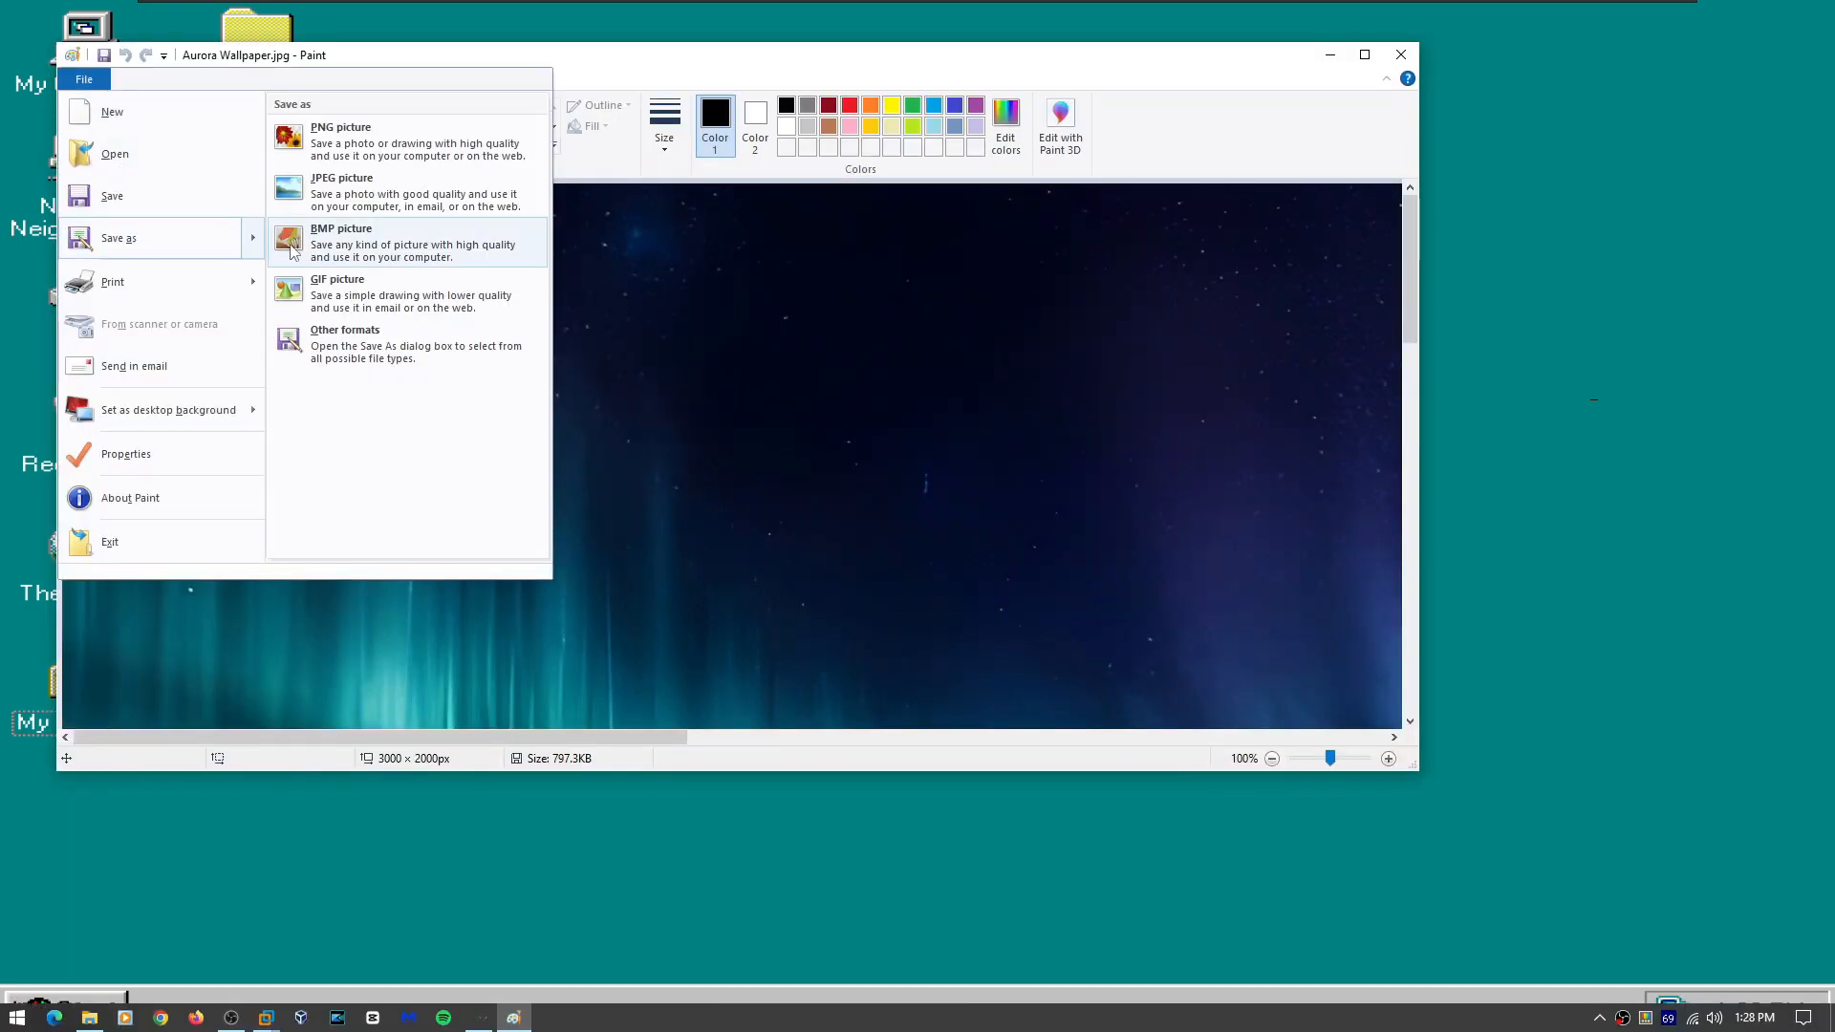
pyautogui.click(301, 247)
pyautogui.click(720, 212)
pyautogui.write('d:\\images')
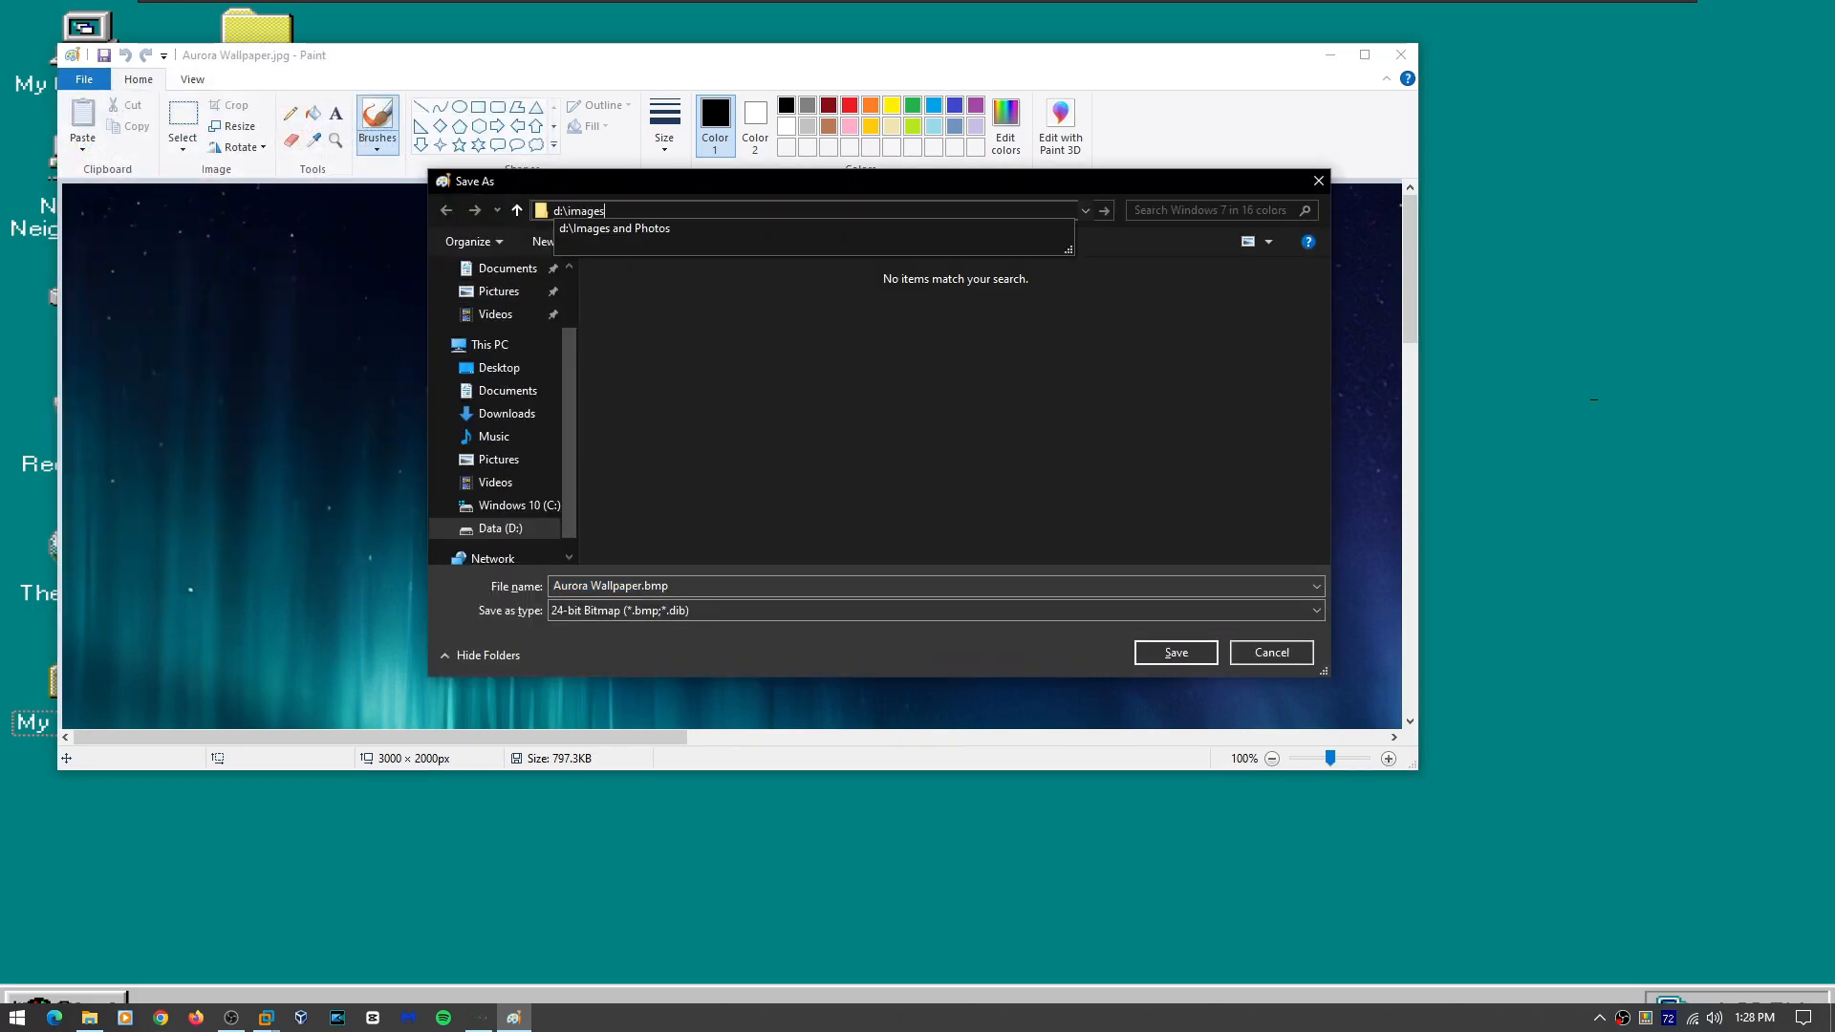
pyautogui.press('Down')
pyautogui.moveTo(705, 187); pyautogui.dragTo(0, 282)
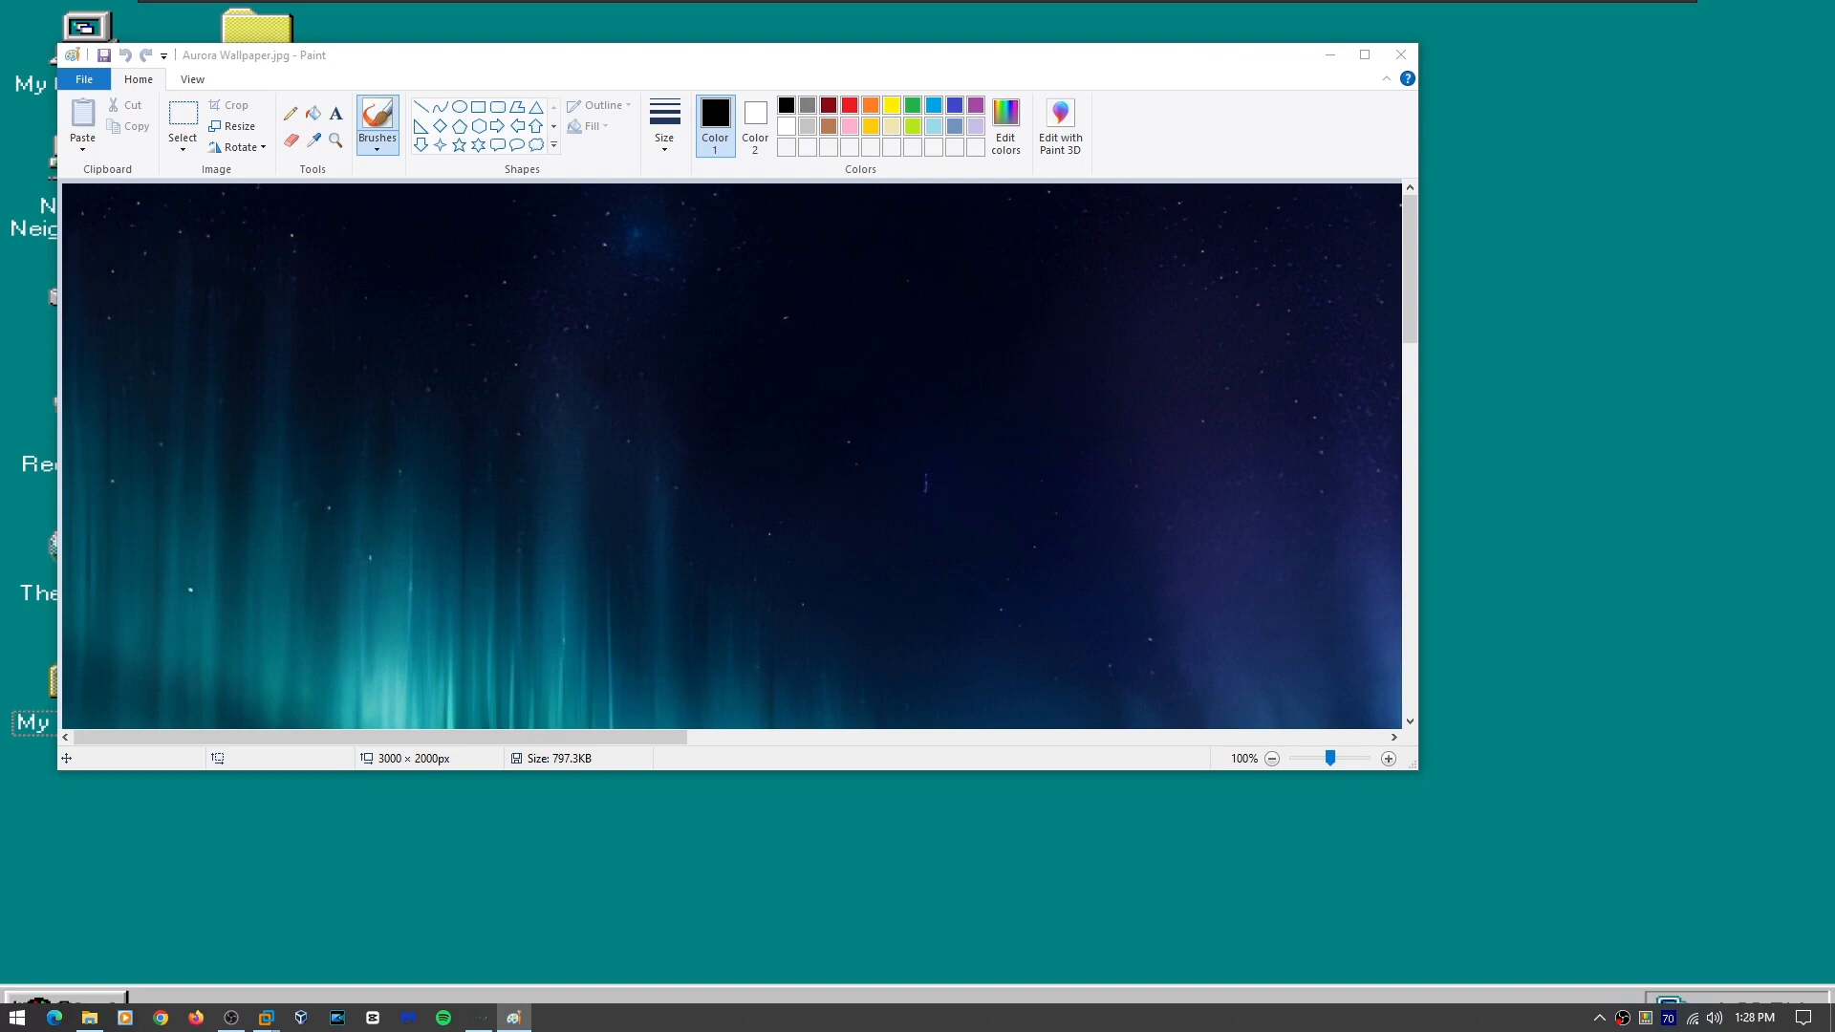
pyautogui.press('Return')
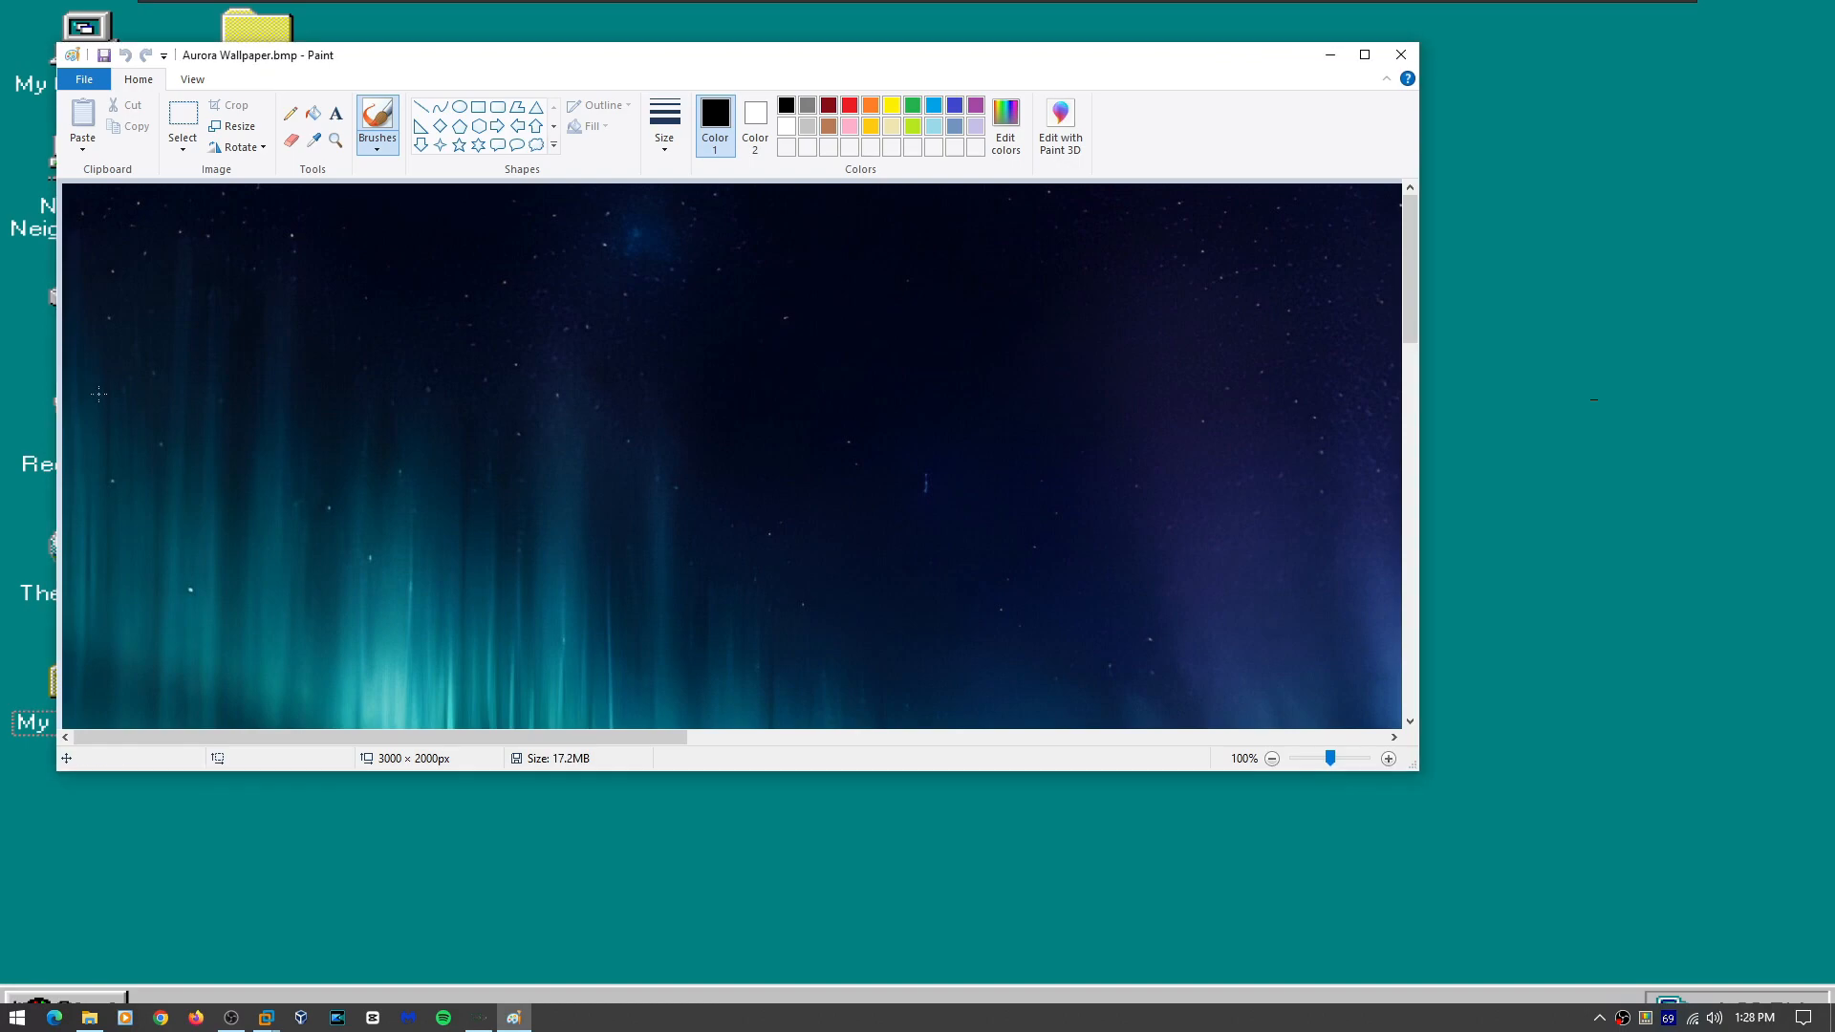
pyautogui.click(1401, 54)
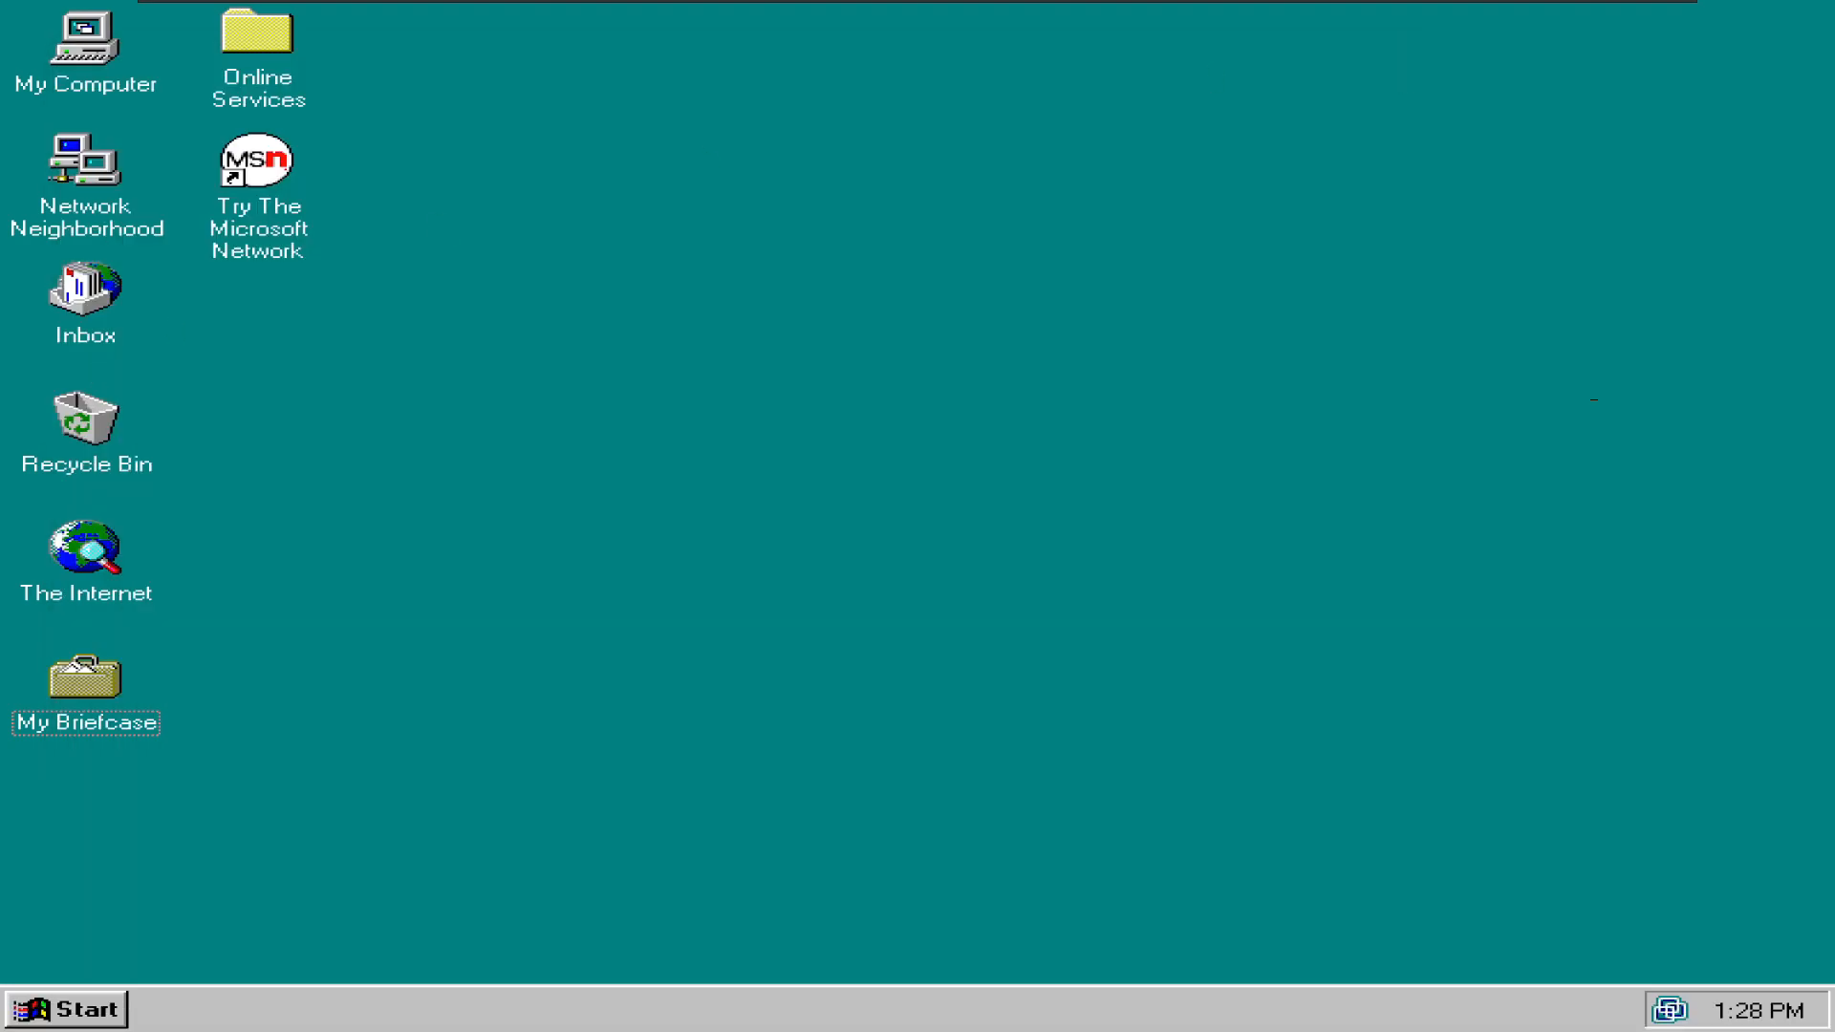
# - Copy Aurora Wallpaper.bmp onto the VM desktop and place it below My Briefcase
pyautogui.moveTo(216, 889); pyautogui.dragTo(995, 443)
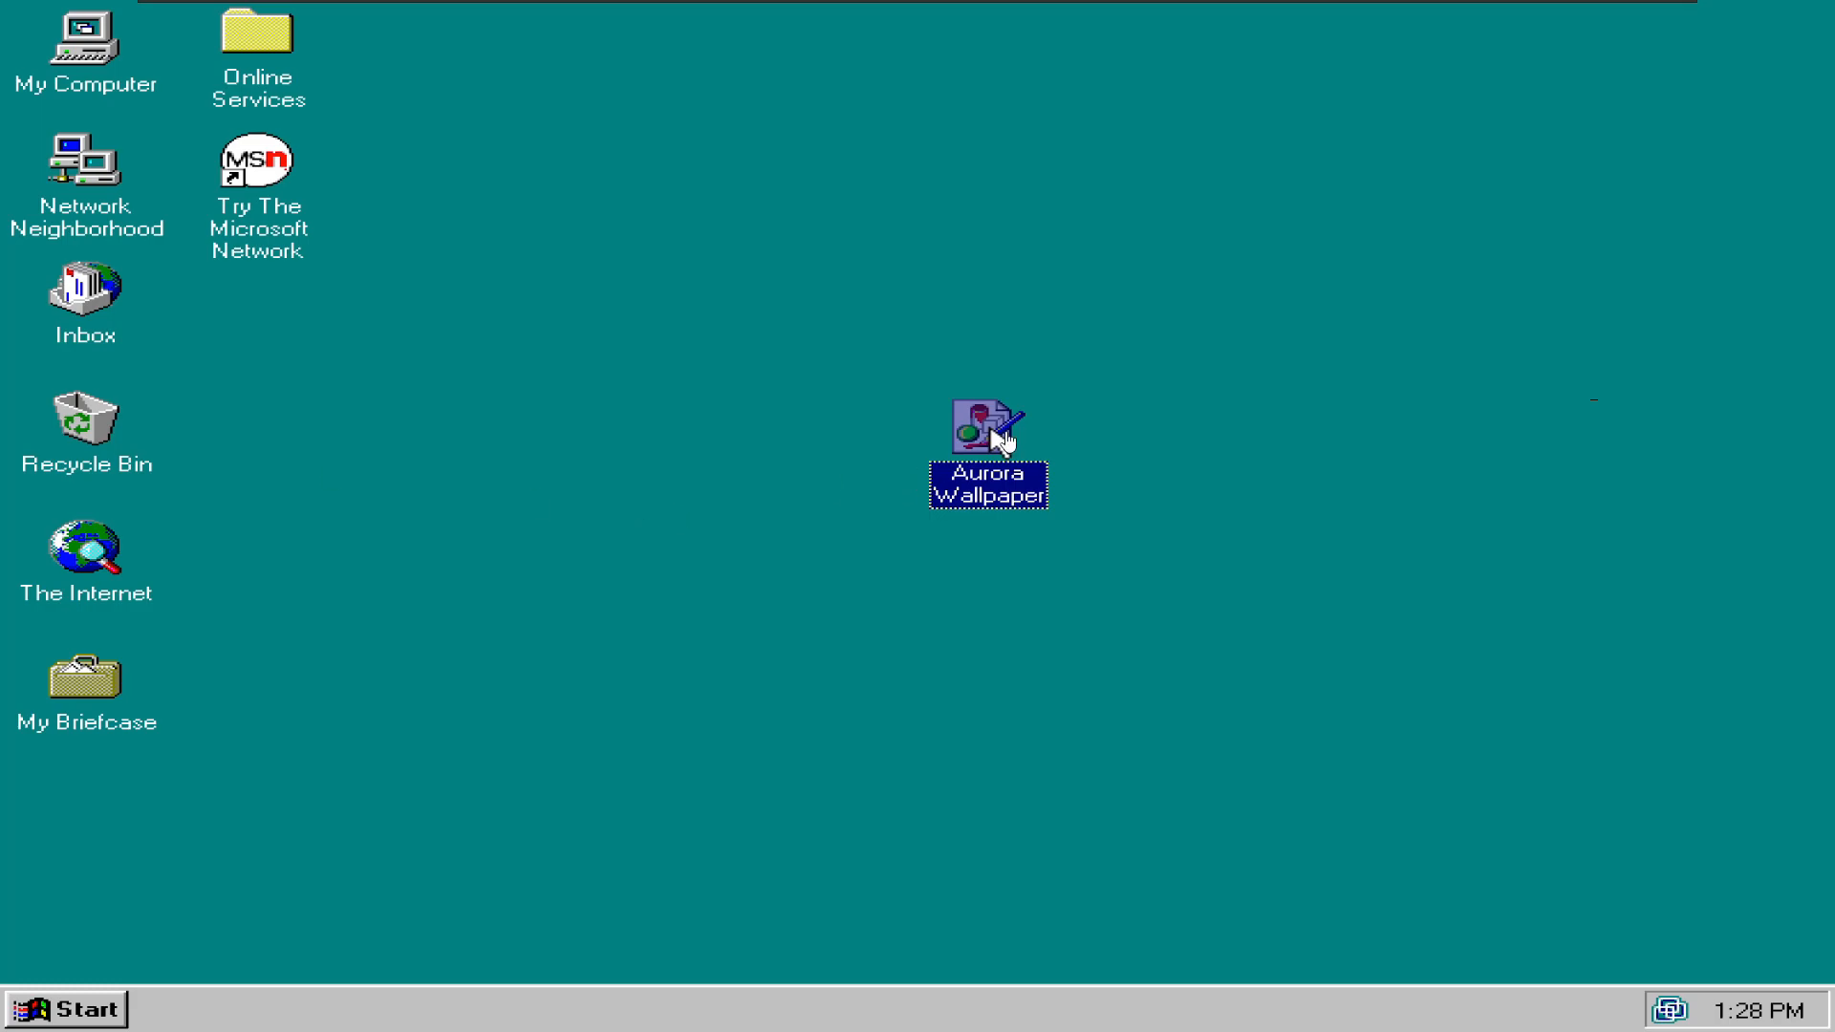
pyautogui.click(1216, 533)
pyautogui.moveTo(996, 461); pyautogui.dragTo(90, 814)
pyautogui.rightClick(89, 814)
# - Browse from Display Properties toward the desktop folder, then cancel and dismiss the wallpaper error
pyautogui.rightClick(765, 650)
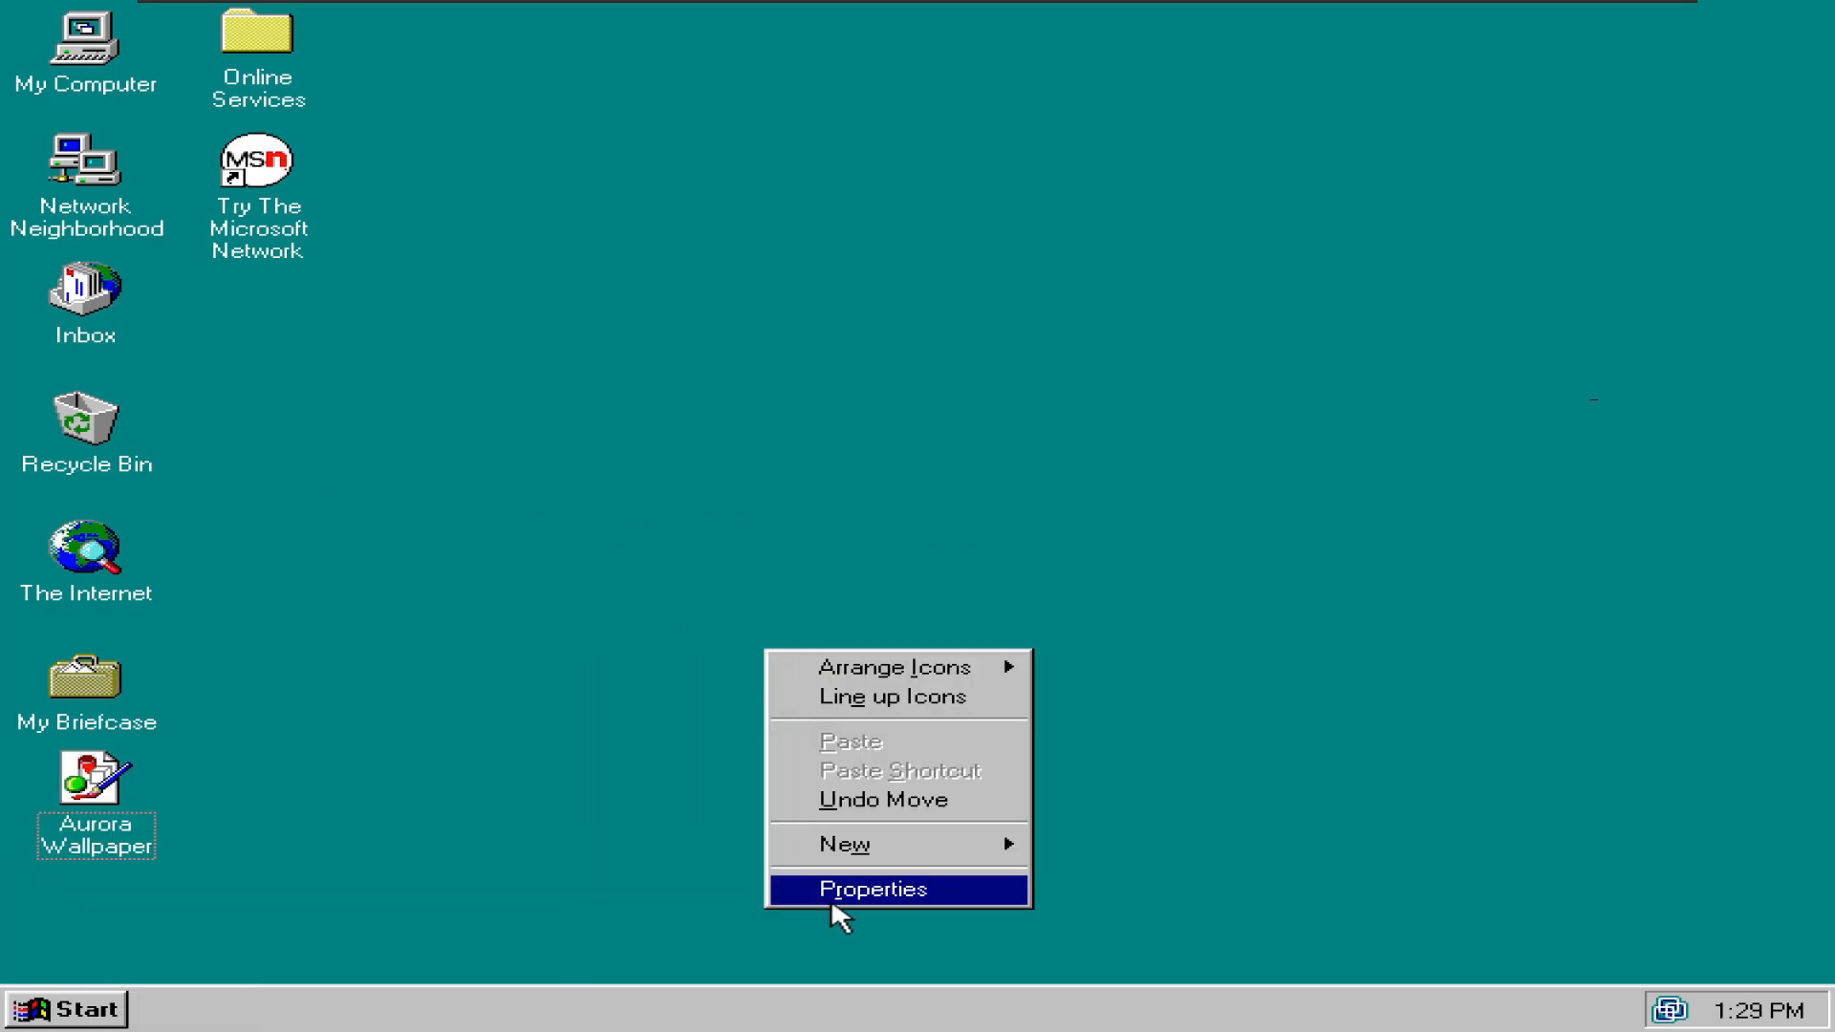
pyautogui.click(829, 893)
pyautogui.click(949, 787)
pyautogui.click(925, 504)
pyautogui.press('d')
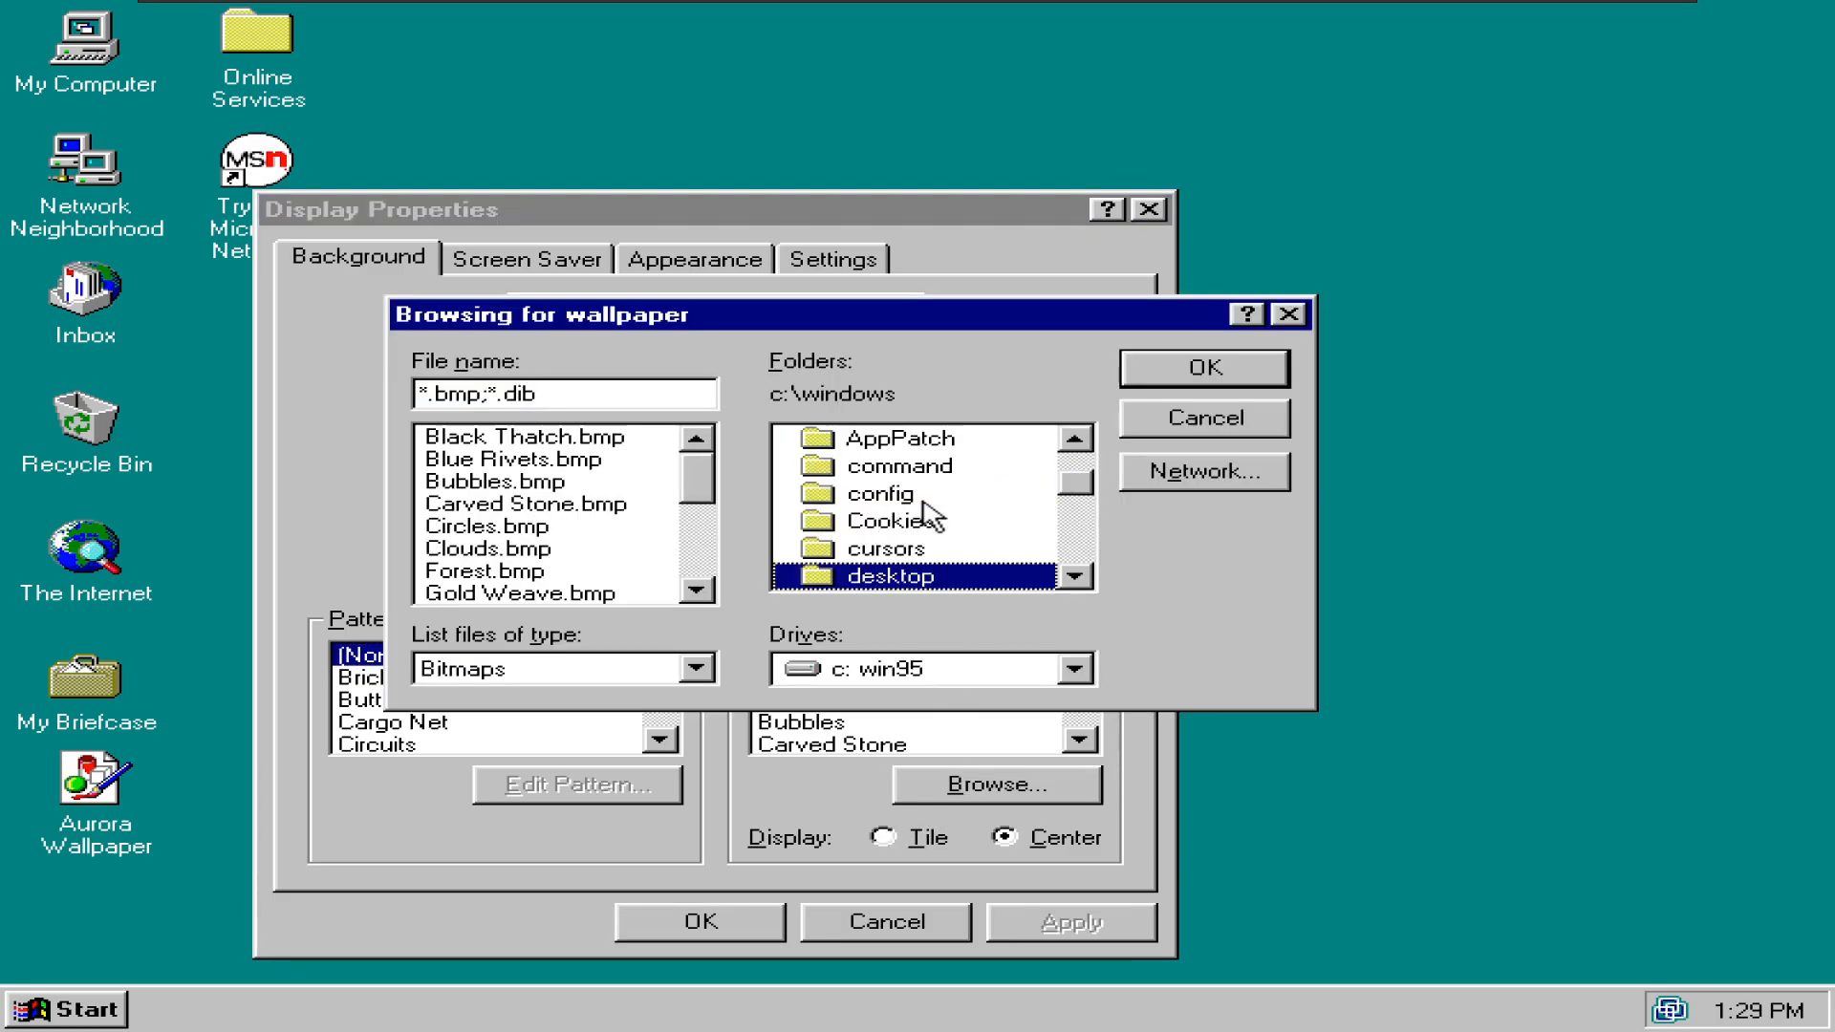
pyautogui.press('Return')
pyautogui.press('Escape')
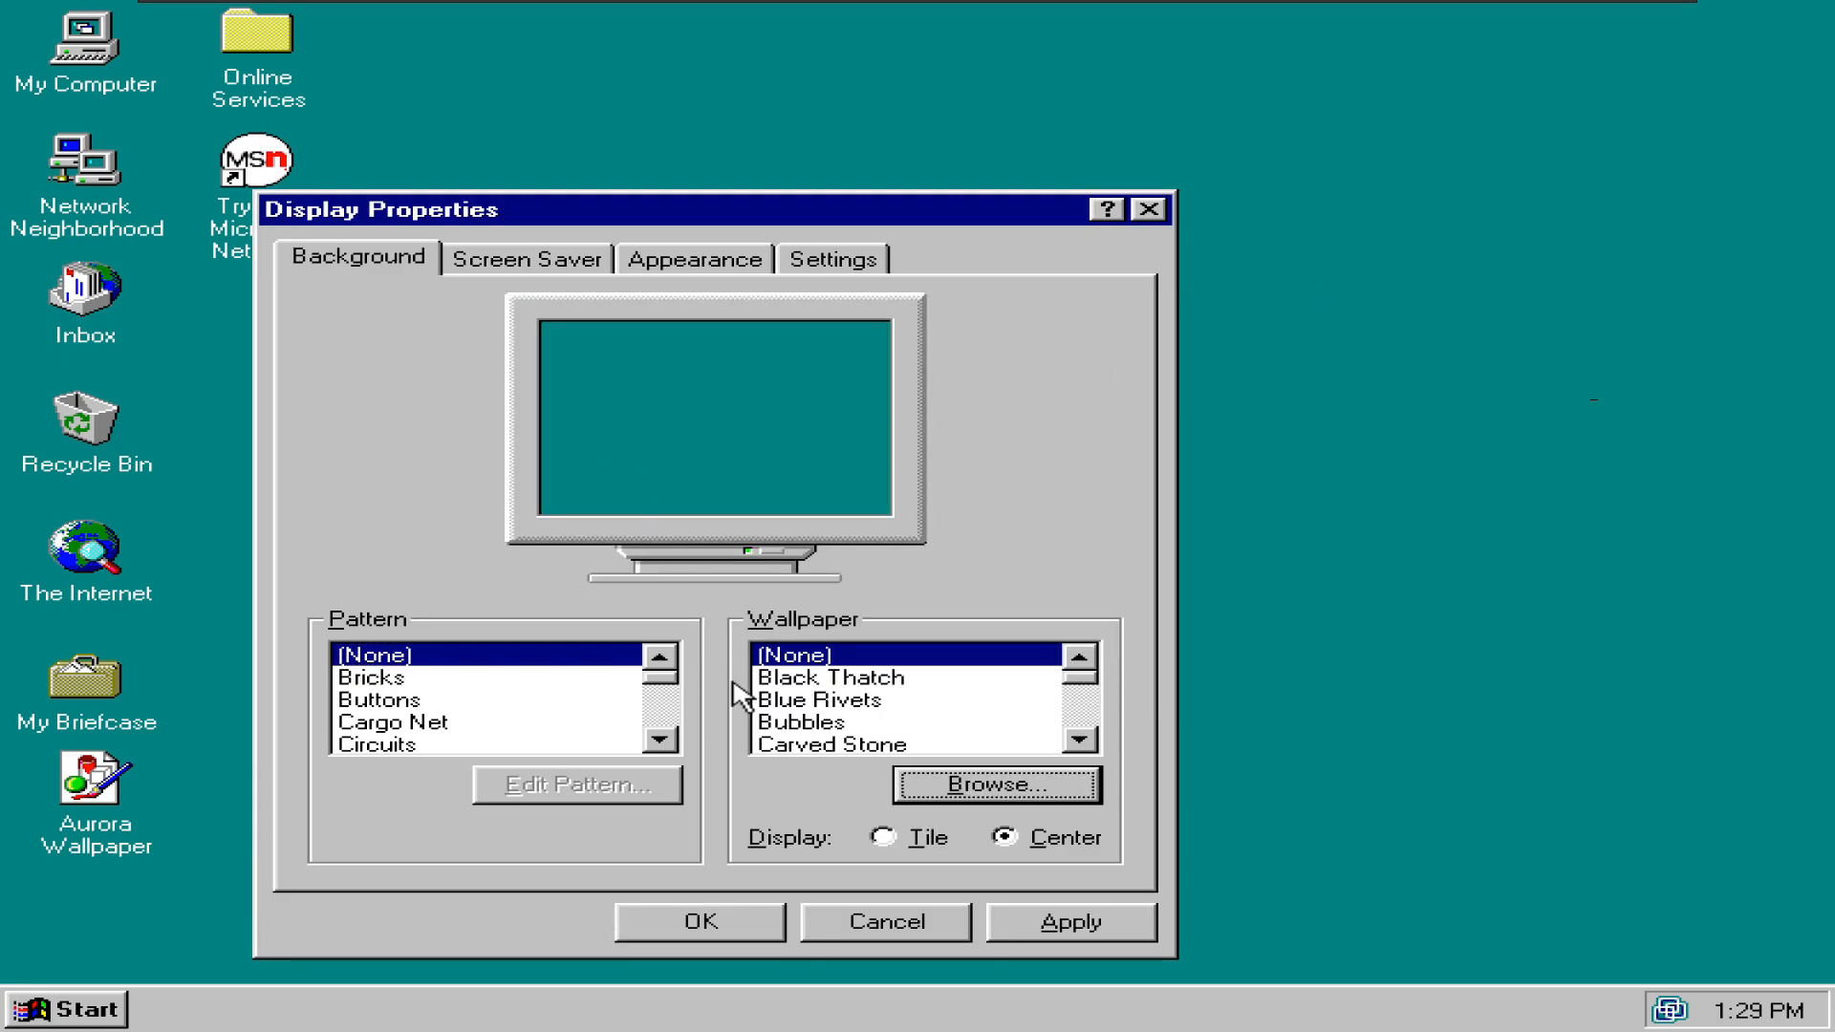
pyautogui.moveTo(1088, 743); pyautogui.dragTo(1083, 741)
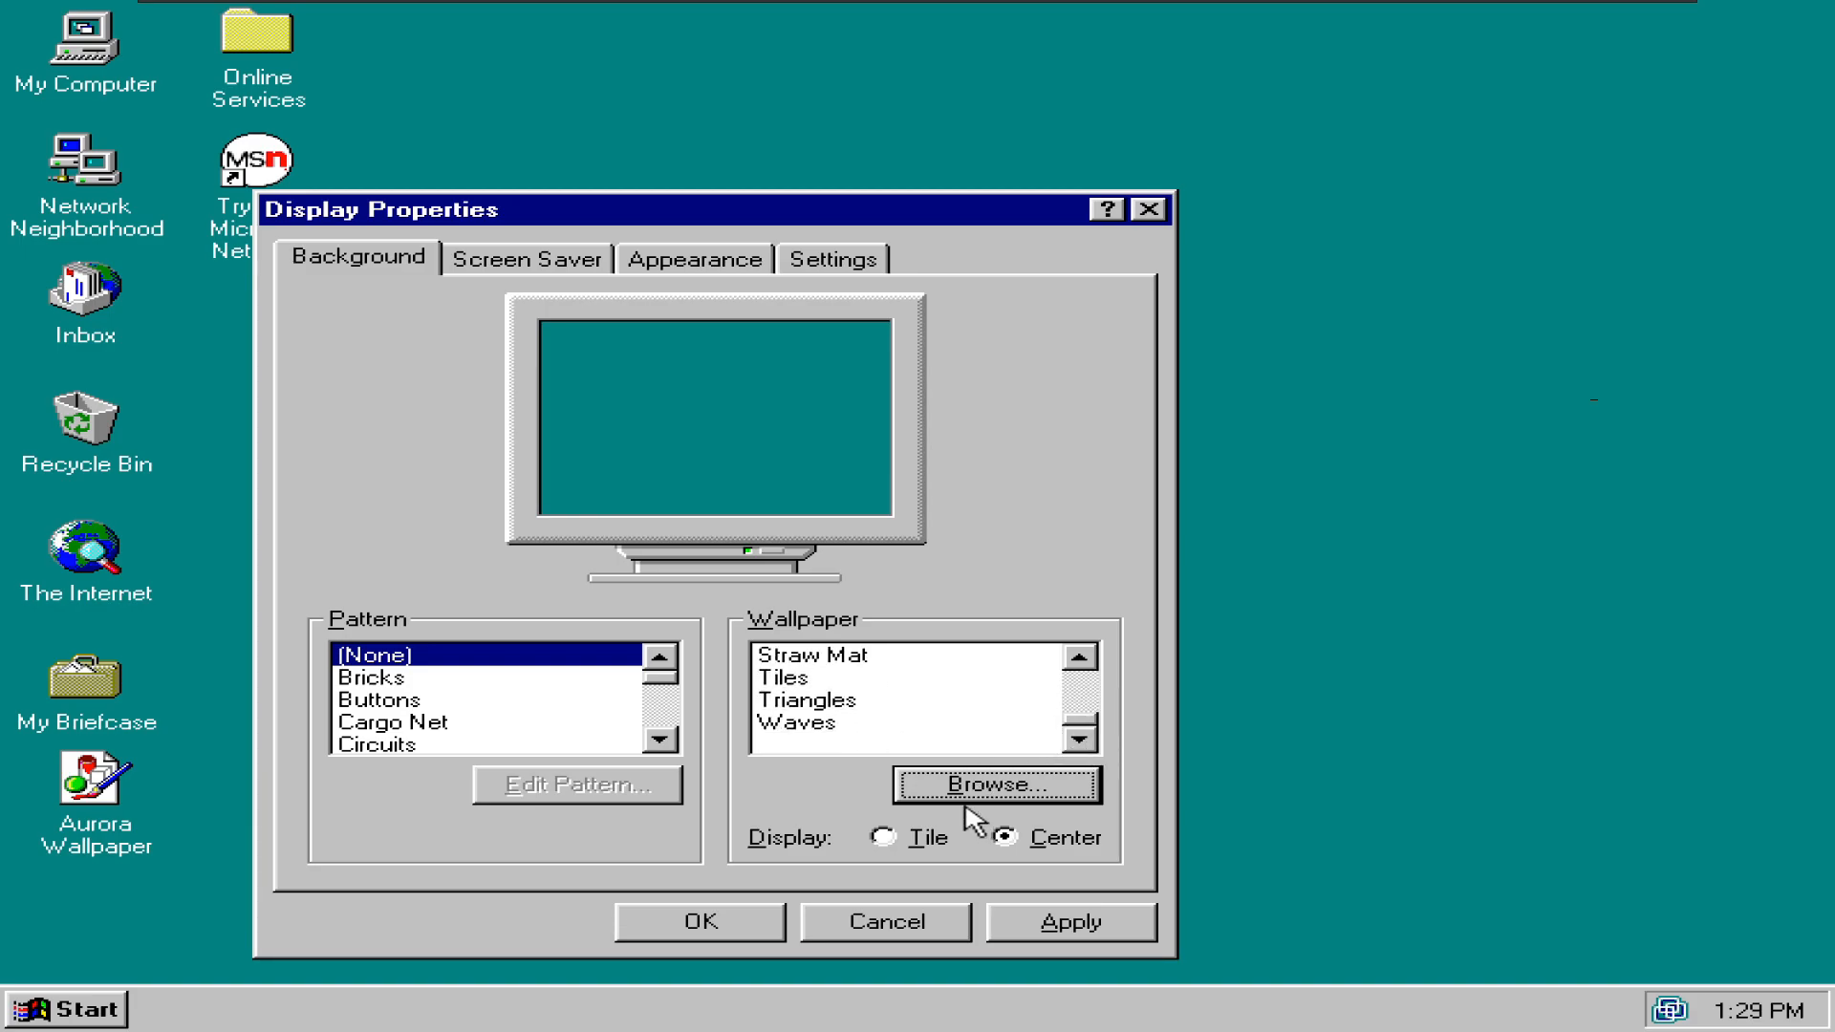
pyautogui.click(1030, 925)
pyautogui.press('Return')
# - Browse again into the desktop folder and confirm Aurora Wallpaper.bmp as the wallpaper
pyautogui.click(993, 788)
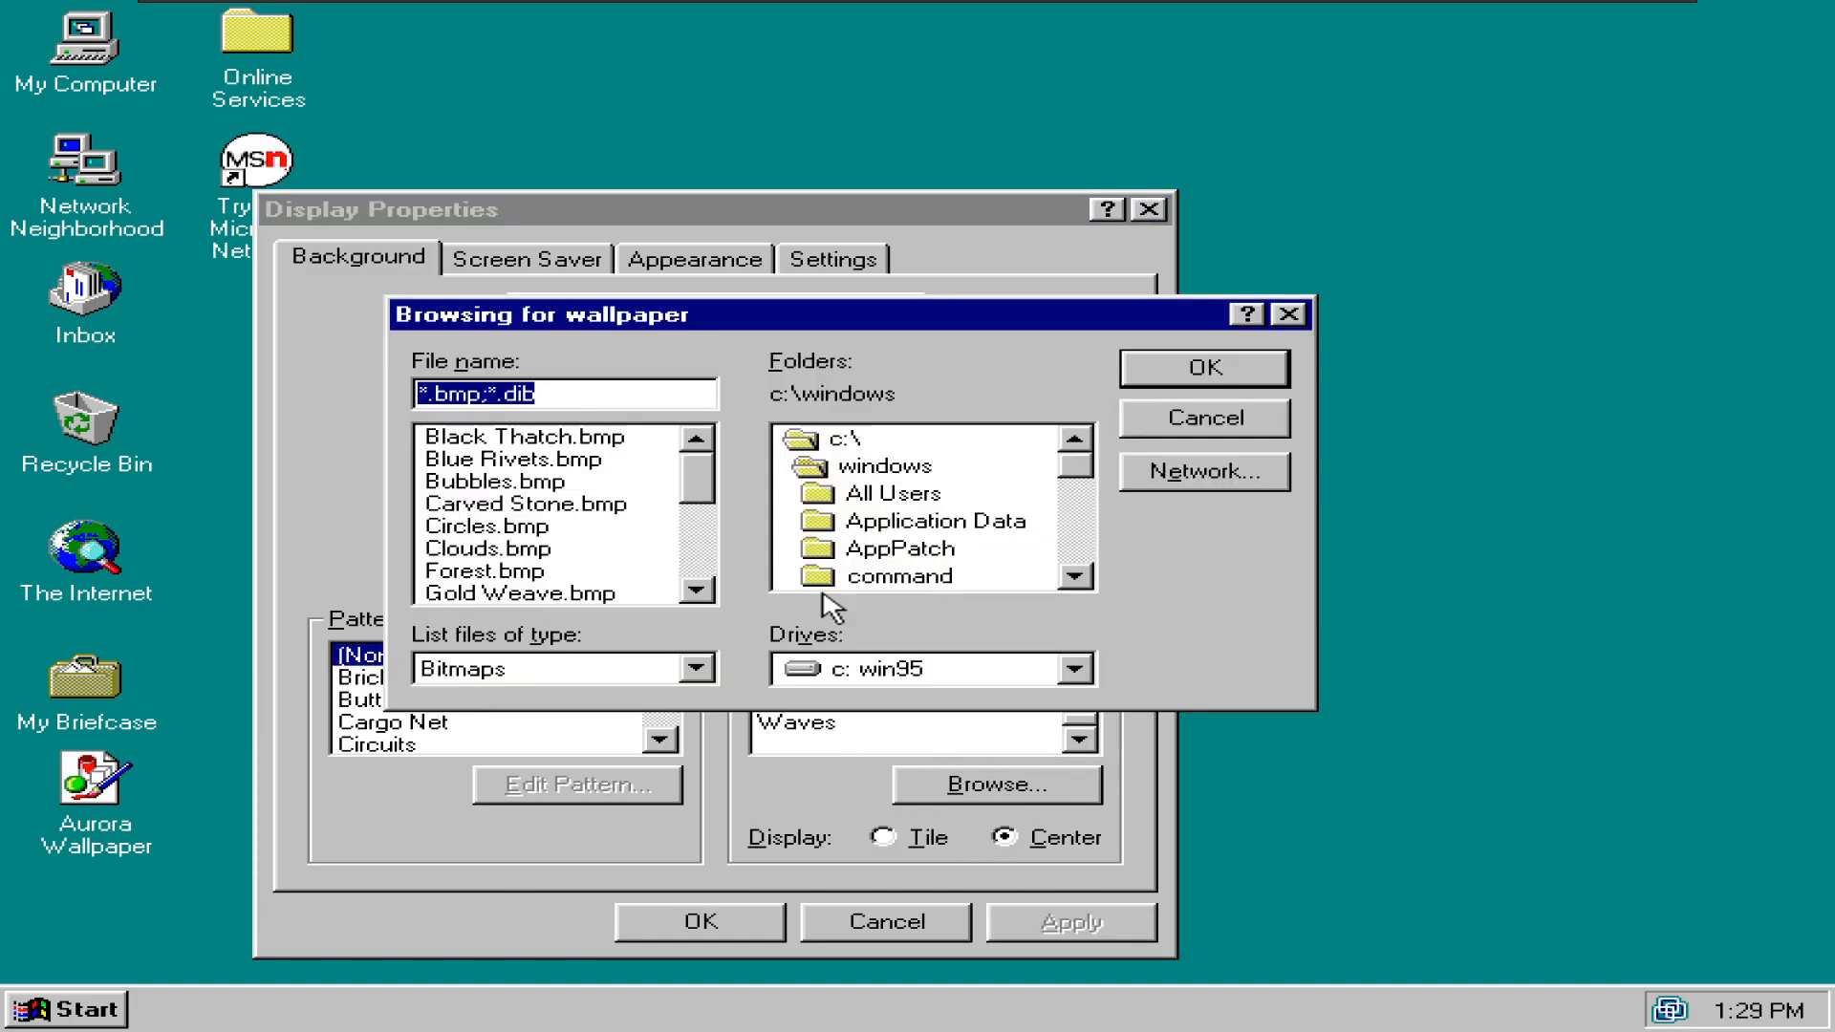
pyautogui.click(1075, 576)
pyautogui.click(1075, 576)
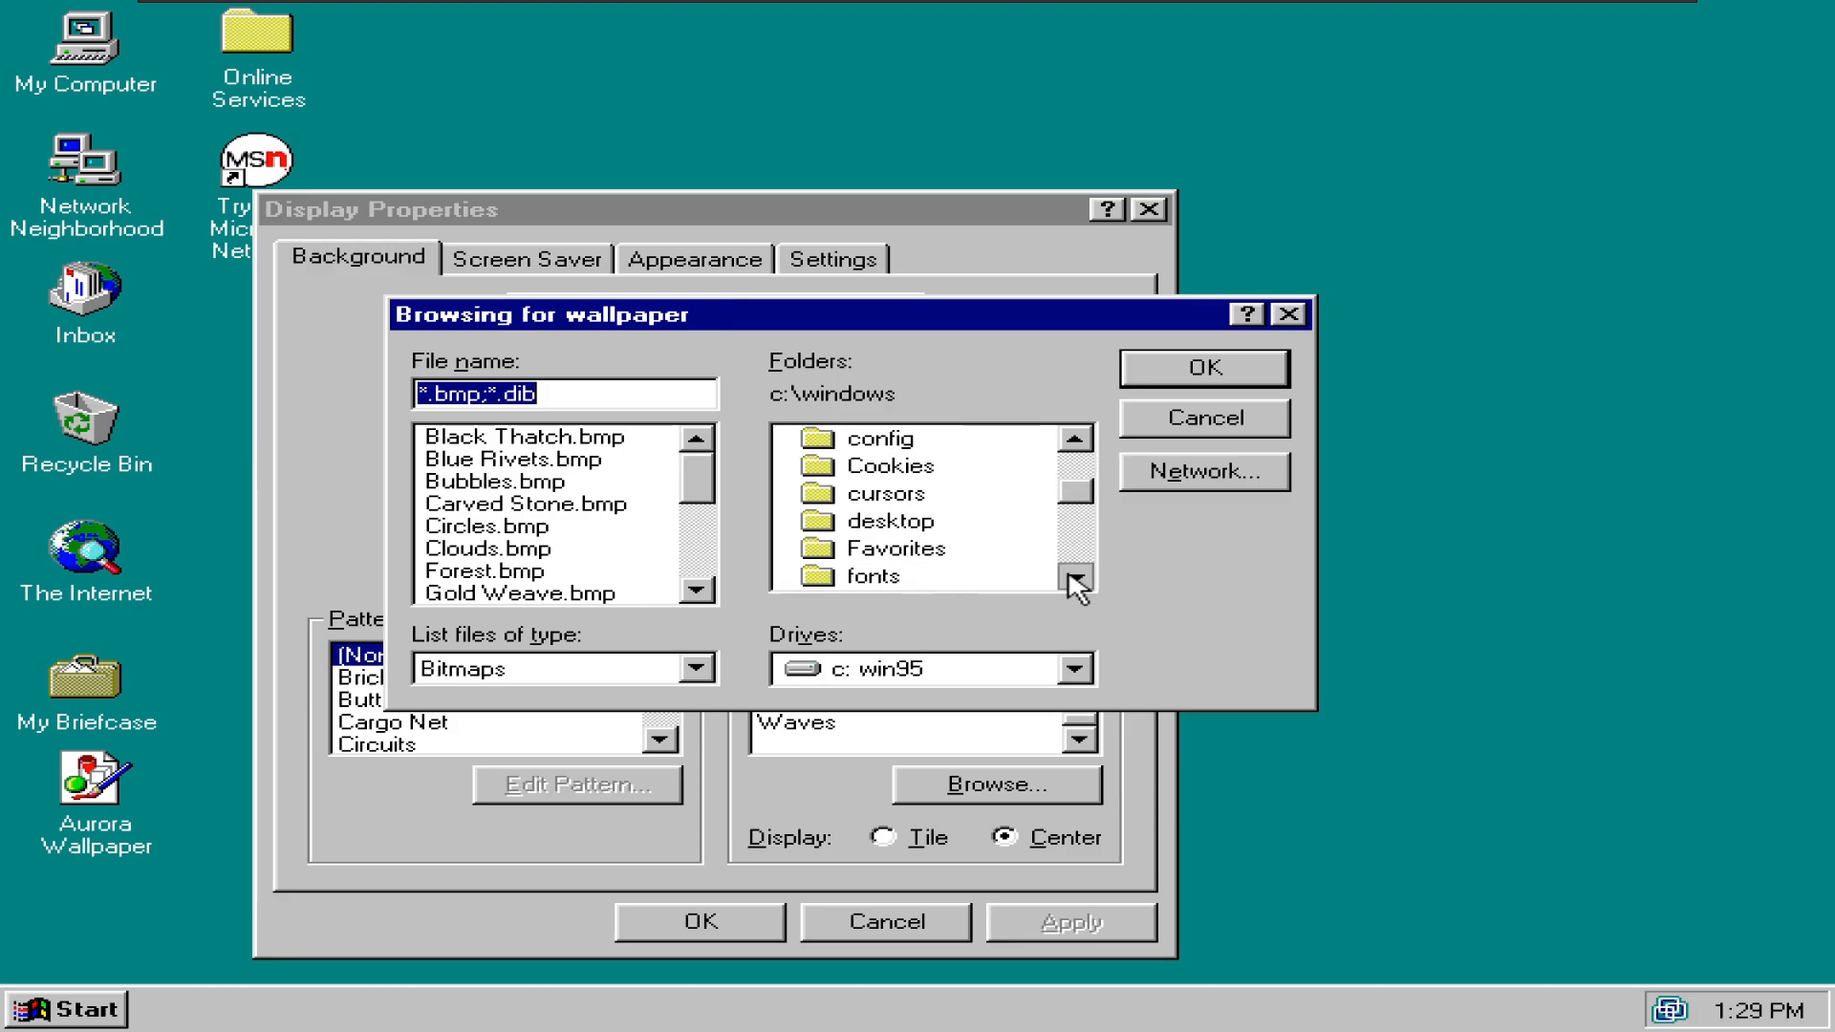
pyautogui.doubleClick(913, 521)
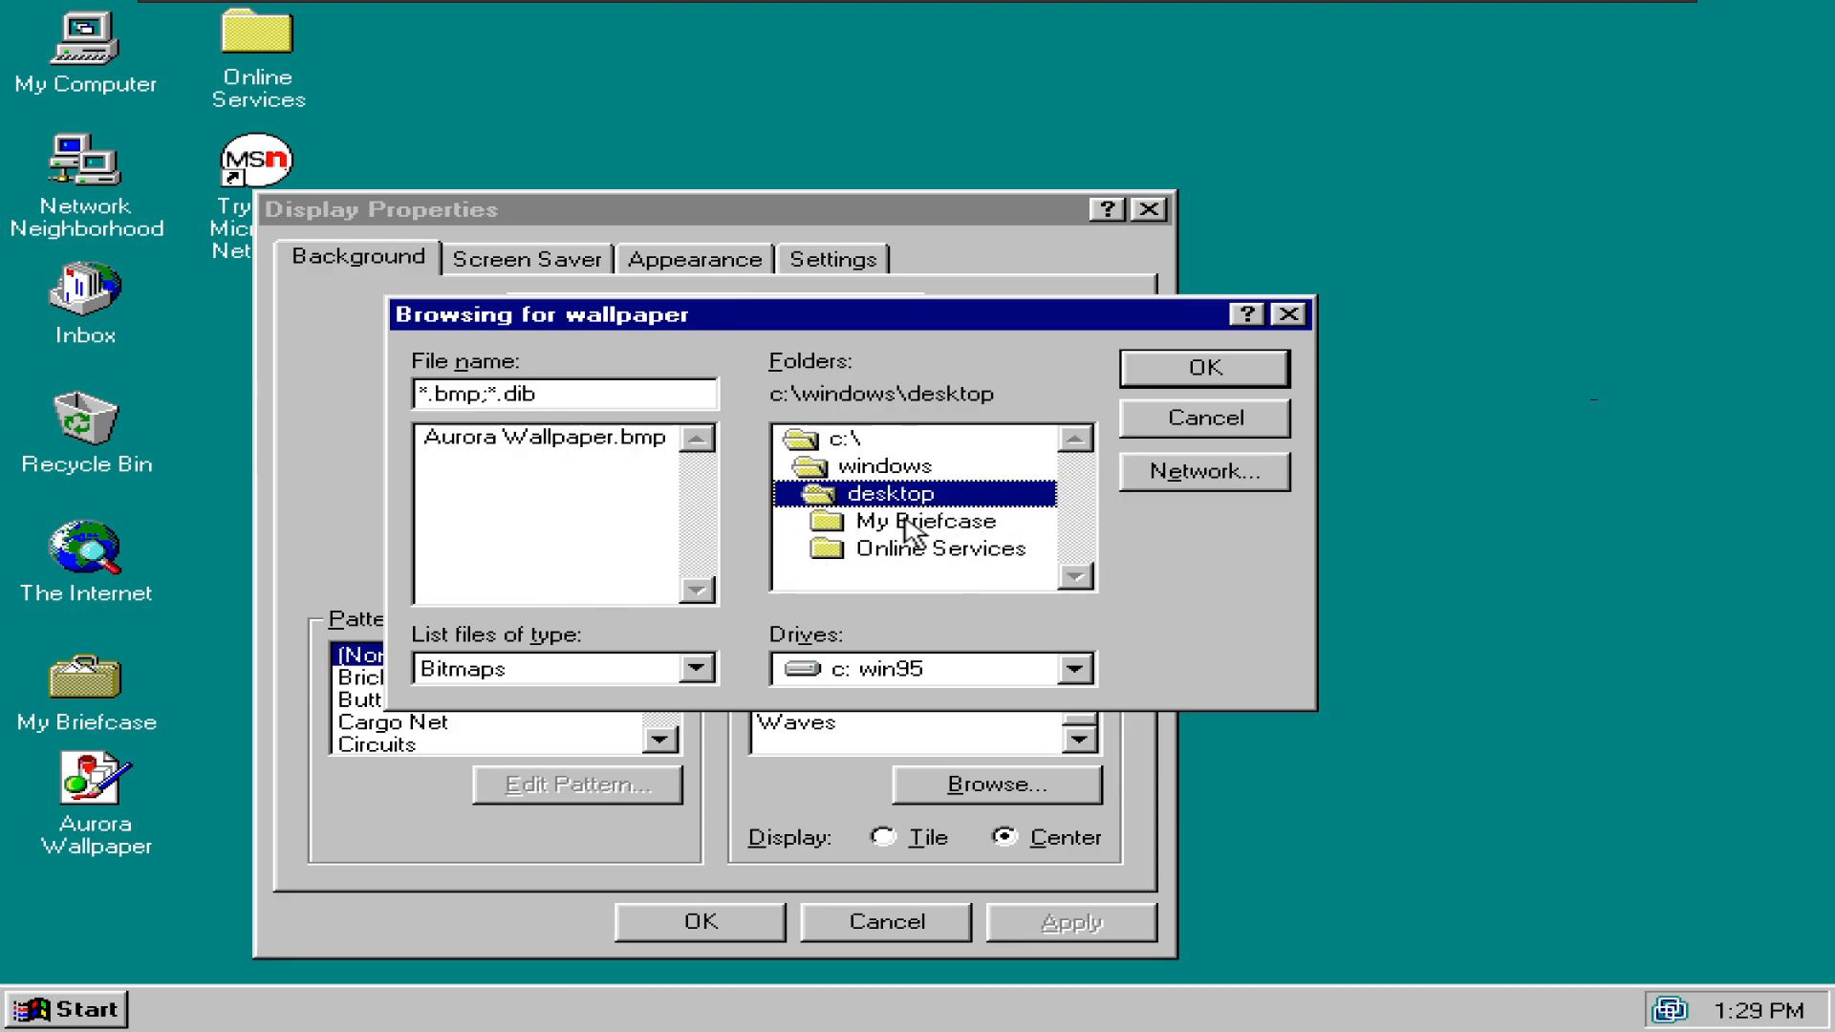
pyautogui.click(626, 437)
pyautogui.click(1224, 366)
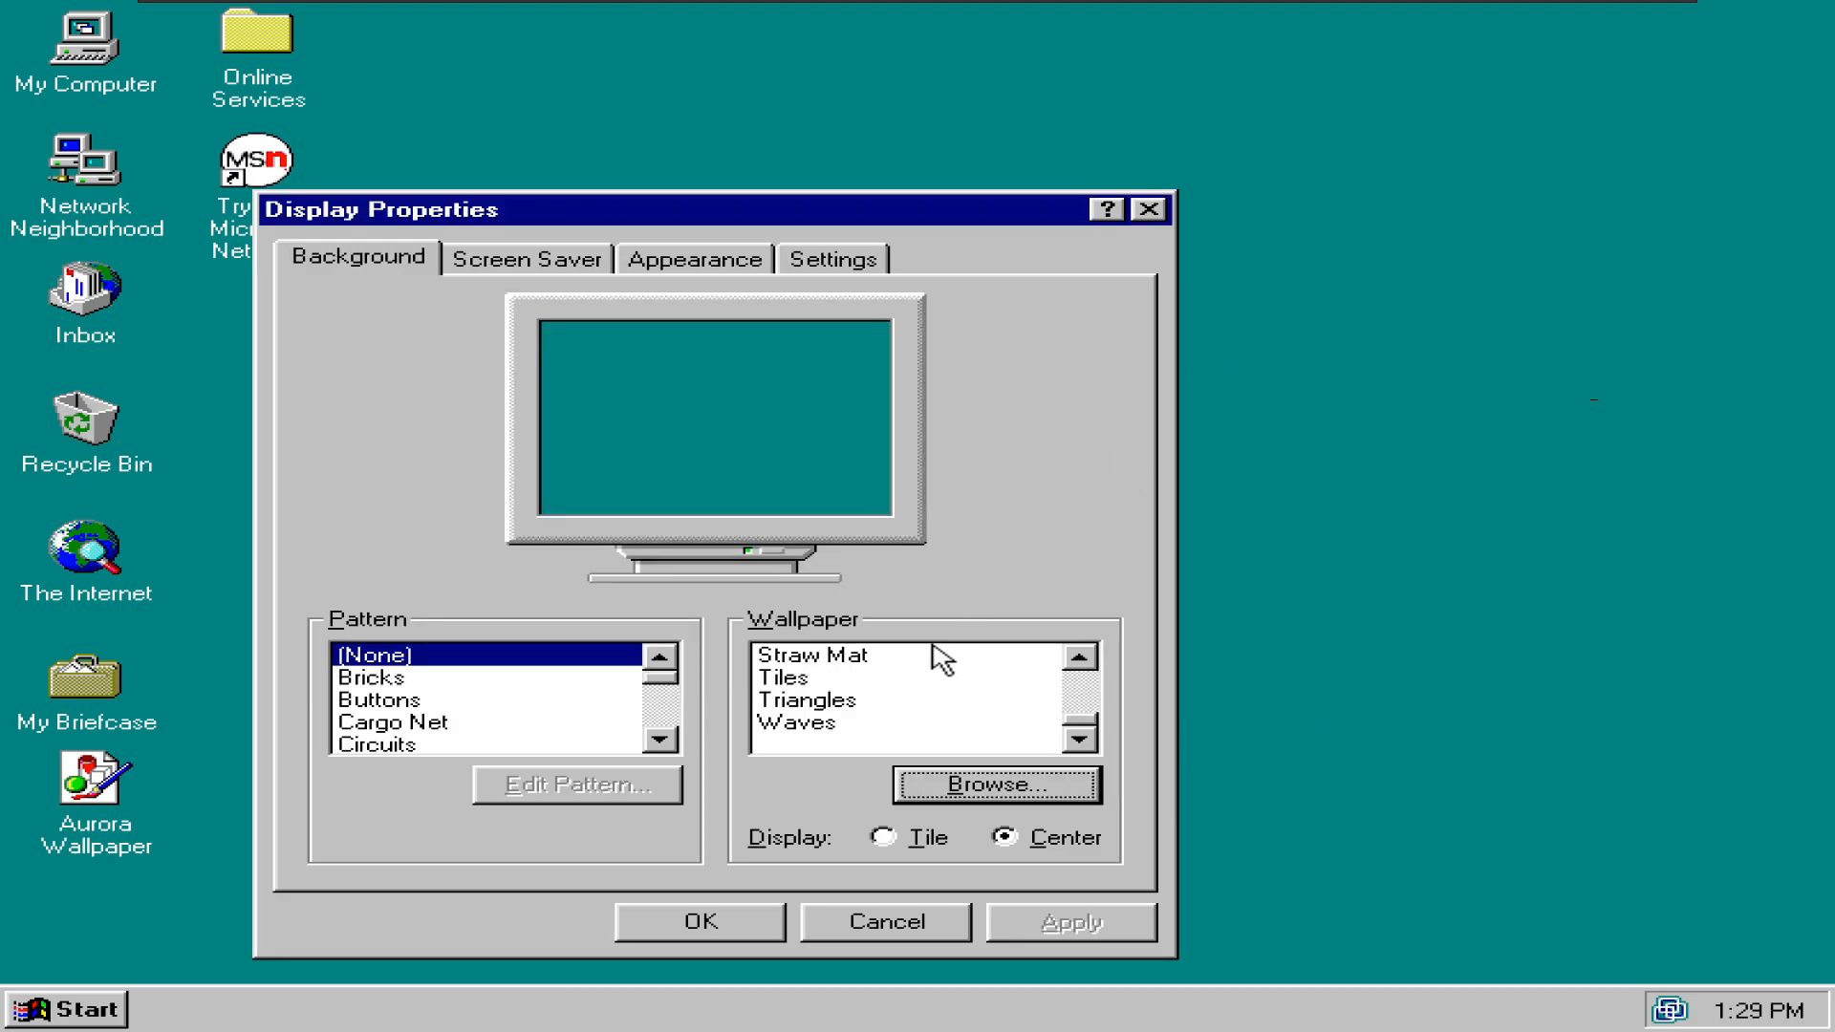
# - Open Windows Explorer and browse to the Windows folder on the Win95 (C:) drive
pyautogui.click(691, 920)
pyautogui.press('super+e')
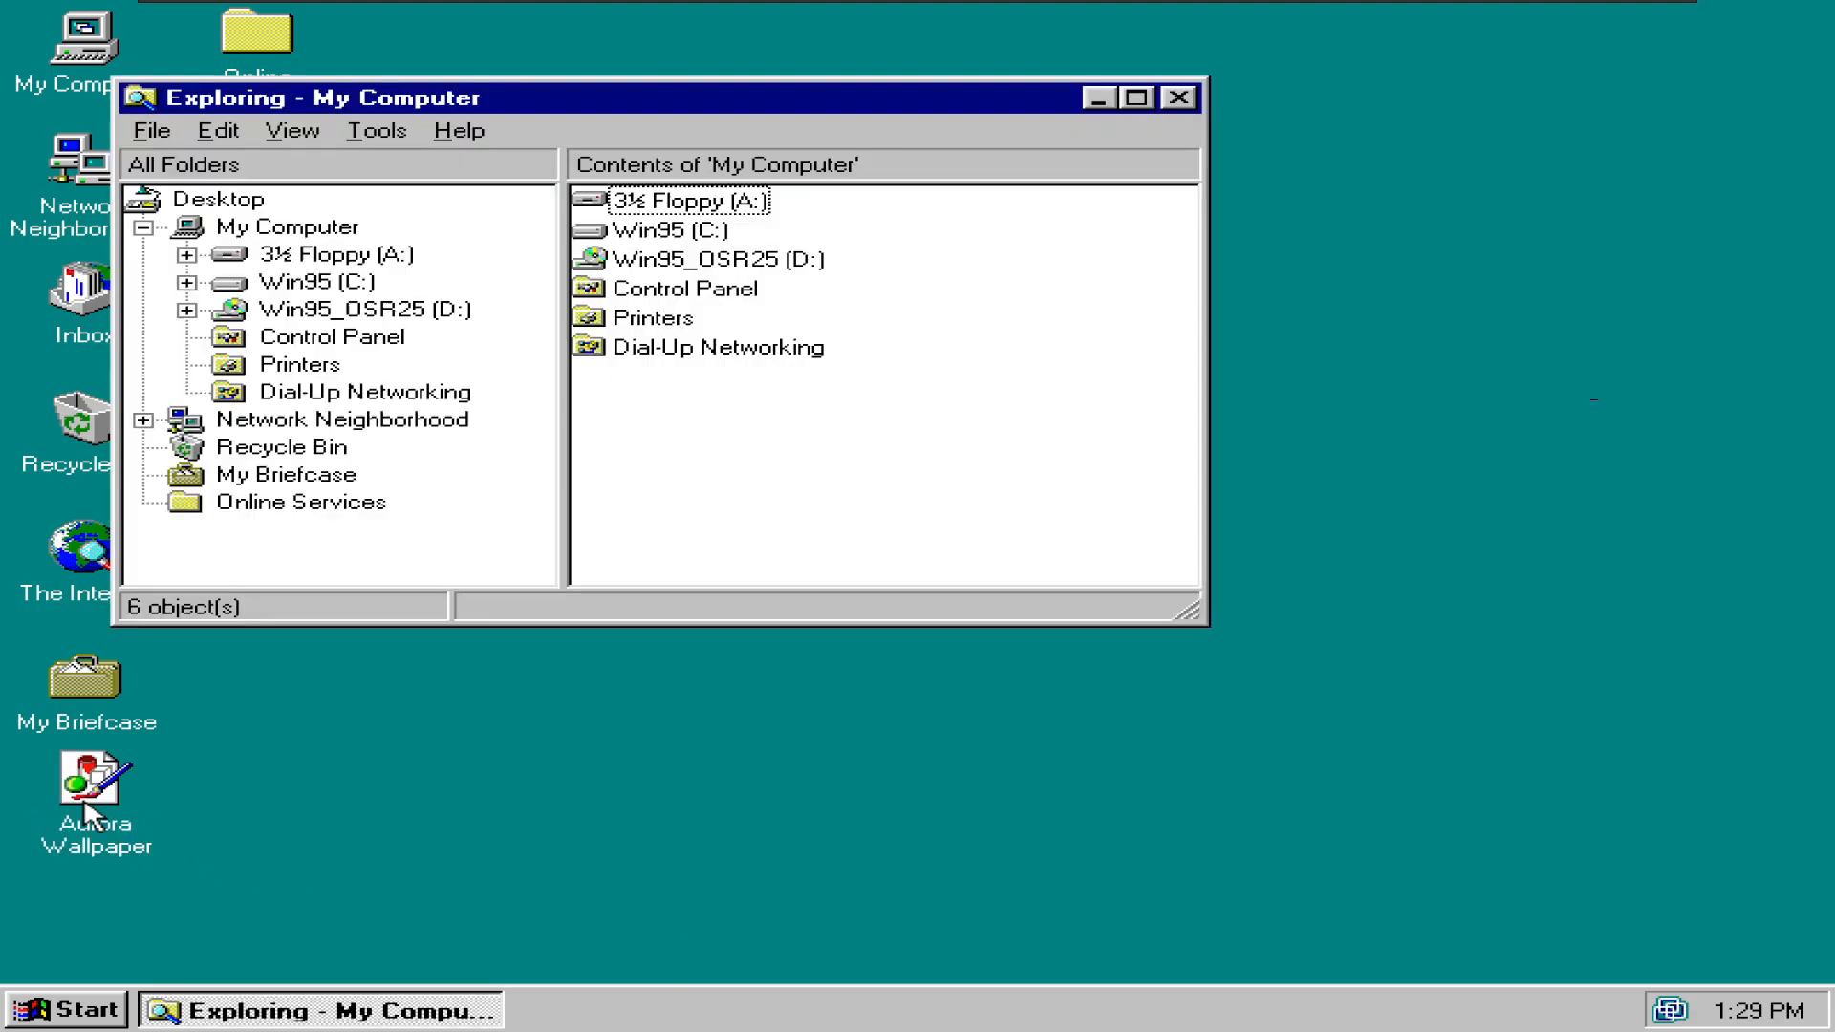
pyautogui.doubleClick(608, 230)
pyautogui.click(638, 235)
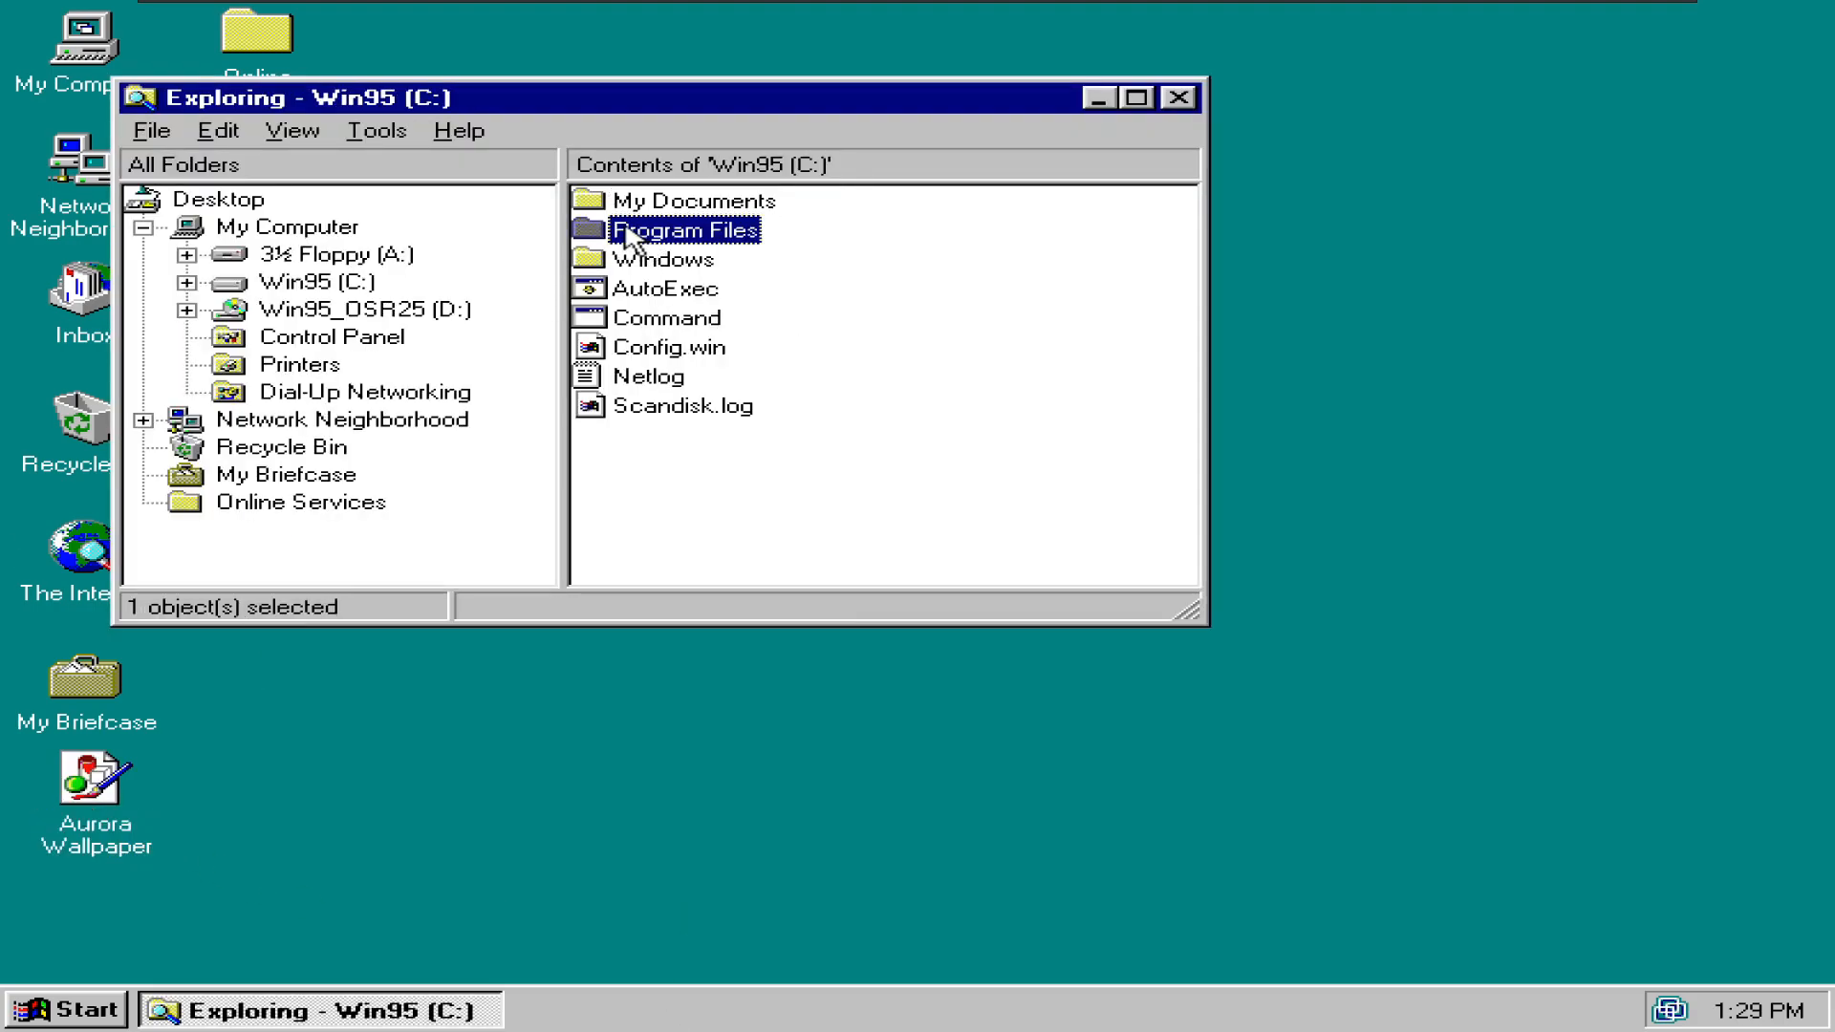
pyautogui.doubleClick(617, 260)
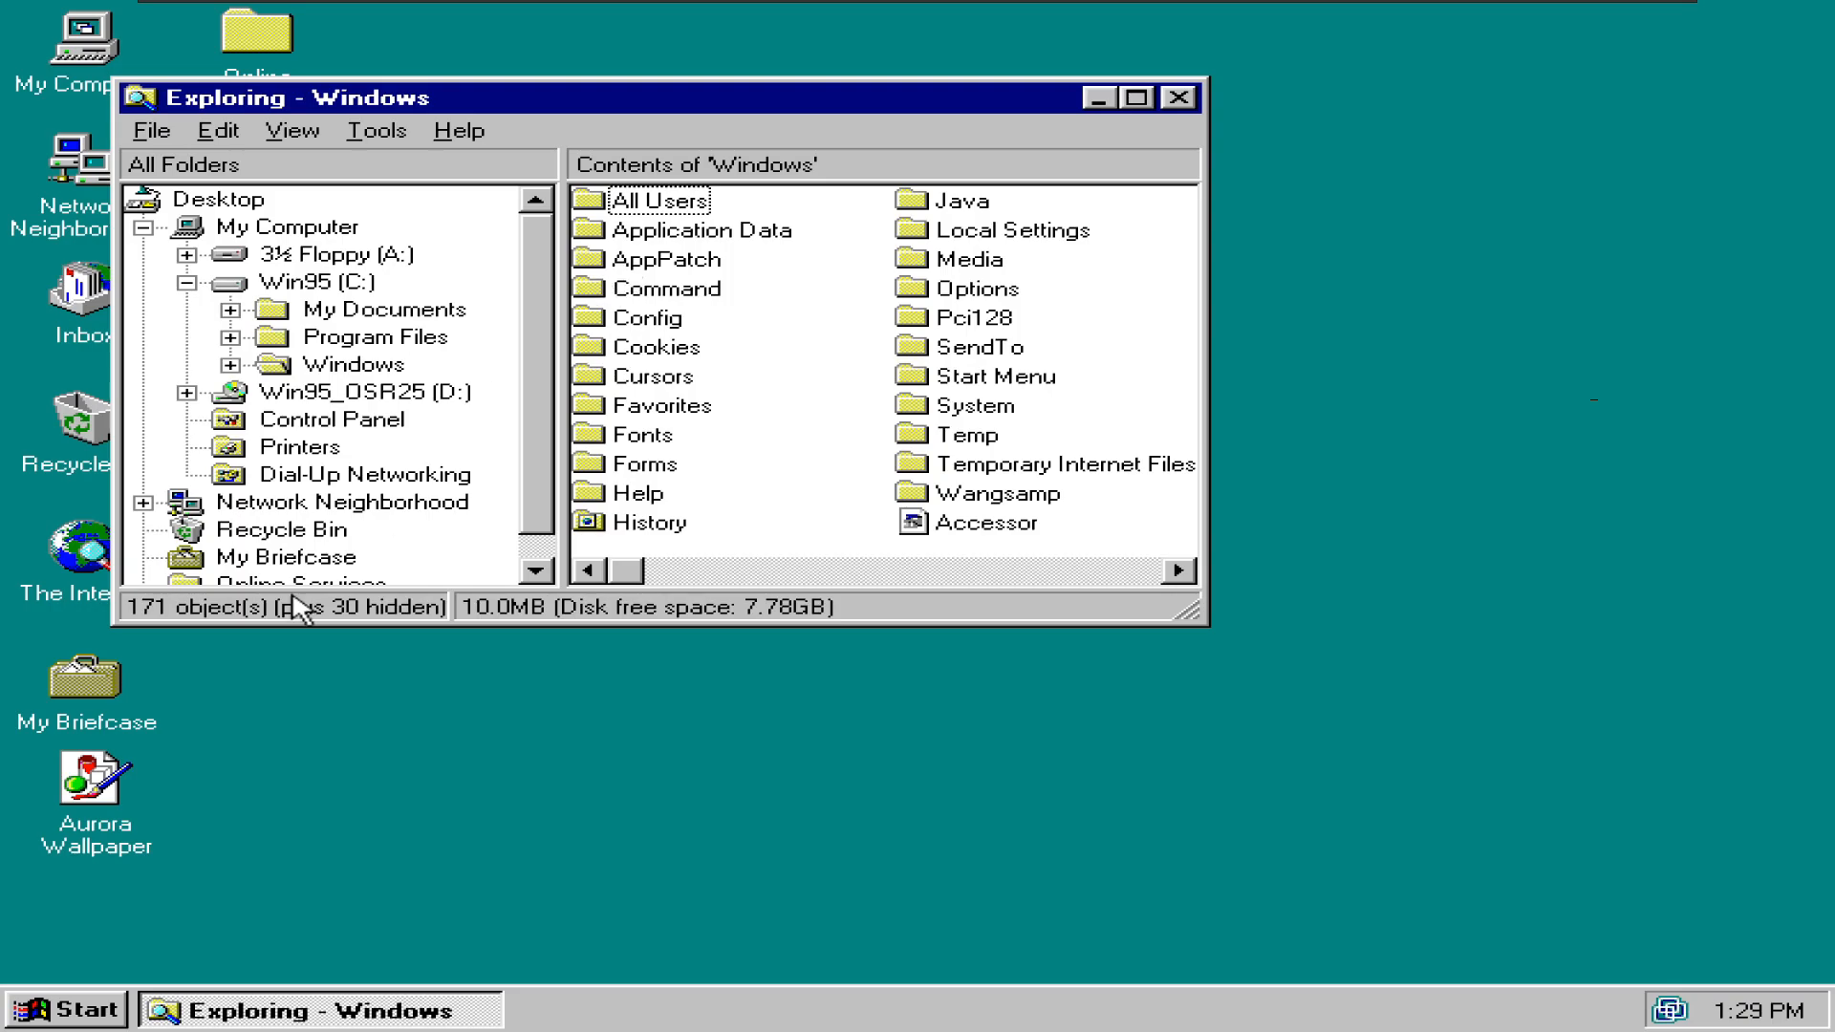
pyautogui.click(935, 415)
pyautogui.press('Right')
pyautogui.press('Right')
pyautogui.press('Right')
pyautogui.press('Left')
pyautogui.press('Left')
pyautogui.press('Left')
pyautogui.press('Left')
# - Move Aurora Wallpaper into the Windows folder and try it as wallpaper, dismissing the error
pyautogui.moveTo(72, 803); pyautogui.dragTo(750, 271)
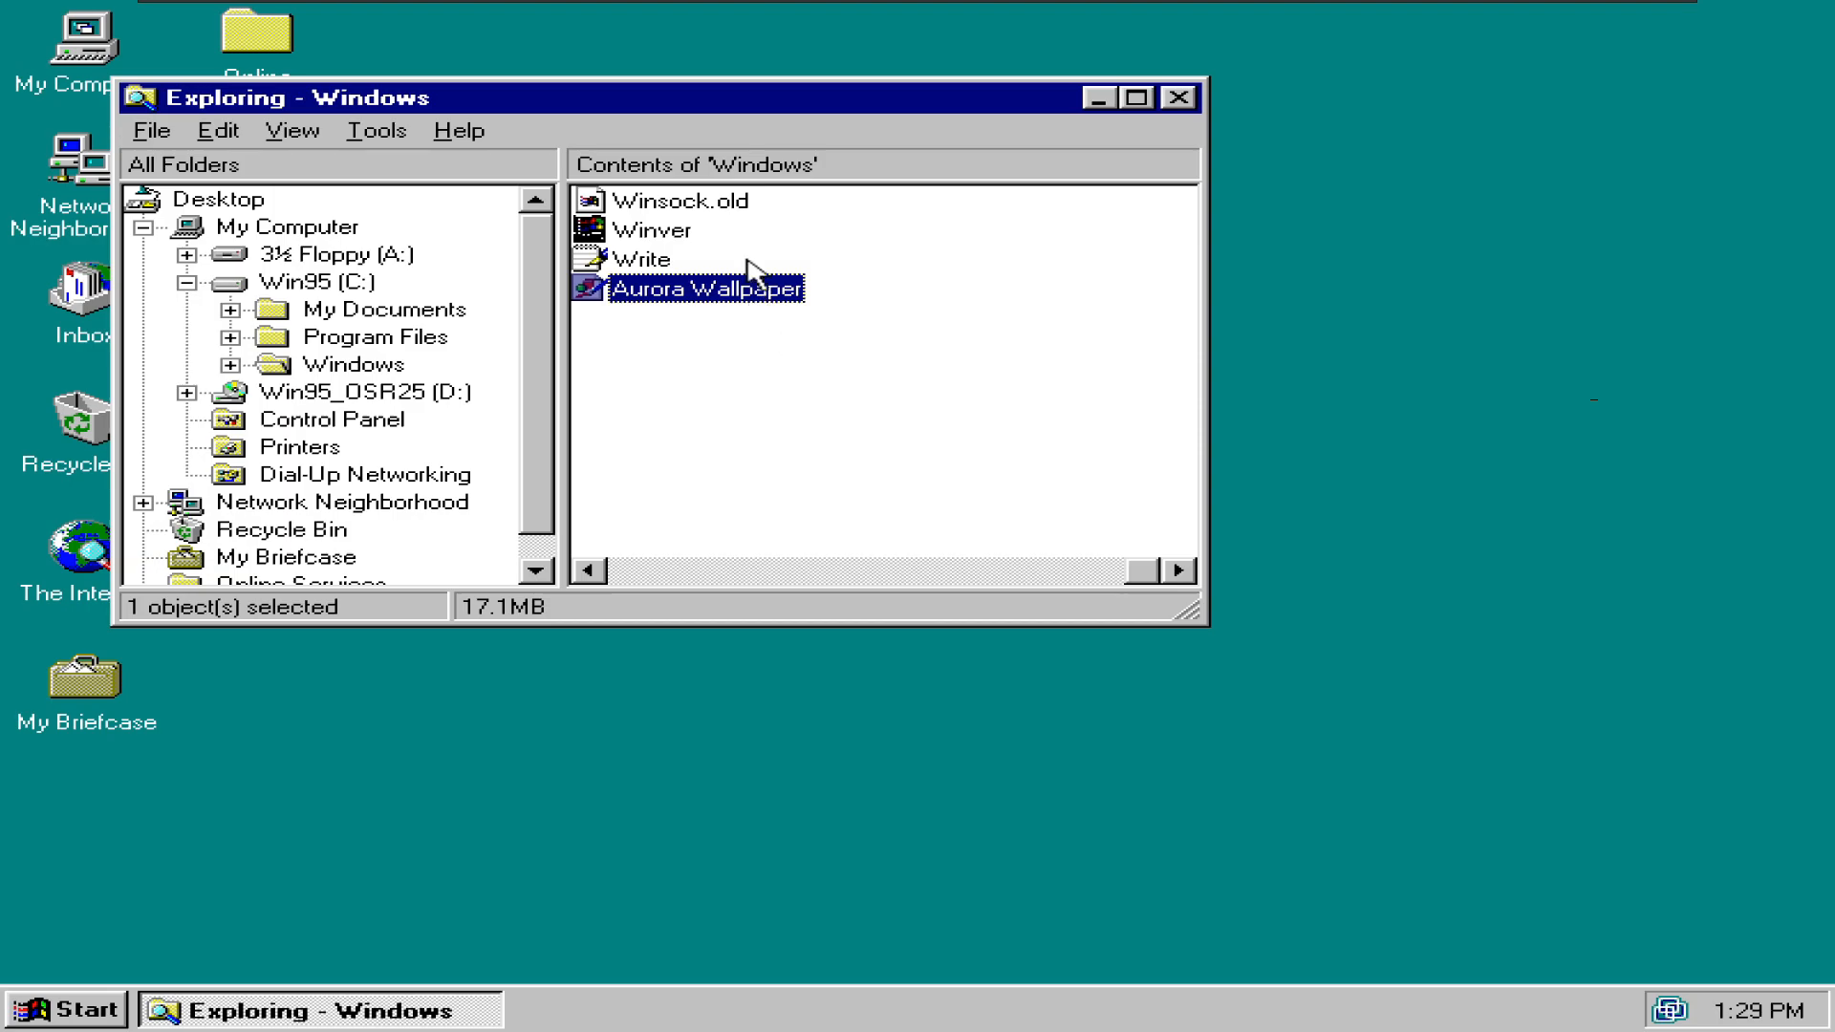
pyautogui.rightClick(737, 276)
pyautogui.rightClick(542, 695)
pyautogui.rightClick(619, 965)
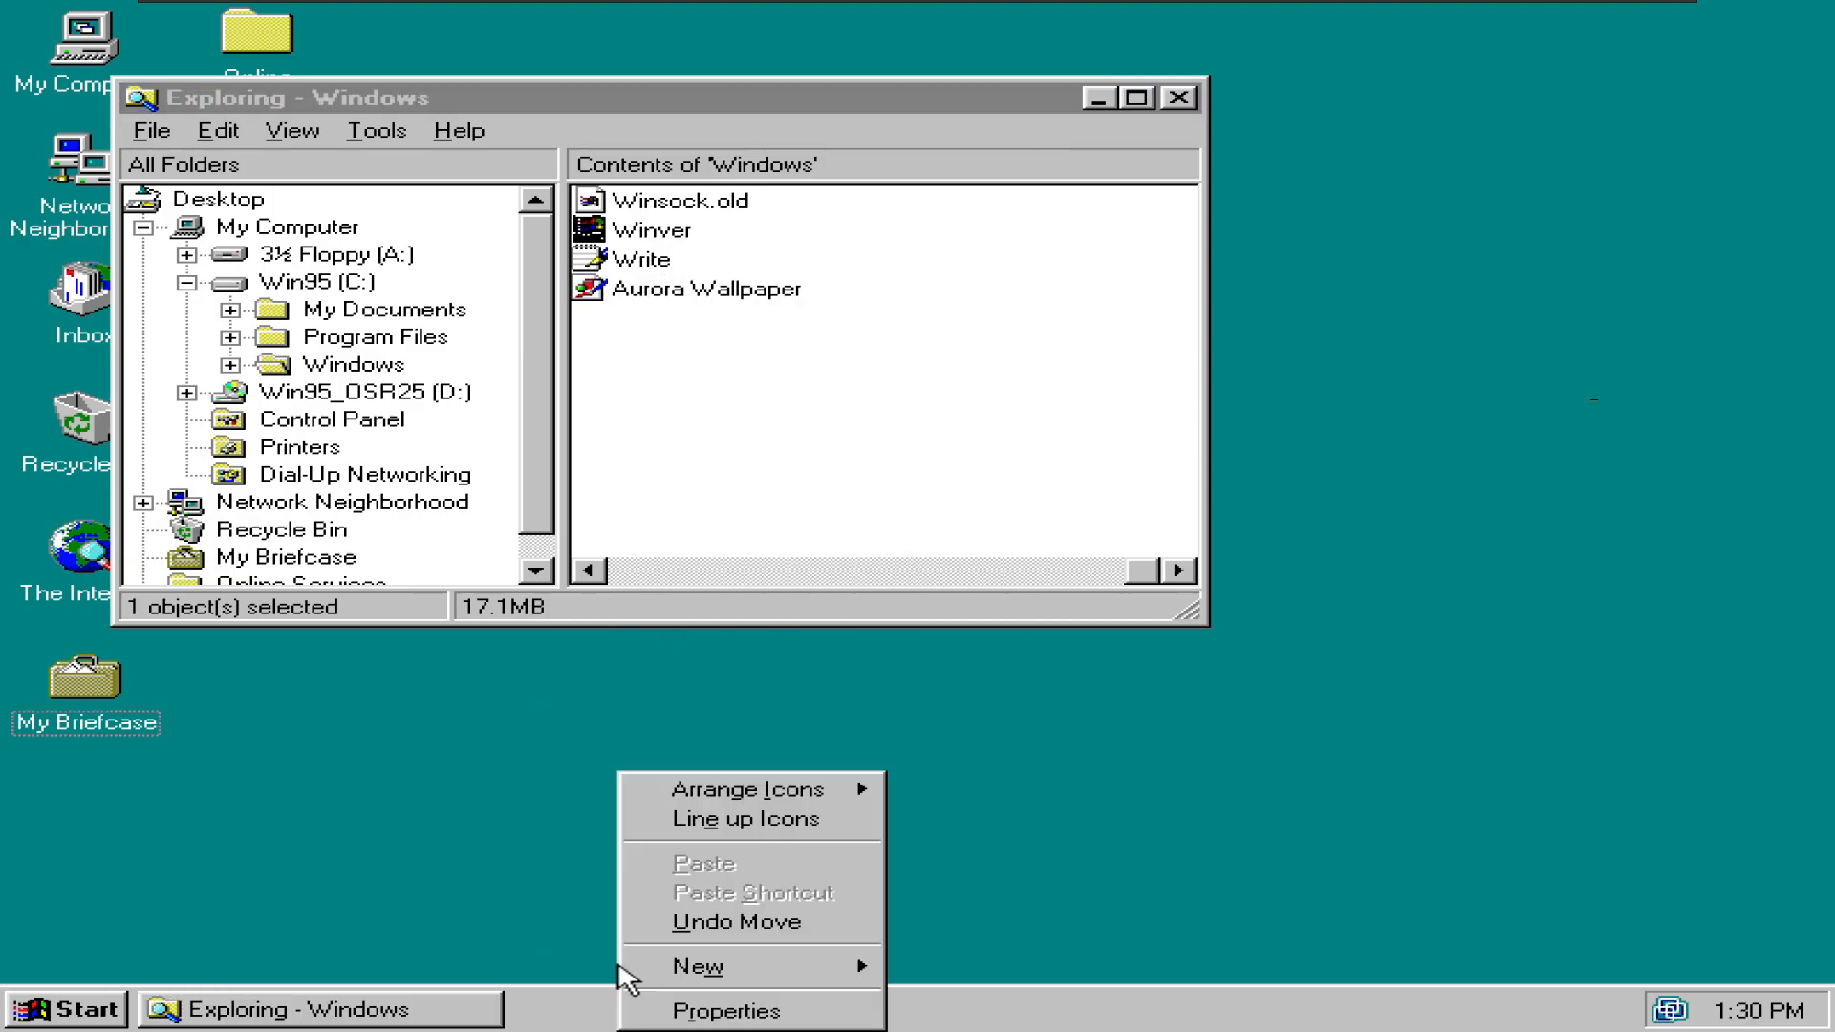
pyautogui.click(726, 1009)
pyautogui.click(845, 564)
pyautogui.click(845, 584)
pyautogui.press('Escape')
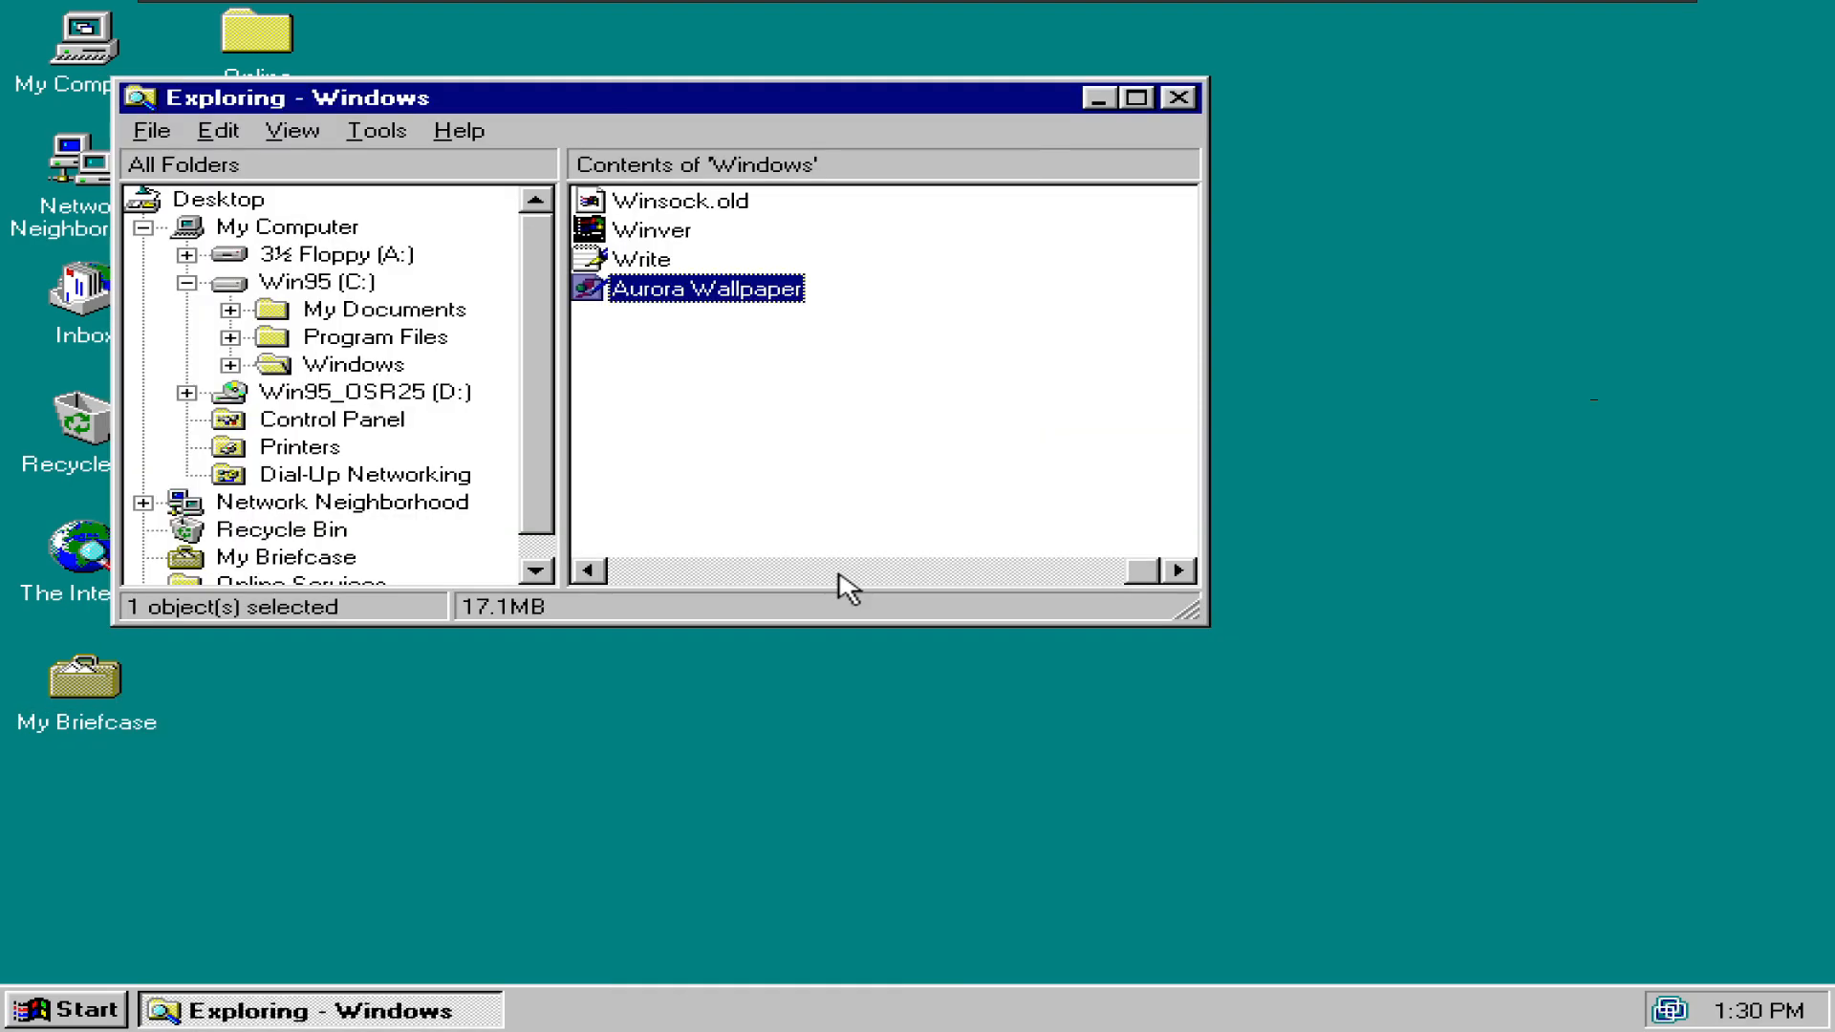
# - Rename the Aurora Wallpaper file to Aurora
pyautogui.rightClick(697, 295)
pyautogui.press('m')
pyautogui.press('End')
pyautogui.press('BackSpace')
pyautogui.press('BackSpace')
pyautogui.press('BackSpace')
pyautogui.press('BackSpace')
pyautogui.press('BackSpace')
pyautogui.press('BackSpace')
pyautogui.press('BackSpace')
pyautogui.press('BackSpace')
pyautogui.press('BackSpace')
pyautogui.press('BackSpace')
pyautogui.press('Return')
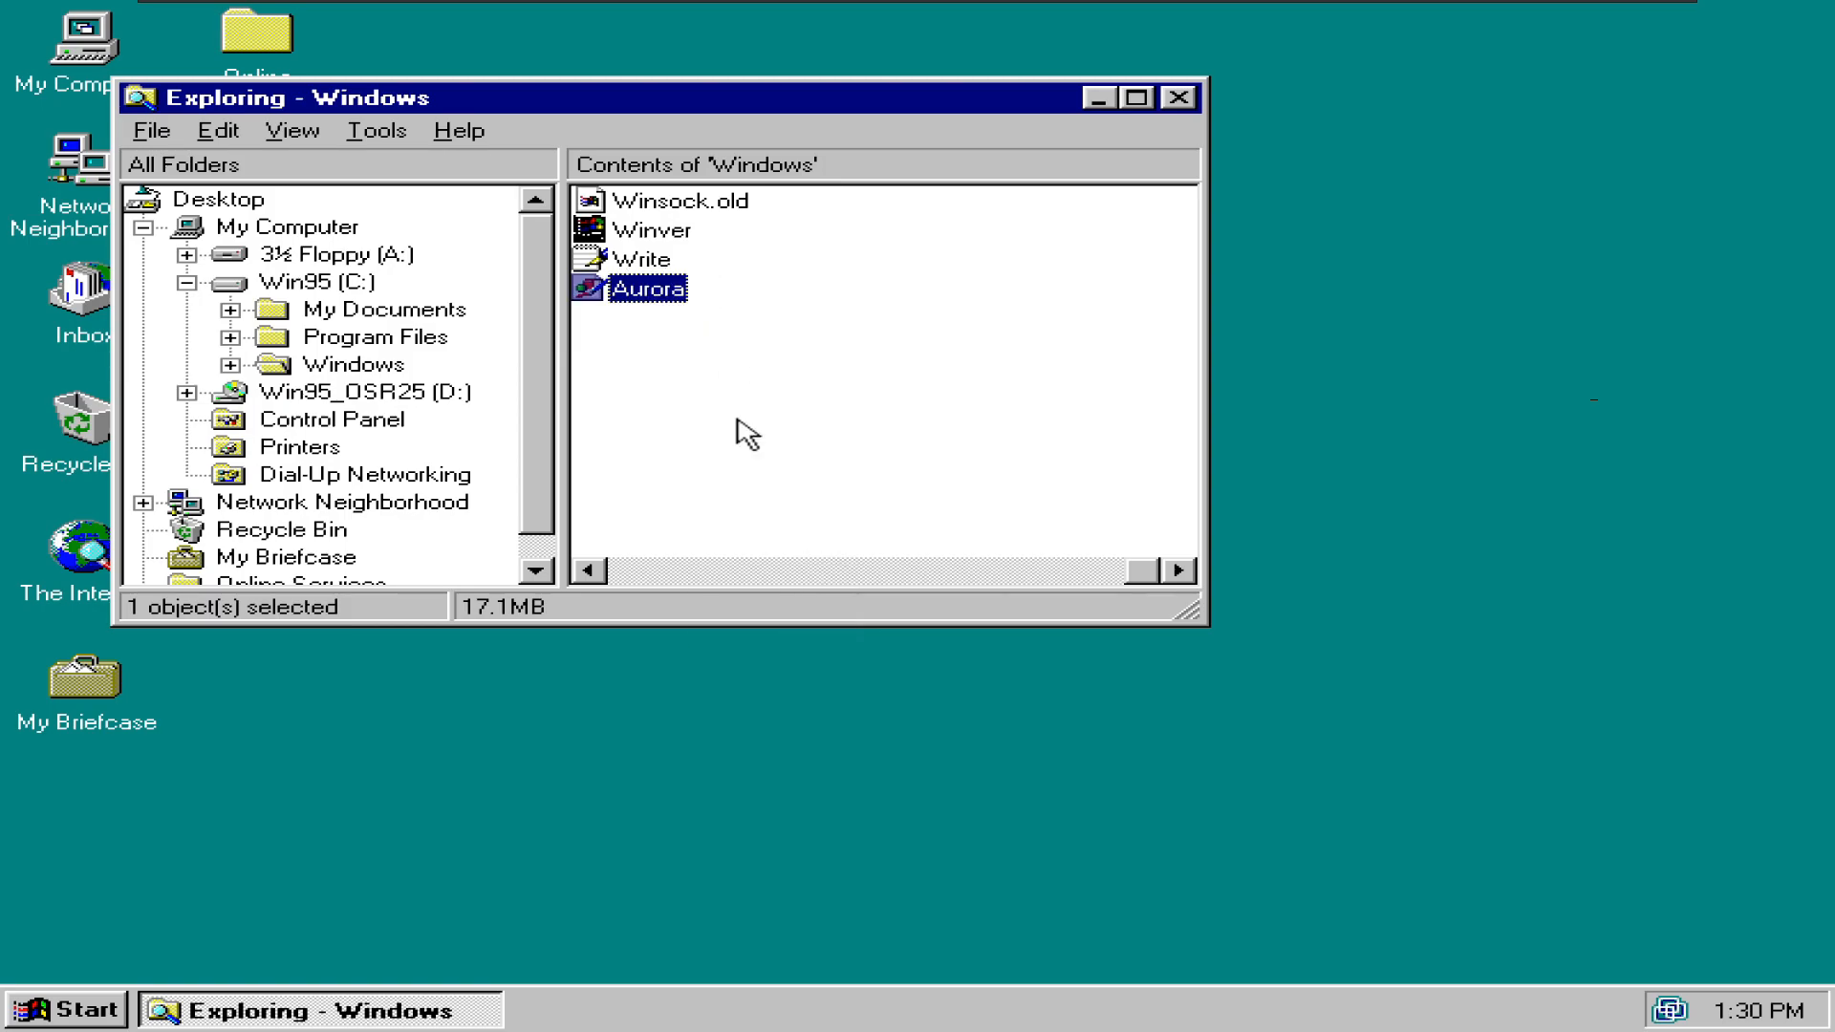
# - Retry Aurora as the wallpaper in Display Properties and dismiss the resulting error
pyautogui.rightClick(737, 694)
pyautogui.click(885, 934)
pyautogui.click(812, 641)
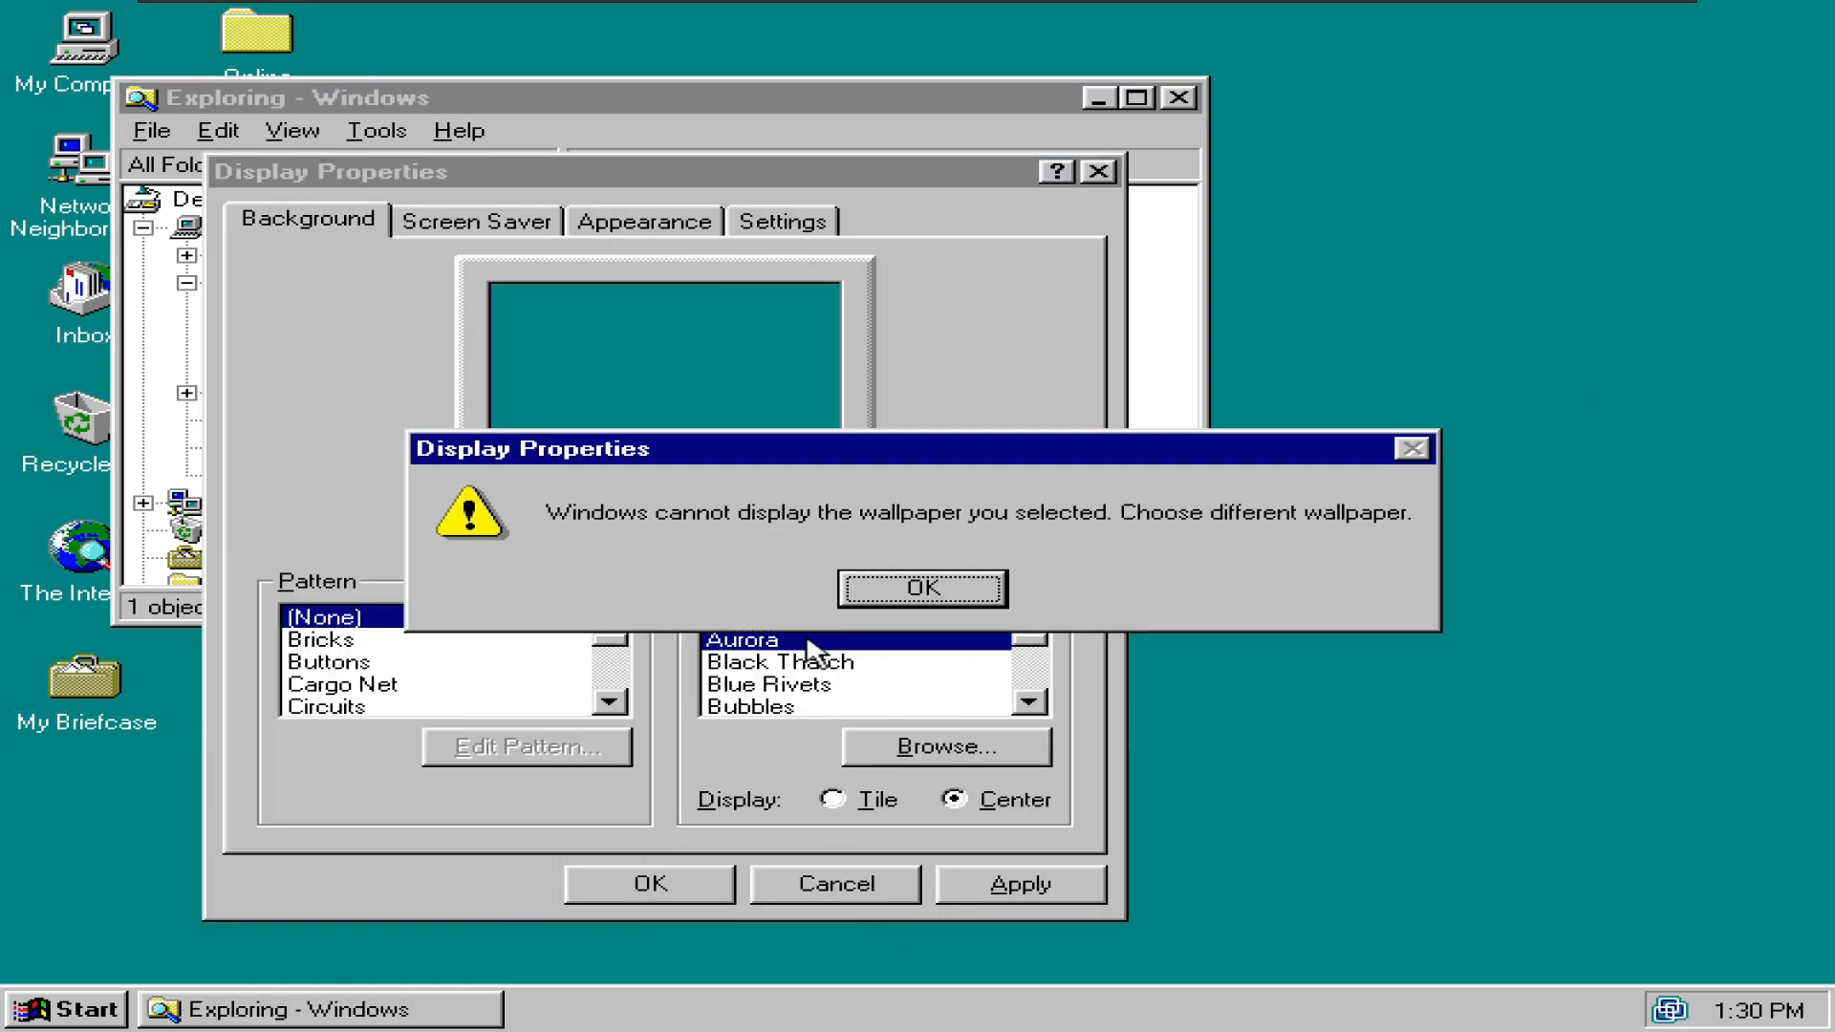
pyautogui.click(873, 586)
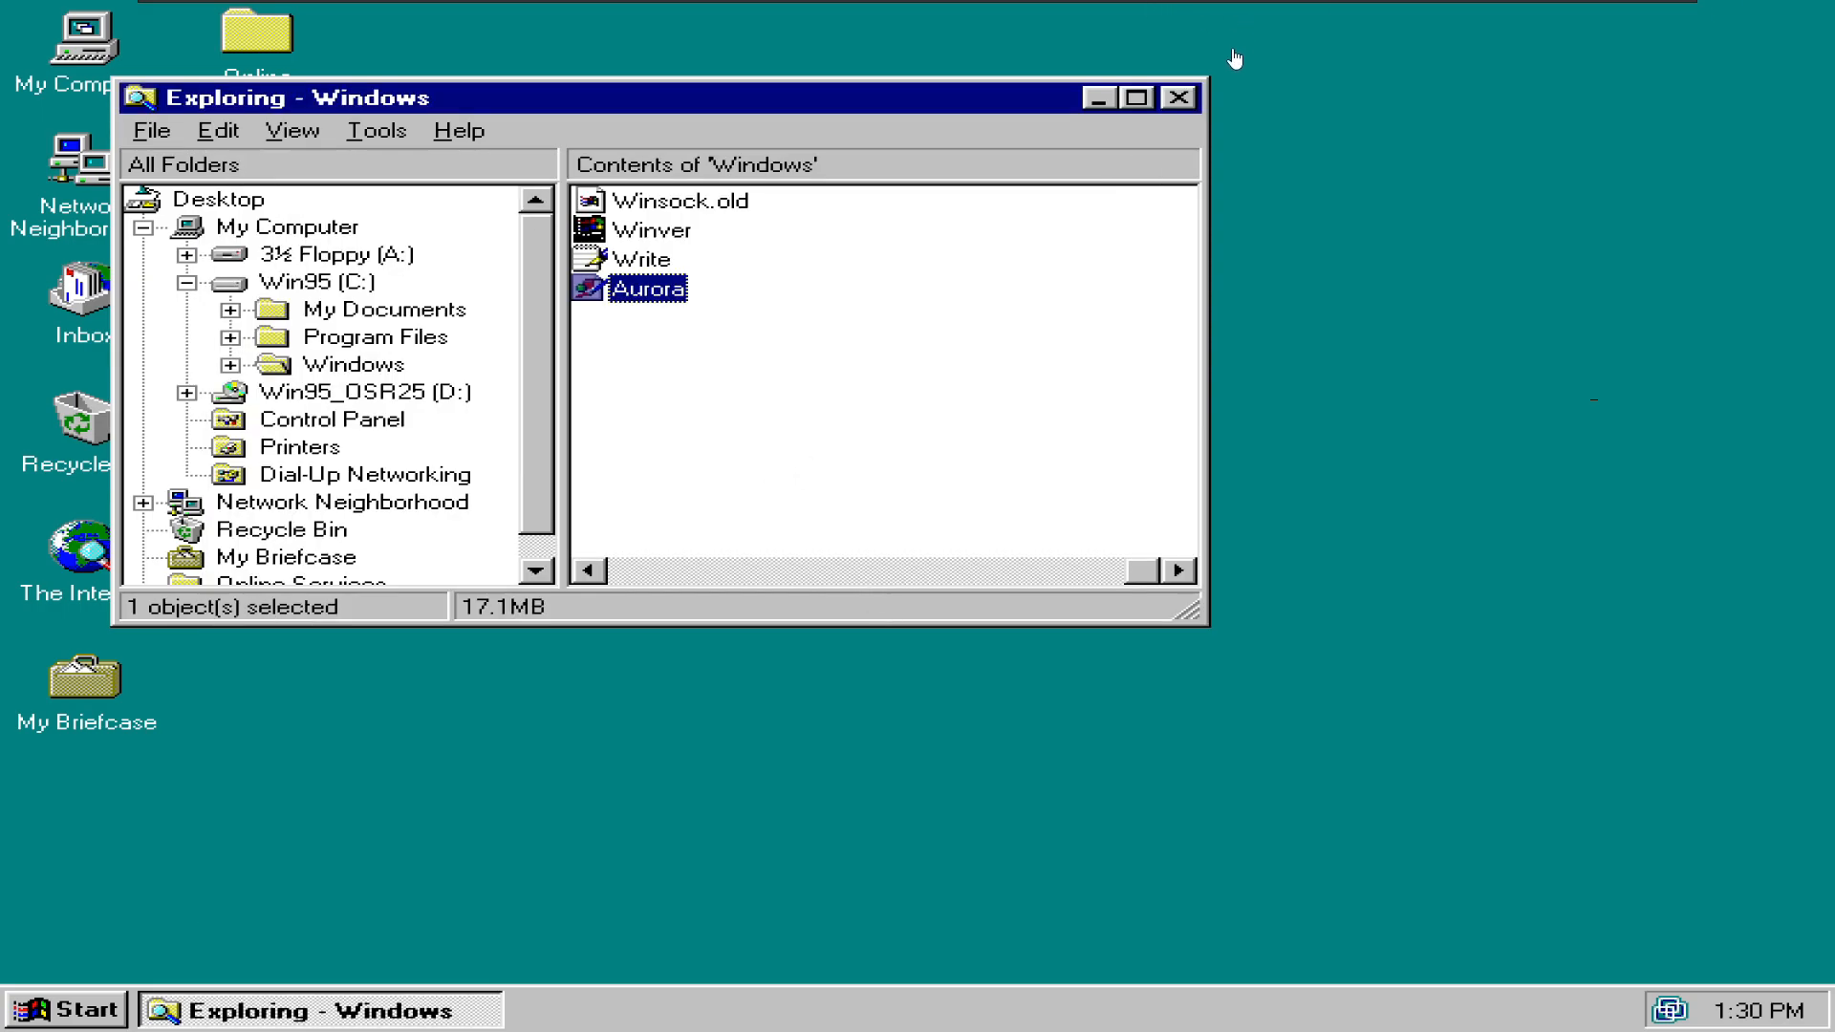
pyautogui.click(1185, 96)
# - Set Clouds as the desktop wallpaper, displayed Center, and apply it
pyautogui.rightClick(1189, 89)
pyautogui.click(1257, 325)
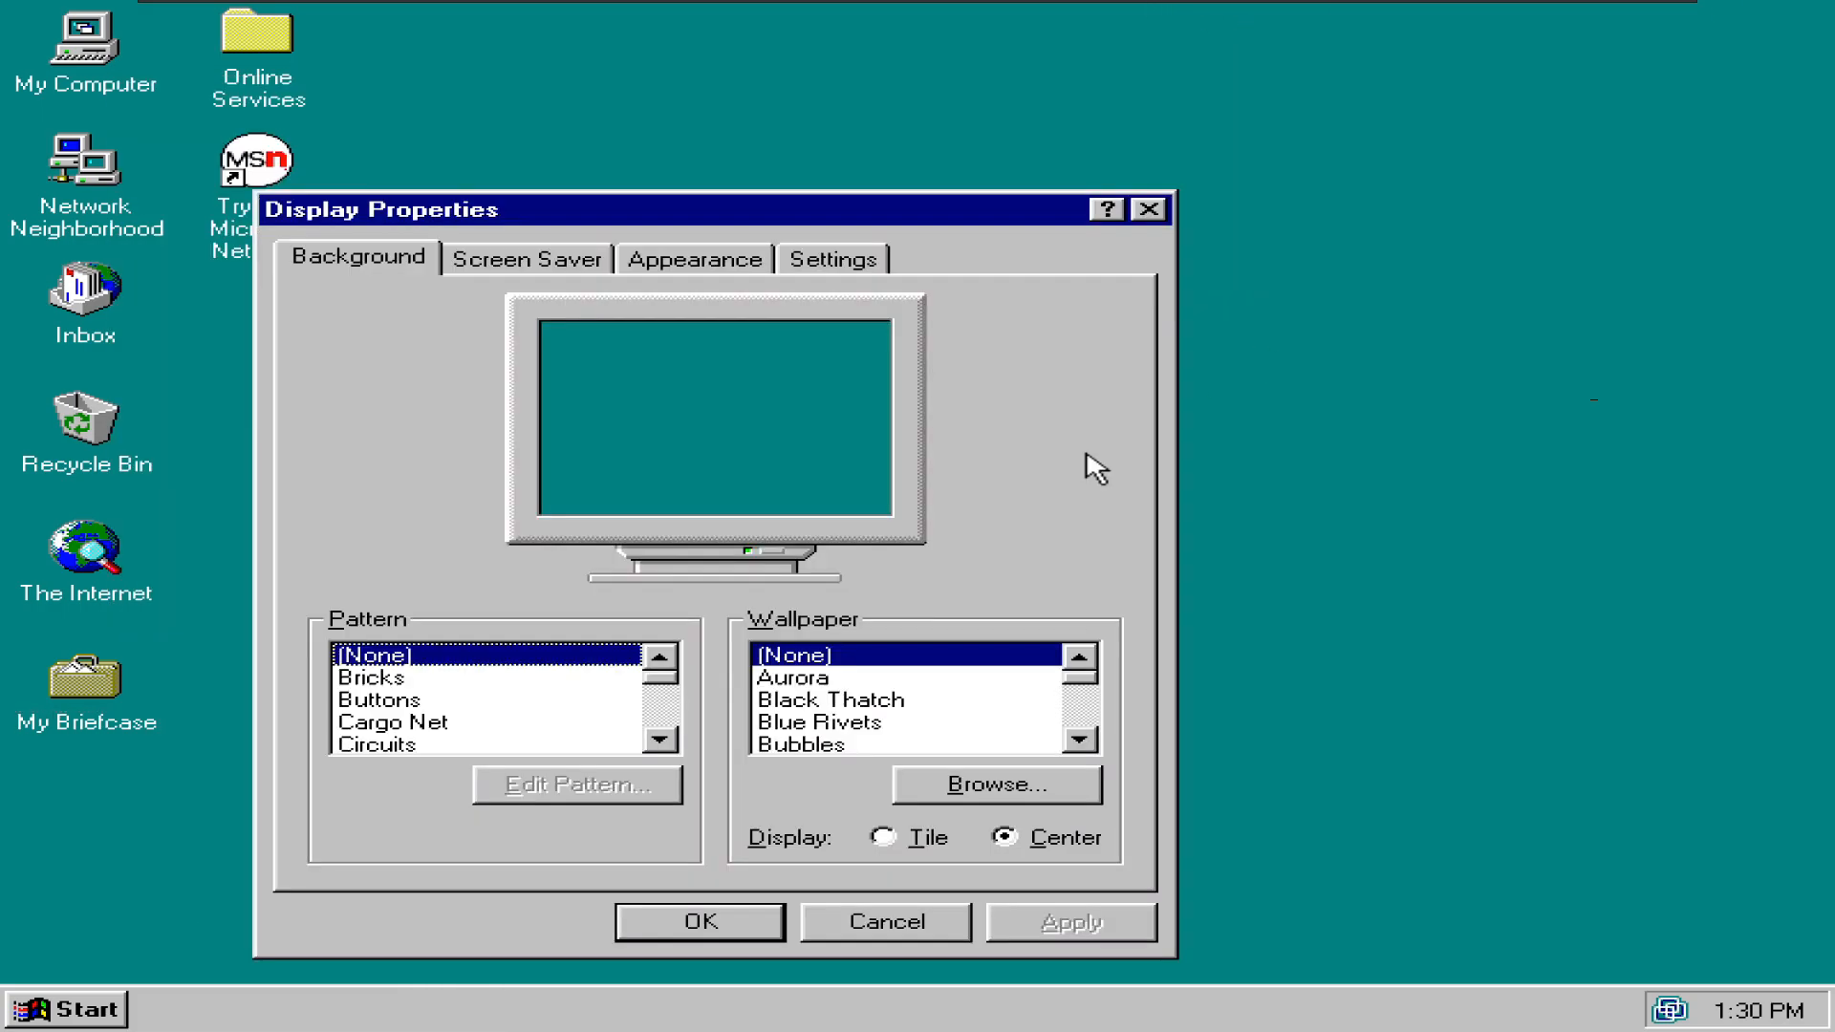
pyautogui.click(904, 724)
pyautogui.press('Down')
pyautogui.press('Down')
pyautogui.press('Down')
pyautogui.press('Down')
pyautogui.press('Down')
pyautogui.press('Down')
pyautogui.press('Up')
pyautogui.press('Up')
pyautogui.click(884, 841)
pyautogui.click(1056, 845)
pyautogui.click(1071, 922)
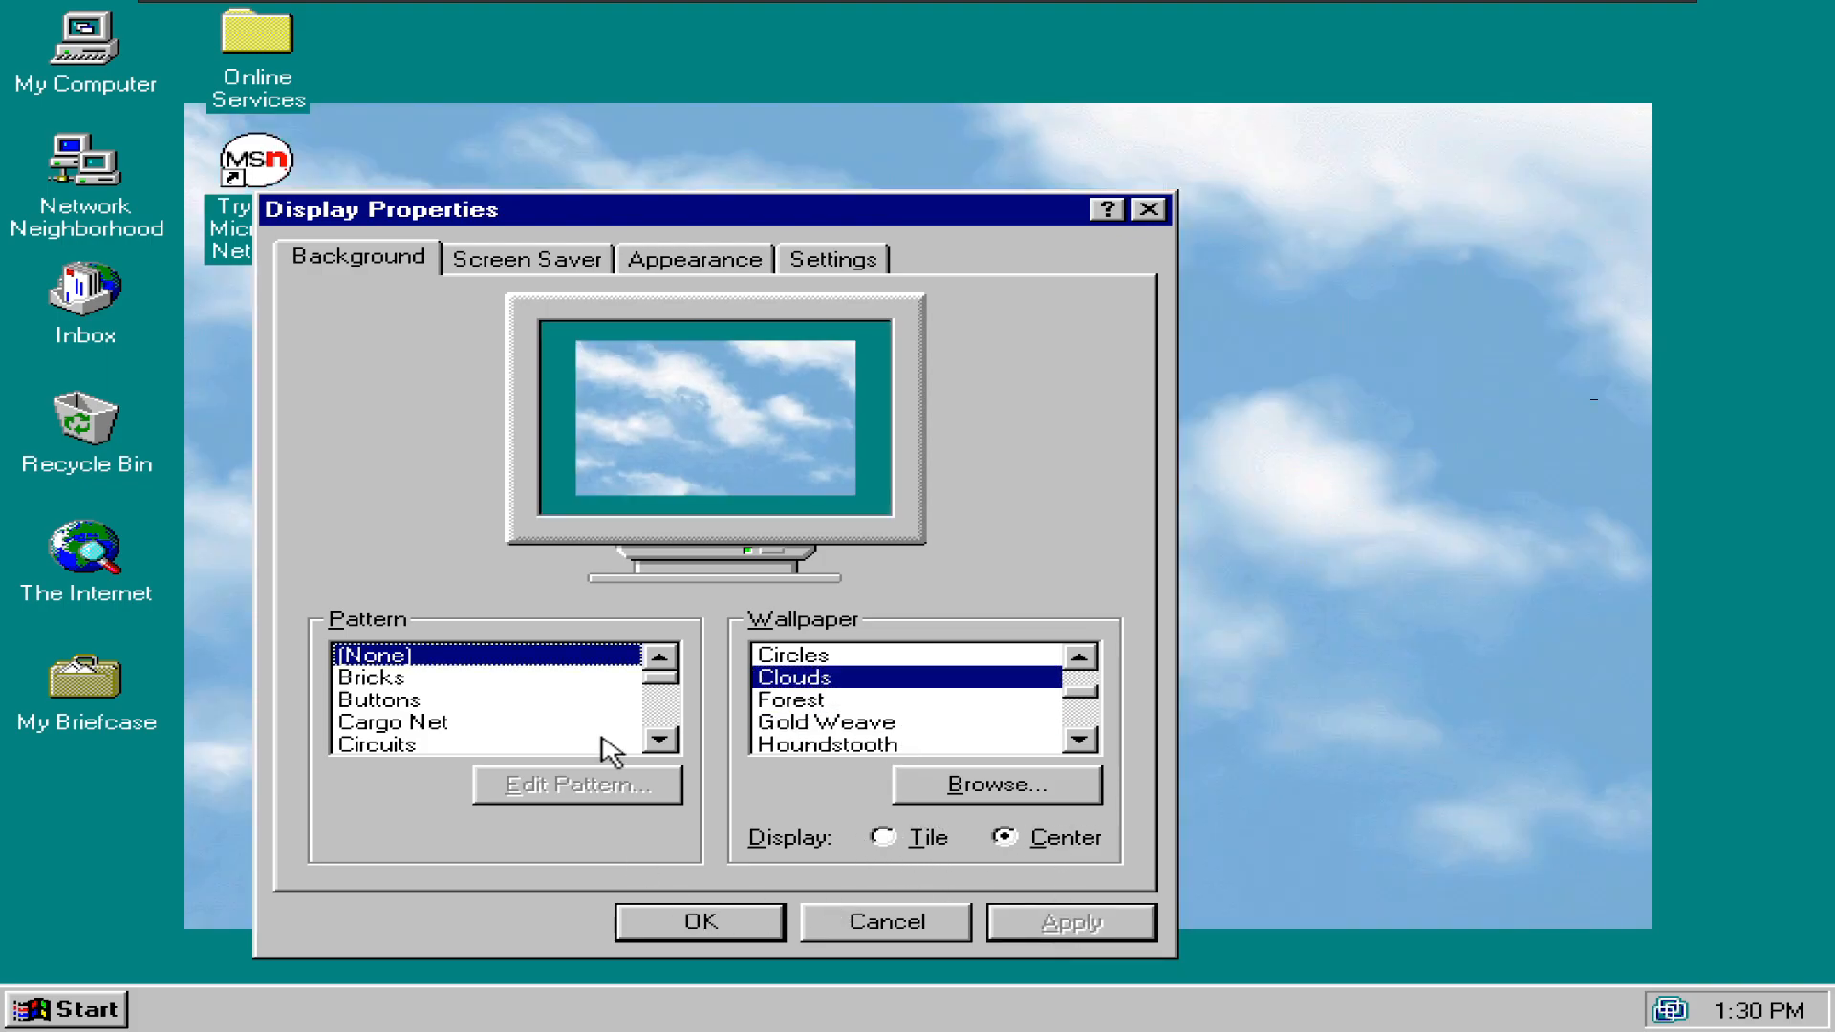
pyautogui.click(659, 741)
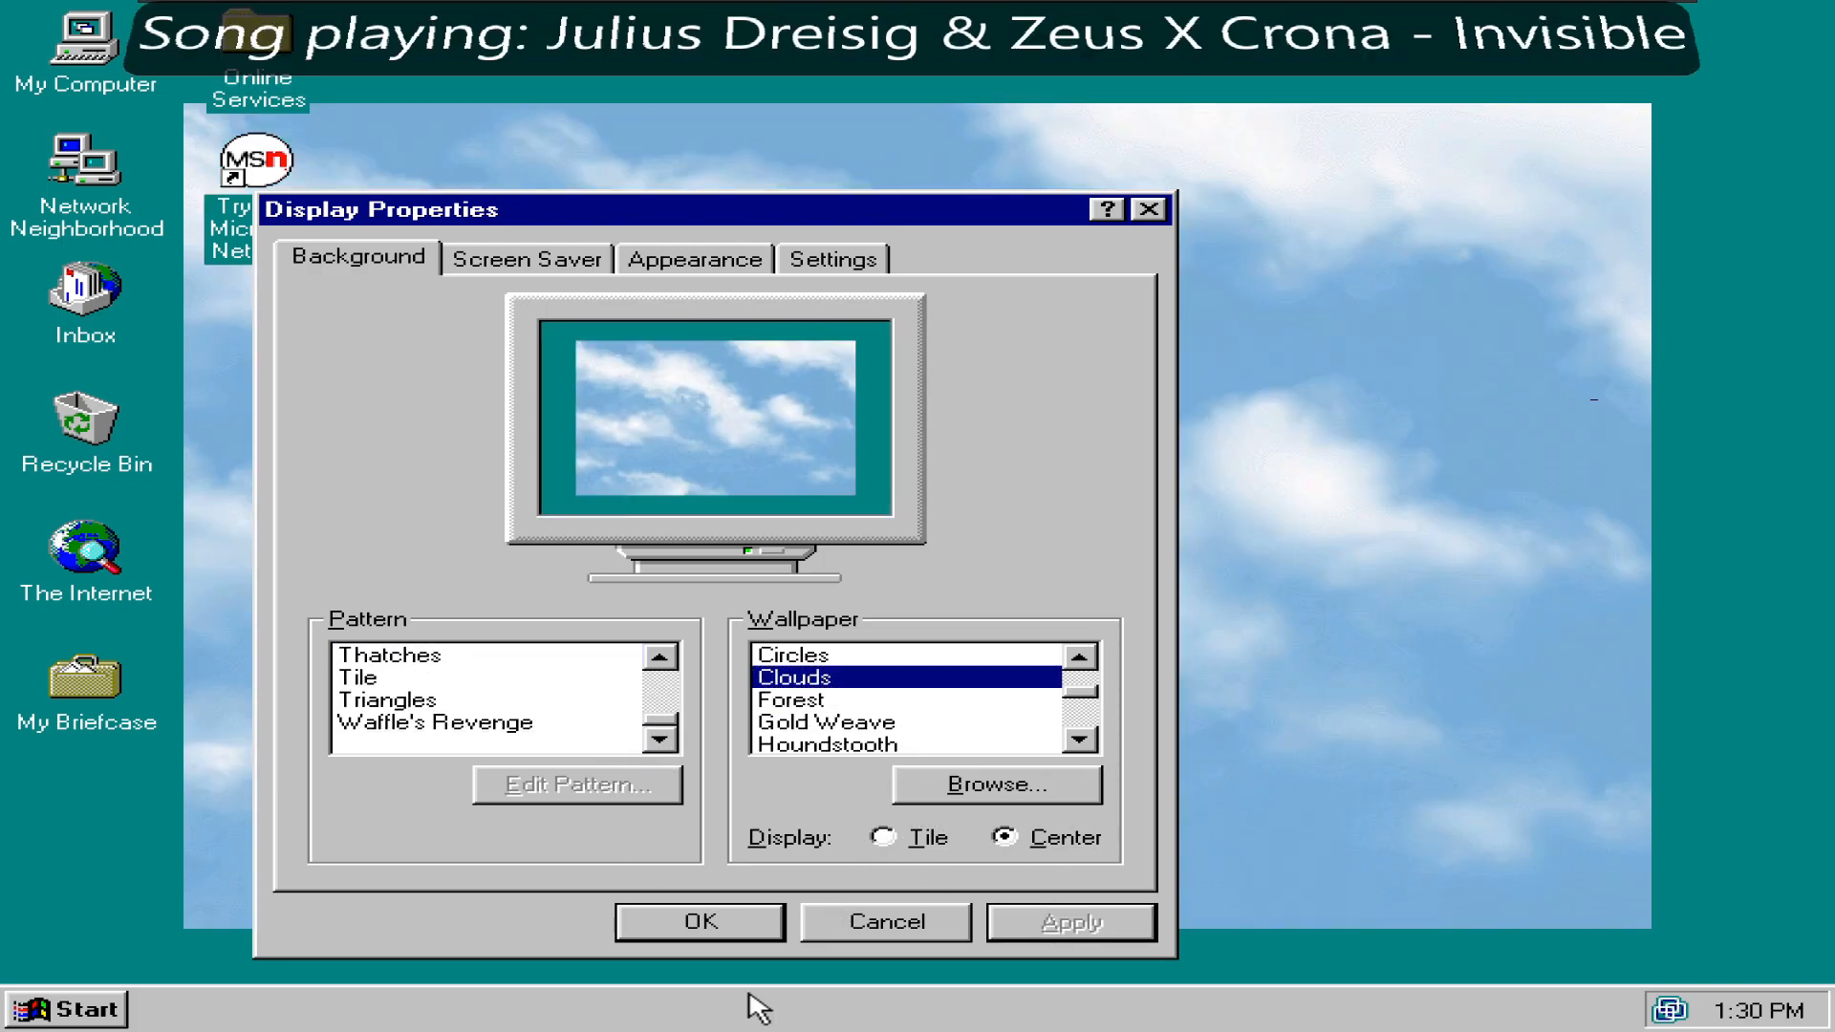
pyautogui.click(745, 929)
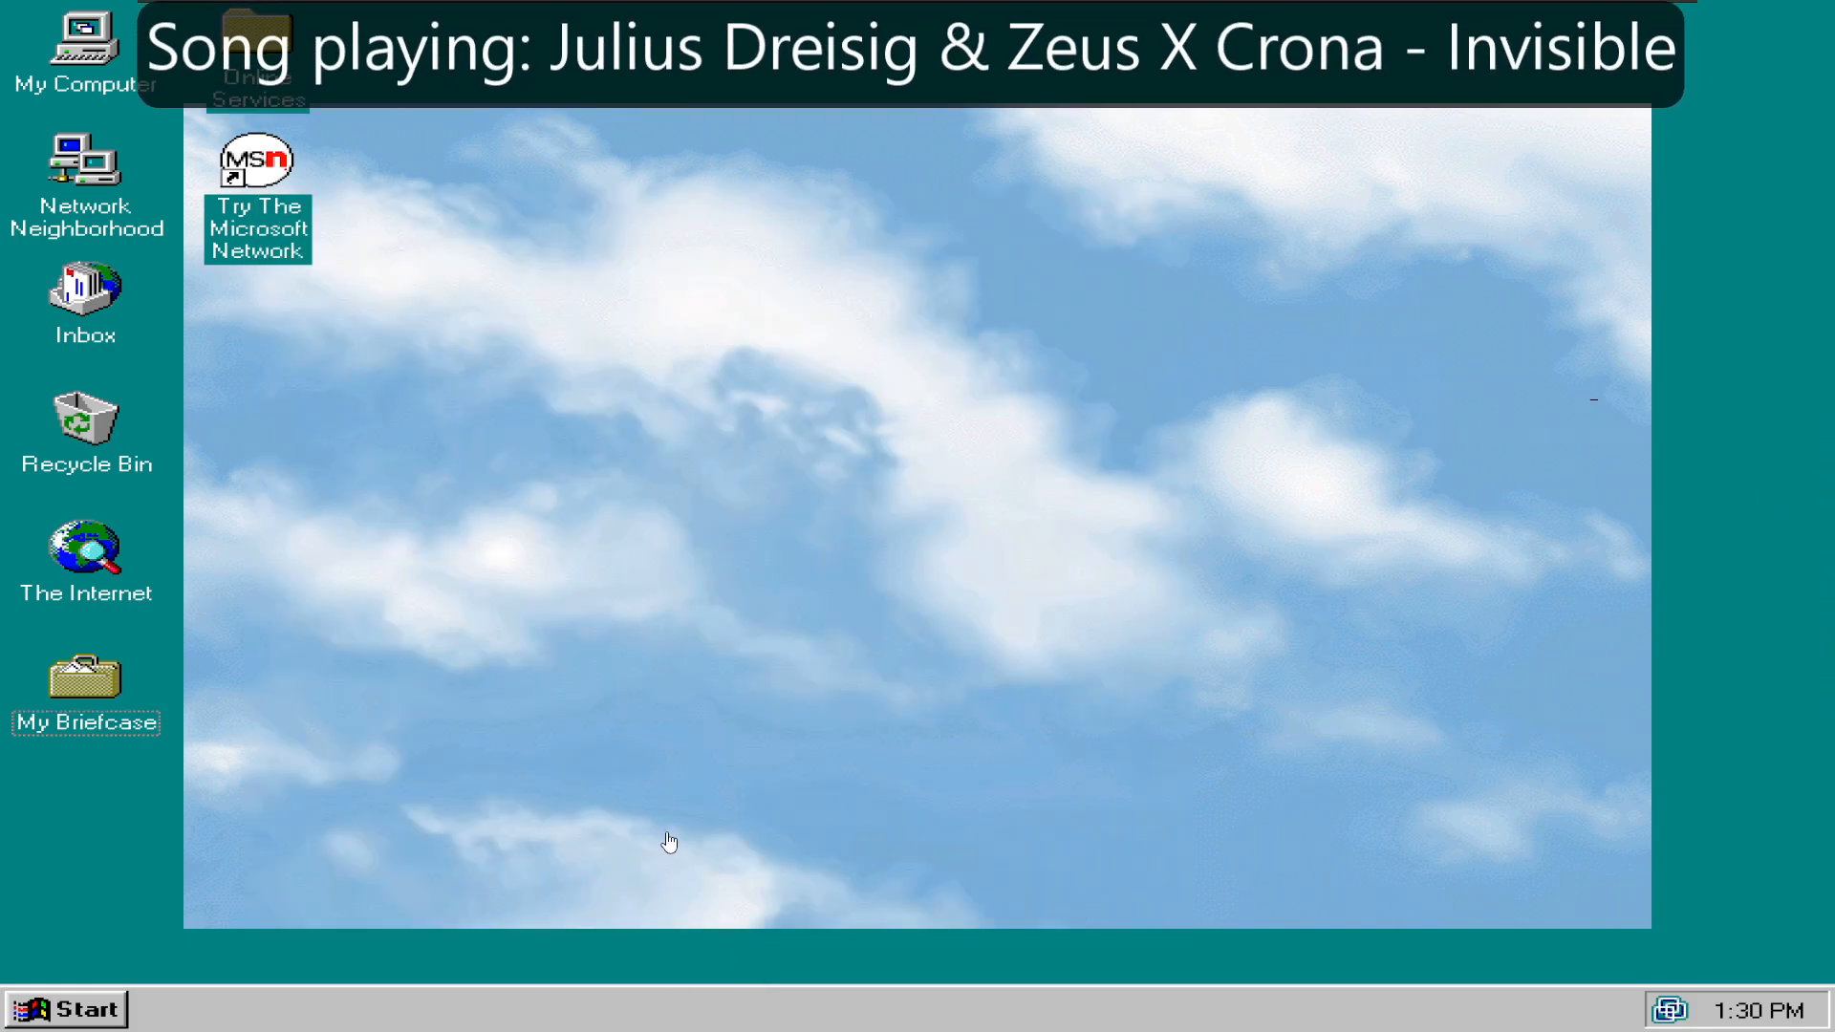
# - Shut down Windows 95 from the Start menu
pyautogui.click(59, 999)
pyautogui.click(120, 960)
pyautogui.click(834, 679)
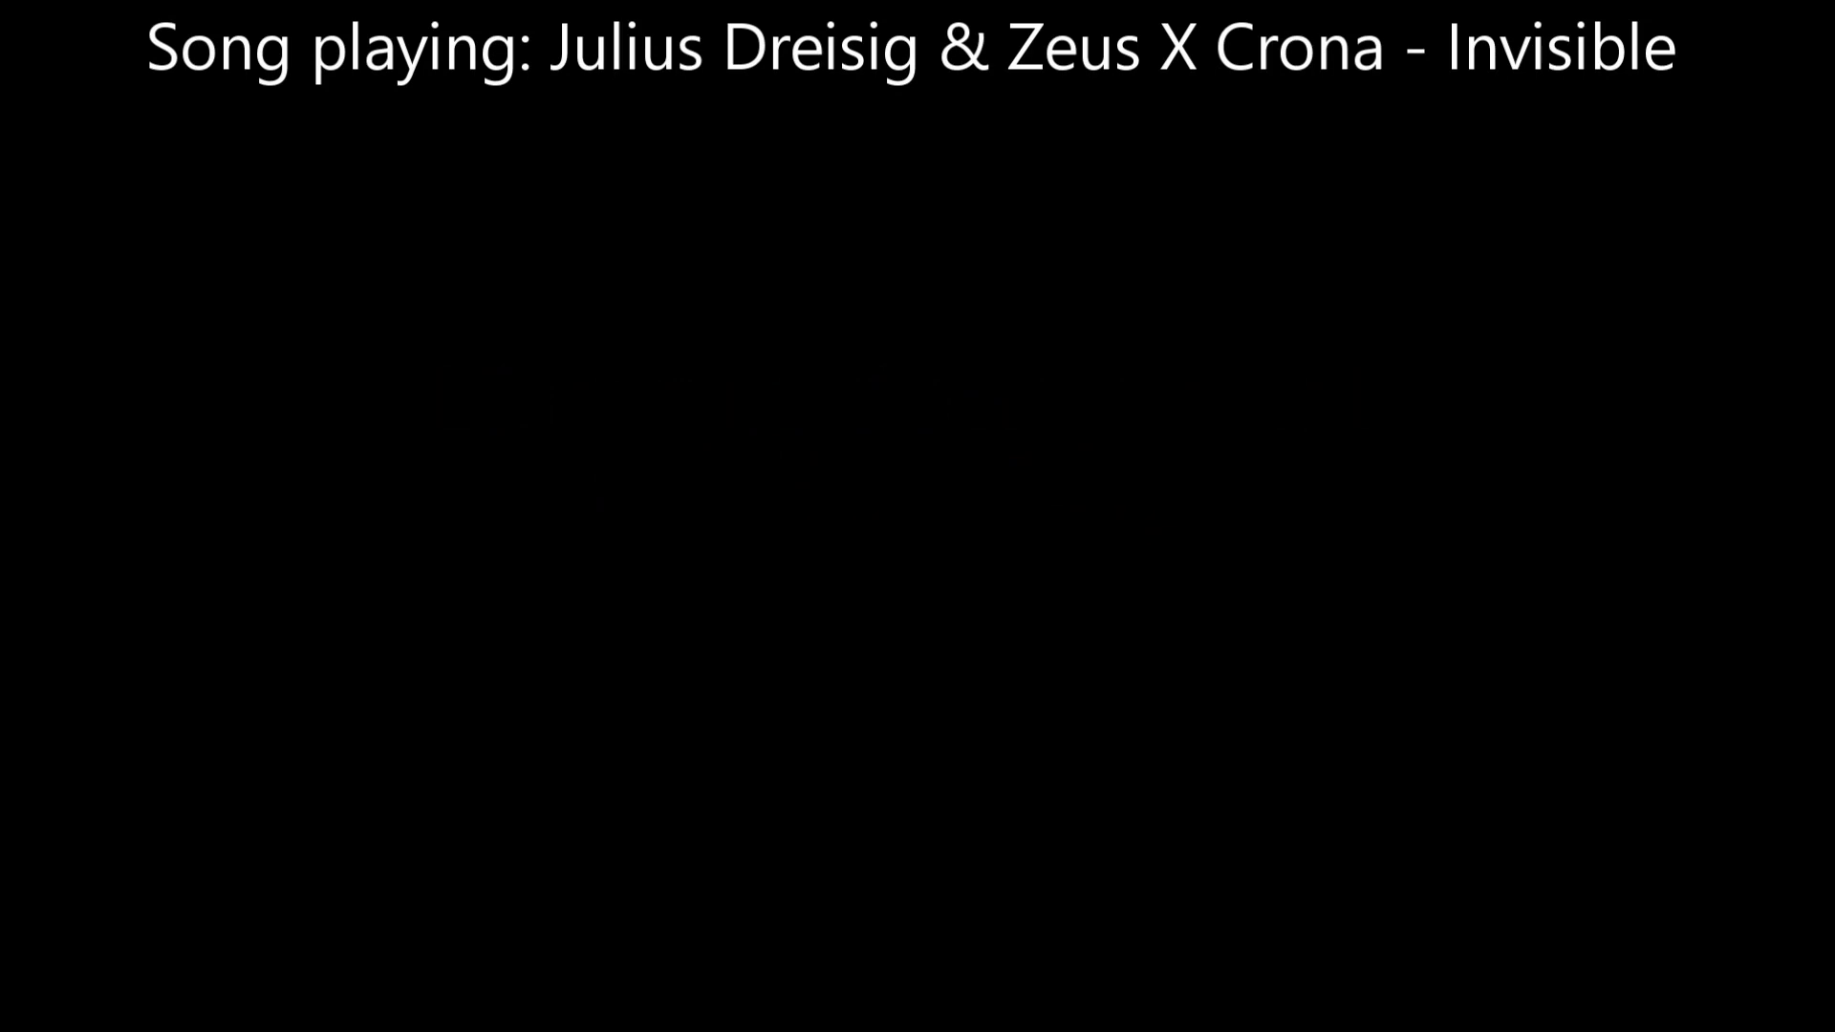